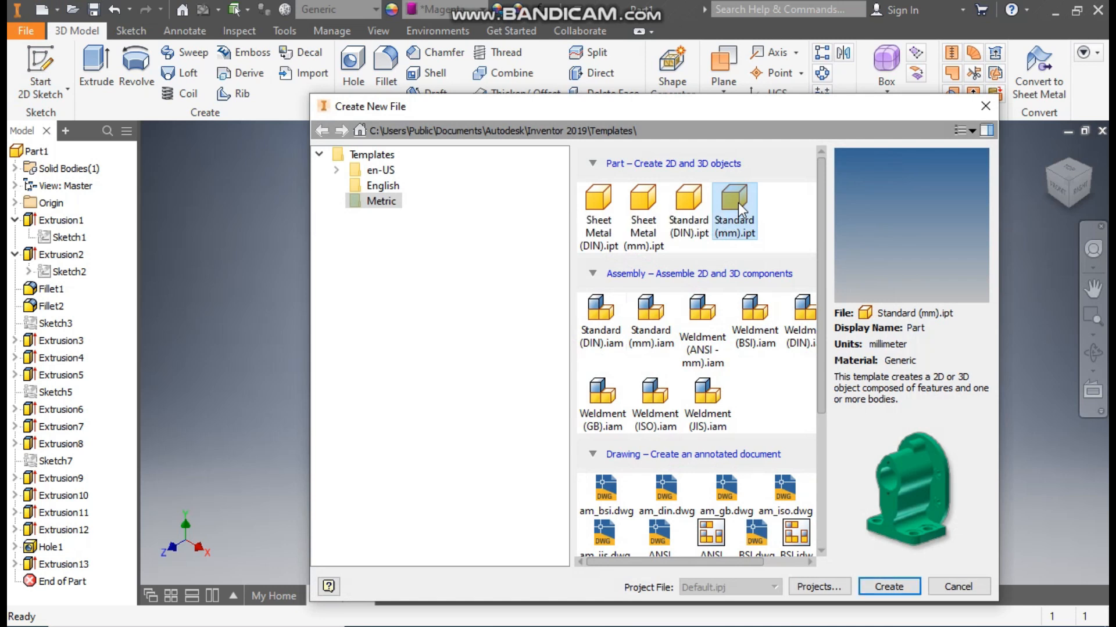
# - Create a new part from the Standard (mm).ipt template and start a 2D sketch on the horizontal XZ origin plane
pyautogui.click(885, 586)
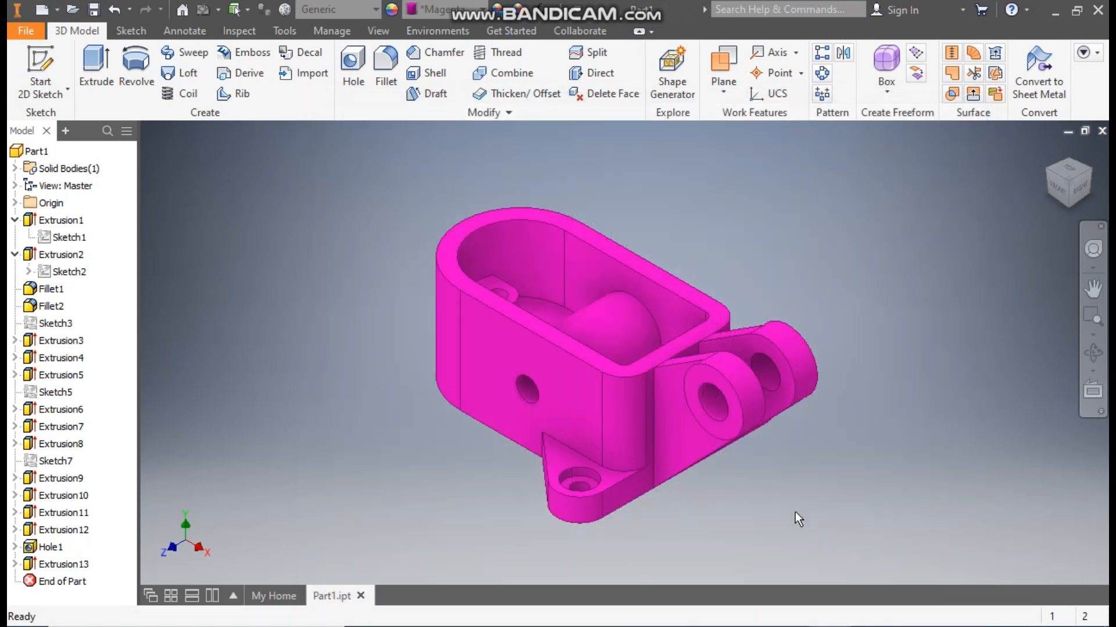
pyautogui.click(42, 67)
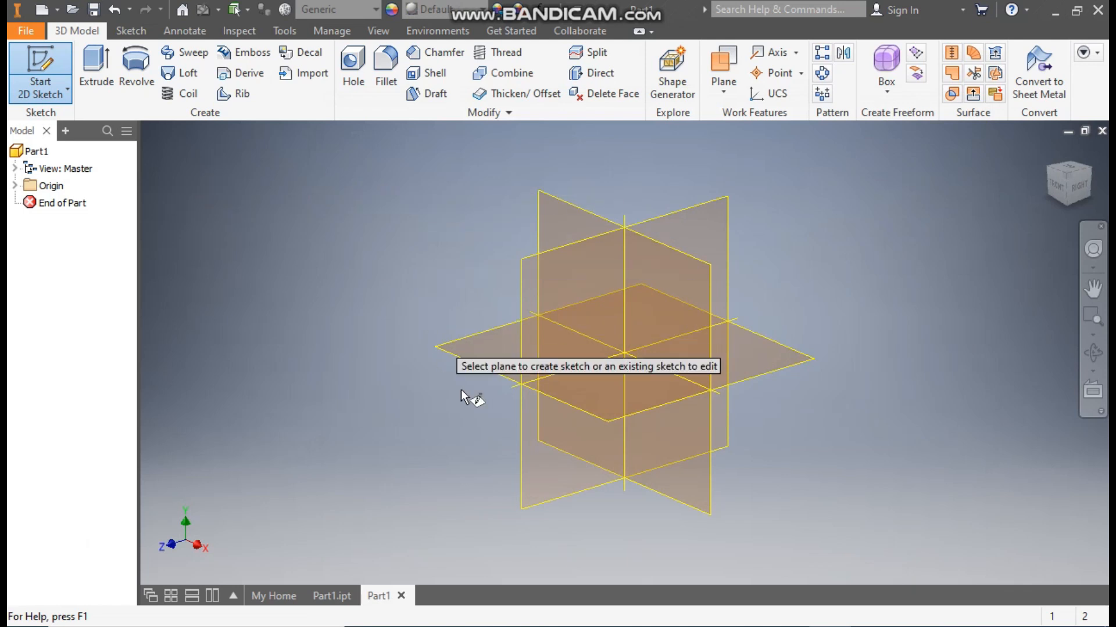
pyautogui.click(473, 340)
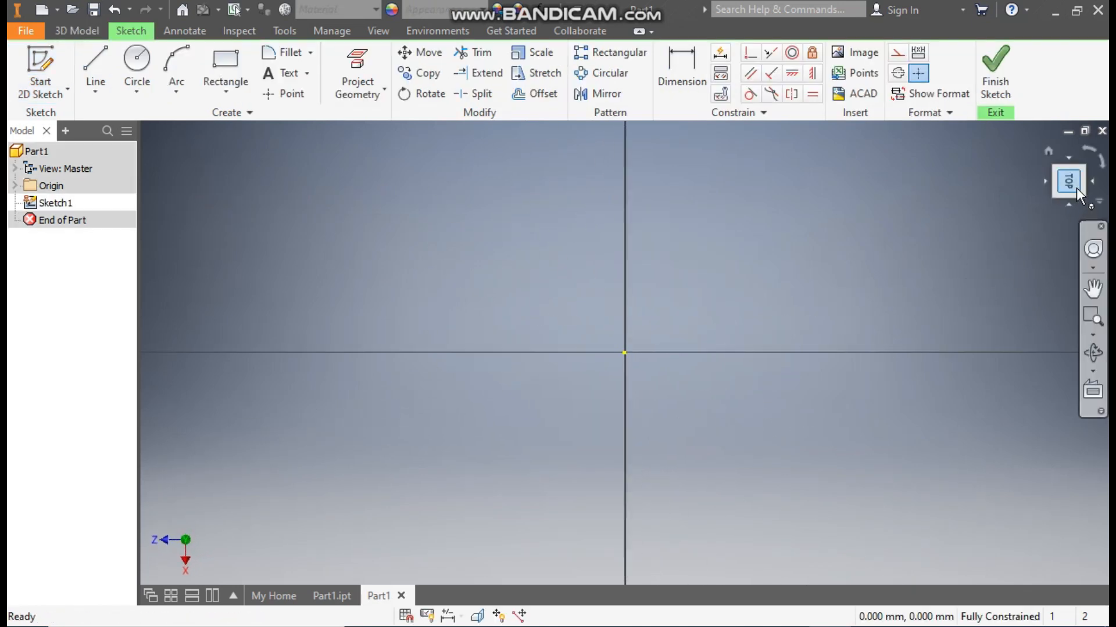
pyautogui.click(1081, 148)
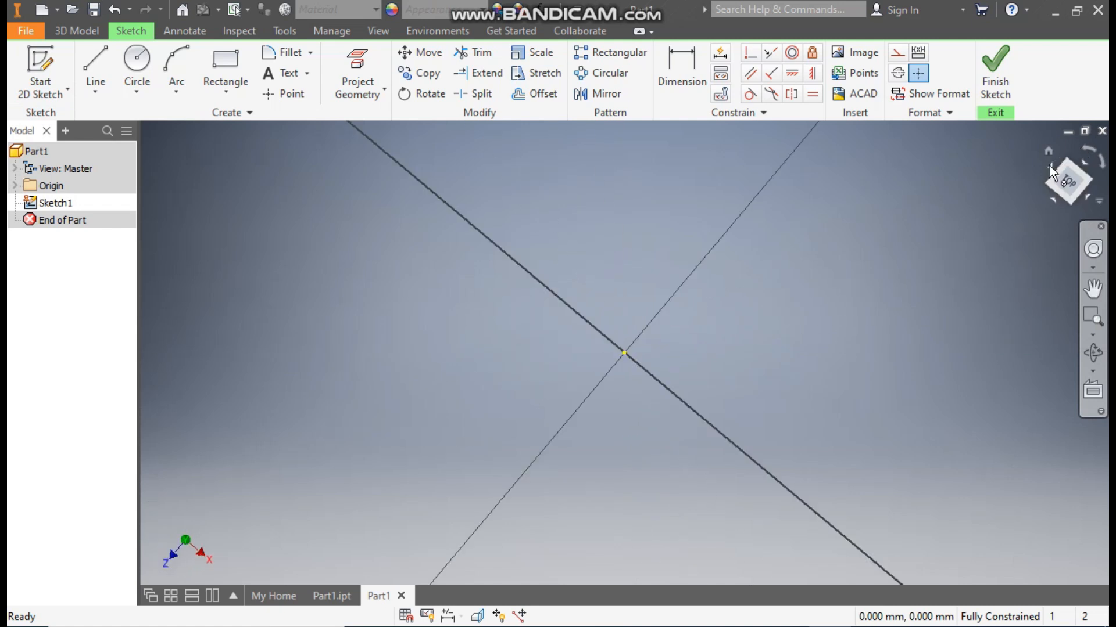
# - Sketch a two-point rectangle about 137 mm high around the origin, with its long sides along X
pyautogui.click(217, 89)
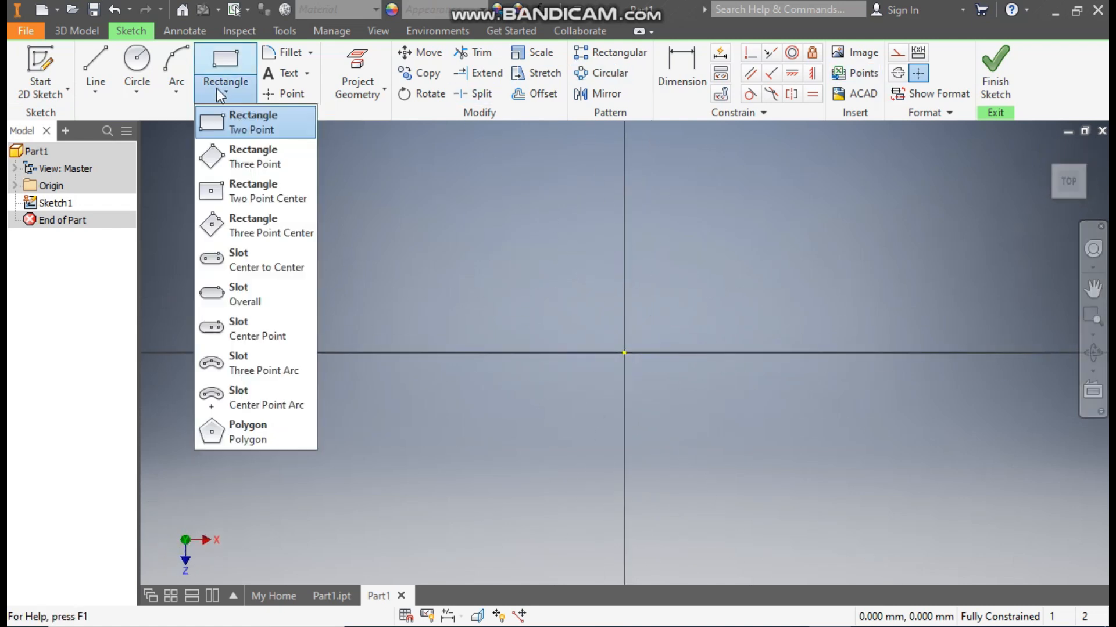
pyautogui.click(227, 132)
pyautogui.click(456, 265)
pyautogui.click(831, 444)
# - Dimension the rectangle's short side to 80 mm
pyautogui.click(680, 75)
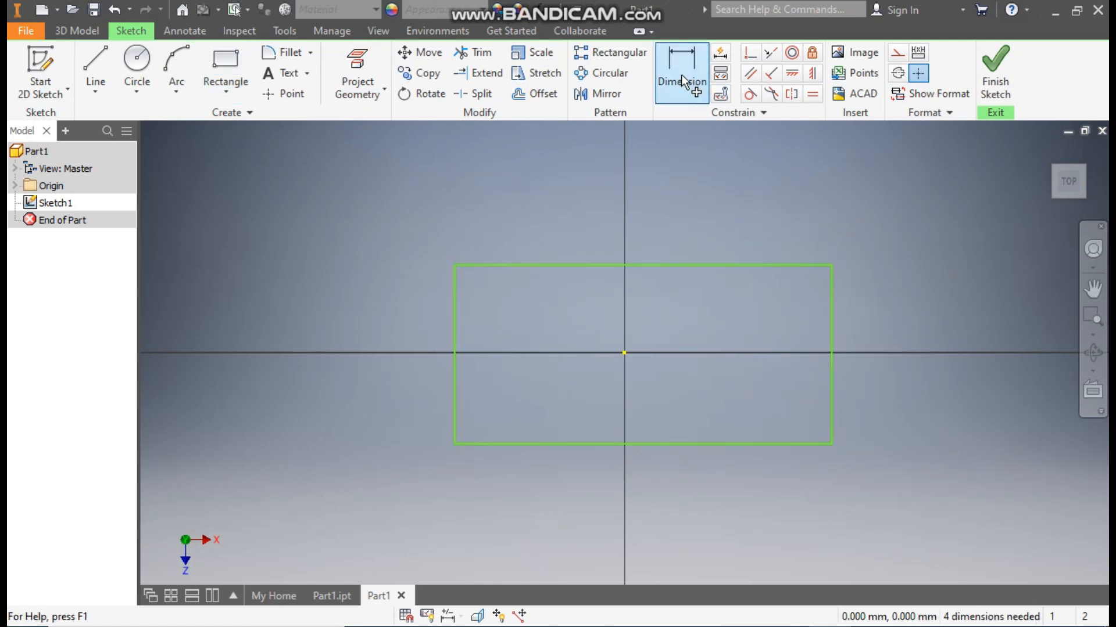
pyautogui.click(455, 316)
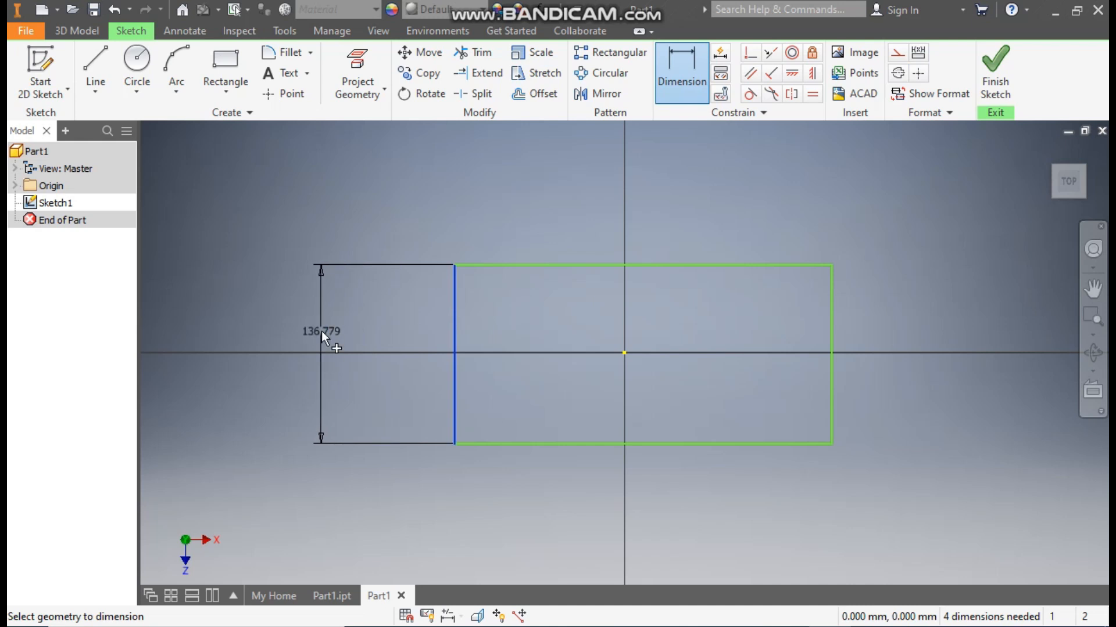
pyautogui.click(321, 331)
pyautogui.write('80')
pyautogui.press('Return')
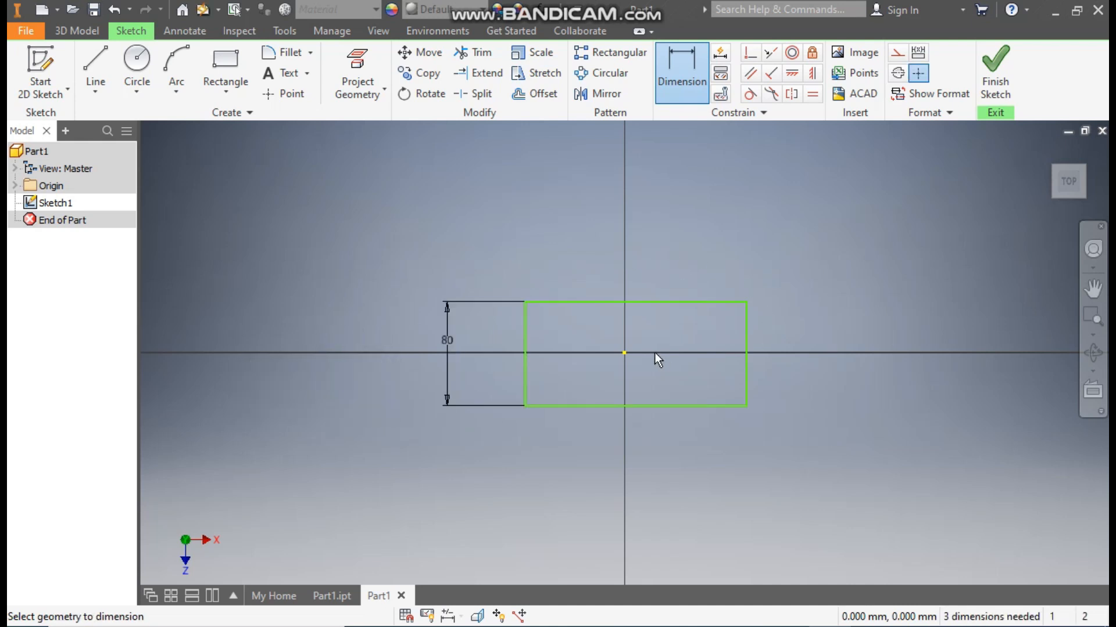
# - Dimension the distance from the origin to the rectangle's short edge on the positive X side as 65 mm
pyautogui.click(625, 354)
pyautogui.click(746, 361)
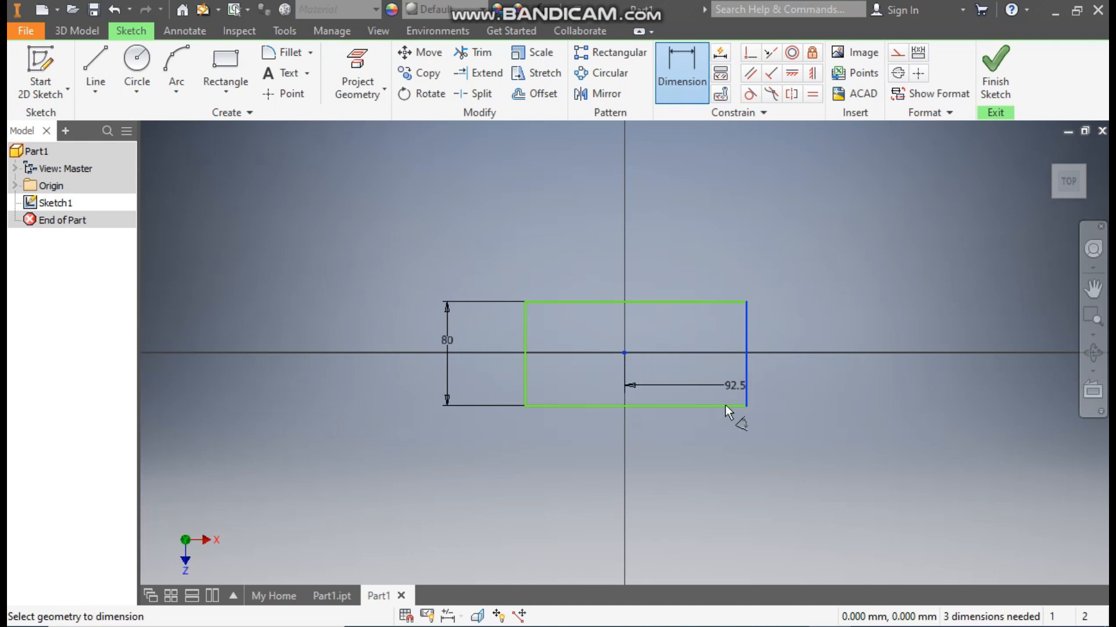
pyautogui.click(713, 466)
pyautogui.write('65')
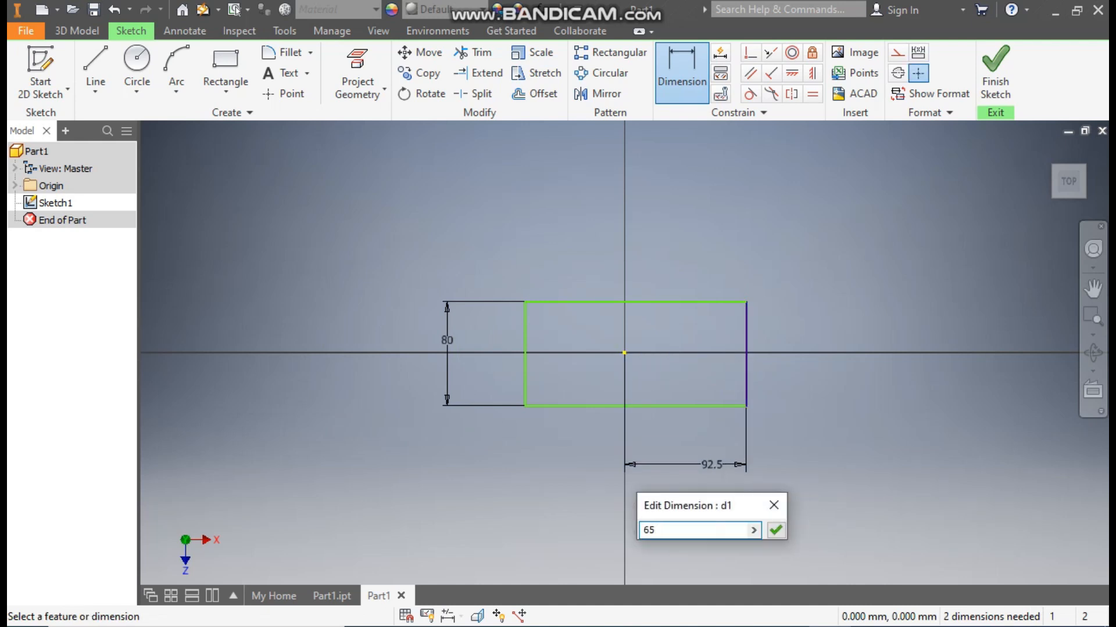
pyautogui.press('Return')
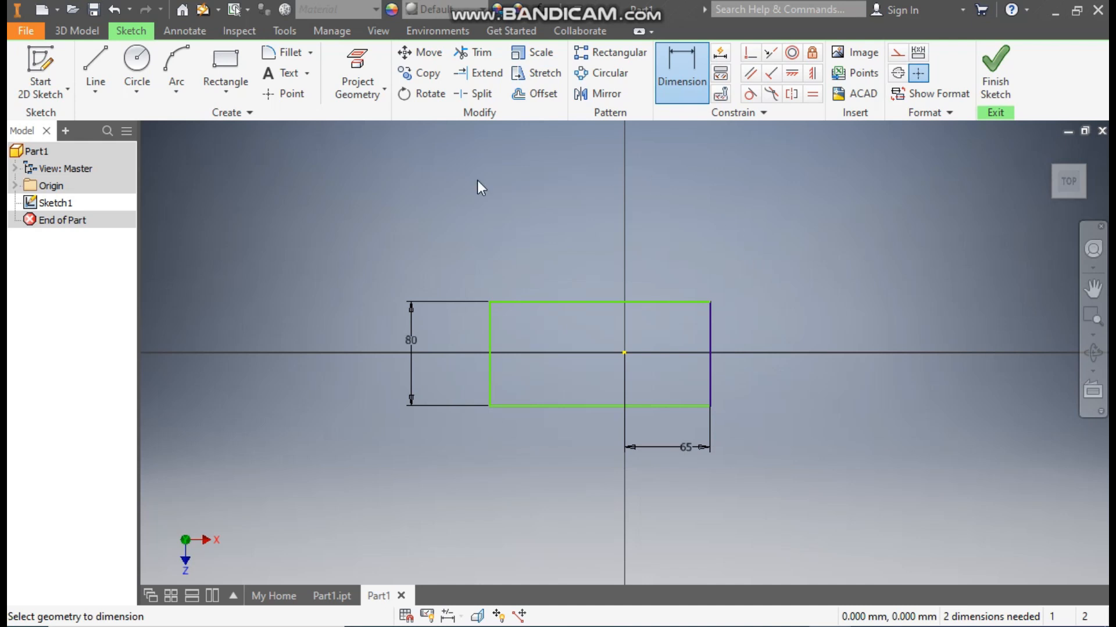
pyautogui.press('Escape')
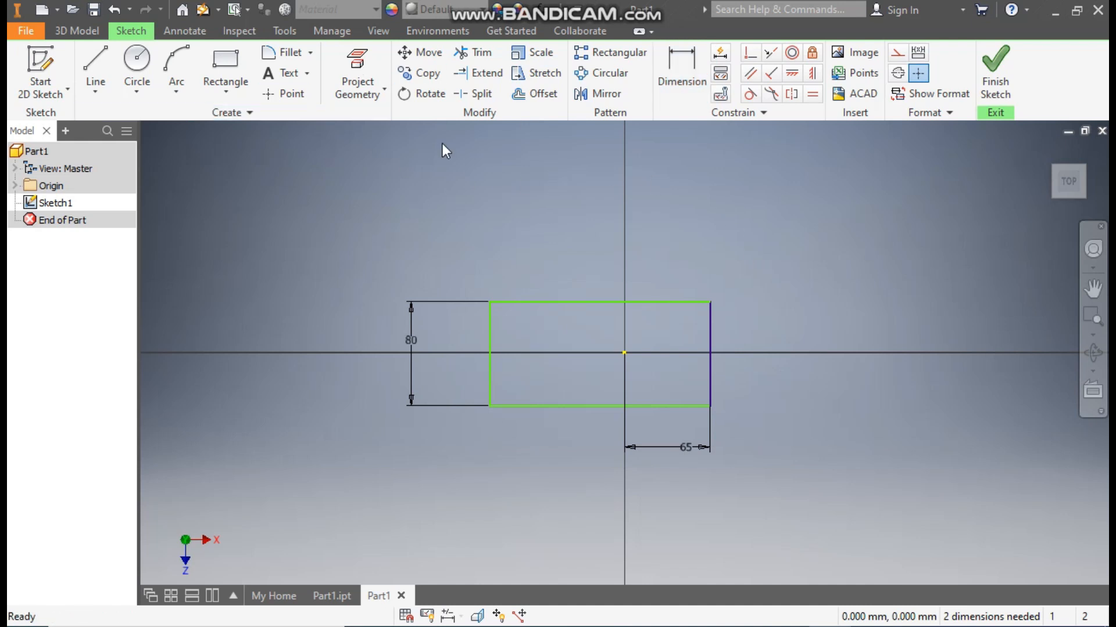
# - Fillet both corners at the rectangle's negative X end with a 40 mm radius to form a rounded end
pyautogui.click(276, 55)
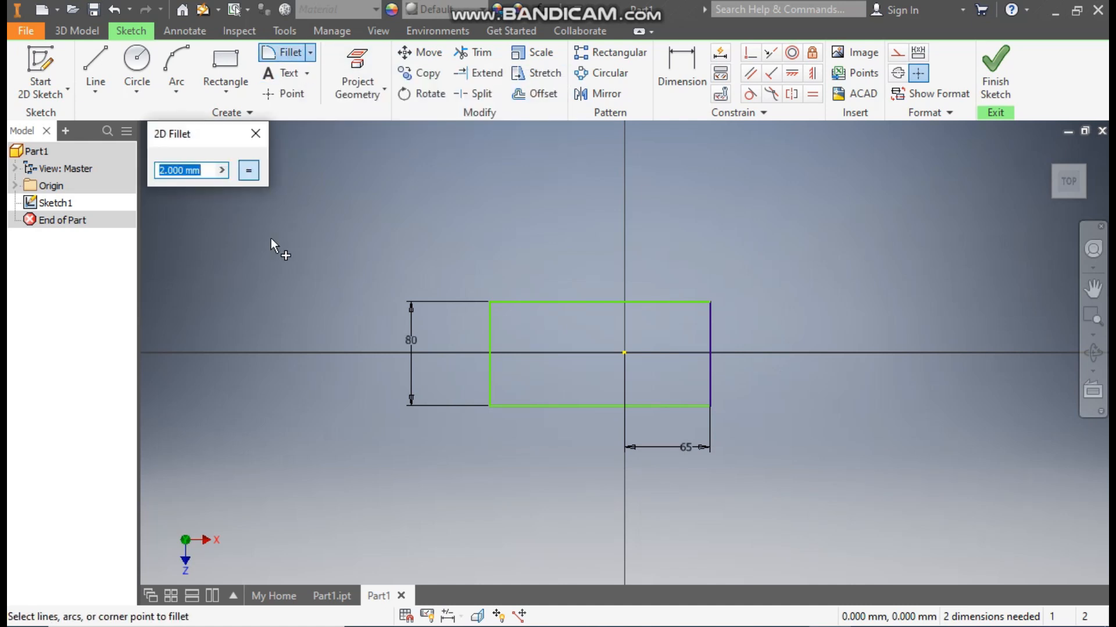
pyautogui.write('40')
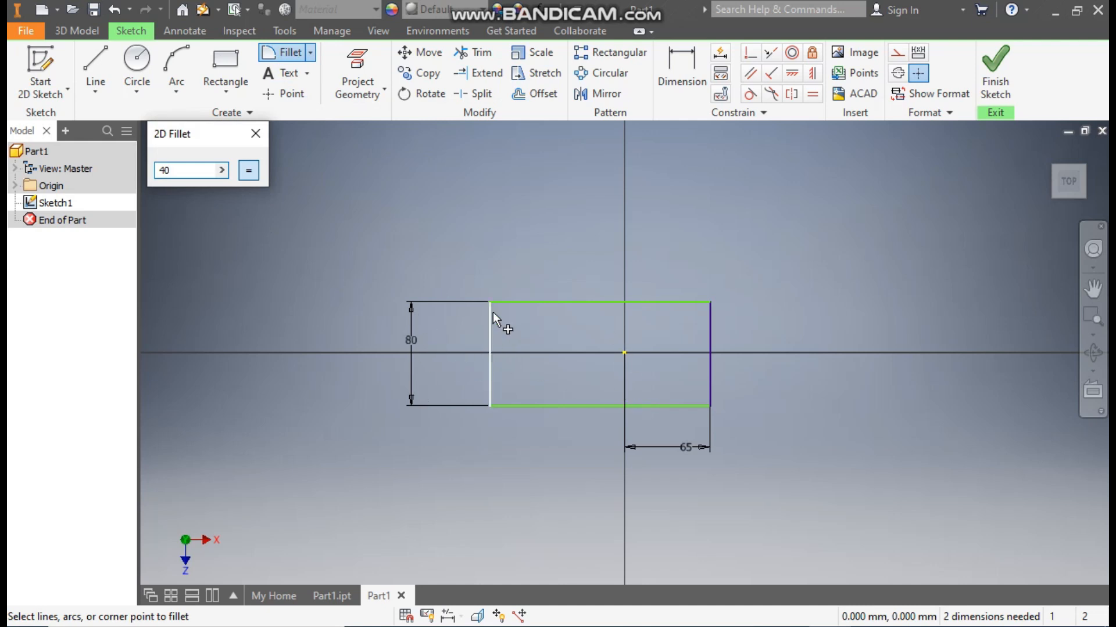
pyautogui.click(514, 301)
pyautogui.click(489, 336)
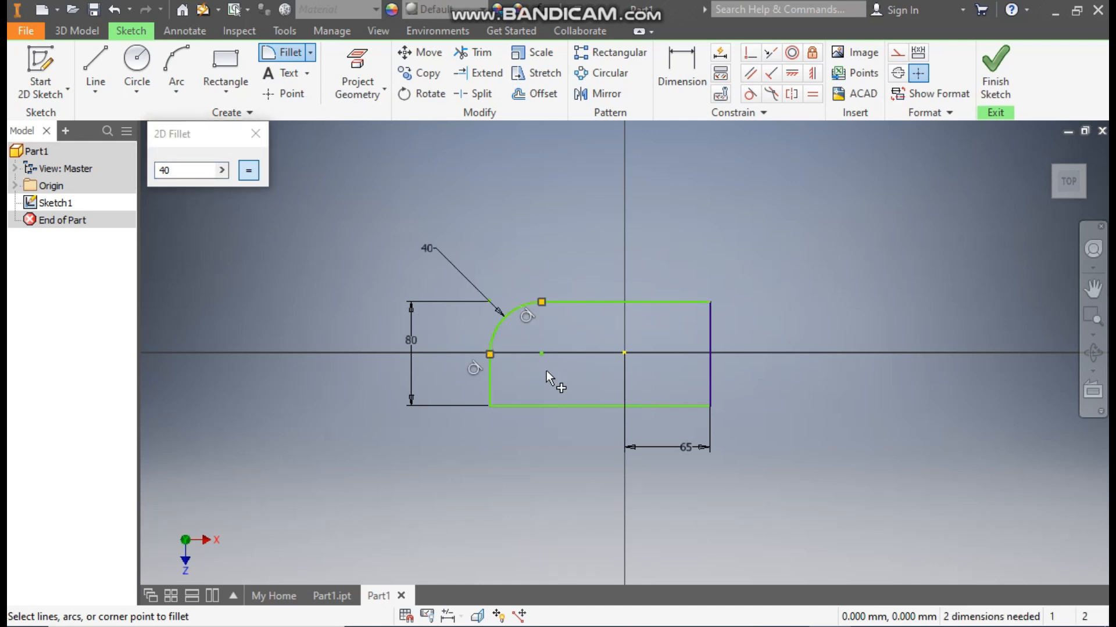
pyautogui.click(535, 406)
pyautogui.click(490, 382)
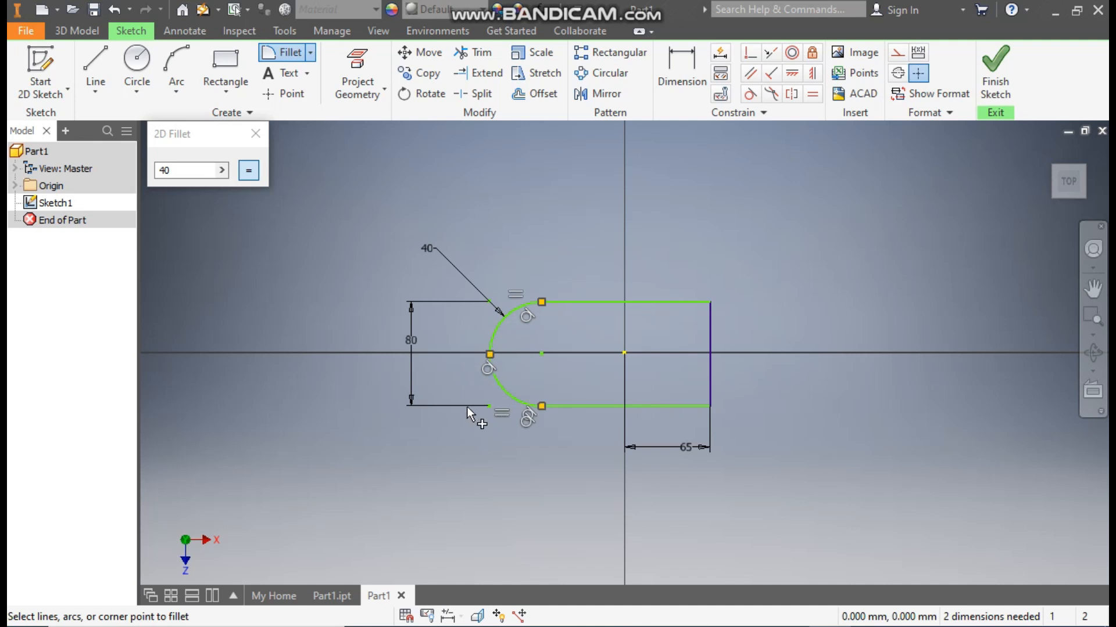
pyautogui.click(255, 135)
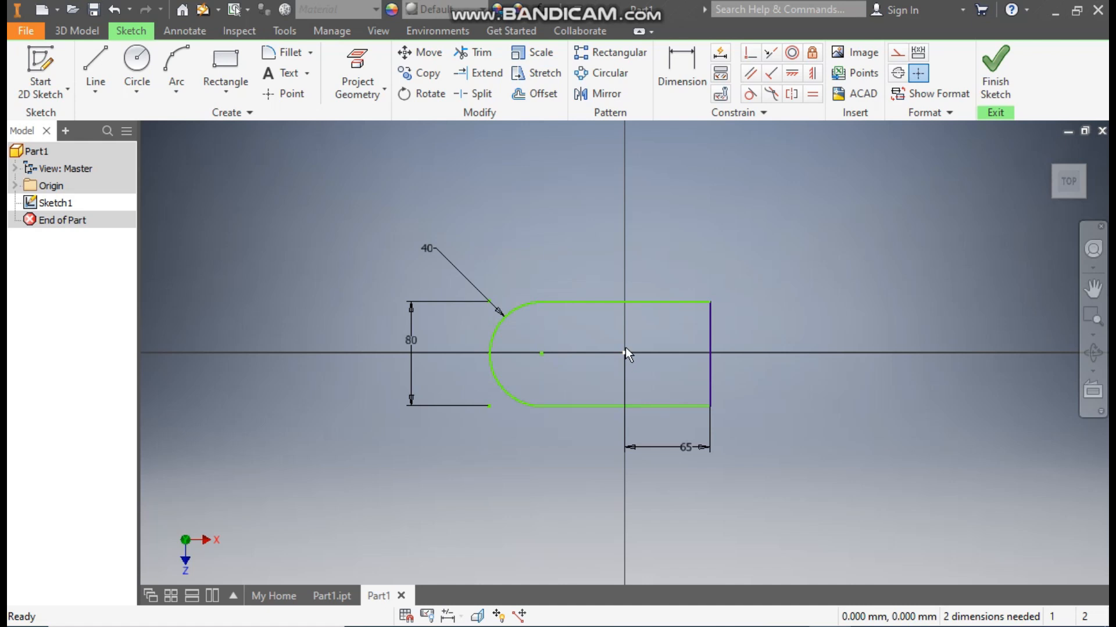
# - Dimension the distance between the rounded end's arc center and the origin as 45 mm
pyautogui.click(664, 82)
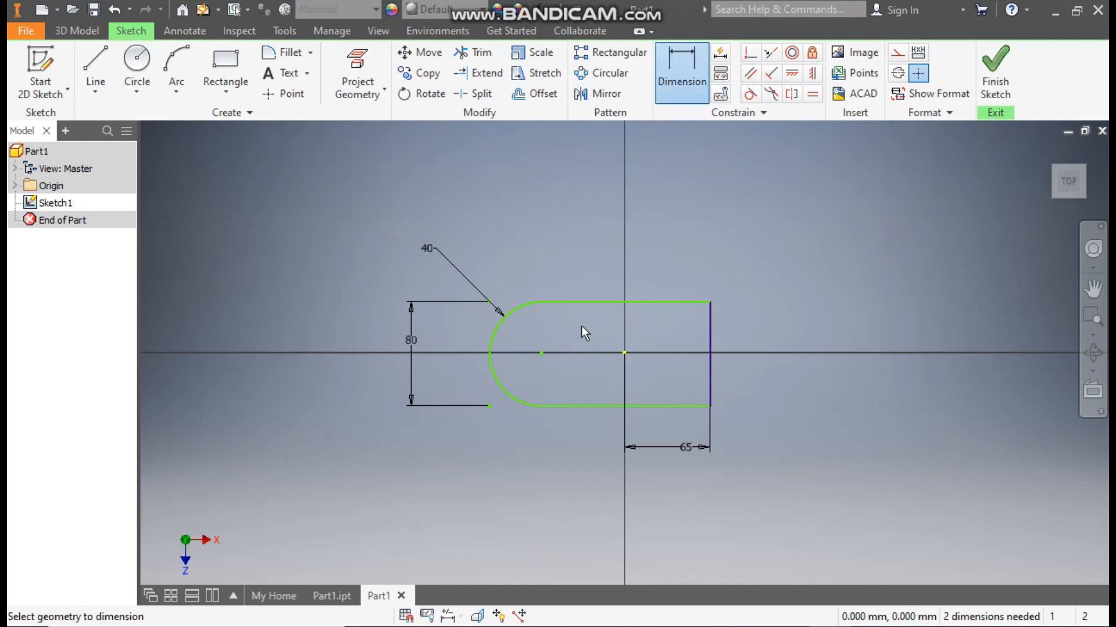
pyautogui.click(548, 354)
pyautogui.click(625, 353)
pyautogui.click(605, 471)
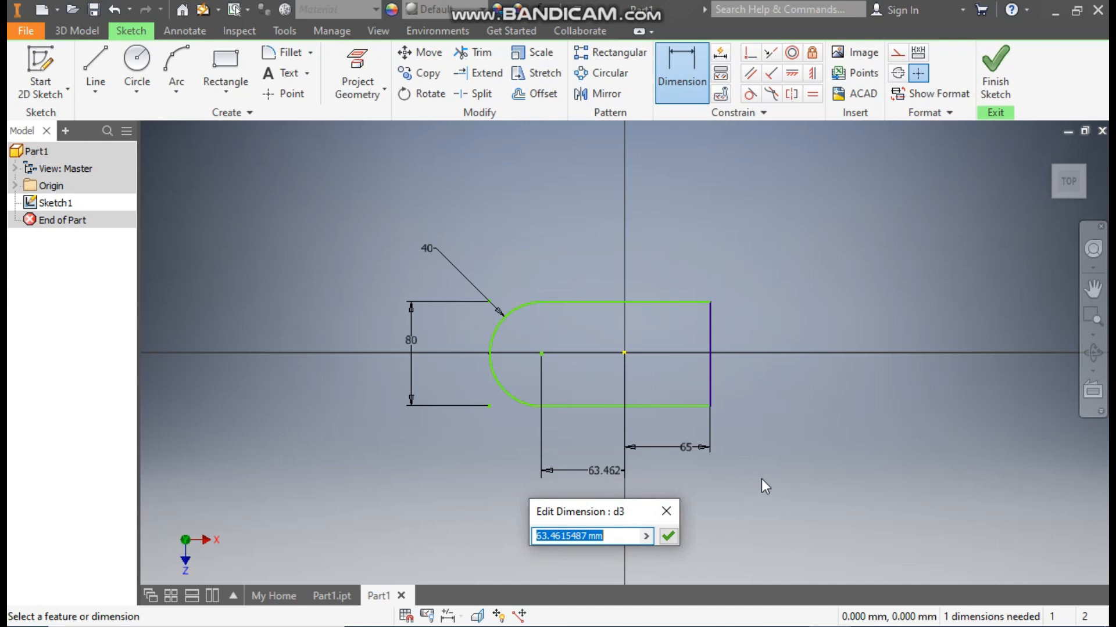
pyautogui.write('45')
pyautogui.press('Return')
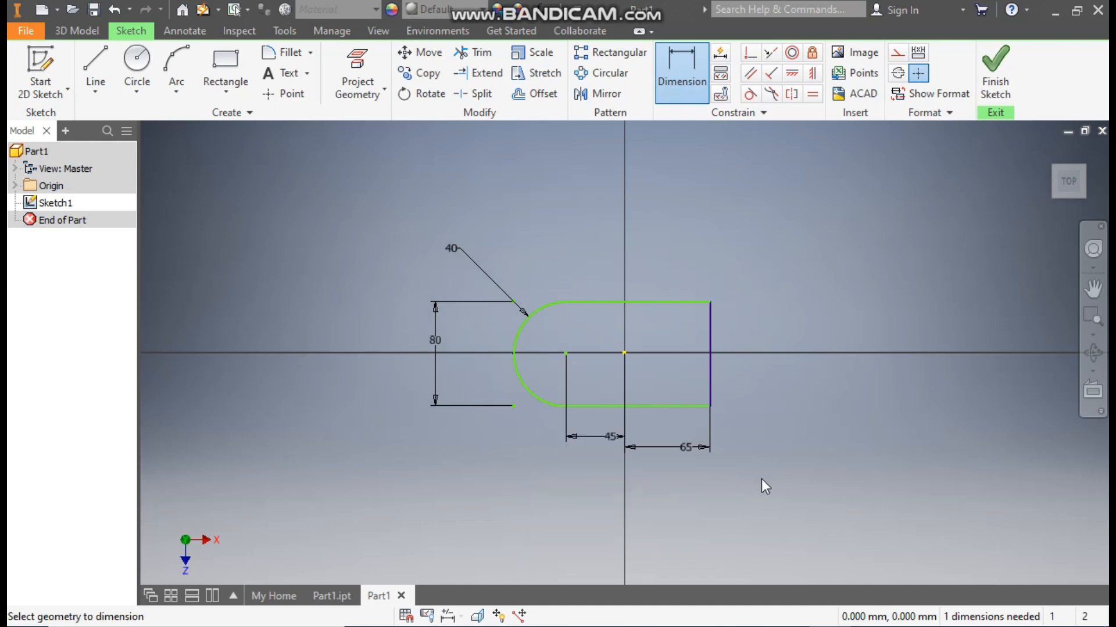
# - Constrain the arc center horizontally to the origin and finish the base sketch
pyautogui.click(790, 78)
pyautogui.click(567, 355)
pyautogui.click(623, 354)
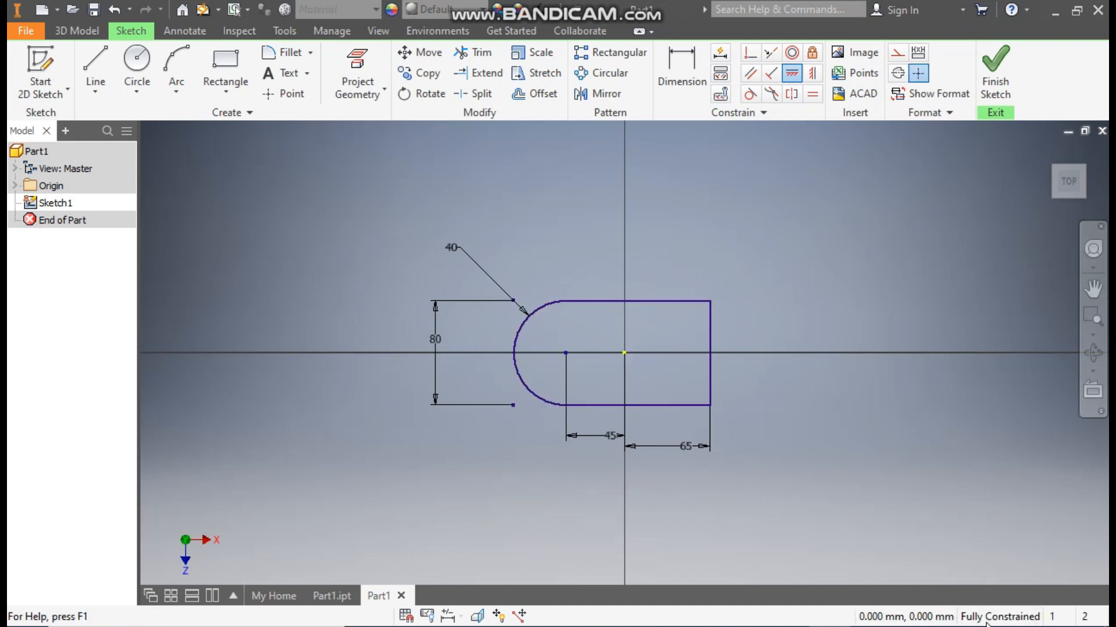
pyautogui.click(997, 72)
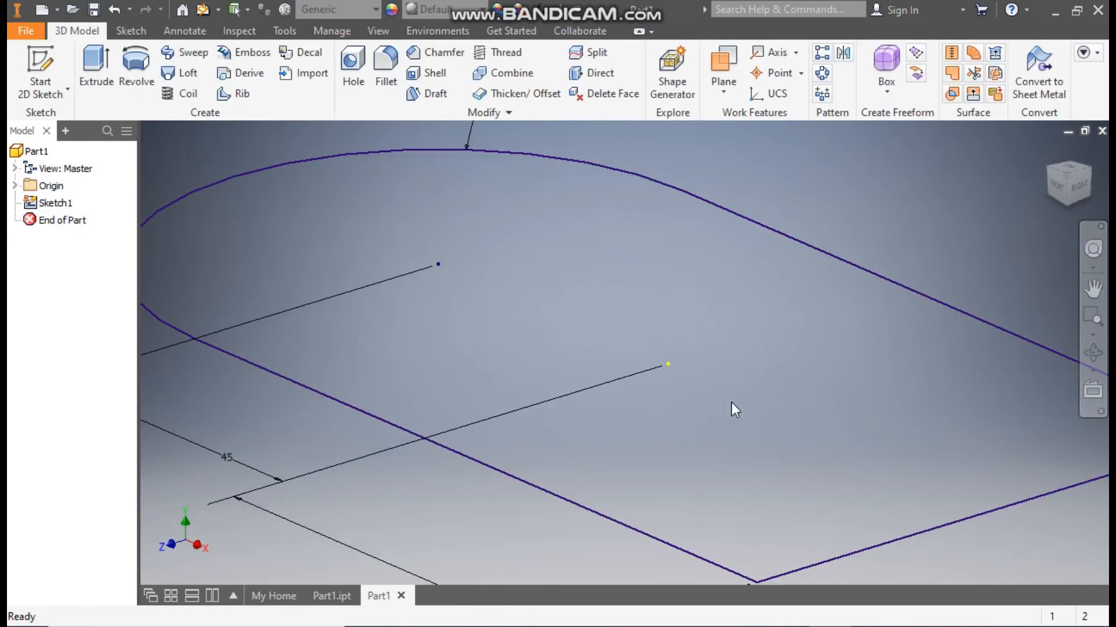
# - Extrude the round-ended profile 70 mm upward into a solid
pyautogui.click(93, 65)
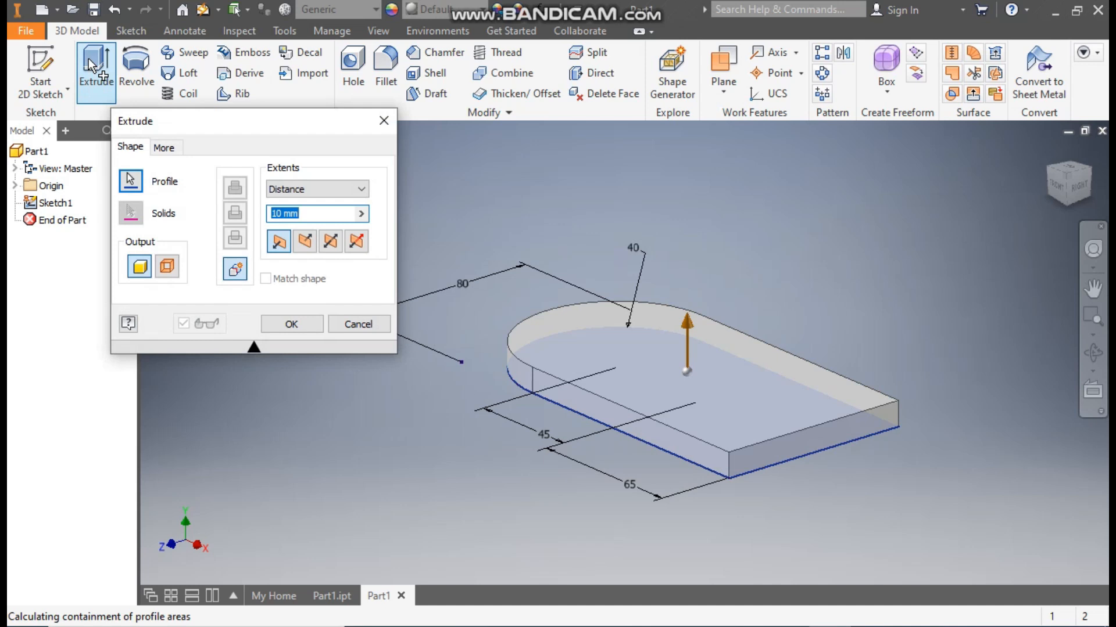
pyautogui.write('70')
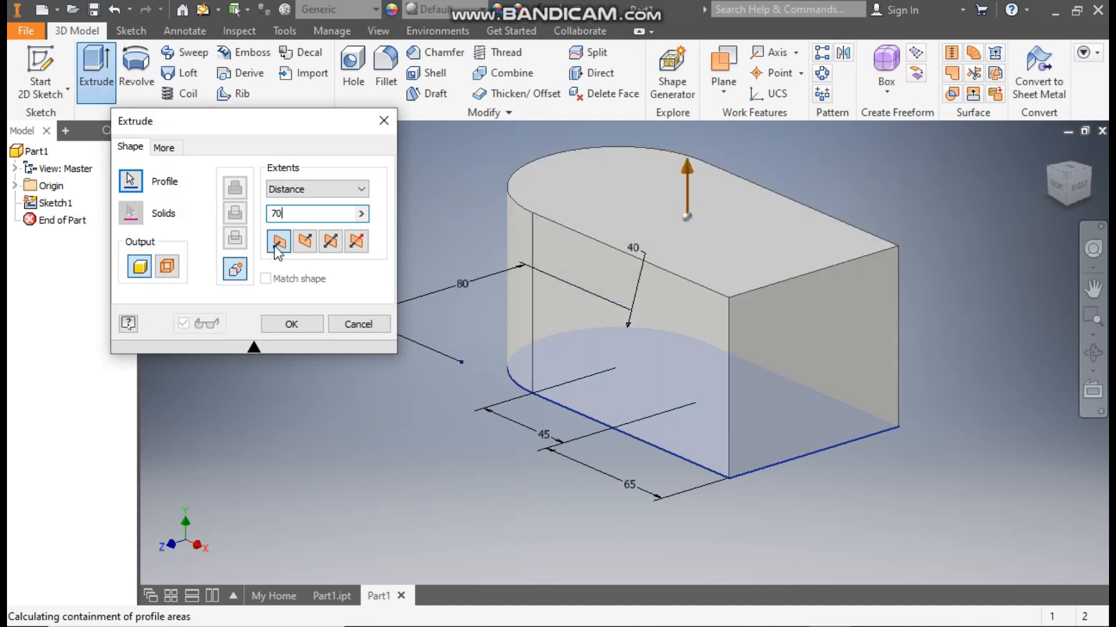
pyautogui.click(292, 324)
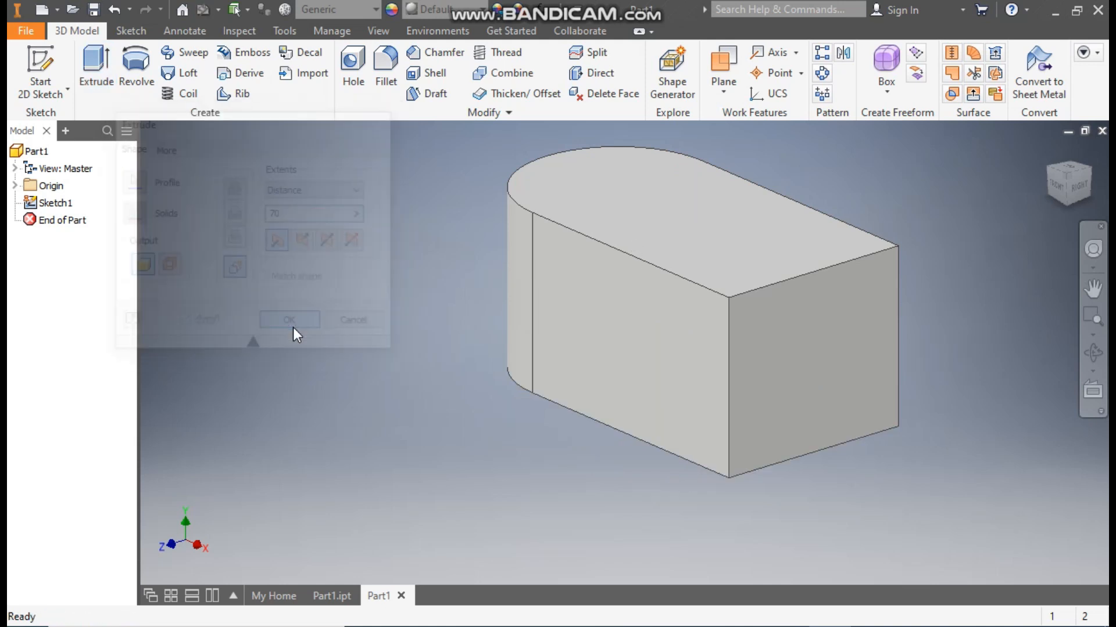
# - Start a new sketch on the solid's top face and project the face's outline into it
pyautogui.click(778, 172)
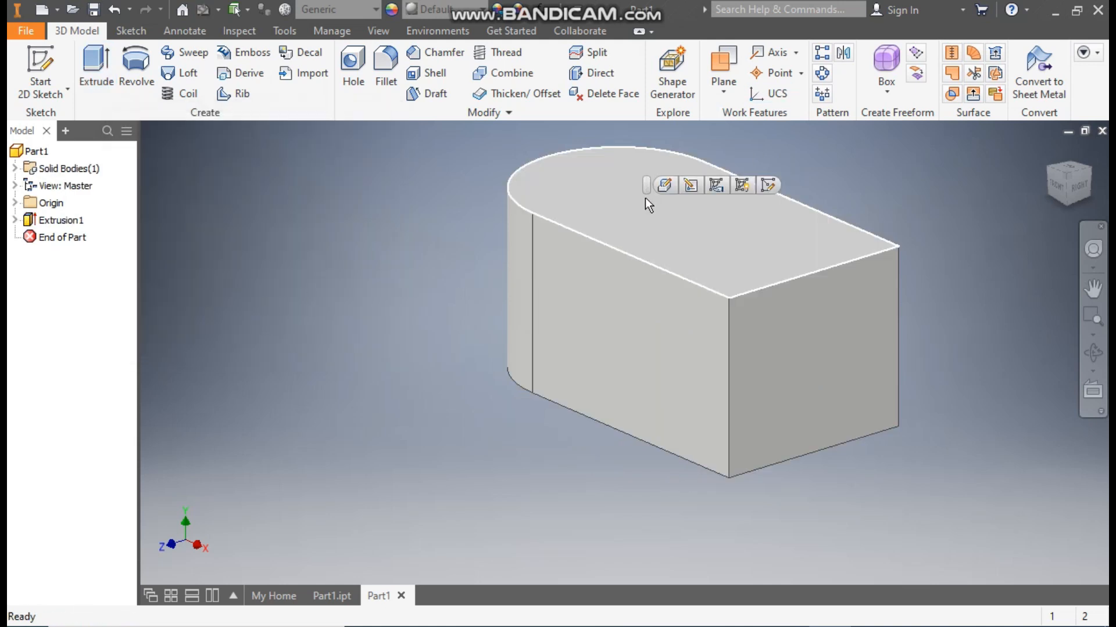
pyautogui.click(765, 185)
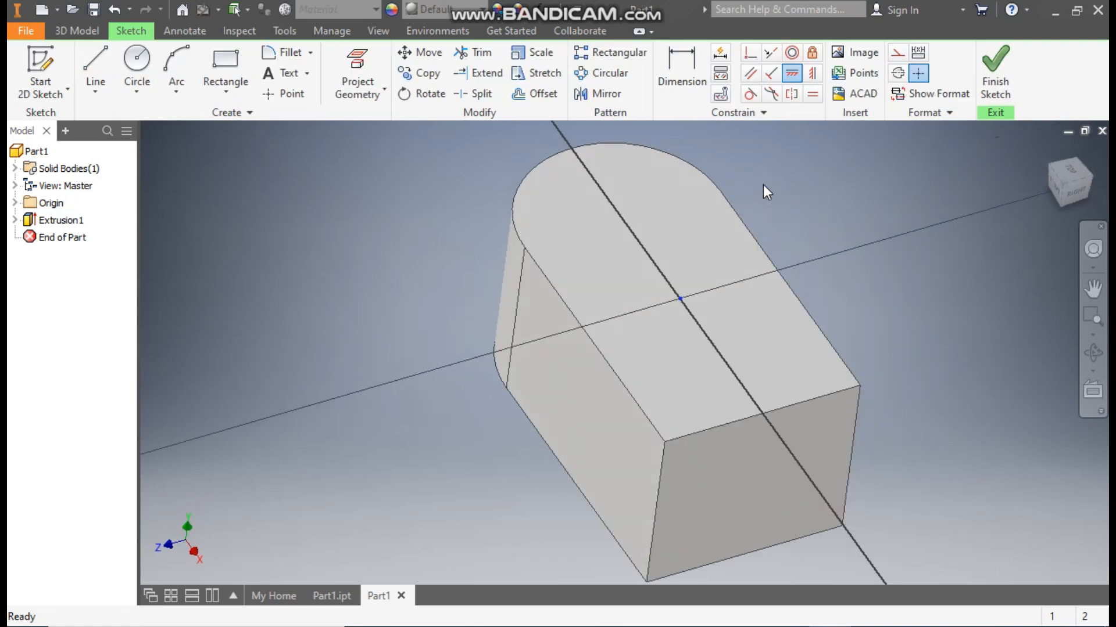
pyautogui.click(1091, 153)
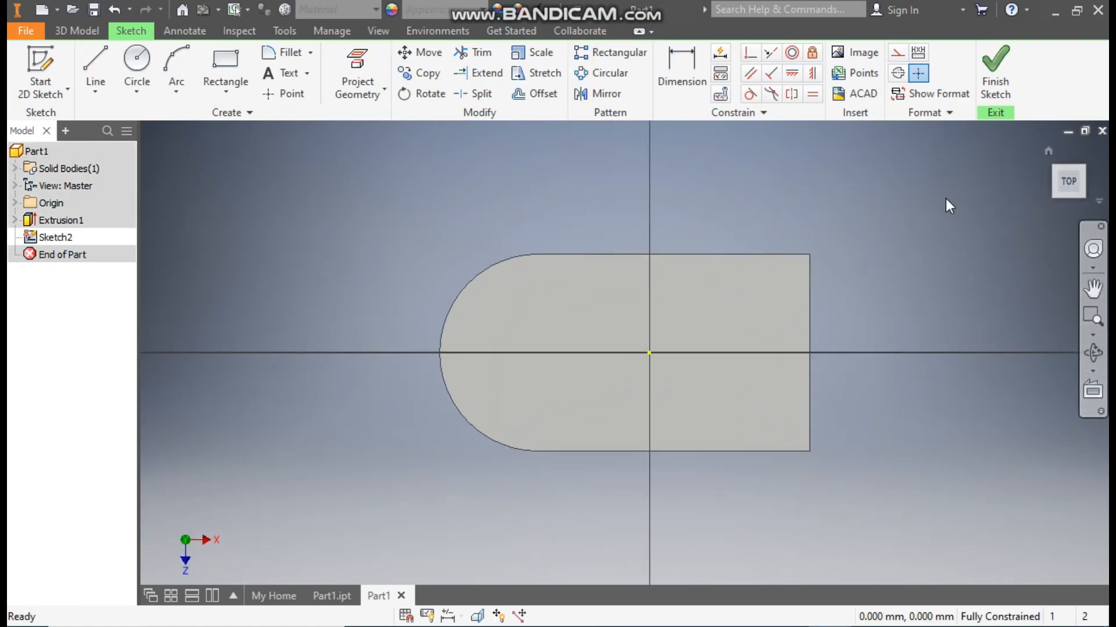
pyautogui.click(354, 69)
pyautogui.click(678, 281)
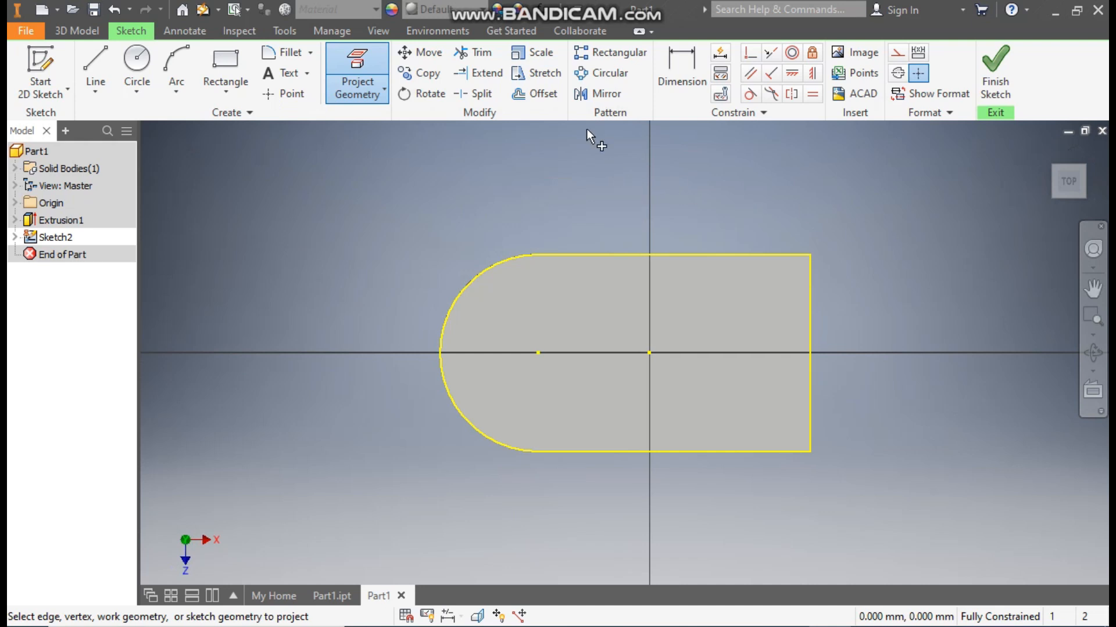
# - Offset the projected outline 10 mm inward and finish the sketch
pyautogui.click(539, 95)
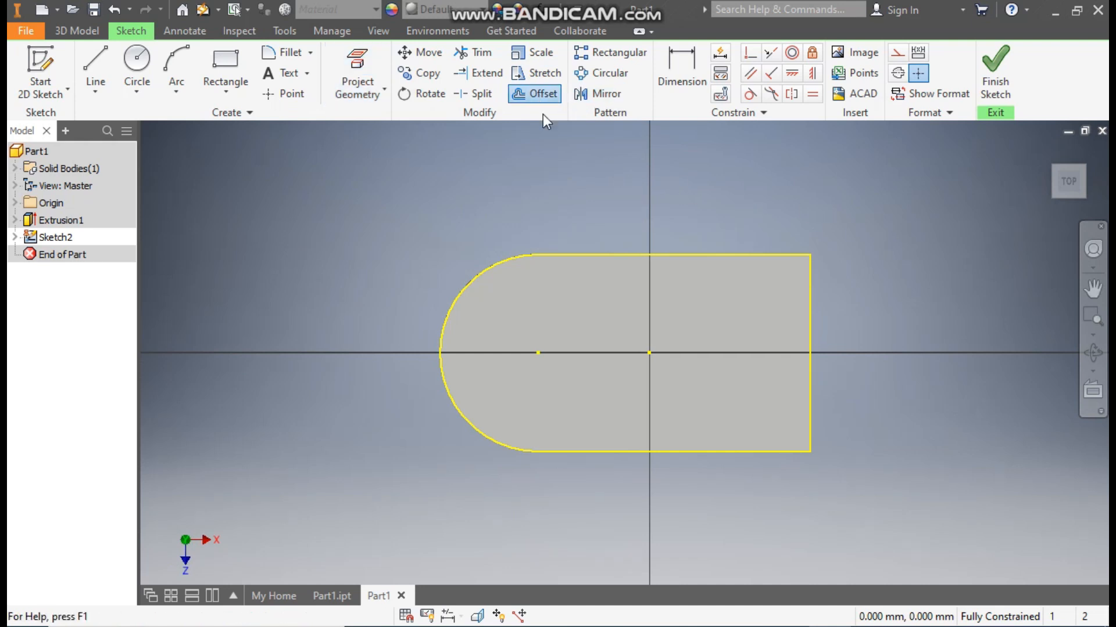
pyautogui.click(618, 255)
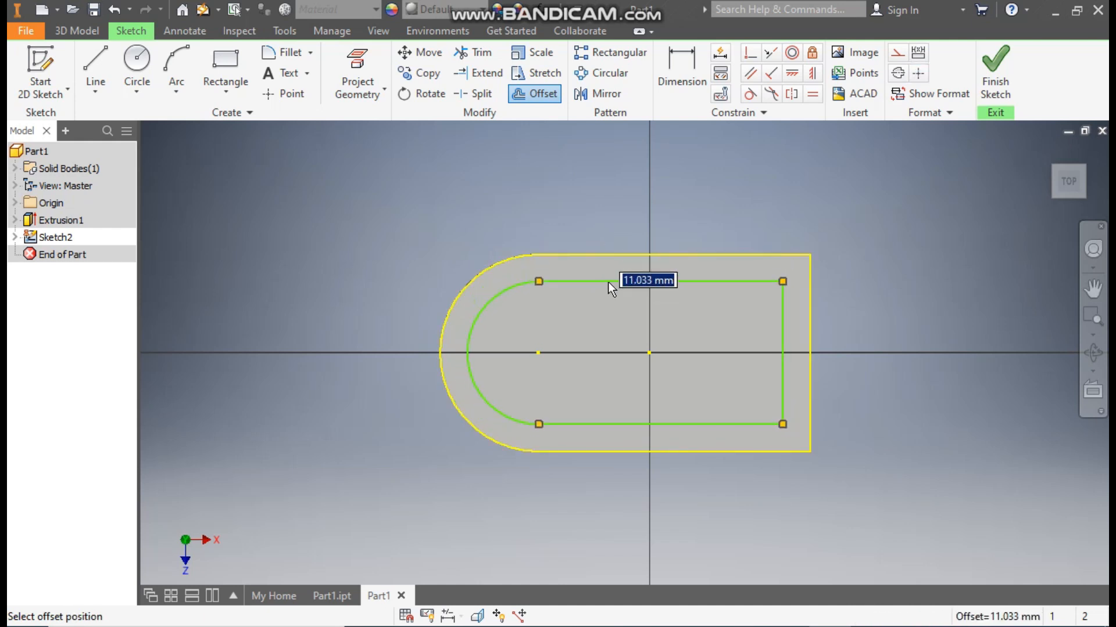
pyautogui.write('10')
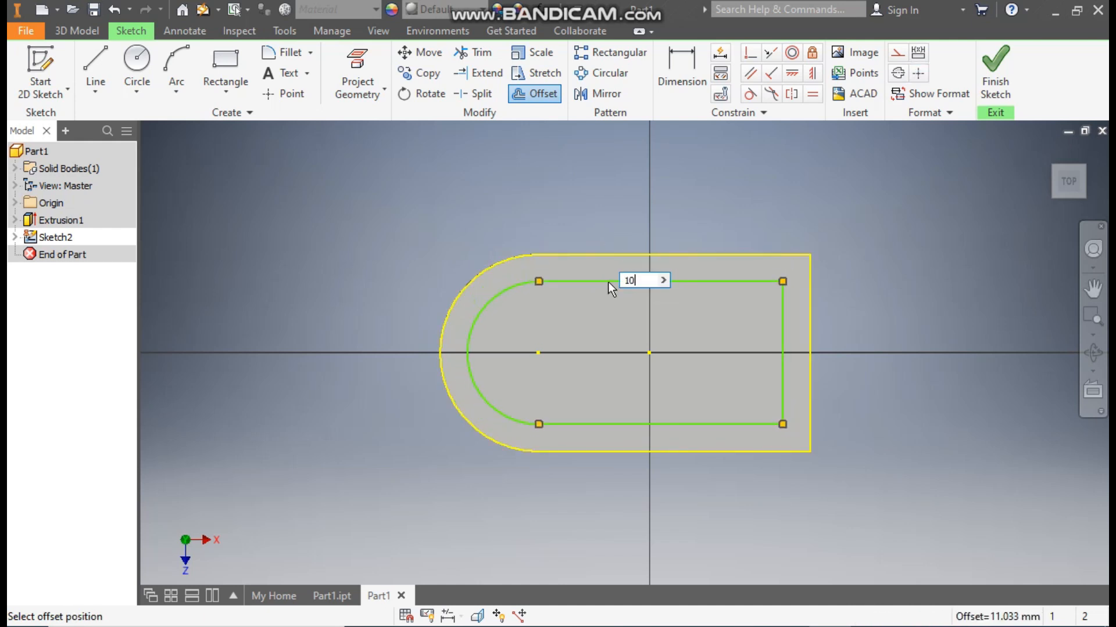
pyautogui.press('Return')
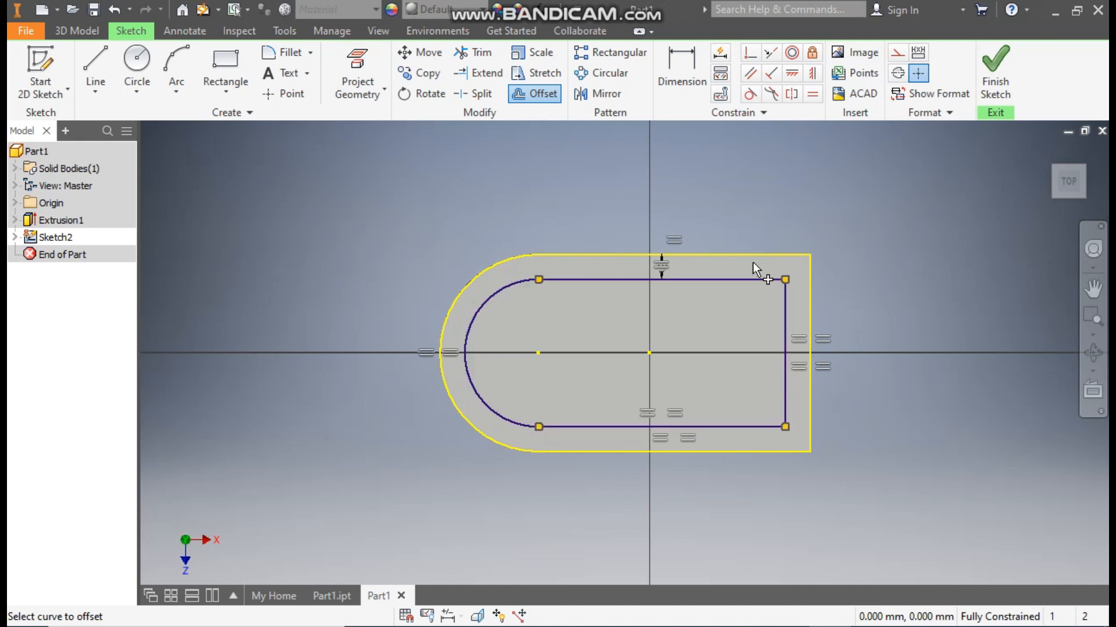
pyautogui.press('Escape')
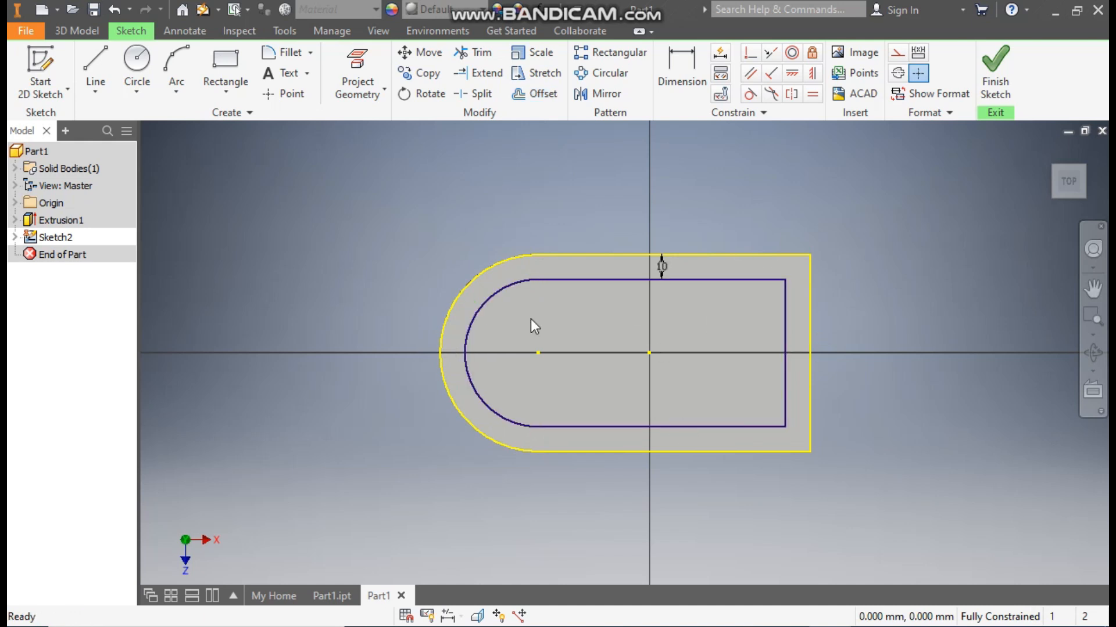
pyautogui.click(995, 69)
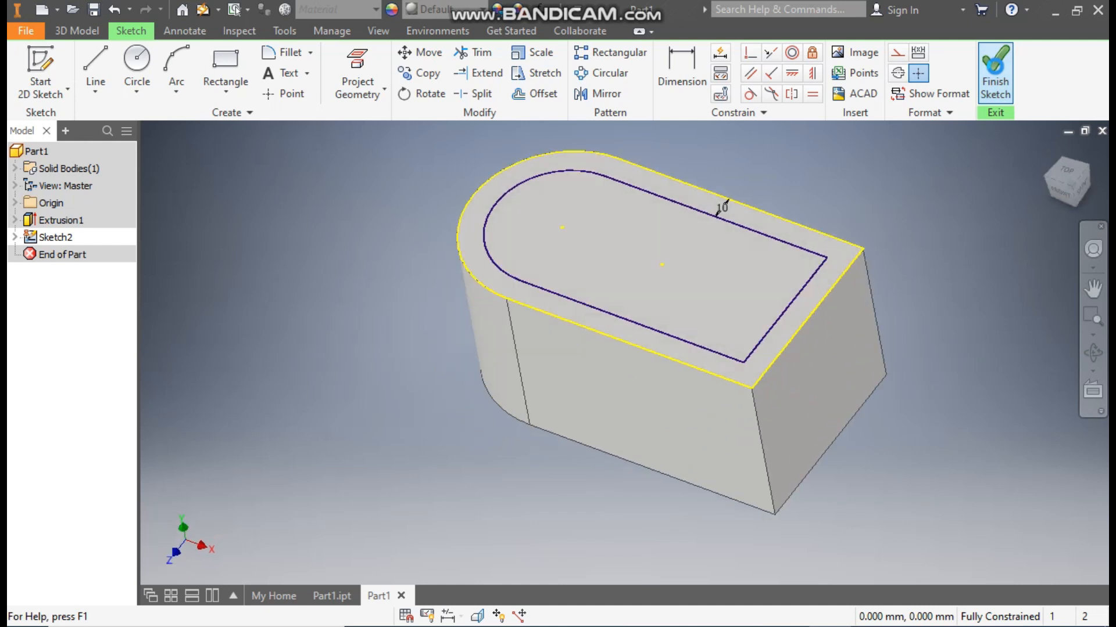
# - Extrude the inner offset profile as a 70 mm cut down through the solid to hollow it out
pyautogui.click(96, 64)
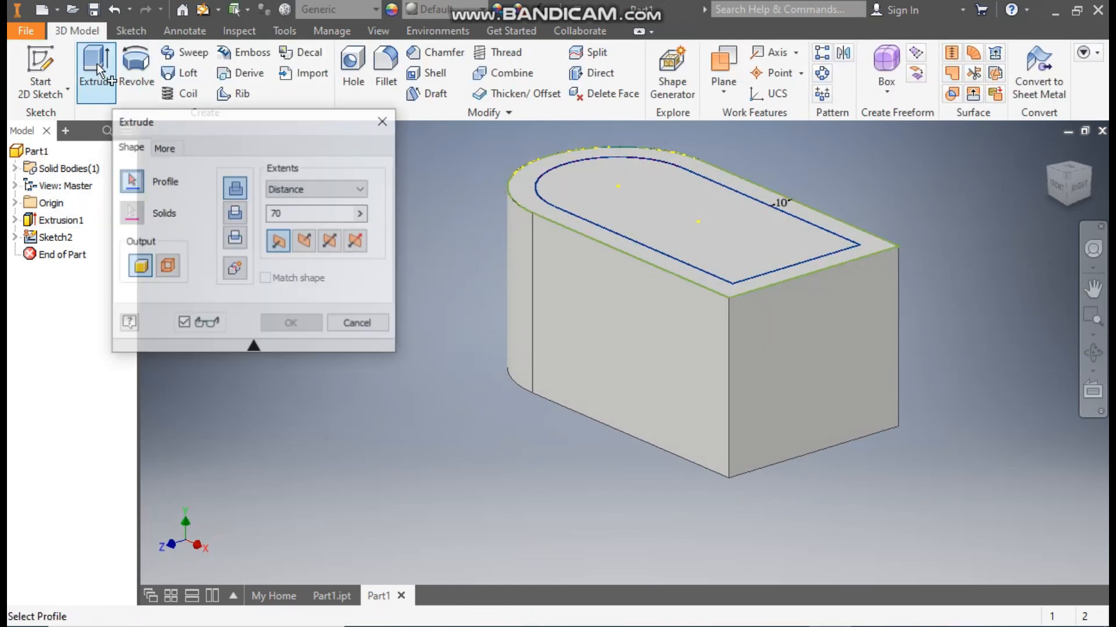
pyautogui.click(675, 203)
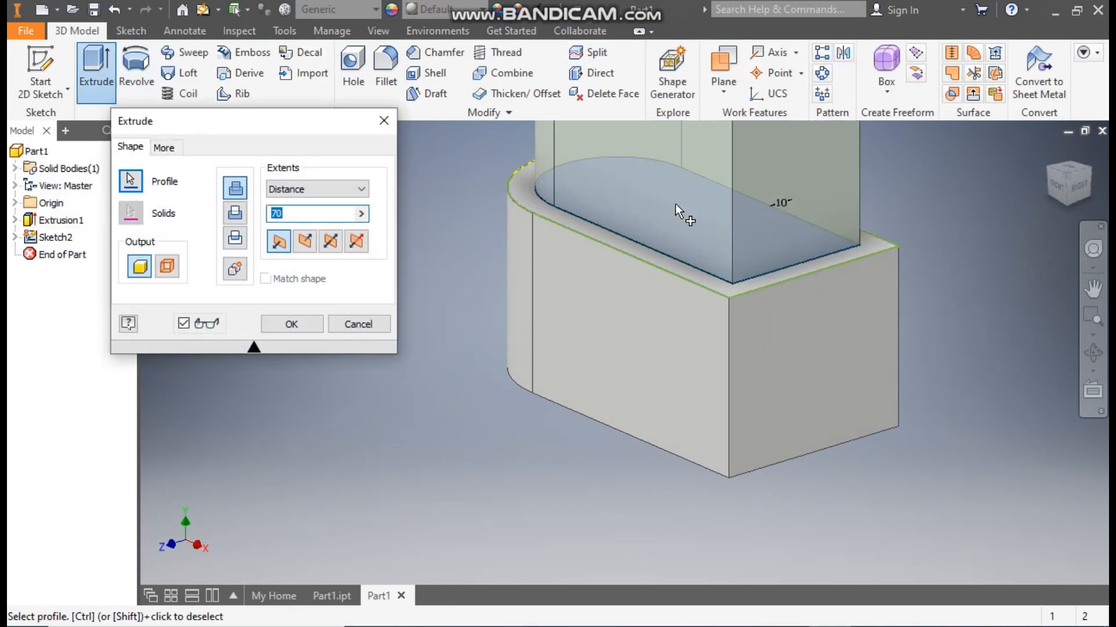
pyautogui.scroll(-3, 675, 203)
pyautogui.moveTo(675, 204); pyautogui.dragTo(676, 301, button='middle')
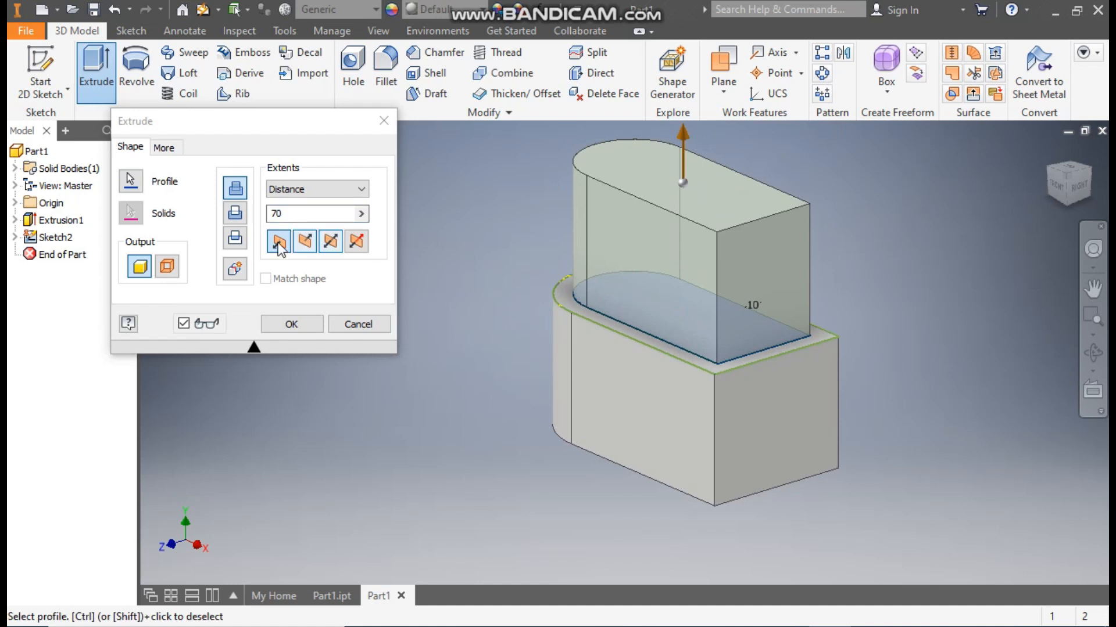
pyautogui.click(234, 215)
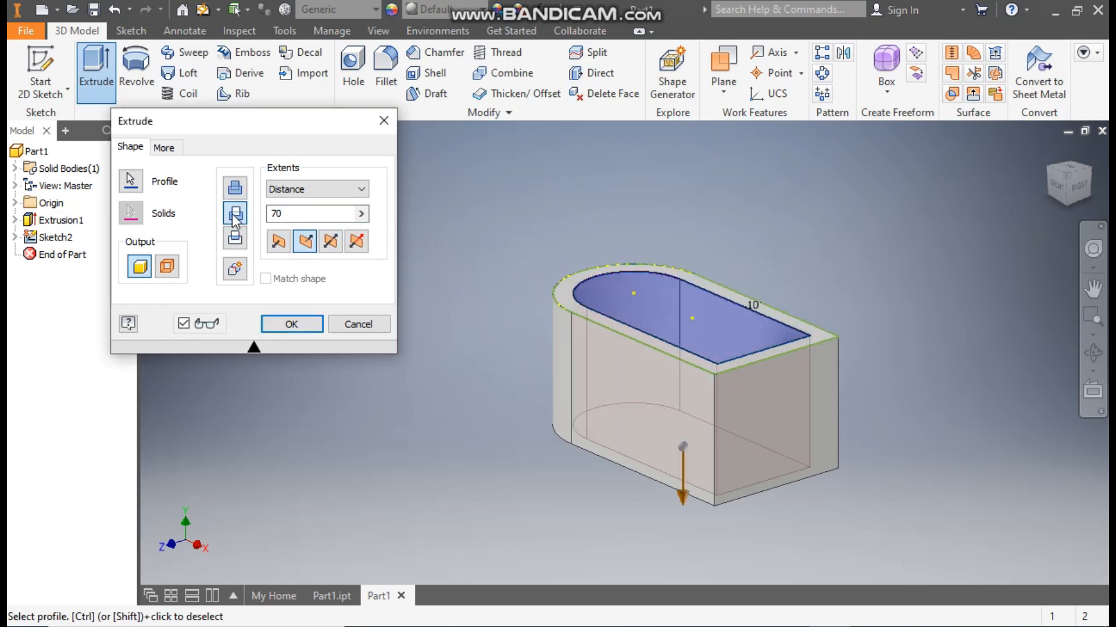
pyautogui.click(317, 213)
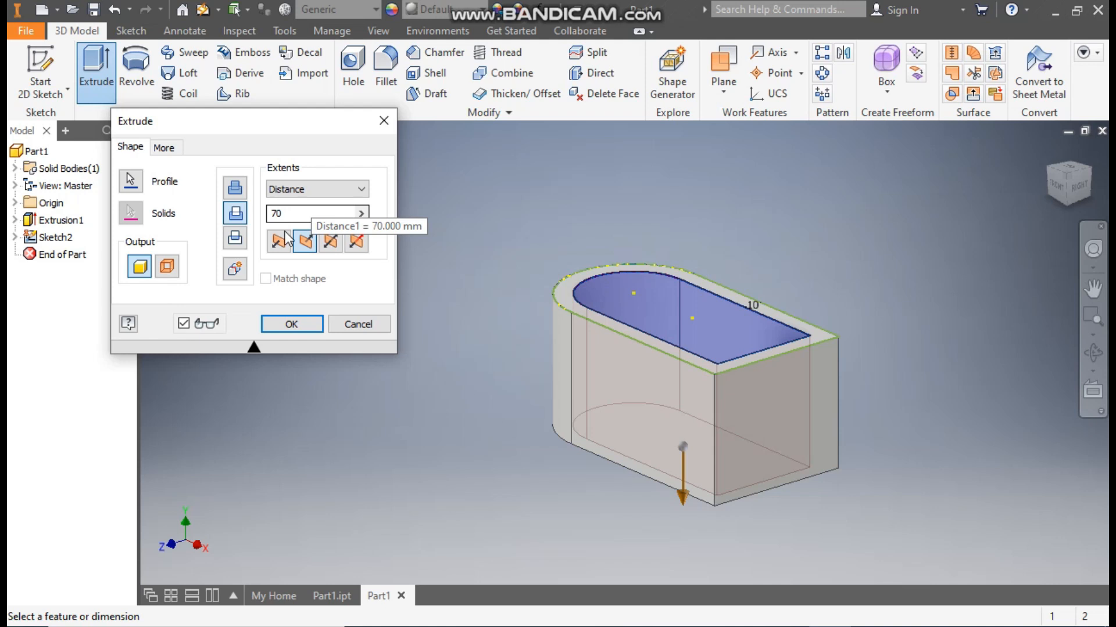
pyautogui.click(299, 323)
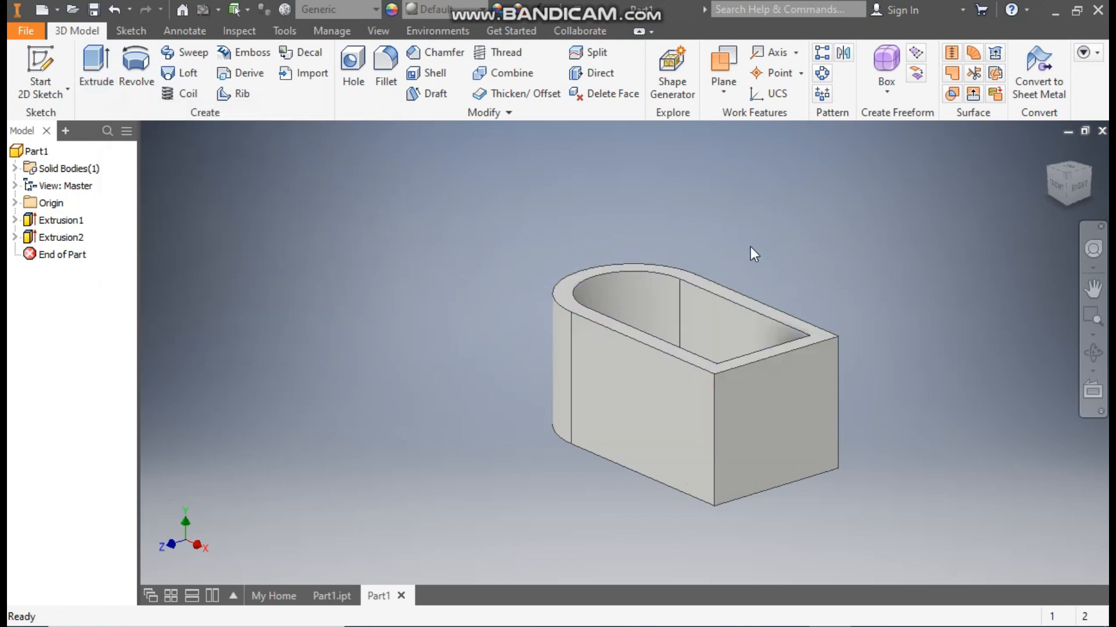
# - Fillet the two outer vertical edges at the body's square end with a 15 mm radius
pyautogui.keyDown('shift'); pyautogui.moveTo(751, 248); pyautogui.dragTo(779, 244, button='middle'); pyautogui.keyUp('shift')
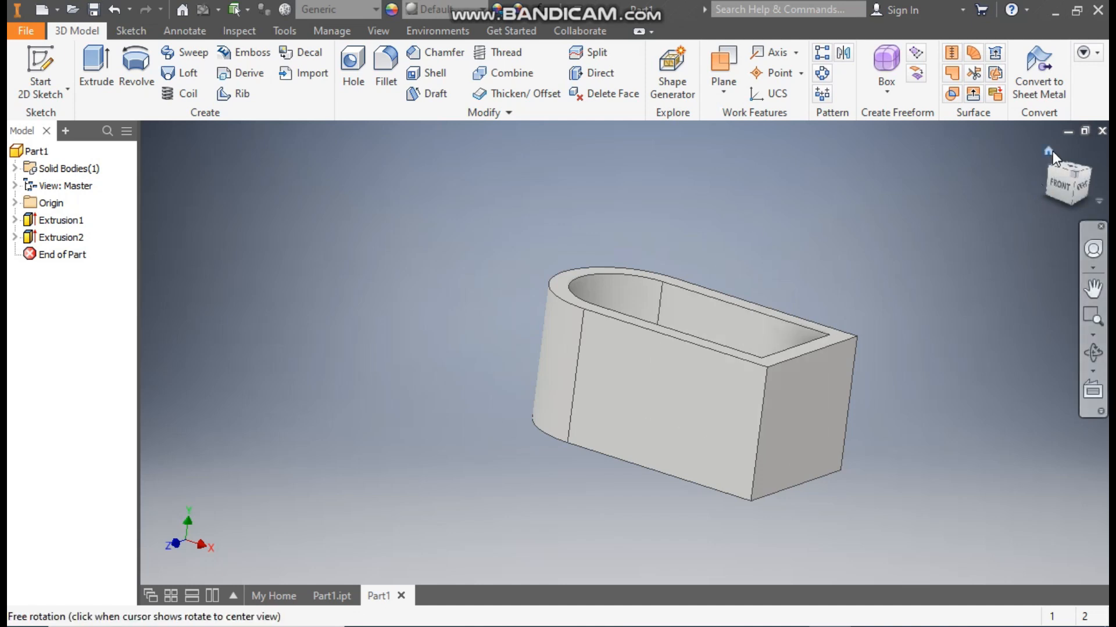
pyautogui.click(1050, 151)
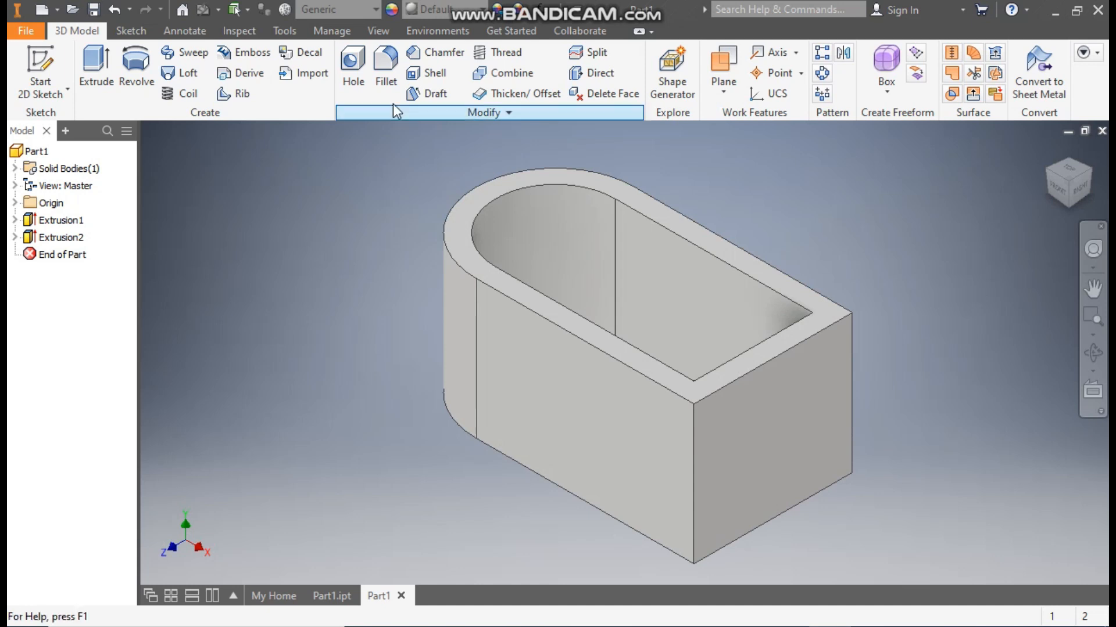
pyautogui.click(386, 75)
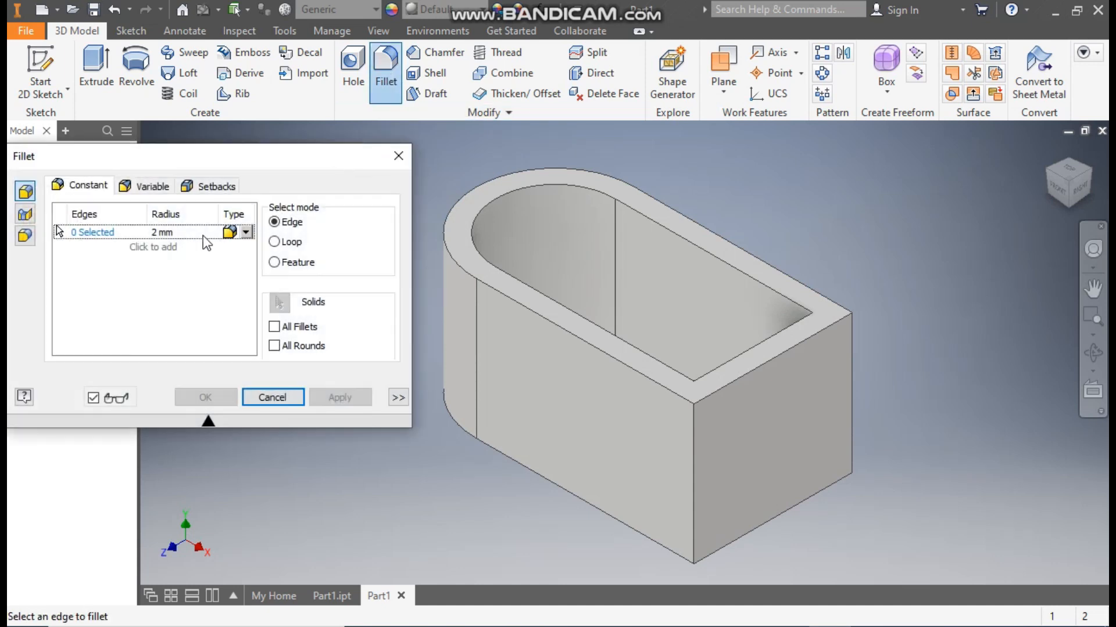
pyautogui.write('15')
pyautogui.click(93, 232)
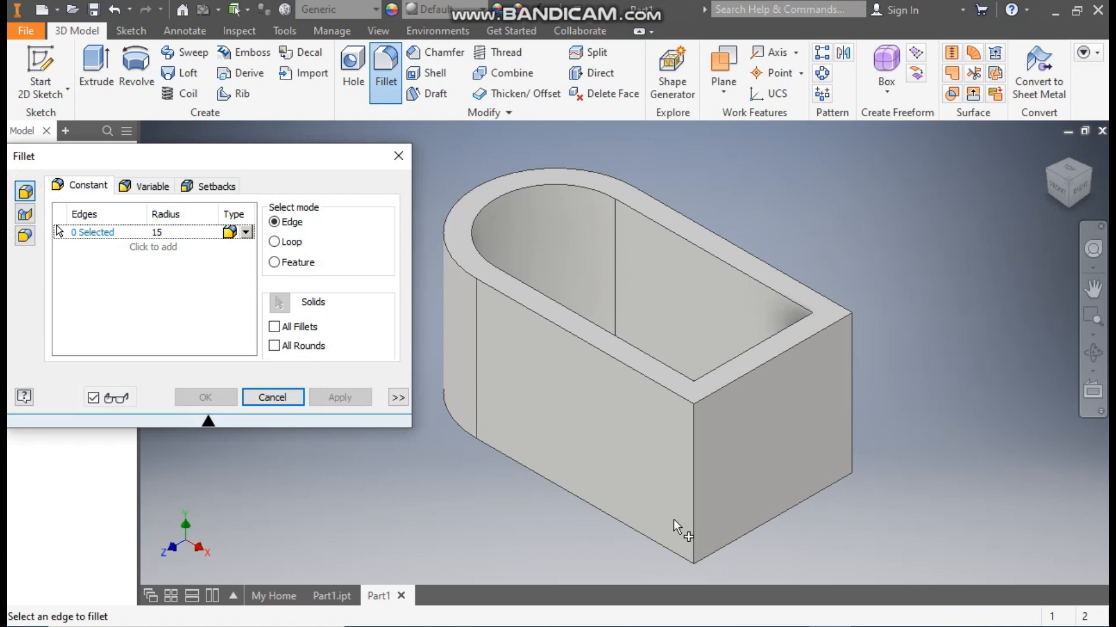
pyautogui.click(695, 457)
pyautogui.click(852, 364)
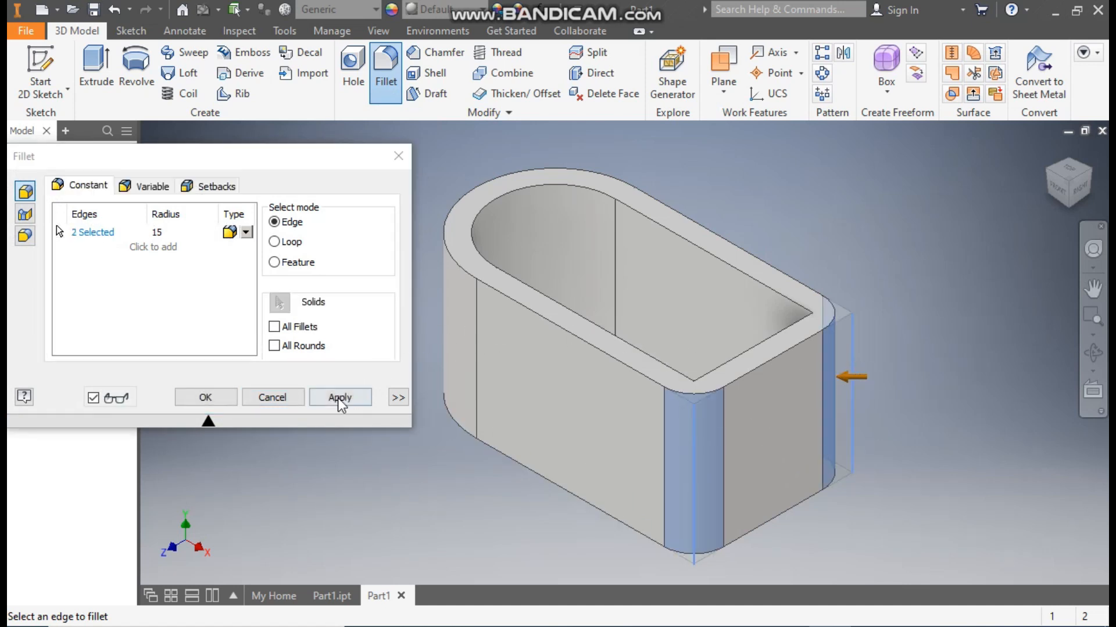
pyautogui.click(339, 398)
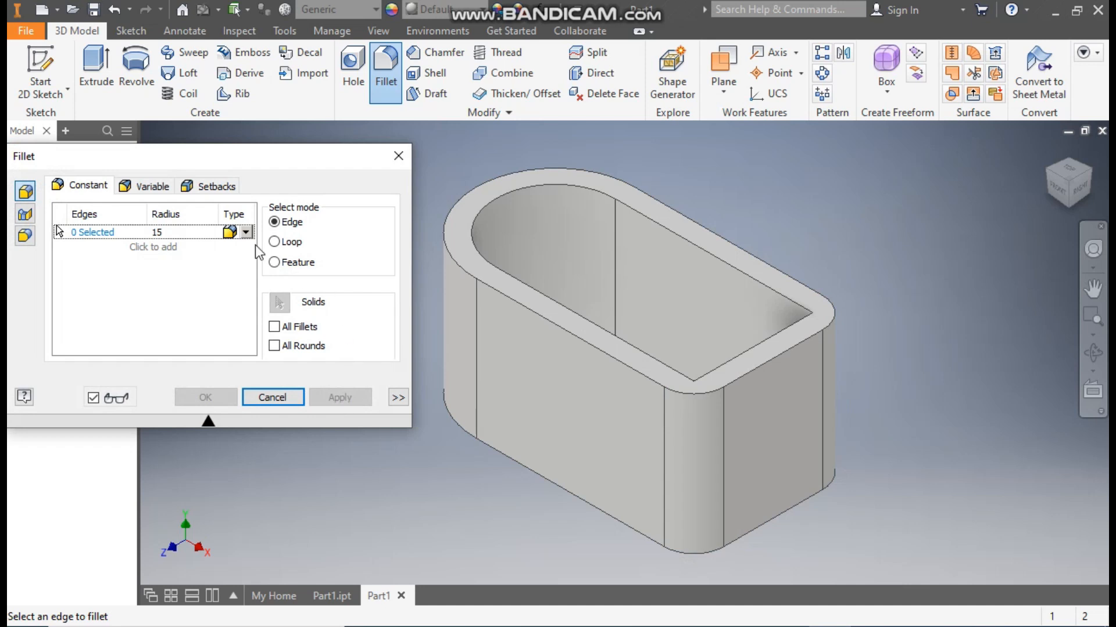
# - Fillet the two inner vertical corner edges at the cavity's square end with a 5 mm radius
pyautogui.click(162, 232)
pyautogui.write('5')
pyautogui.click(106, 231)
pyautogui.scroll(3, 690, 400)
pyautogui.click(699, 410)
pyautogui.click(924, 253)
pyautogui.scroll(-2, 924, 253)
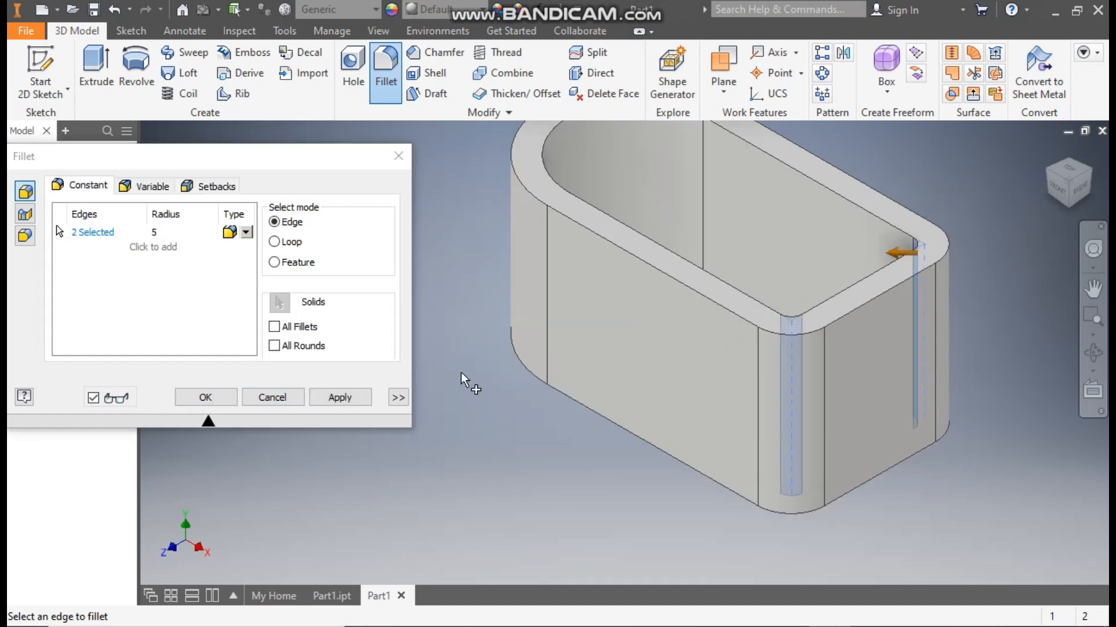
pyautogui.click(226, 395)
pyautogui.moveTo(486, 378); pyautogui.dragTo(460, 399, button='middle')
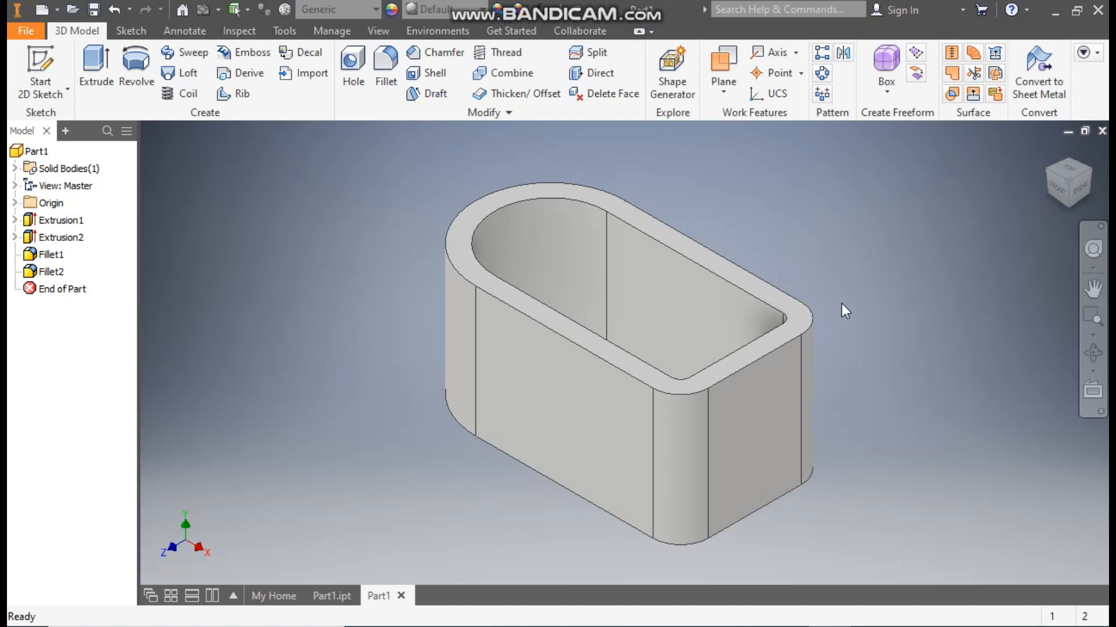
# - Start a new sketch on the bottom rim face of the body
pyautogui.keyDown('shift'); pyautogui.moveTo(871, 286); pyautogui.dragTo(786, 328, button='middle'); pyautogui.keyUp('shift')
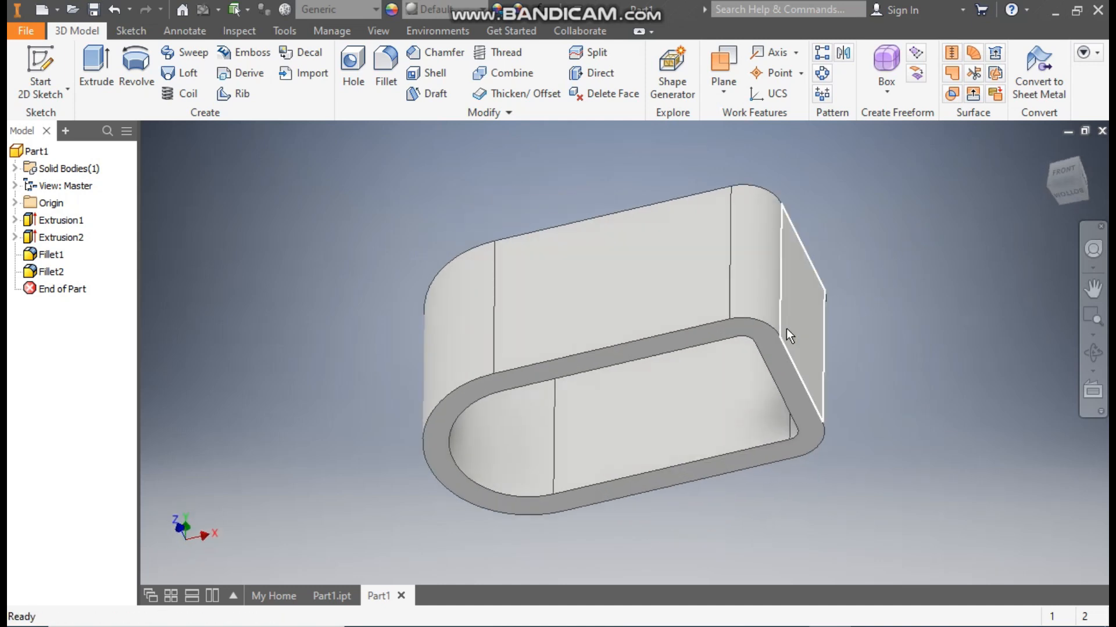
pyautogui.click(690, 342)
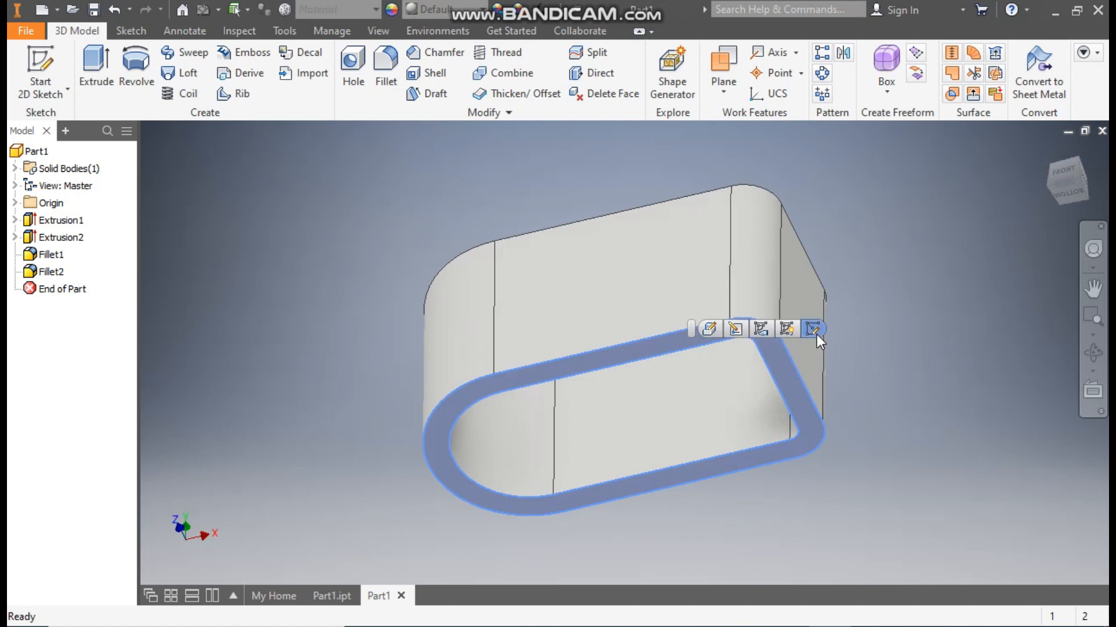
pyautogui.click(813, 330)
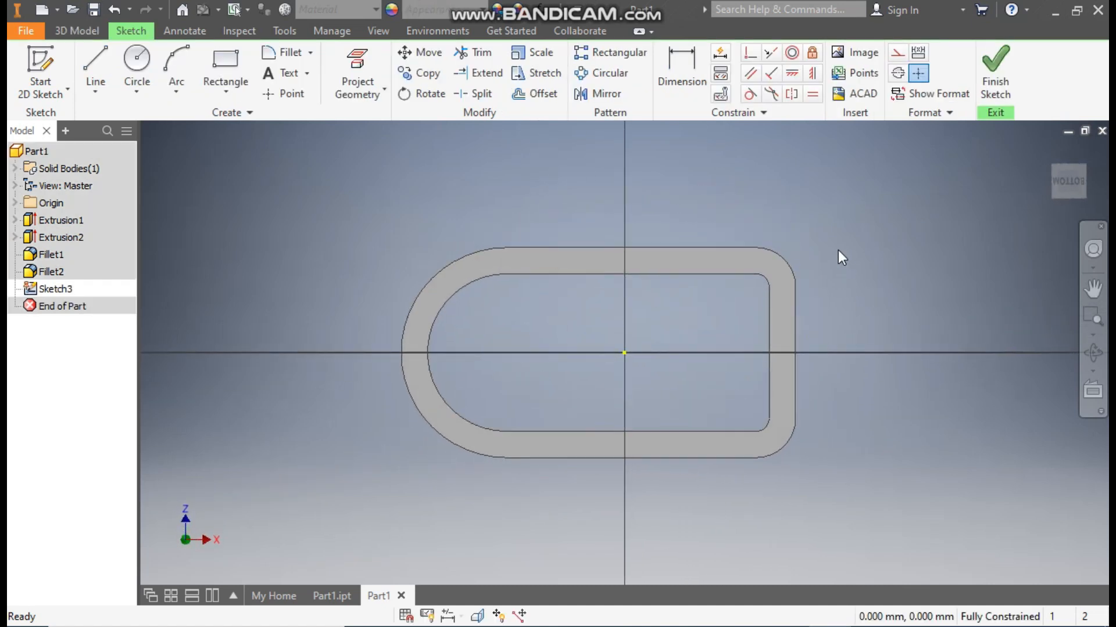
# - Draw two lines about 60 mm long across the opening, each connecting the two long straight inner edges
pyautogui.click(96, 64)
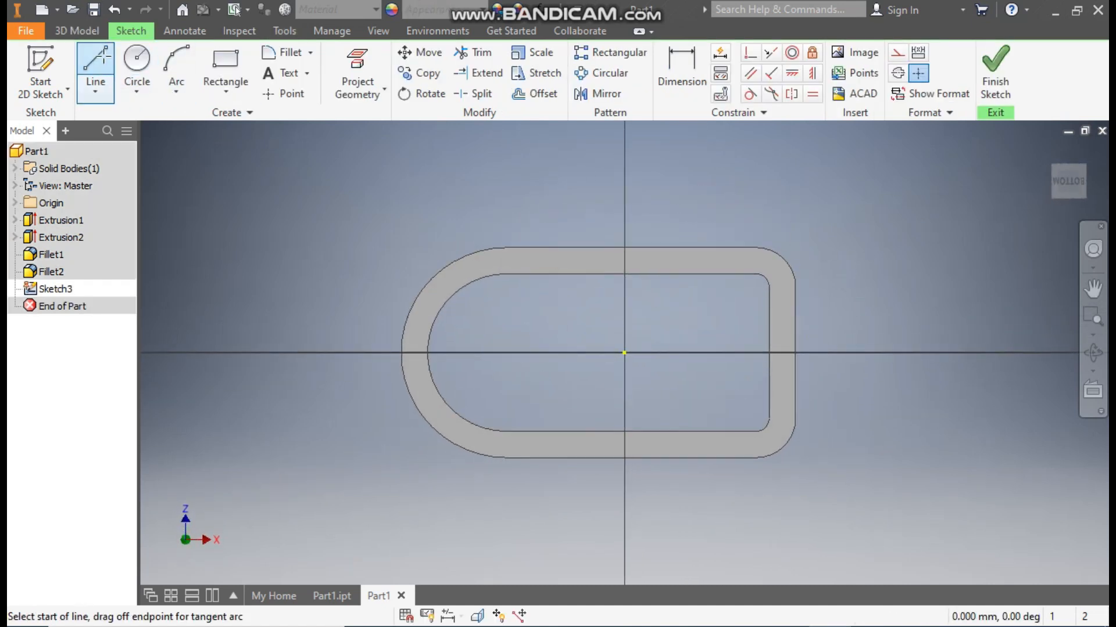
pyautogui.click(529, 274)
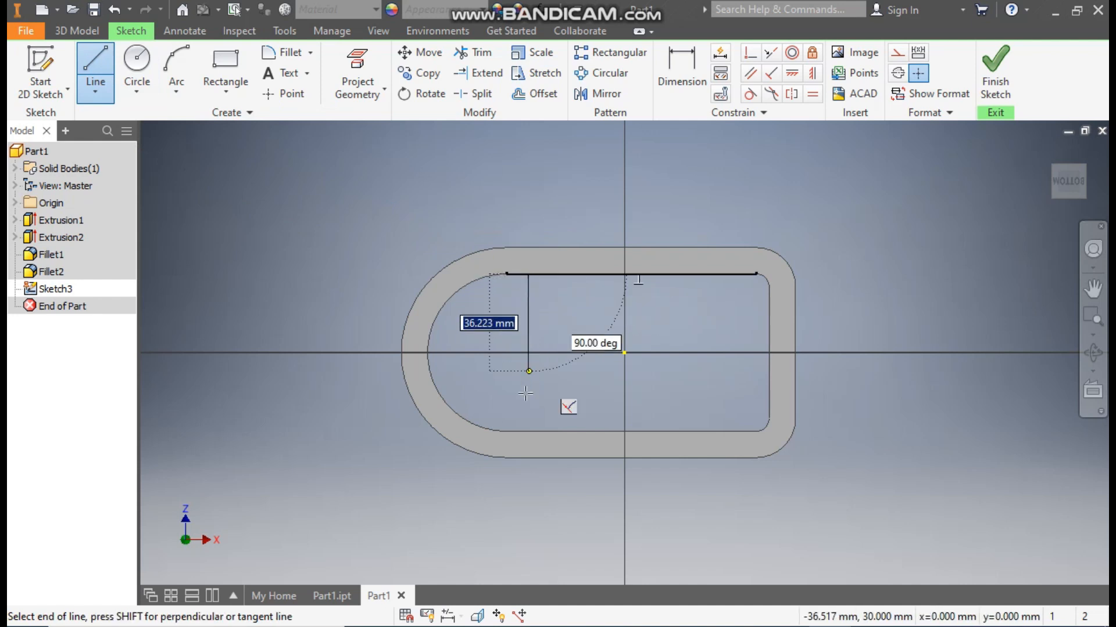
pyautogui.click(523, 432)
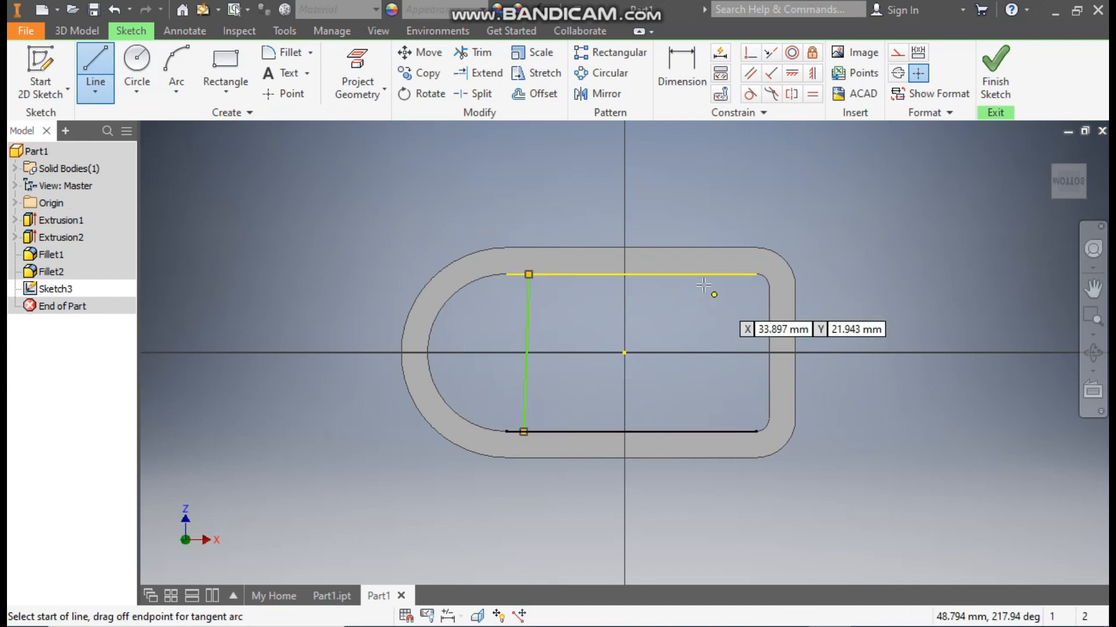
pyautogui.click(721, 274)
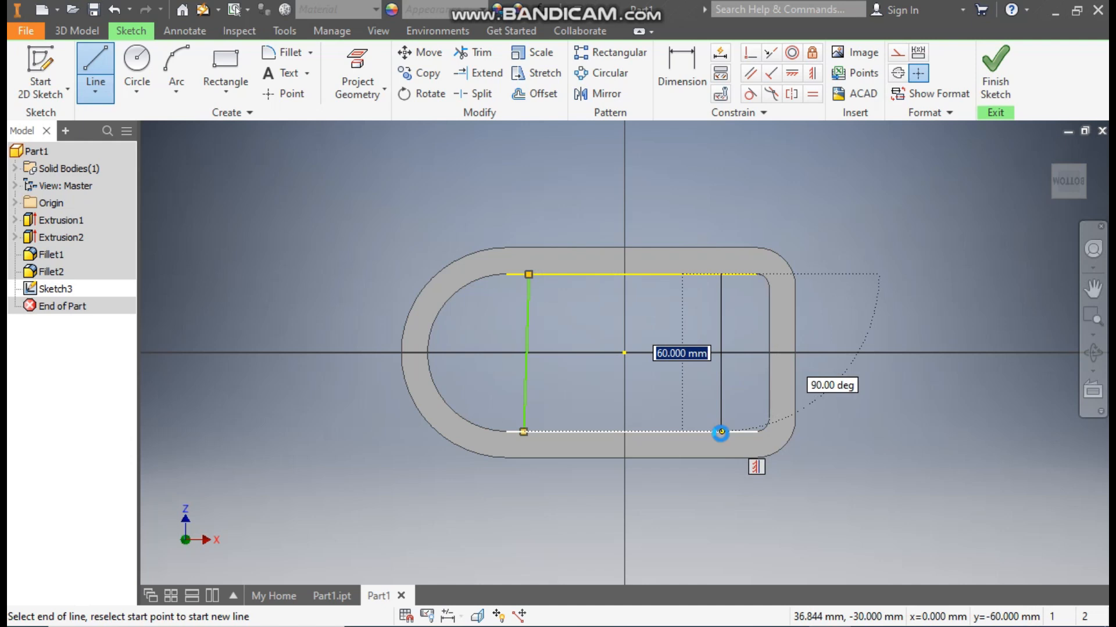
pyautogui.click(721, 432)
pyautogui.press('Escape')
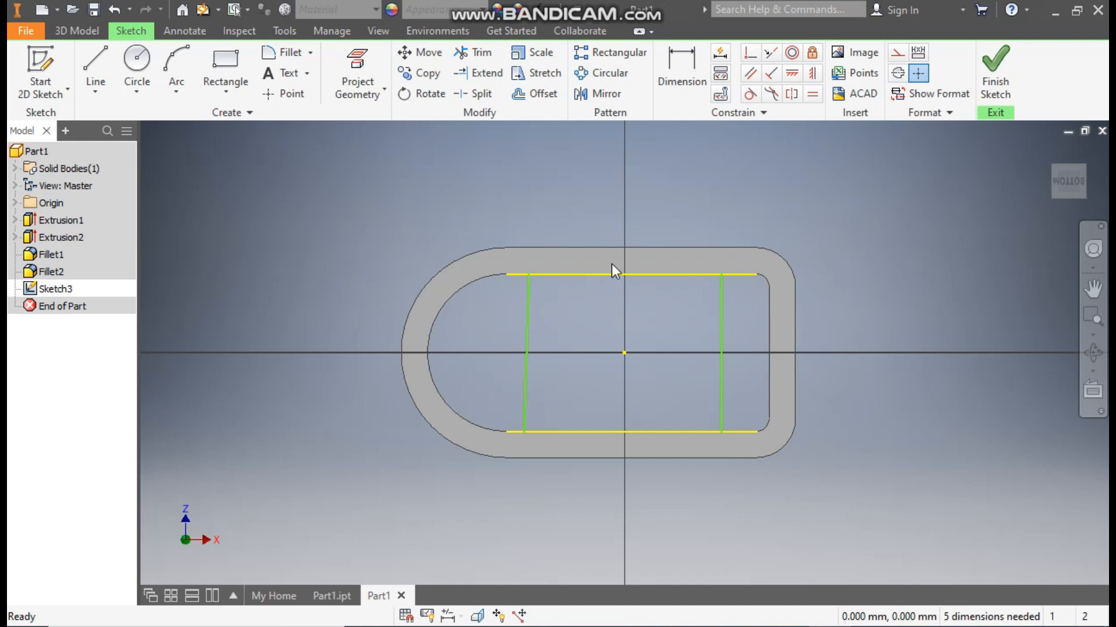
# - Apply a vertical constraint to the slanted cross line nearer the rounded end
pyautogui.click(813, 74)
pyautogui.click(527, 306)
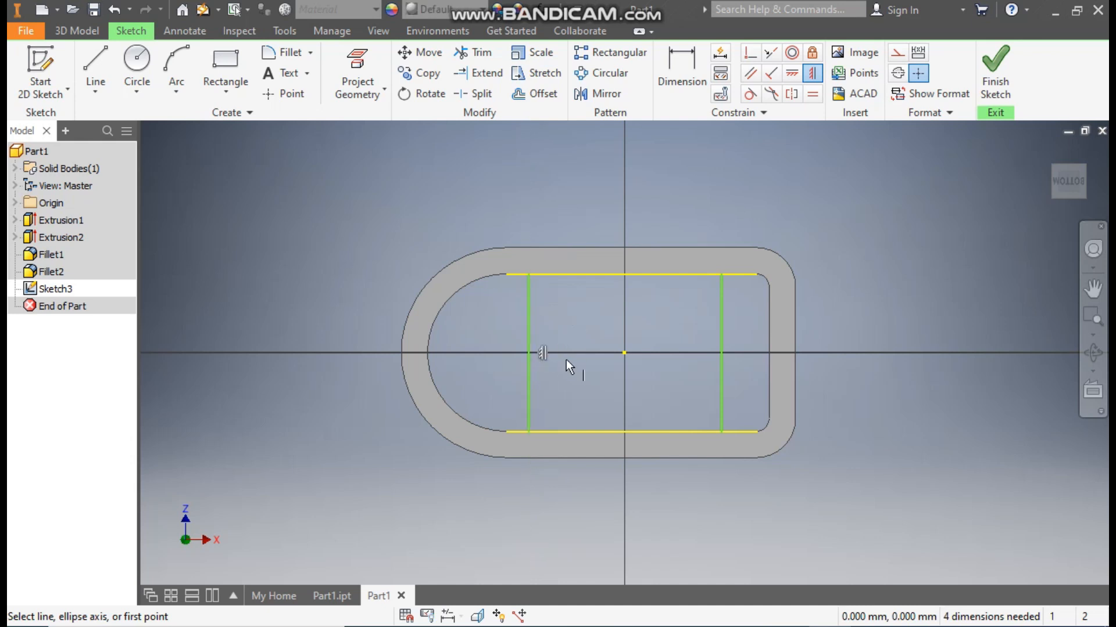
pyautogui.press('Escape')
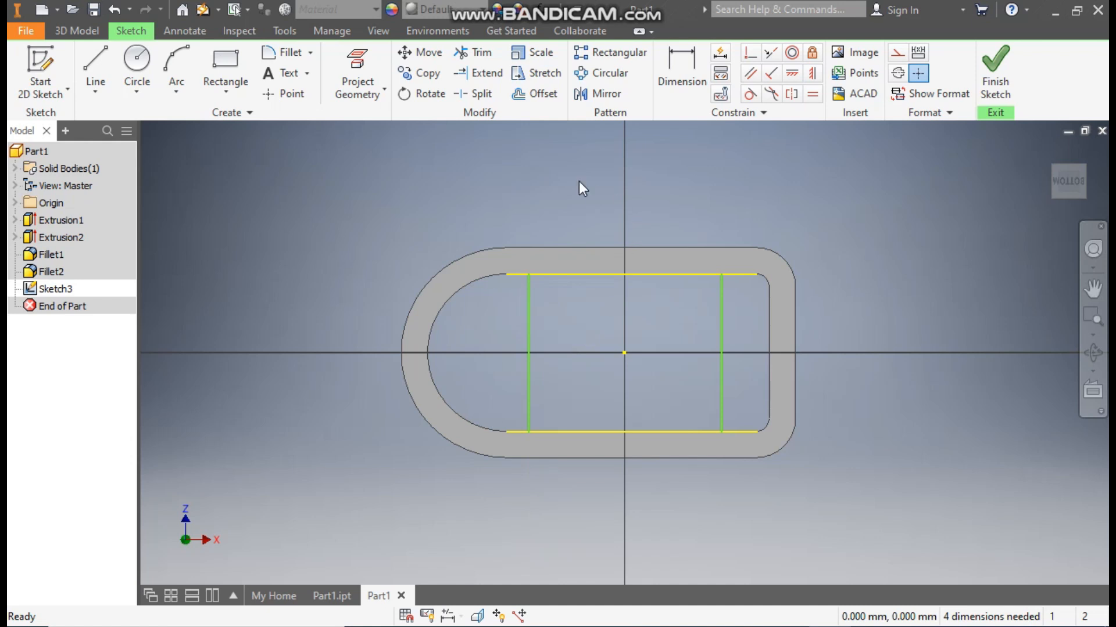
# - Dimension the cross line nearer the rounded end 10 mm from the center of the inner arc
pyautogui.click(666, 74)
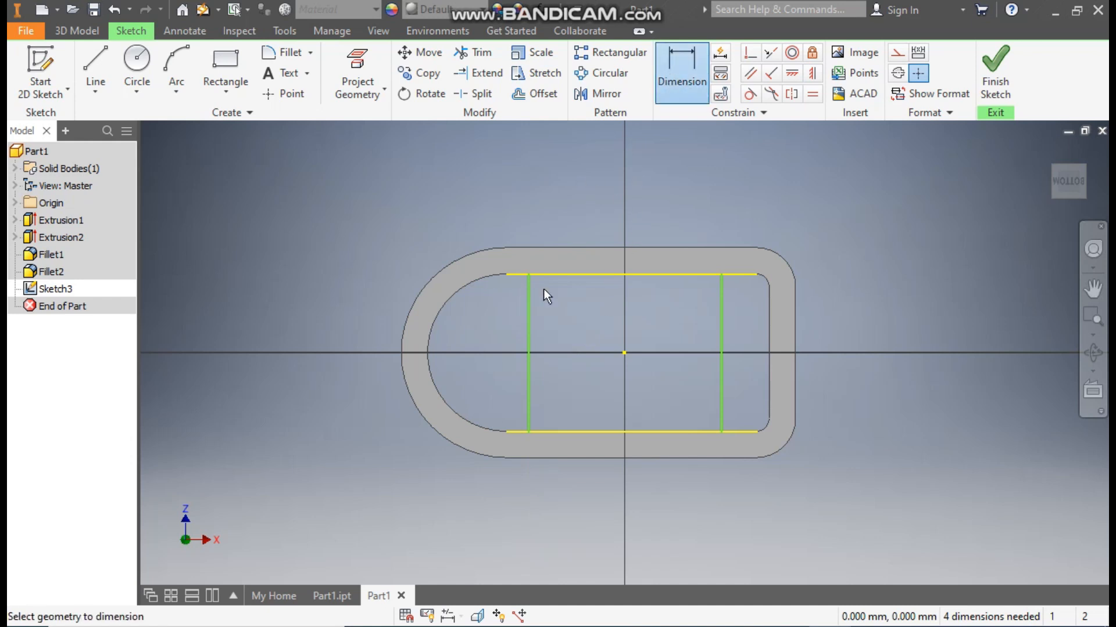
pyautogui.click(456, 299)
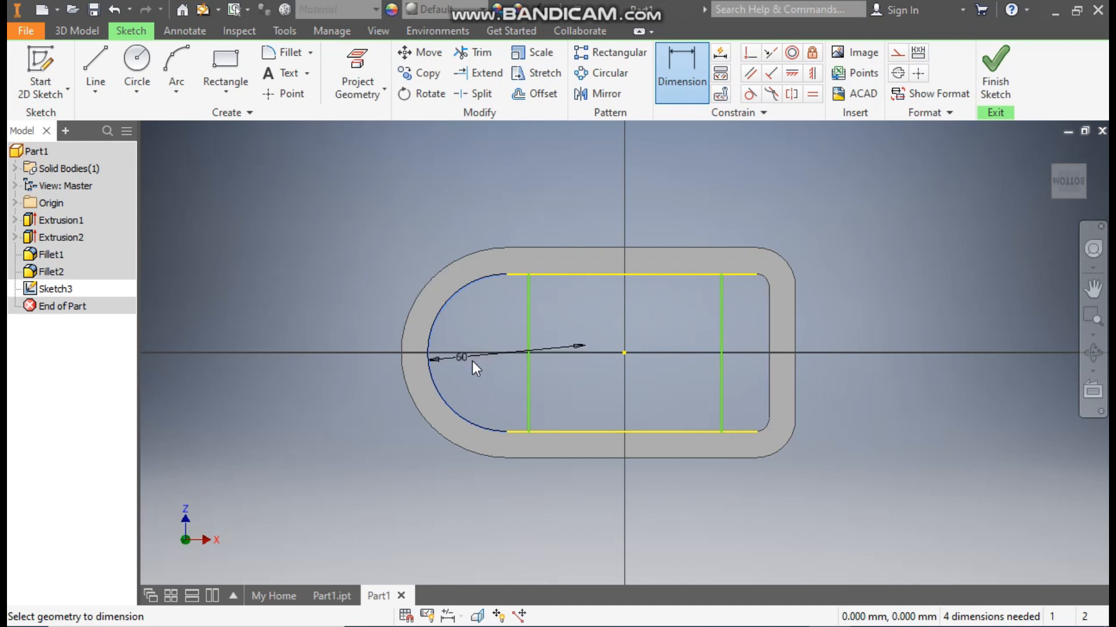
pyautogui.click(528, 370)
pyautogui.click(561, 324)
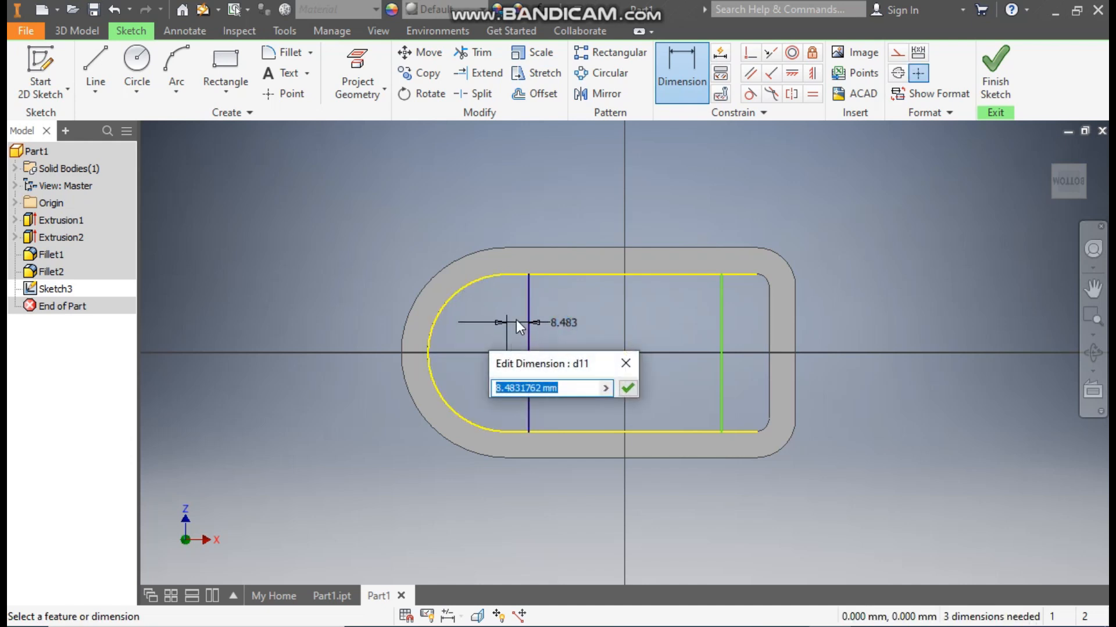
pyautogui.moveTo(534, 364); pyautogui.dragTo(695, 314)
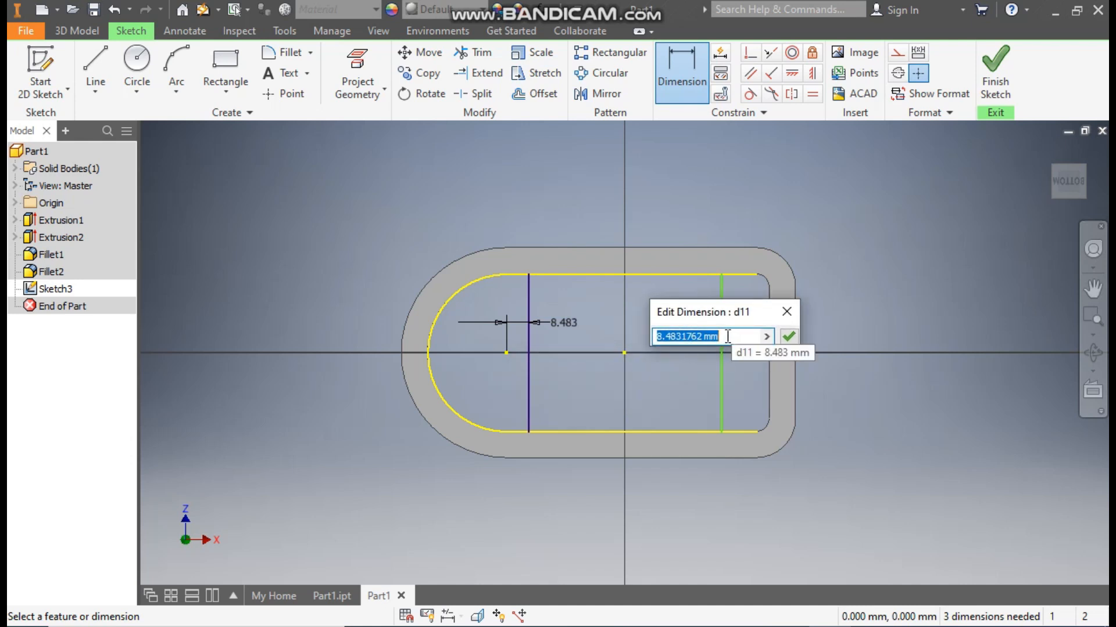
pyautogui.write('10')
pyautogui.press('Return')
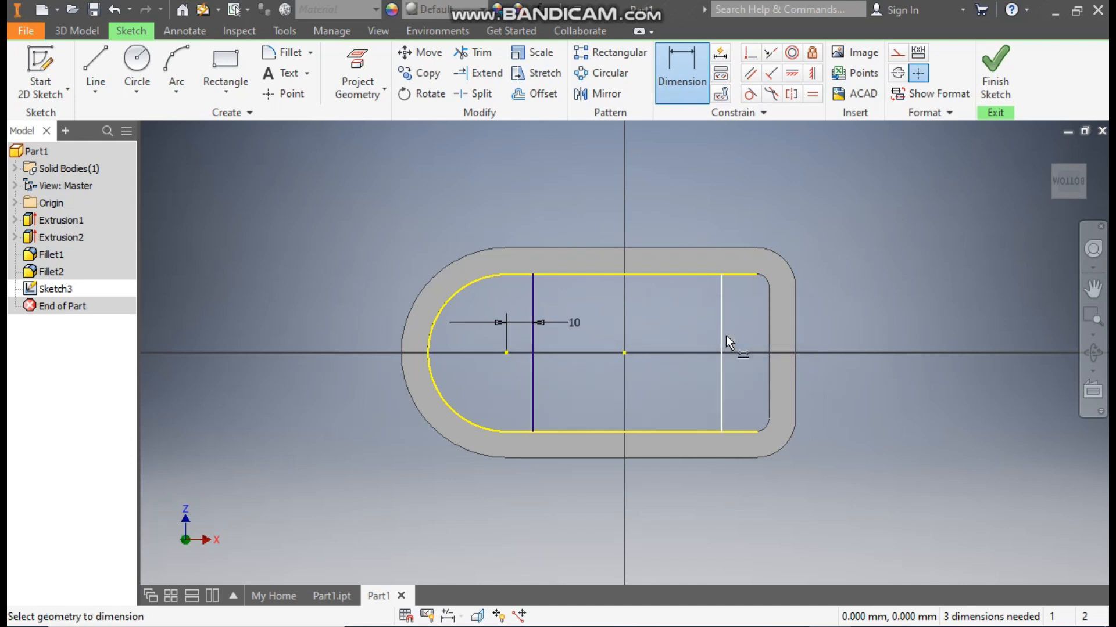
# - Dimension the other cross line 35 mm from the outer straight edge of the square end
pyautogui.click(723, 335)
pyautogui.click(794, 340)
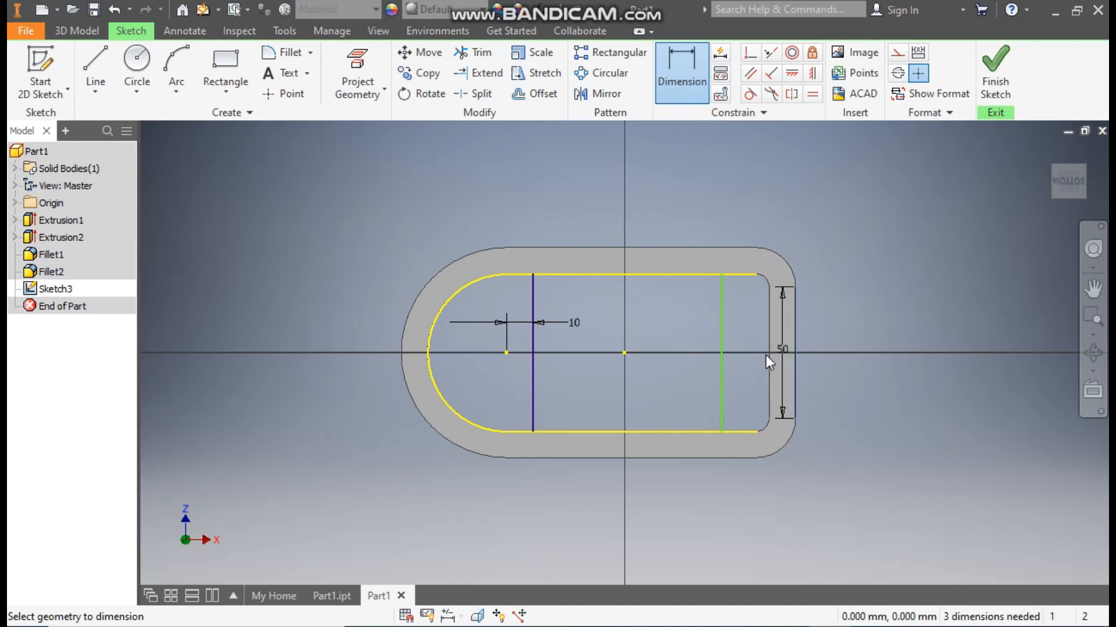
pyautogui.click(722, 352)
pyautogui.click(753, 378)
pyautogui.write('35')
pyautogui.press('Return')
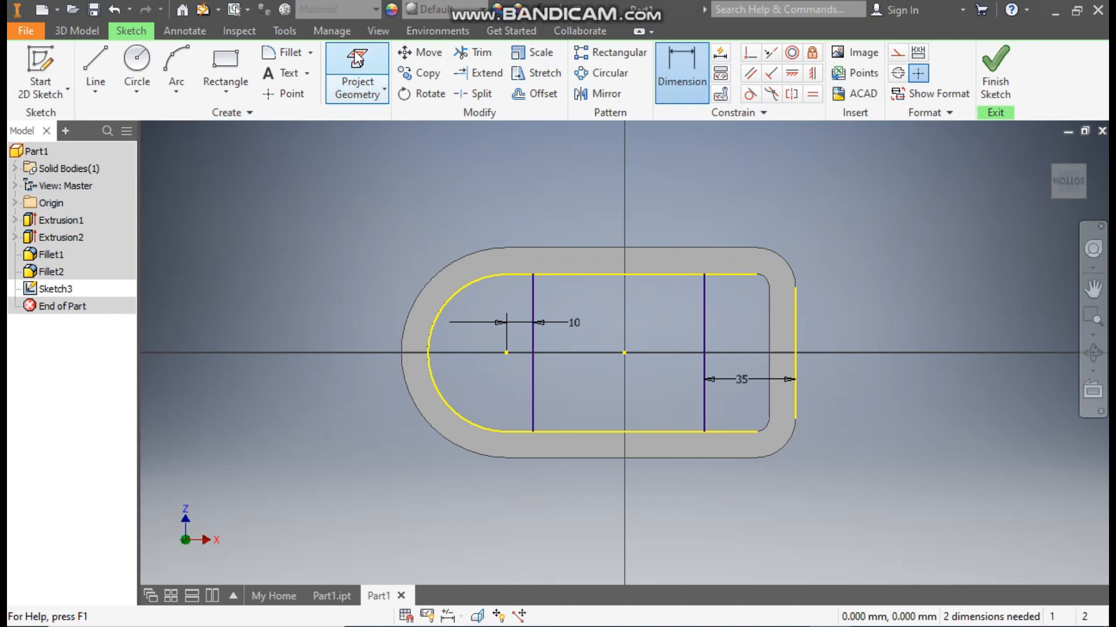
# - Project the remaining inner edges at the opening's square end into the sketch
pyautogui.click(357, 69)
pyautogui.click(763, 275)
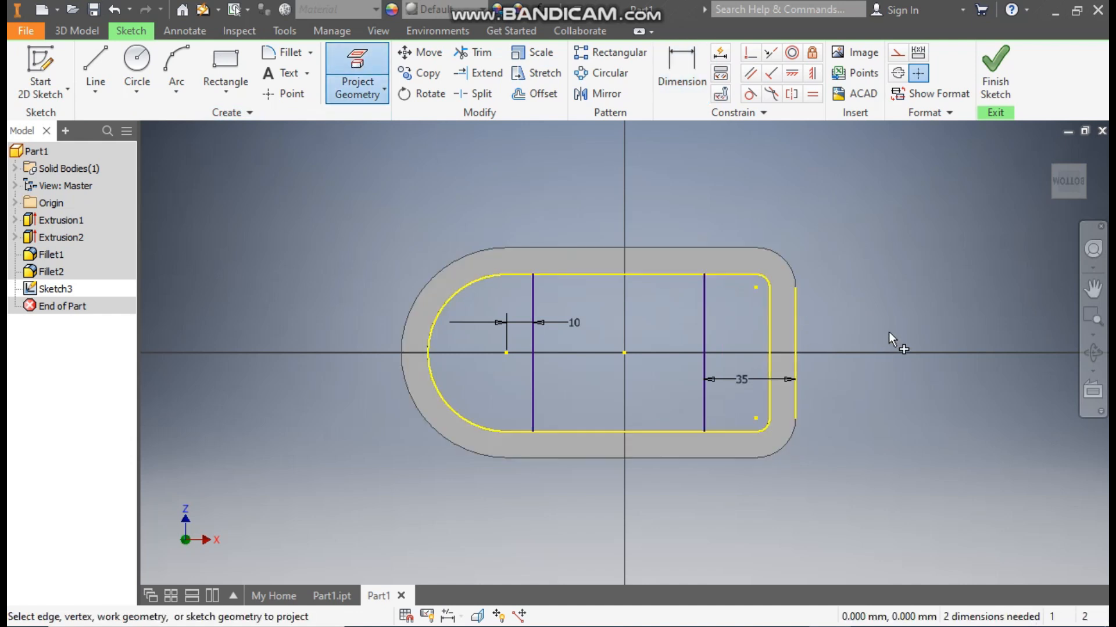
pyautogui.press('Escape')
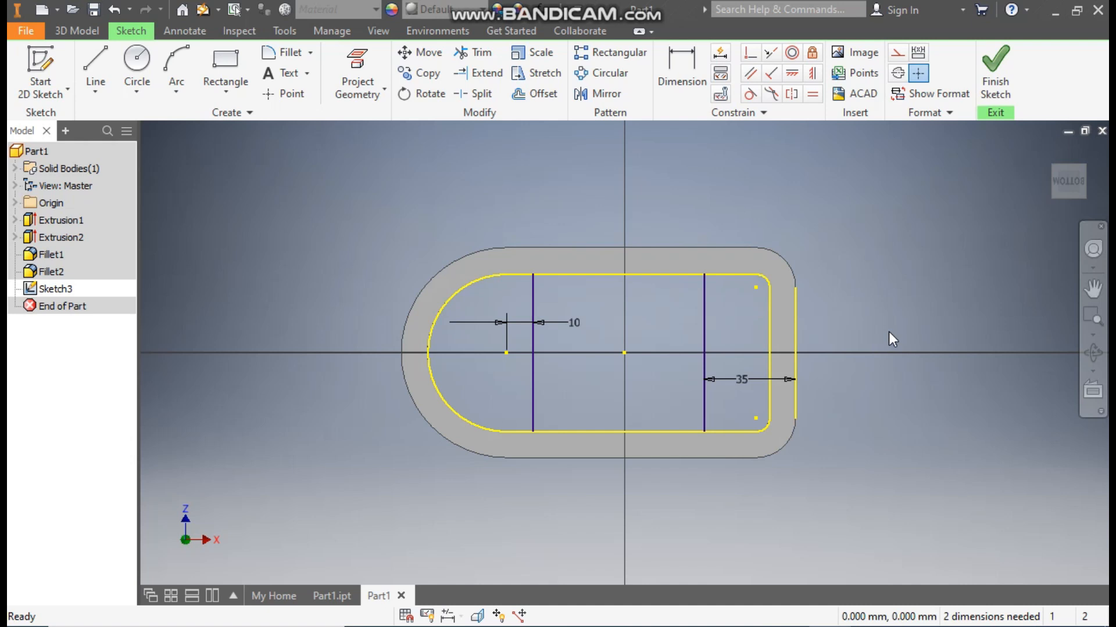
# - Fix the cross lines' loose endpoints to the projected inner edges and convert the projected outer end edge to construction geometry
pyautogui.moveTo(532, 274); pyautogui.dragTo(571, 399)
pyautogui.moveTo(533, 431); pyautogui.dragTo(534, 453)
pyautogui.moveTo(704, 432)
pyautogui.mouseDown()
pyautogui.moveTo(704, 454)
pyautogui.moveTo(706, 433)
pyautogui.mouseUp()
pyautogui.moveTo(703, 274)
pyautogui.mouseDown()
pyautogui.moveTo(704, 220)
pyautogui.moveTo(706, 282)
pyautogui.moveTo(730, 275)
pyautogui.mouseUp()
pyautogui.moveTo(705, 432)
pyautogui.mouseDown()
pyautogui.moveTo(707, 443)
pyautogui.moveTo(732, 430)
pyautogui.mouseUp()
pyautogui.click(795, 318)
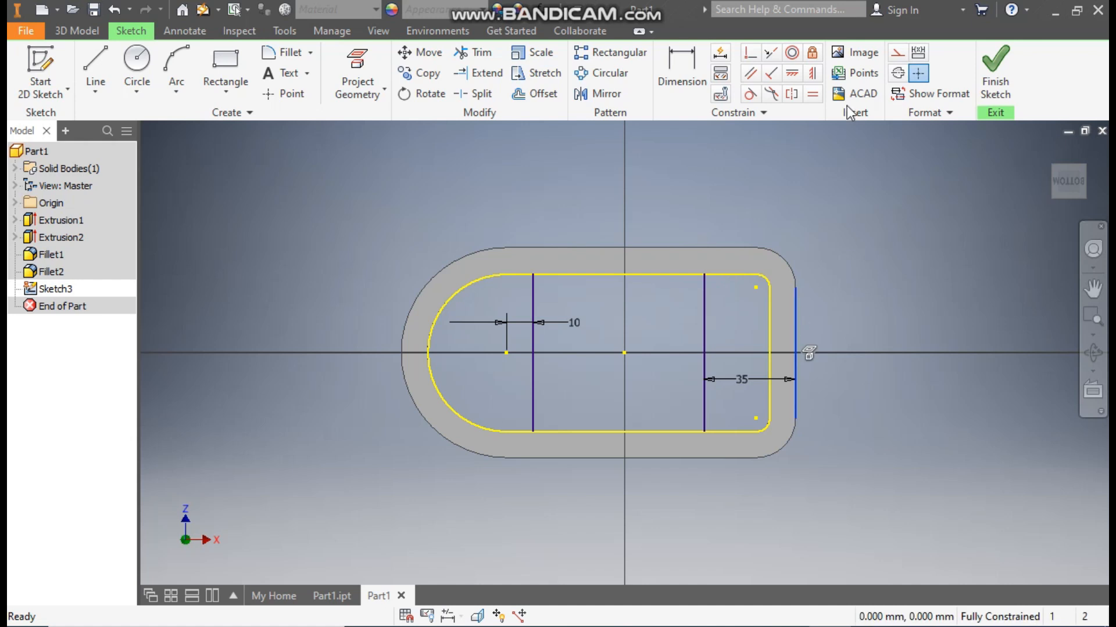
pyautogui.click(897, 53)
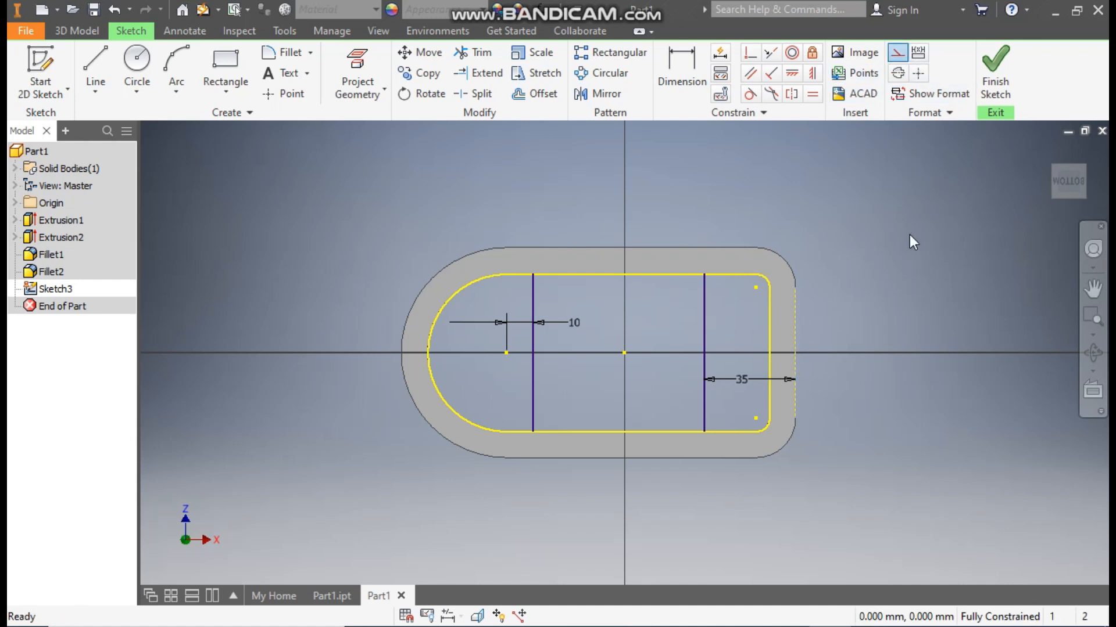
# - Finish the sketch and extrude its rounded-end region 25 mm into the body as a joined feature
pyautogui.click(995, 70)
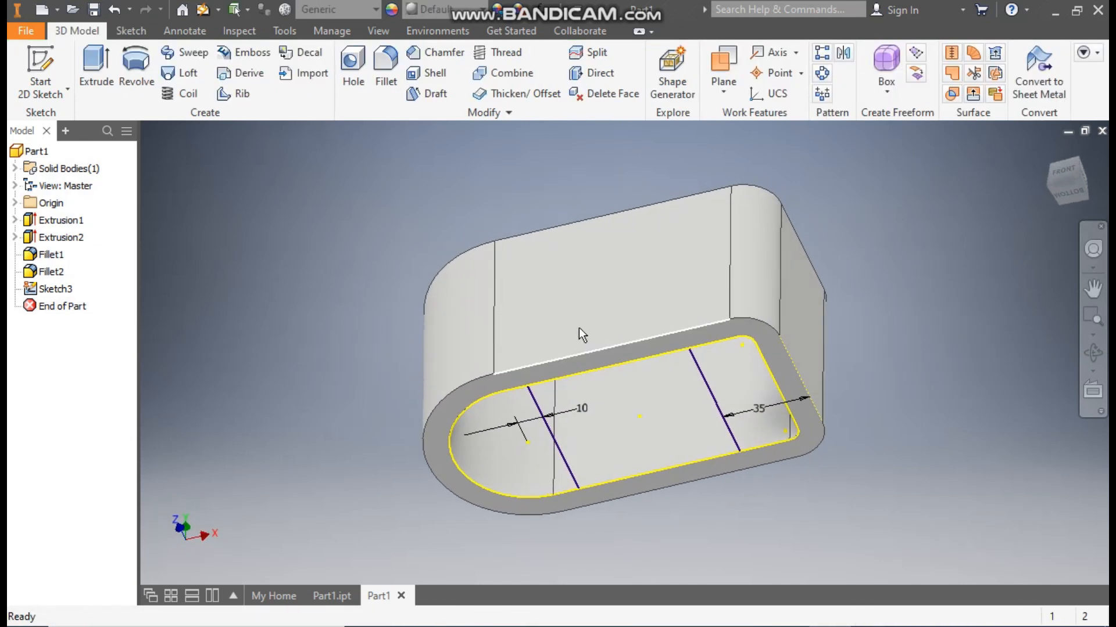
pyautogui.click(95, 61)
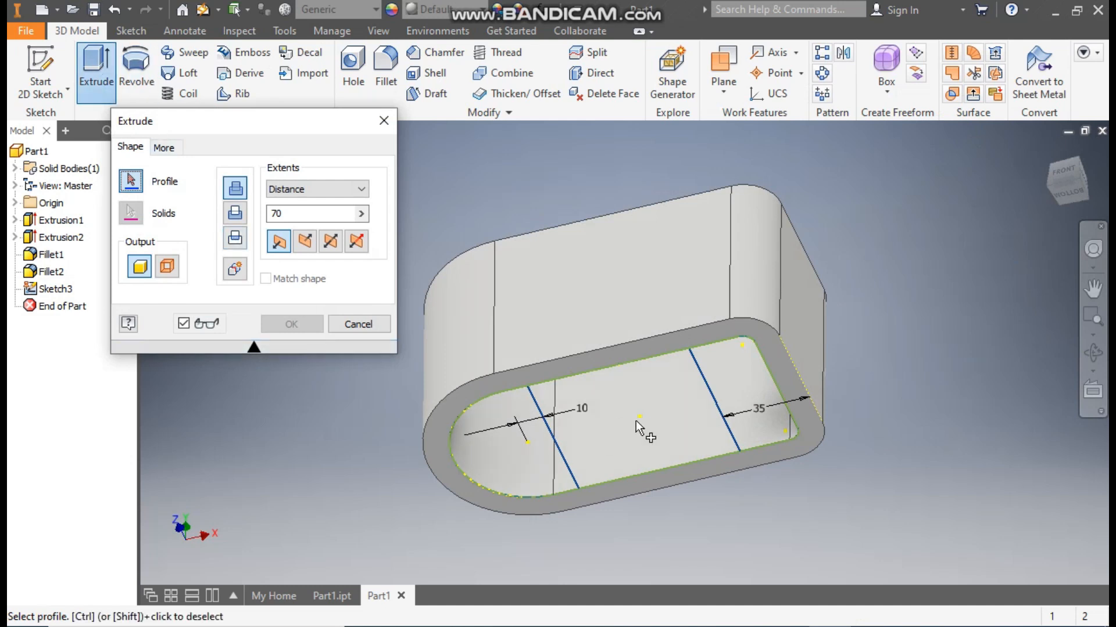
pyautogui.click(500, 447)
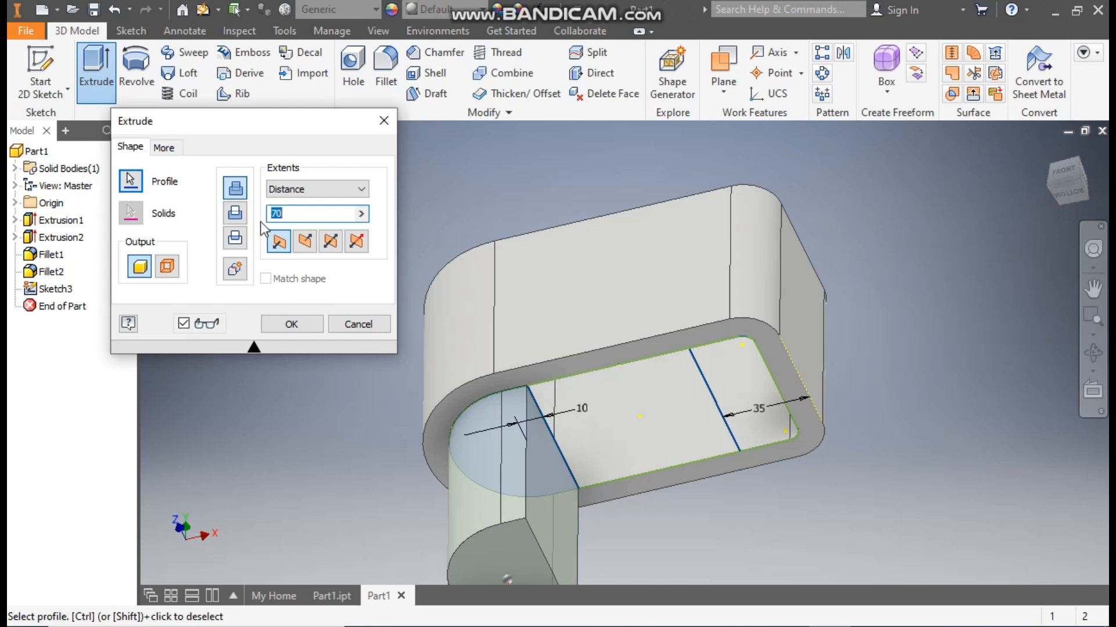
pyautogui.click(305, 242)
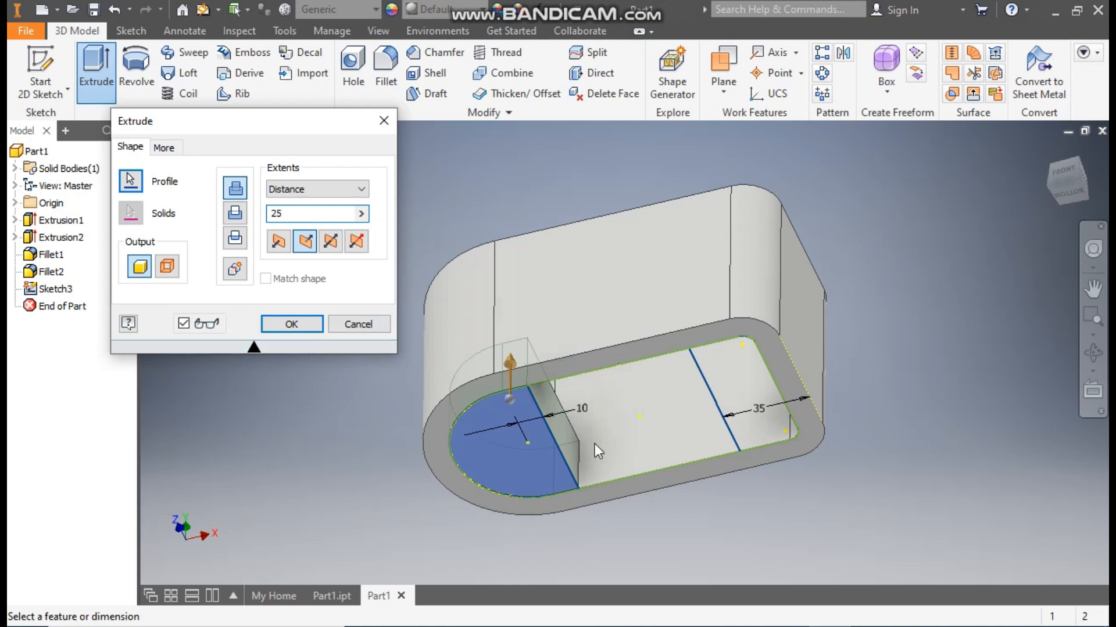
pyautogui.click(302, 326)
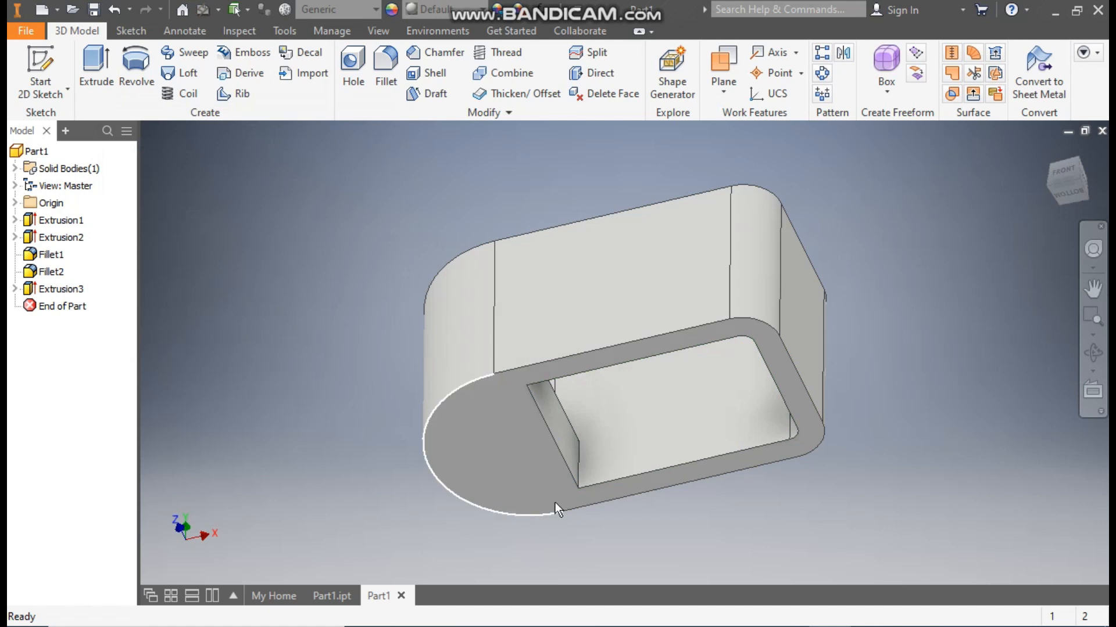
# - Make the sketch used by the rounded-end extrusion visible again for reuse
pyautogui.click(14, 289)
pyautogui.click(68, 307)
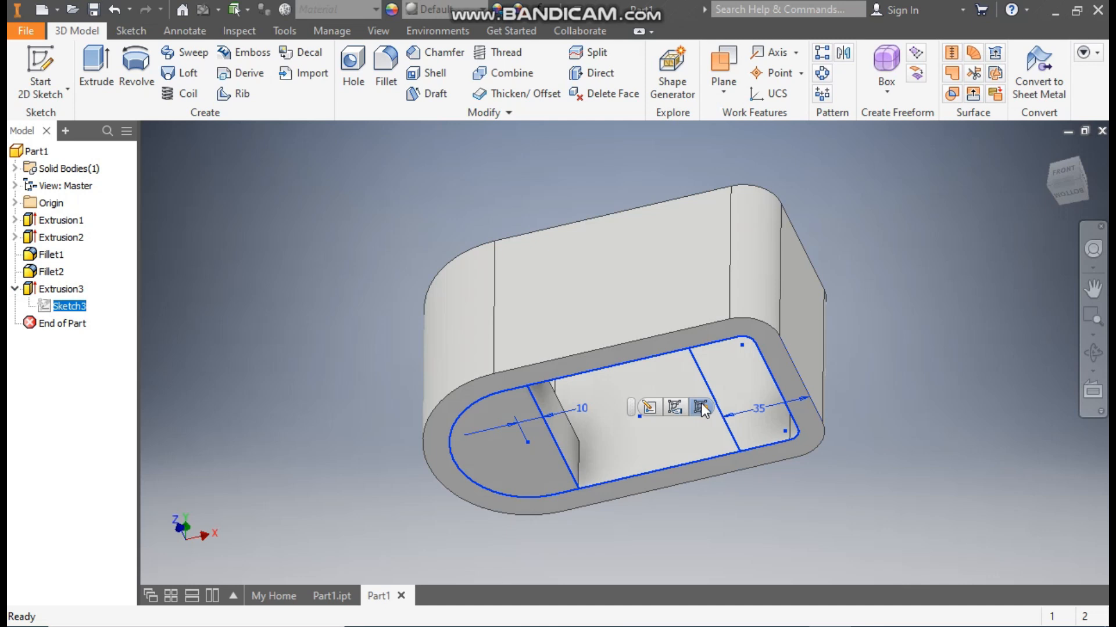
pyautogui.click(700, 403)
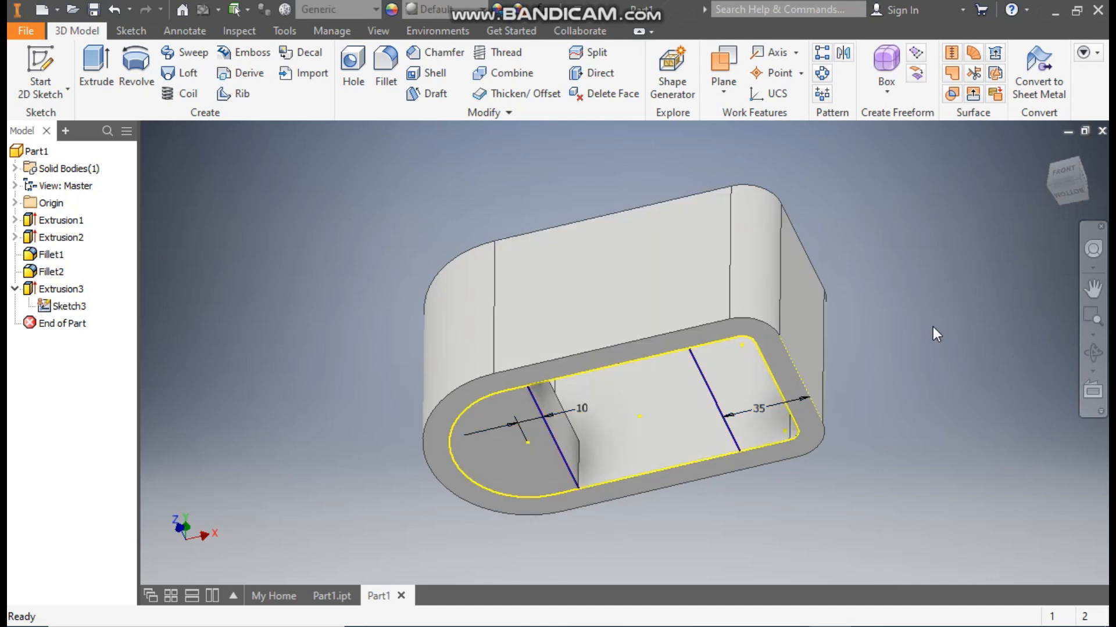
# - Extrude the sketch region at the square end 15 mm into the body, joined, and hide the shared sketch
pyautogui.click(92, 61)
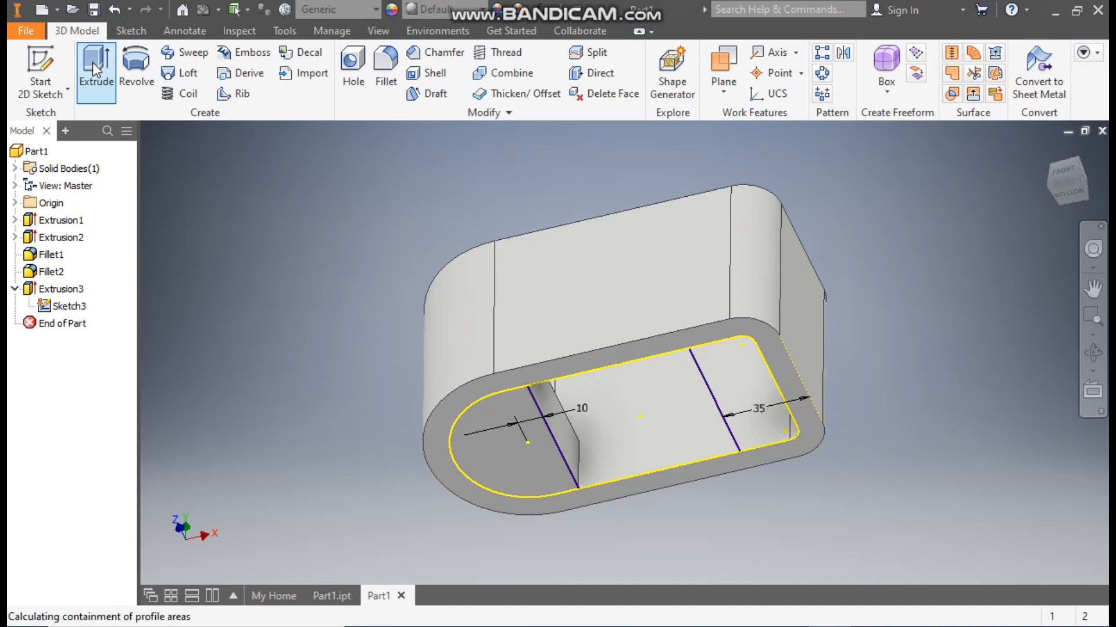
pyautogui.click(743, 373)
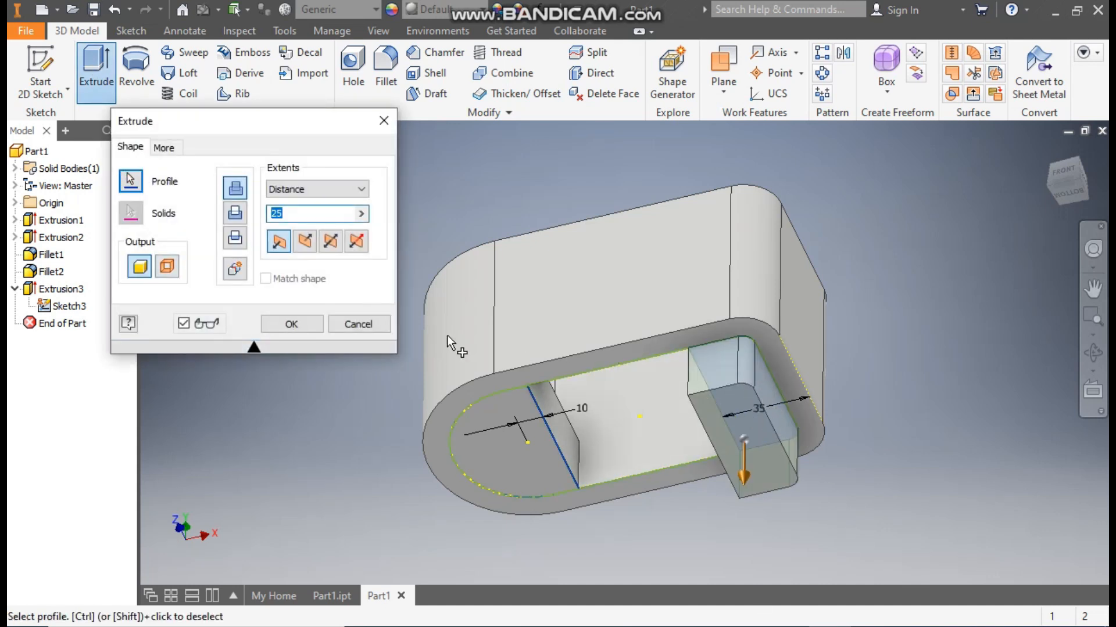
pyautogui.click(305, 241)
pyautogui.click(308, 213)
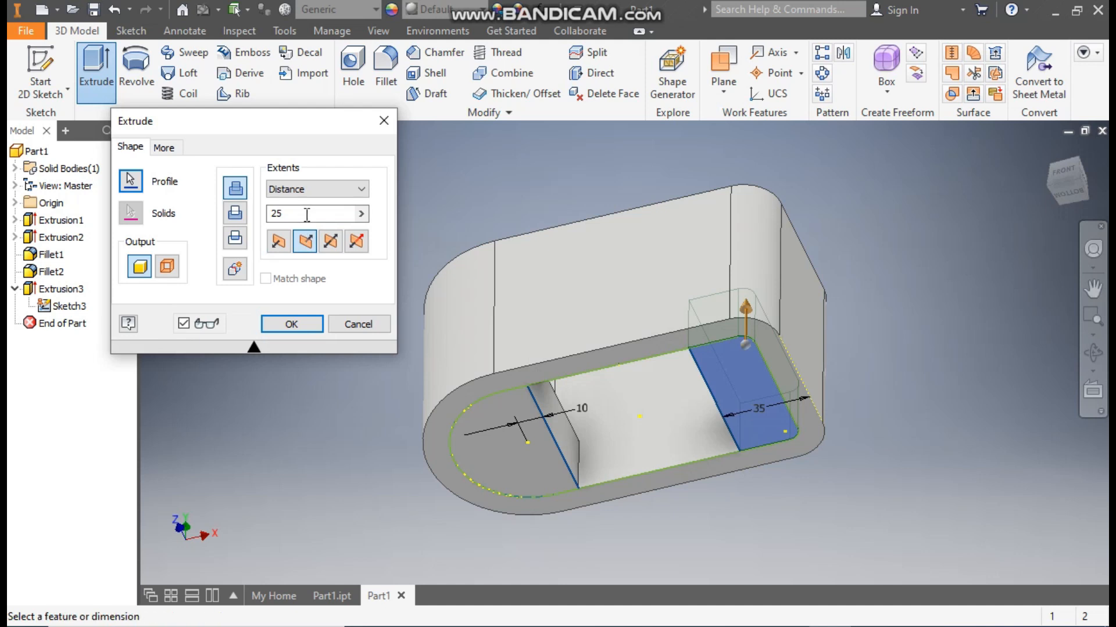
pyautogui.doubleClick(273, 214)
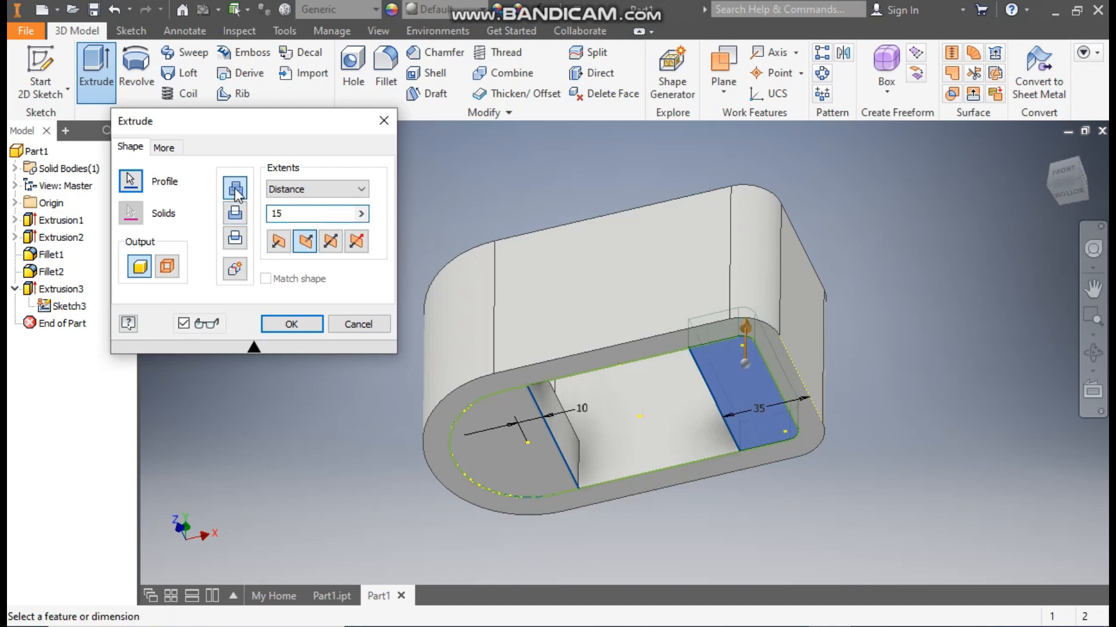
pyautogui.click(293, 323)
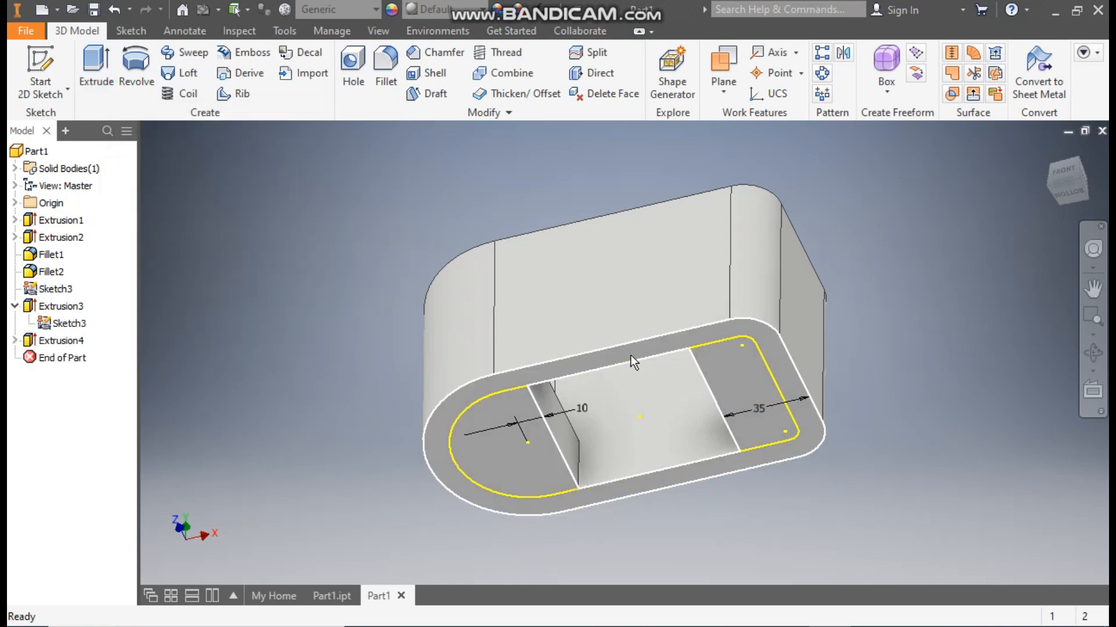
pyautogui.click(68, 323)
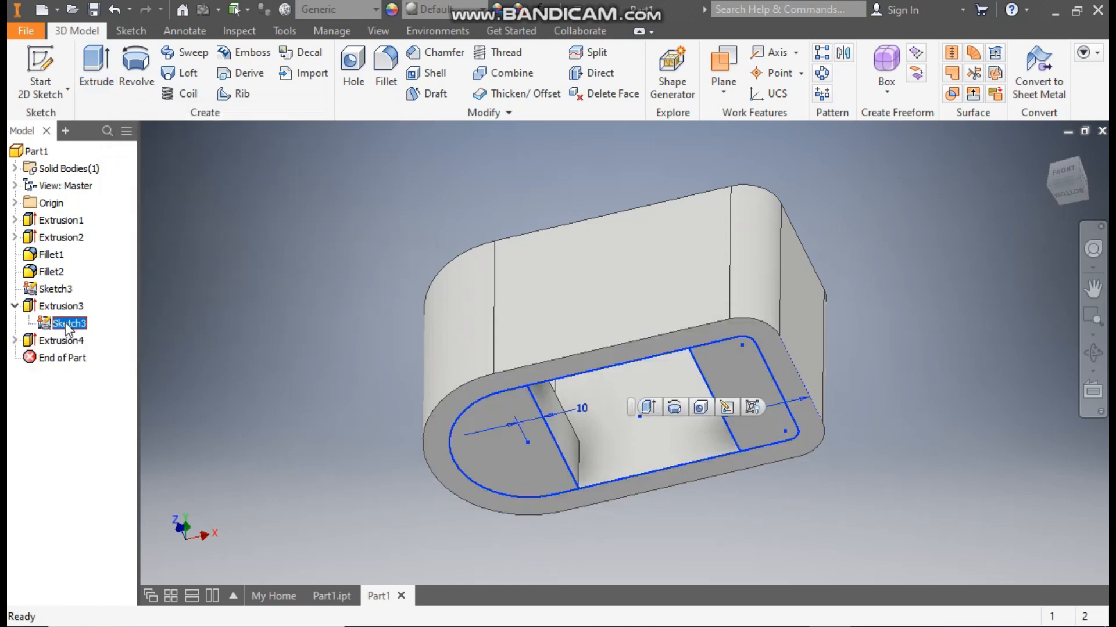
pyautogui.click(754, 407)
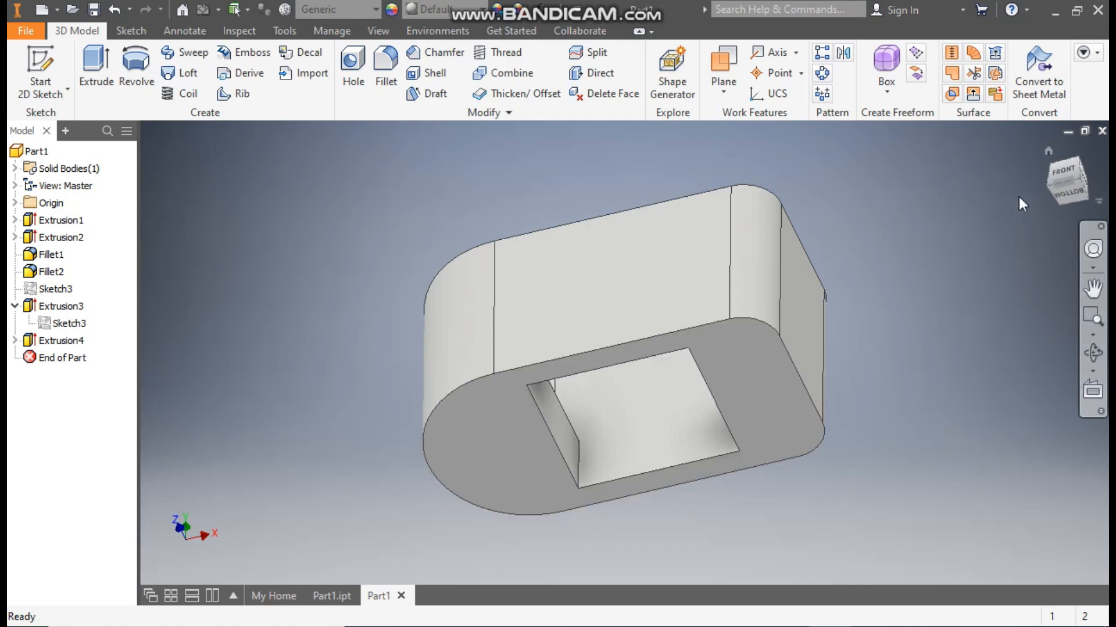
# - Start a sketch on the XY Plane and draw a 40 mm diameter circle centered above the origin
pyautogui.click(1049, 152)
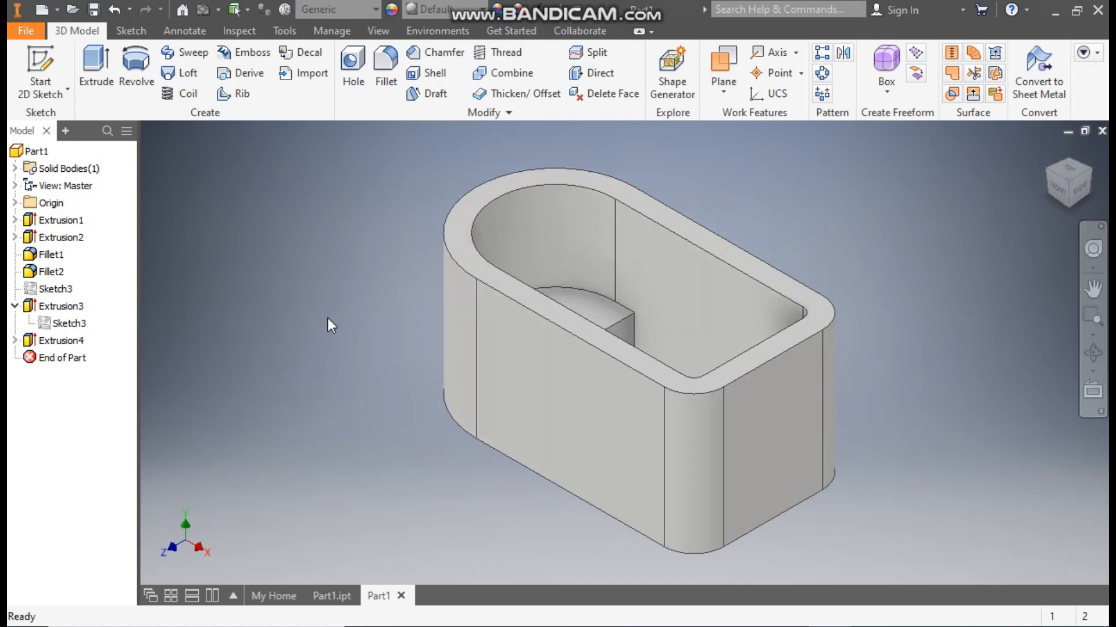
pyautogui.click(15, 204)
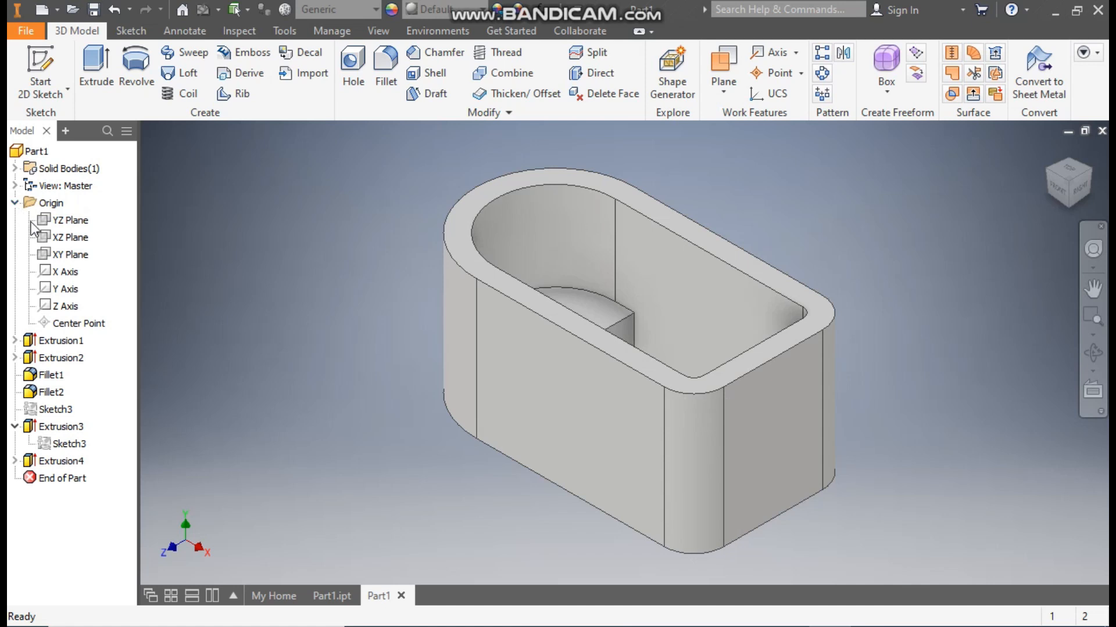
pyautogui.click(67, 255)
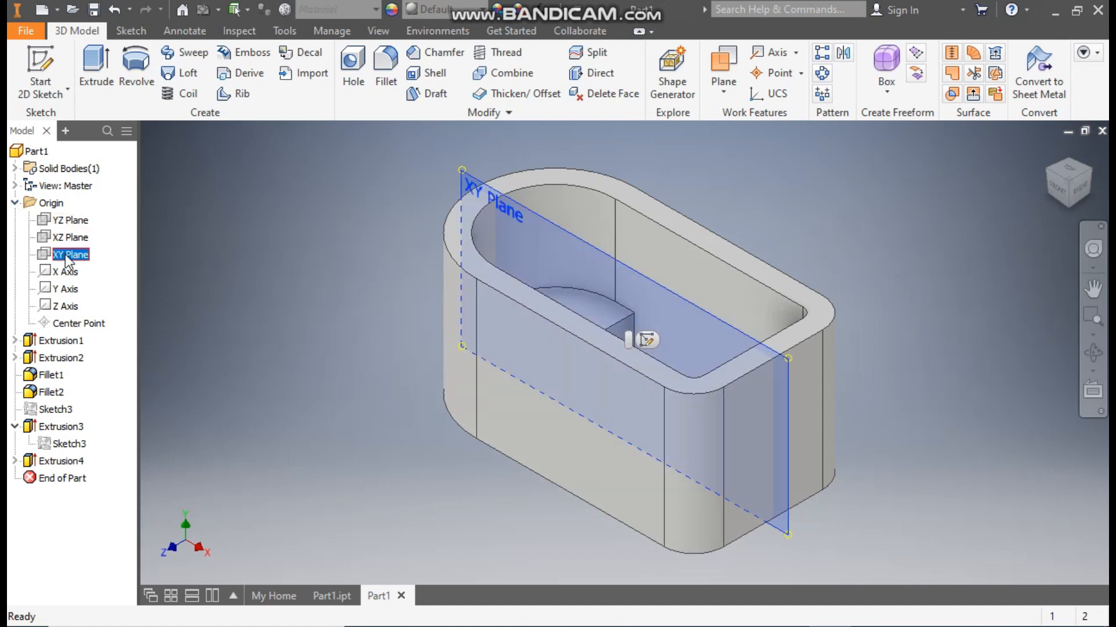
pyautogui.click(647, 341)
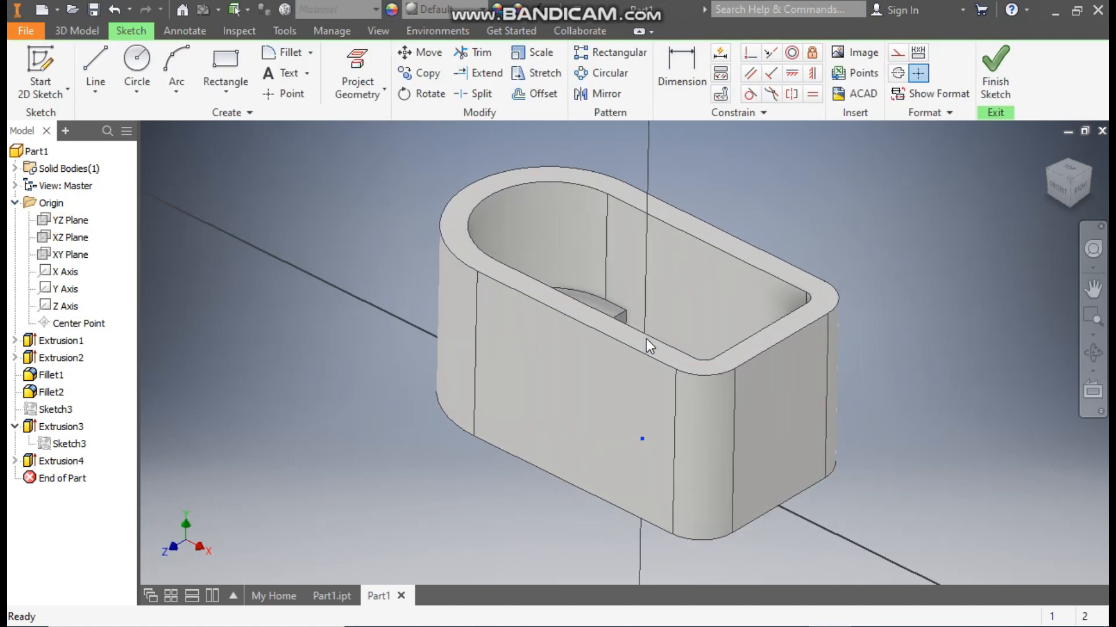
pyautogui.click(137, 62)
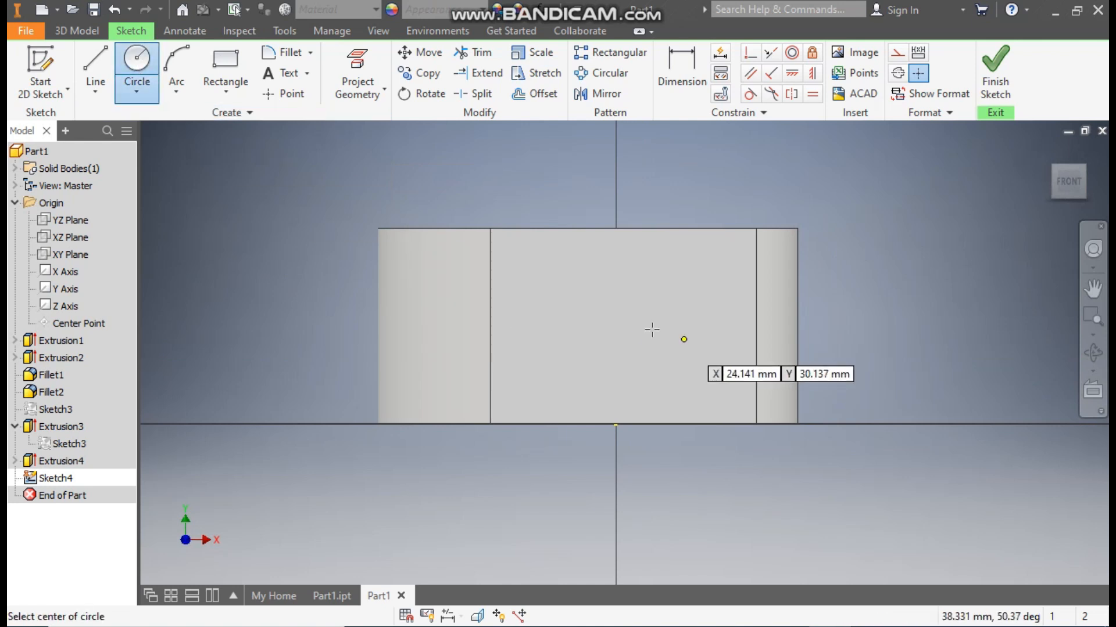
pyautogui.click(616, 322)
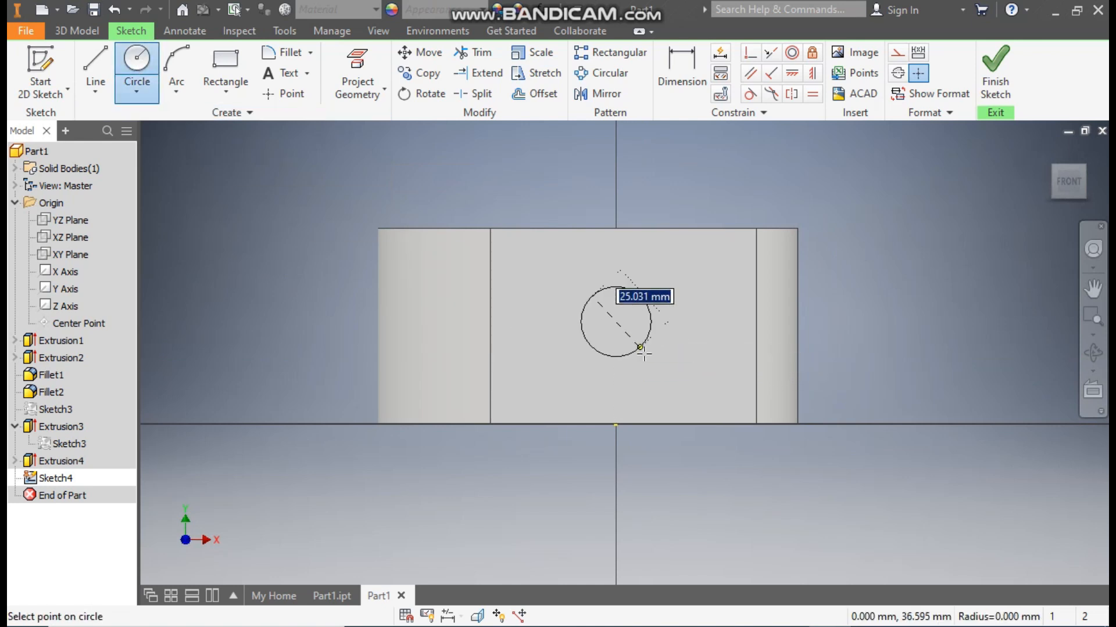
pyautogui.write('40')
pyautogui.press('Return')
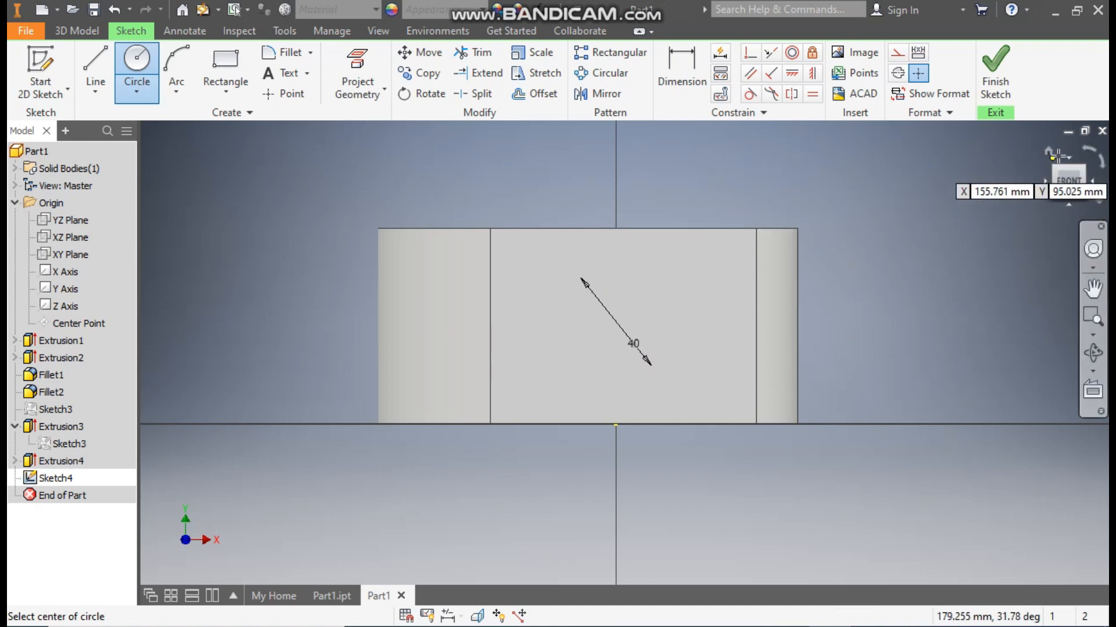
# - Display the model in the Wireframe visual style and face the circle sketch from the front
pyautogui.click(1049, 152)
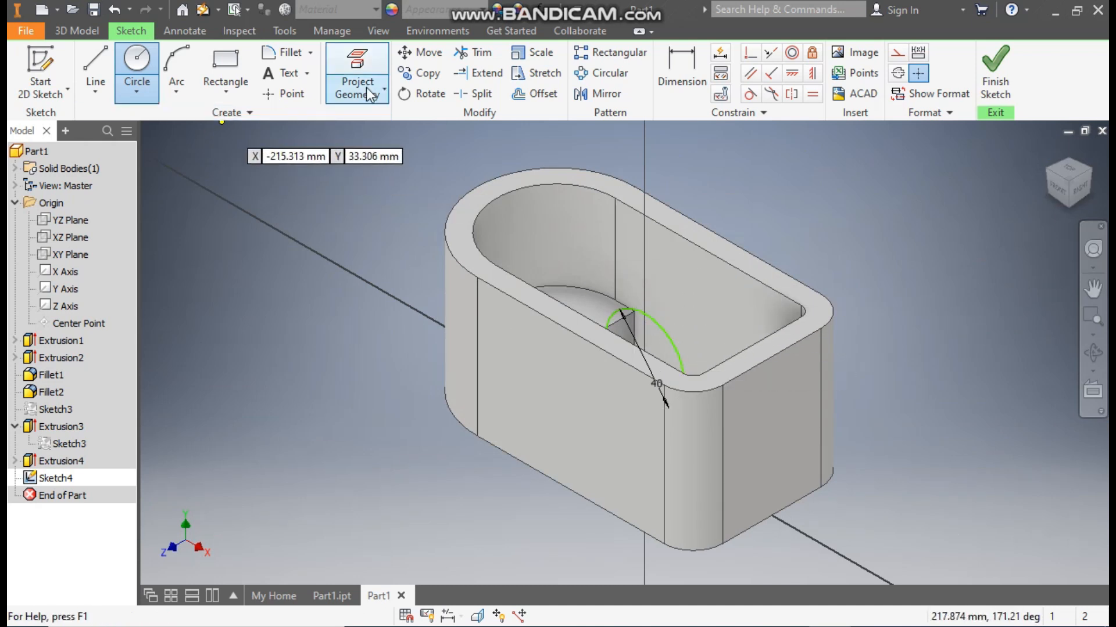
pyautogui.click(378, 34)
pyautogui.click(205, 90)
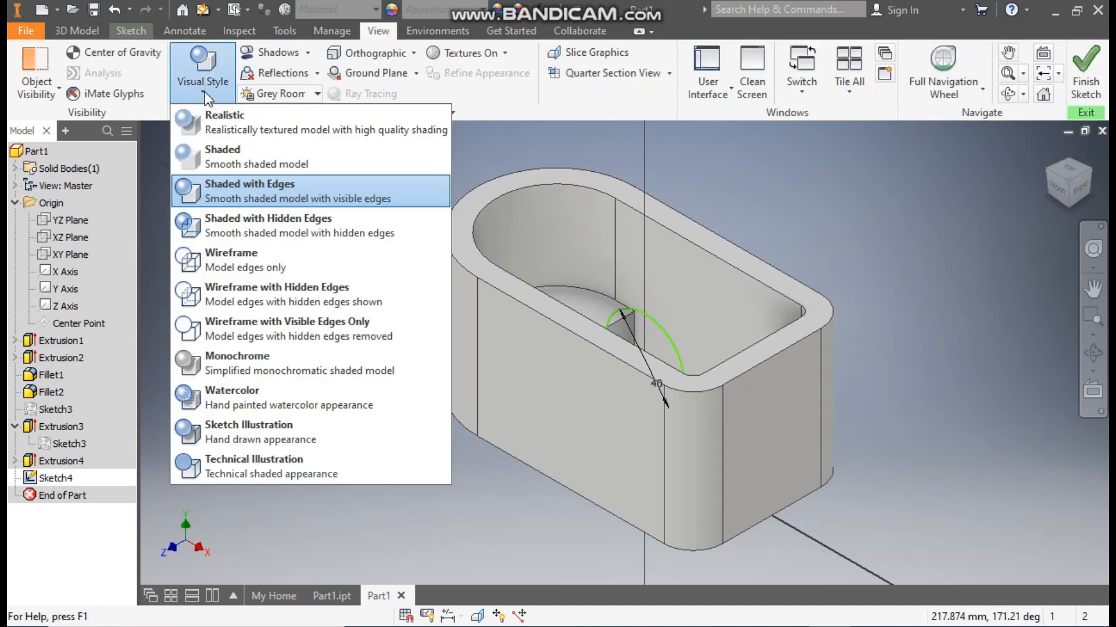
pyautogui.click(221, 264)
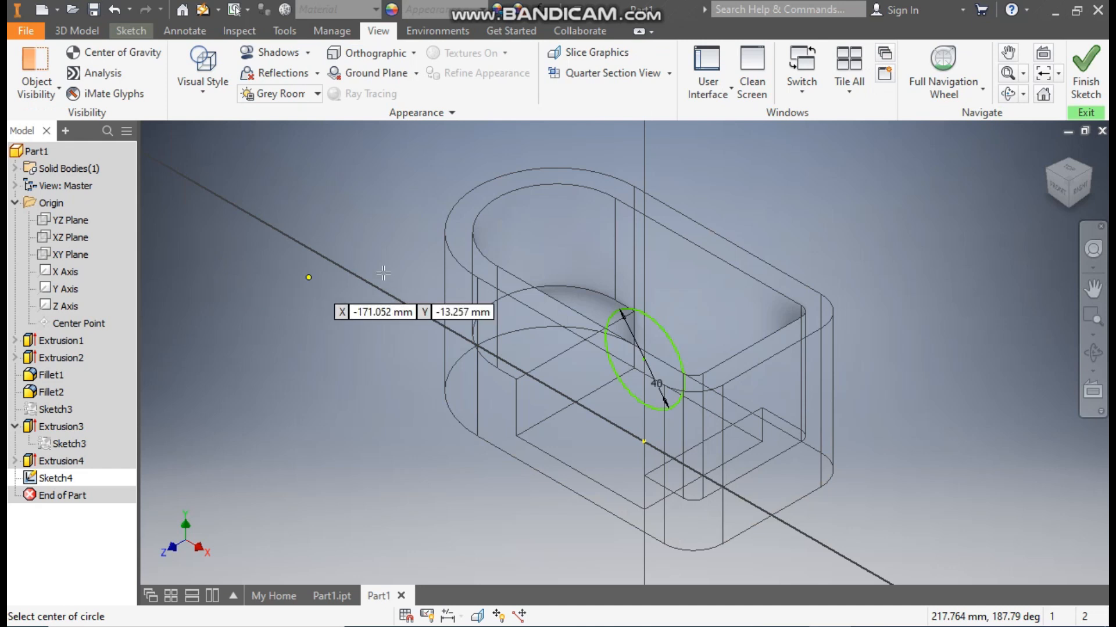
pyautogui.click(1058, 192)
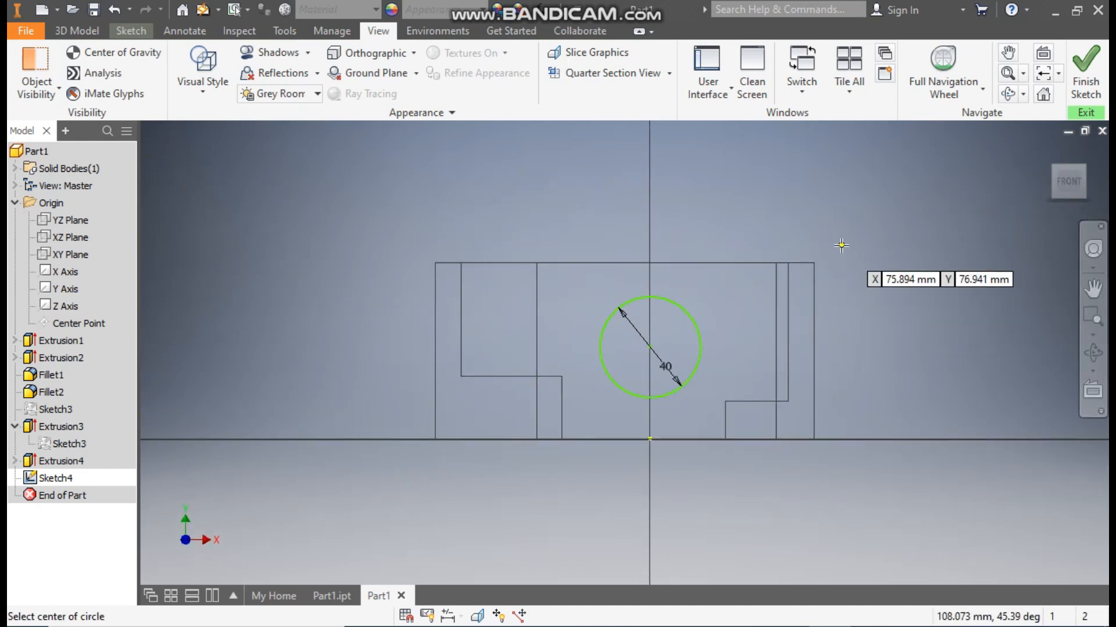
# - Constrain the circle's center vertically in line with the sketch origin
pyautogui.click(129, 32)
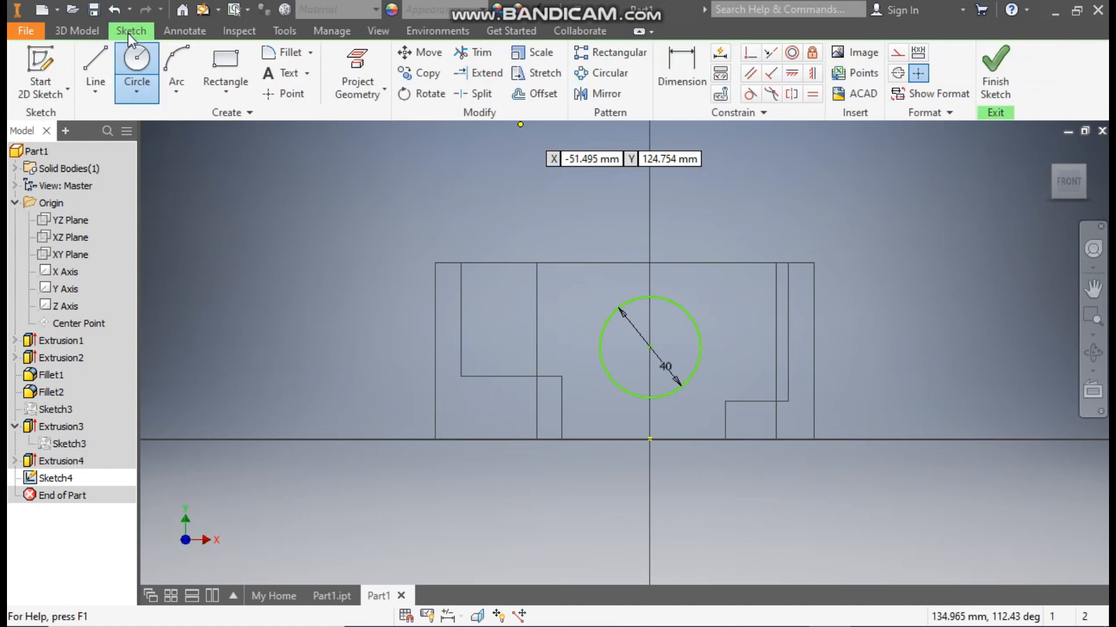
pyautogui.click(811, 75)
pyautogui.click(650, 347)
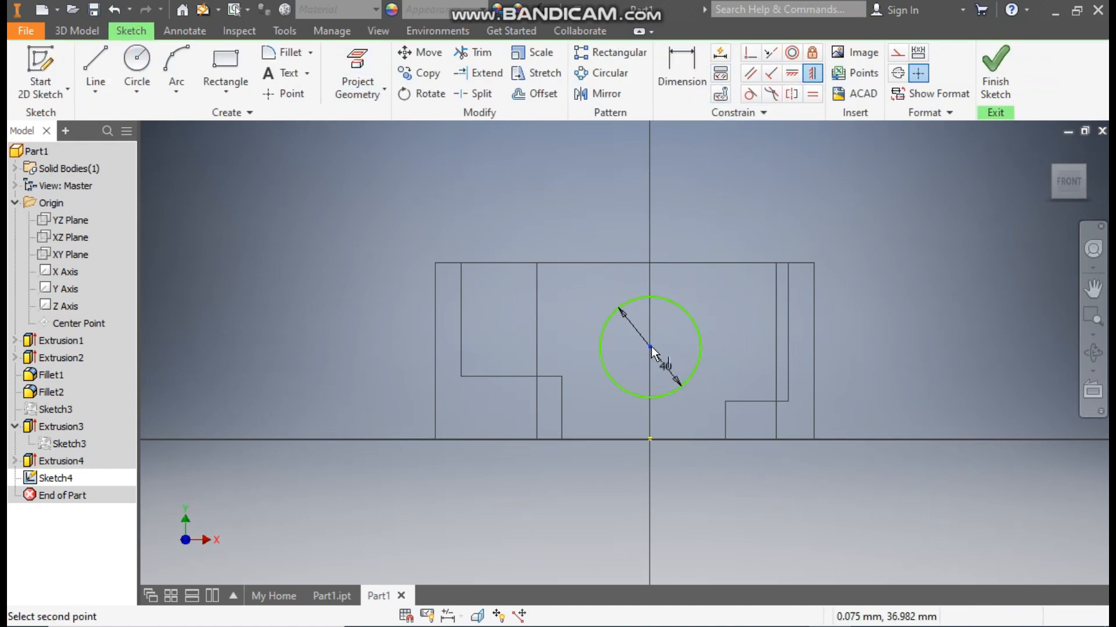
pyautogui.click(650, 439)
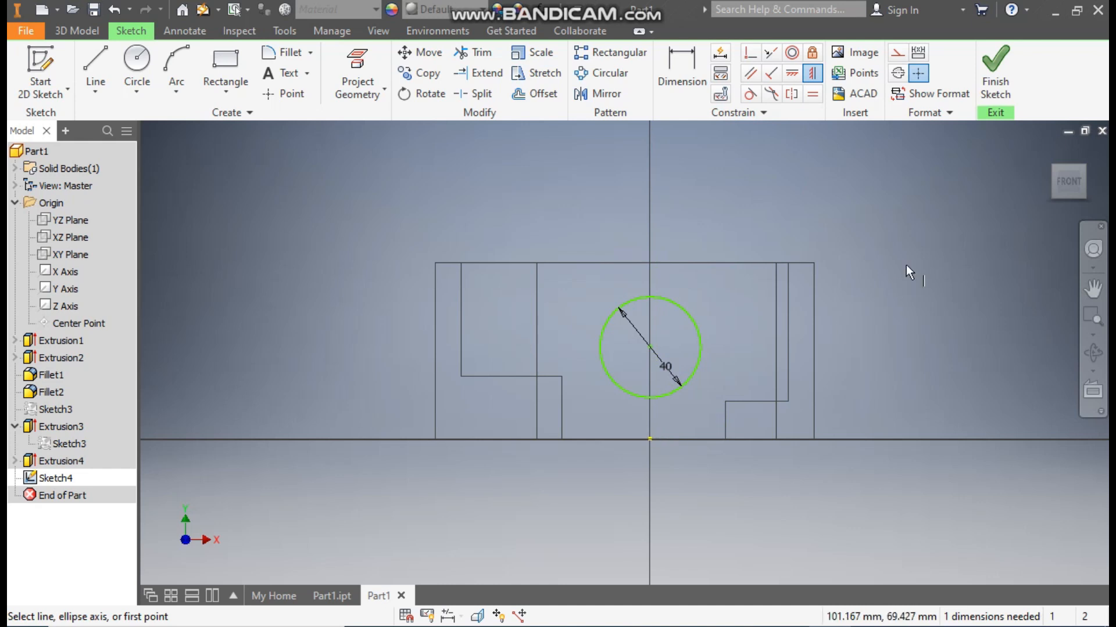
# - Dimension the circle's center 35 mm above the body's bottom edge and finish the sketch
pyautogui.click(685, 69)
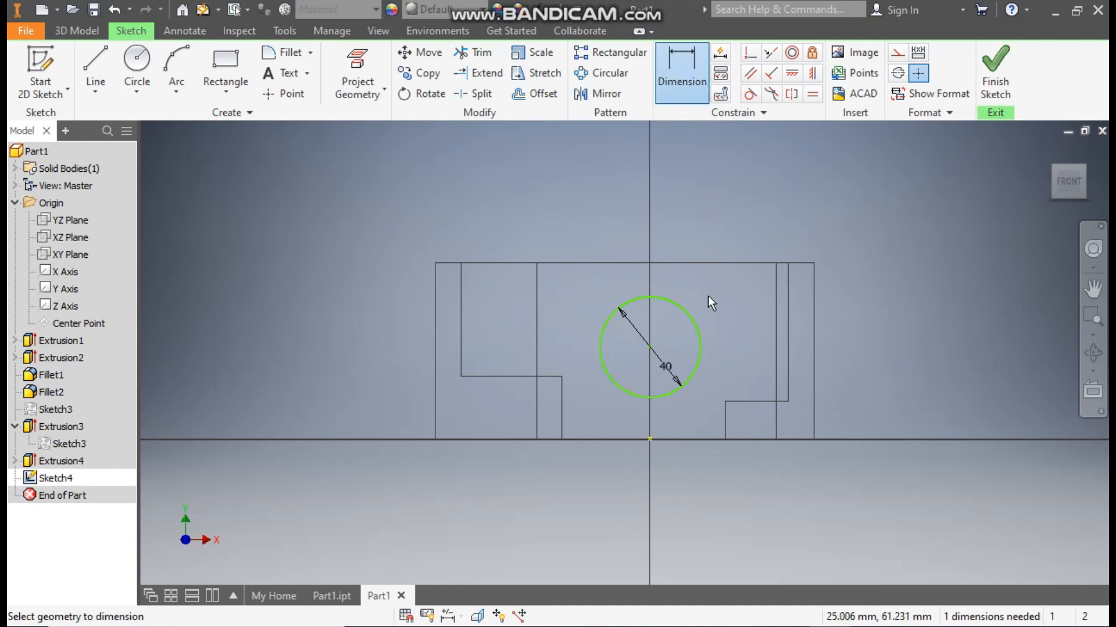
pyautogui.click(691, 311)
pyautogui.click(693, 440)
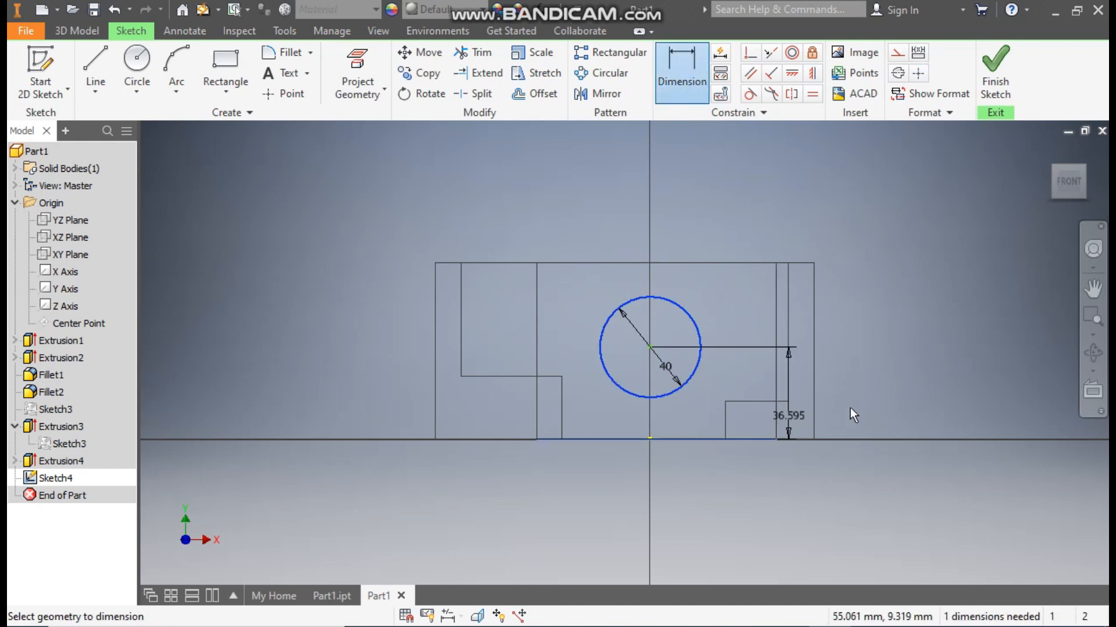
pyautogui.click(891, 389)
pyautogui.write('35')
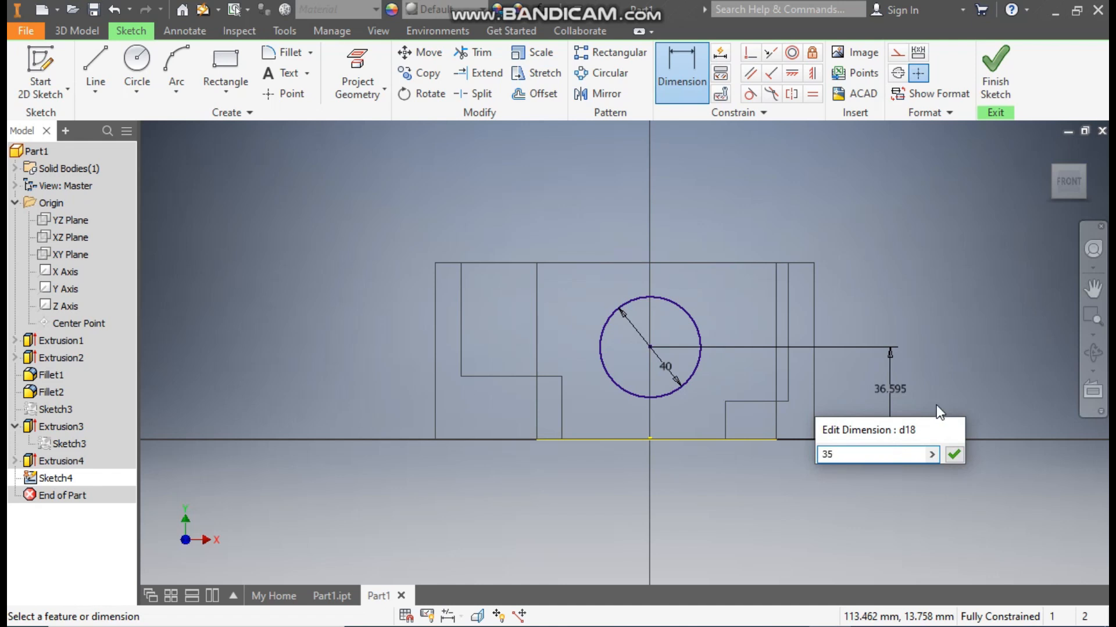
pyautogui.press('Return')
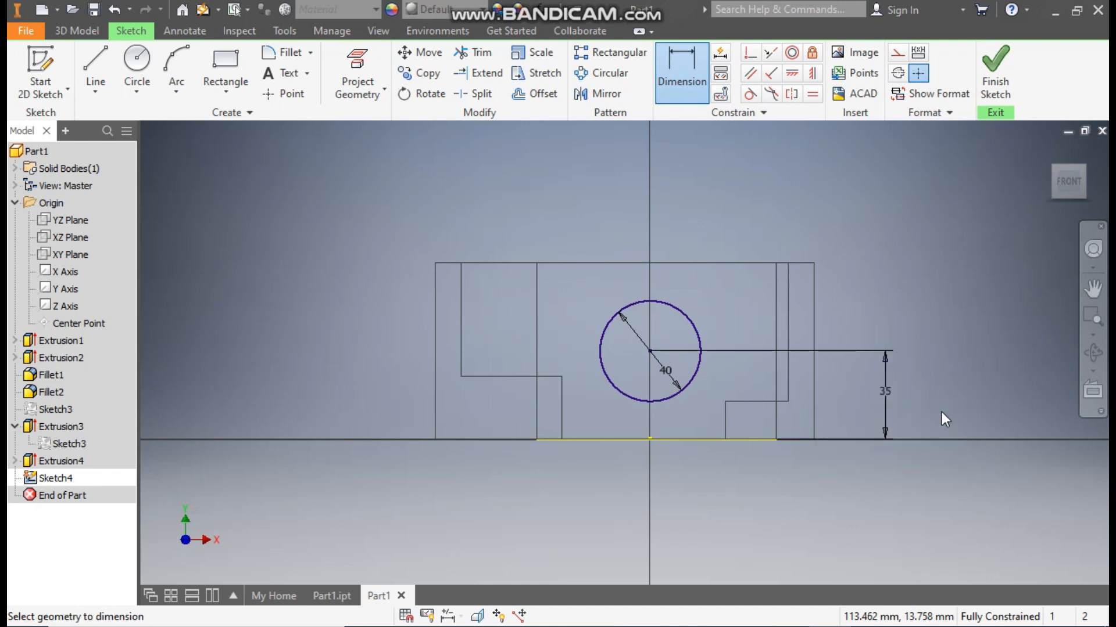
pyautogui.click(995, 87)
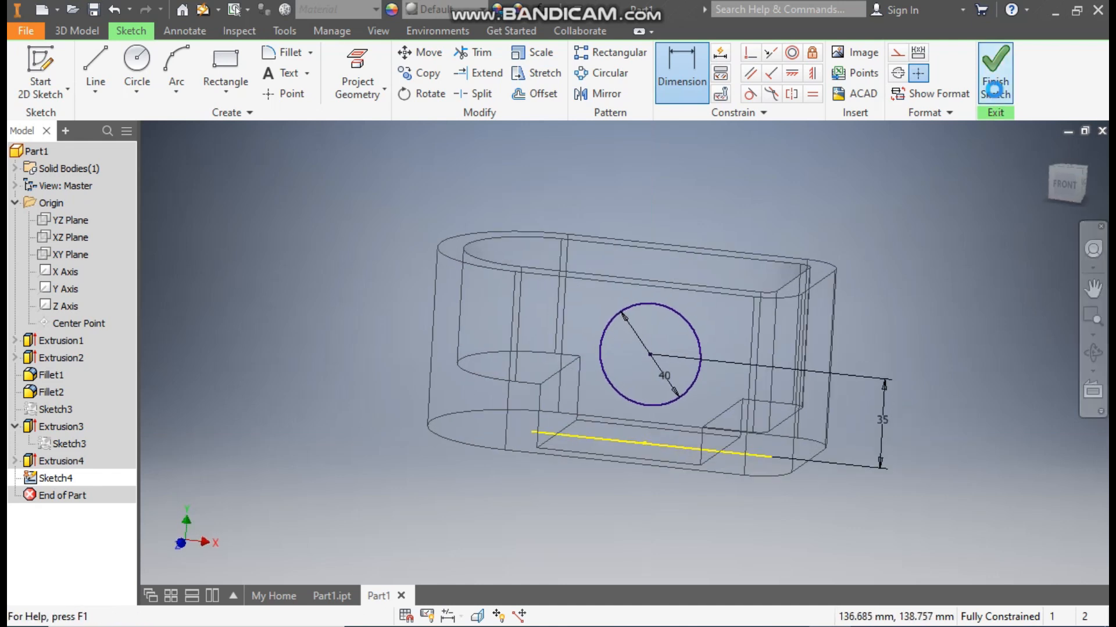
# - Extrude the 40 mm circle symmetrically about its sketch plane to a total distance of 80 mm, joined to the body
pyautogui.click(90, 67)
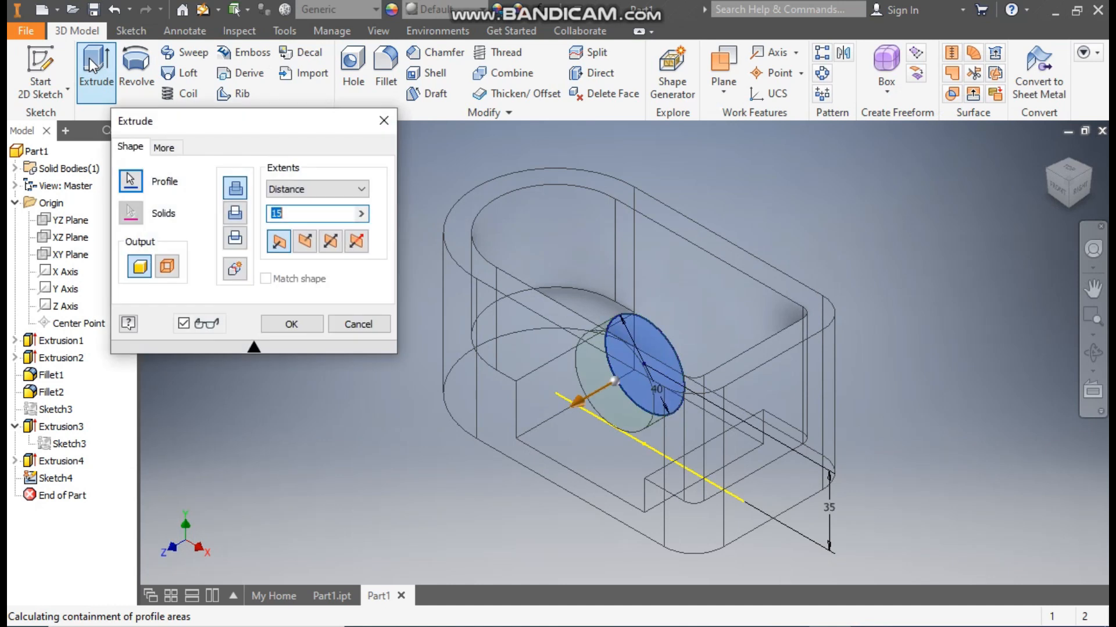
pyautogui.click(330, 243)
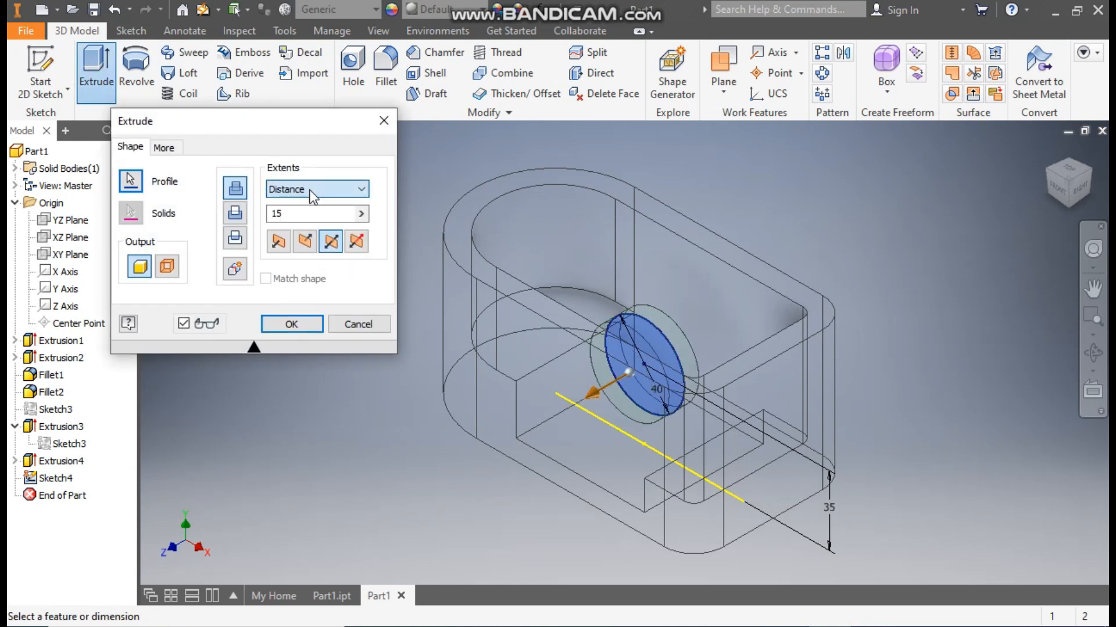
pyautogui.doubleClick(294, 214)
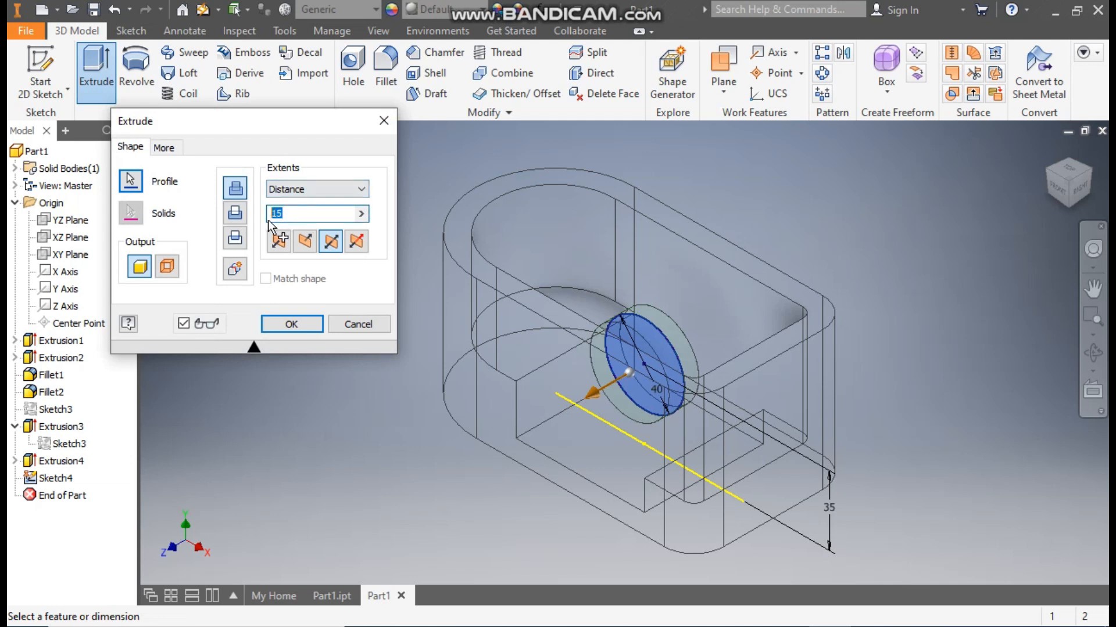
pyautogui.write('80')
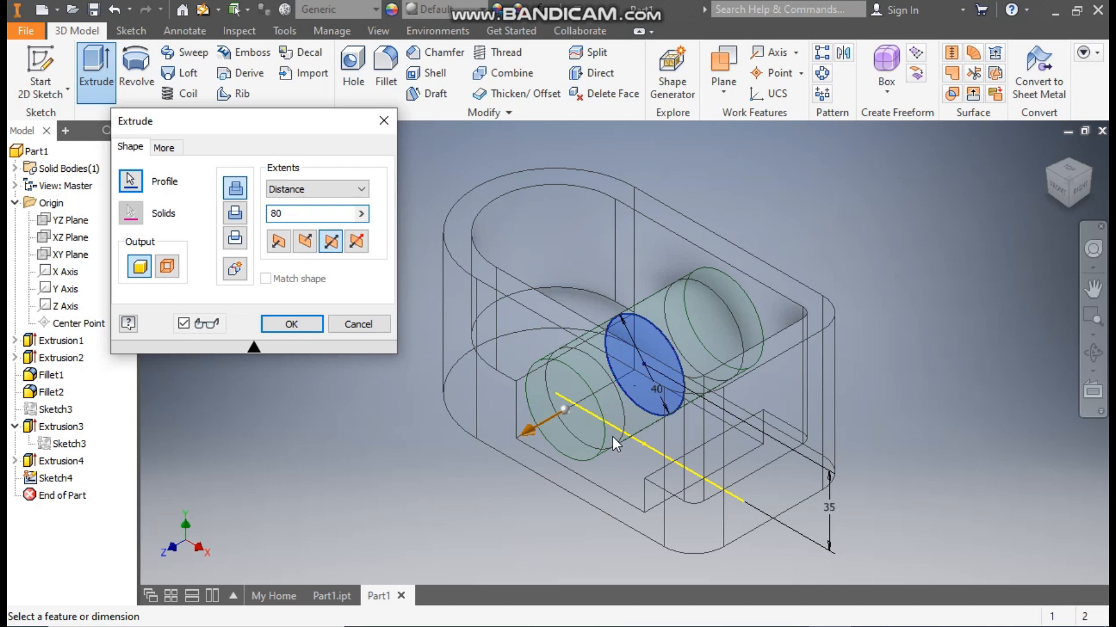
# - Display the model in the Shaded with Edges visual style
pyautogui.click(366, 31)
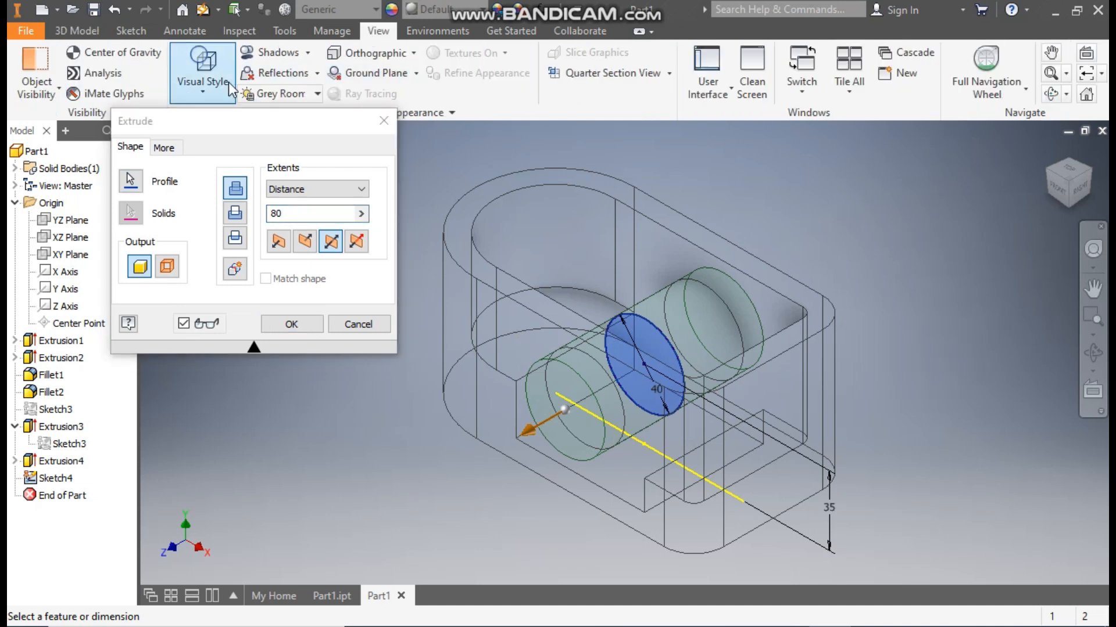
pyautogui.click(210, 85)
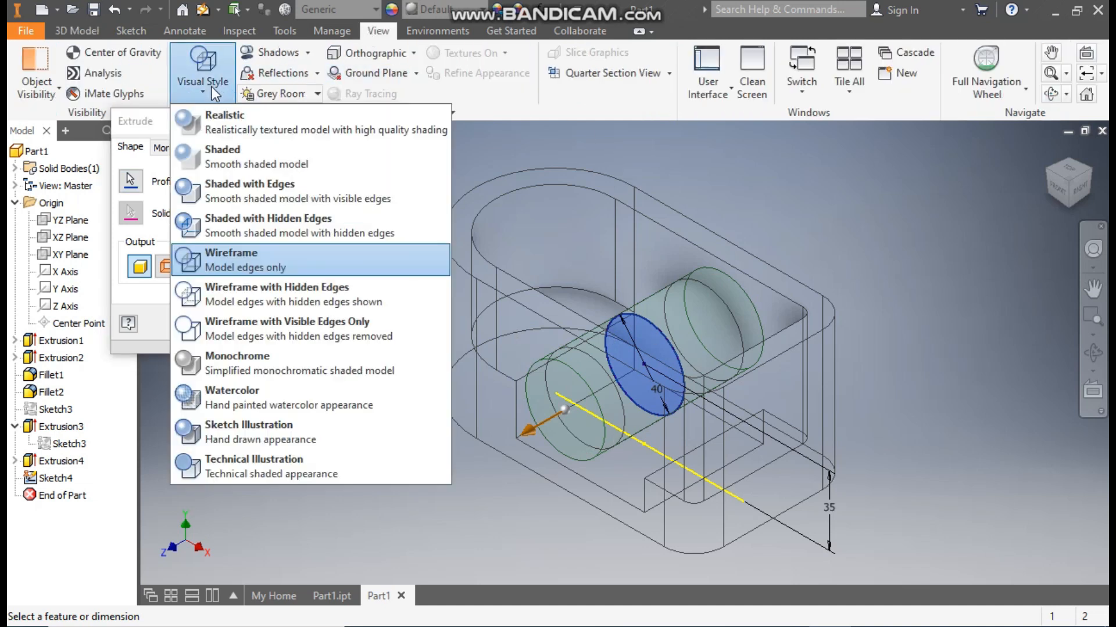
pyautogui.click(242, 189)
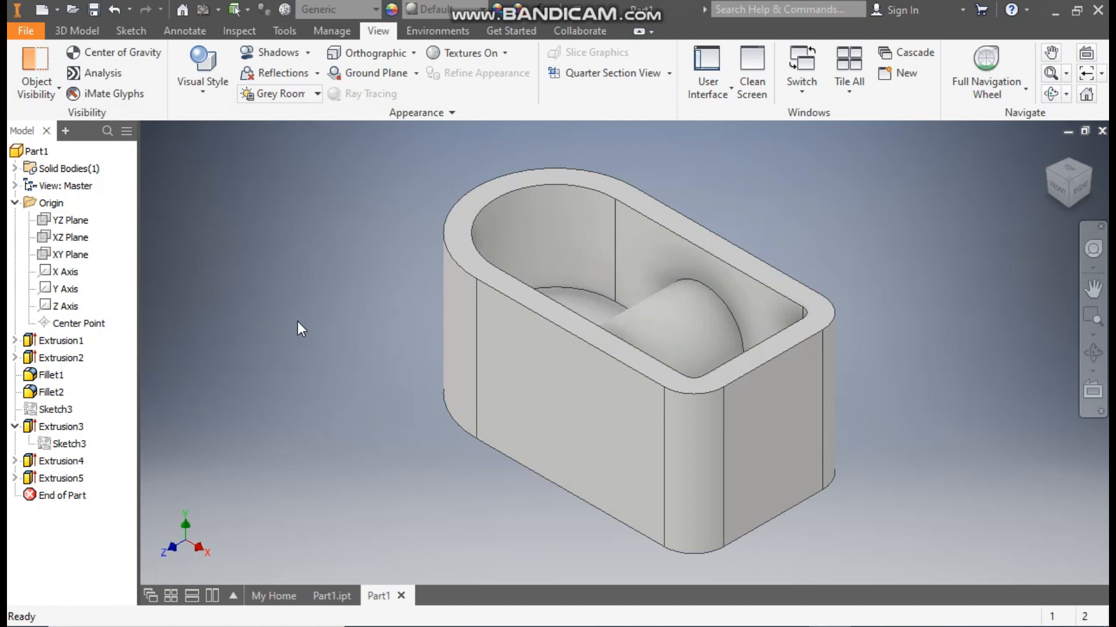
# - Start a sketch on the rounded floor block's top face and draw a 20 mm circle on the lengthwise centerline, about 50 mm from the origin
pyautogui.click(1075, 170)
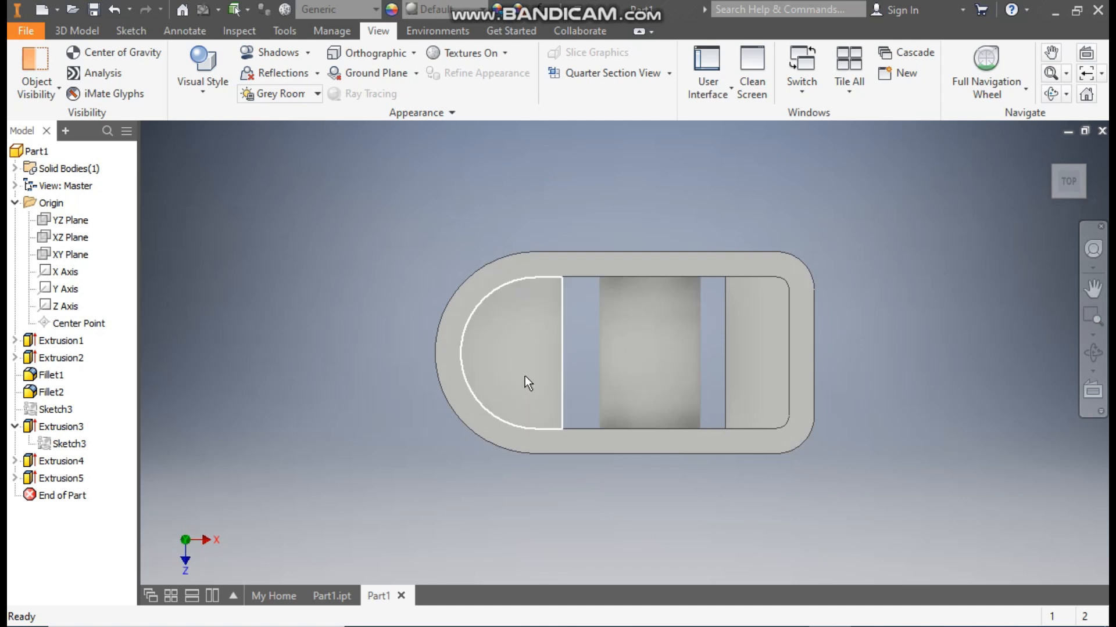
pyautogui.click(526, 375)
pyautogui.click(623, 362)
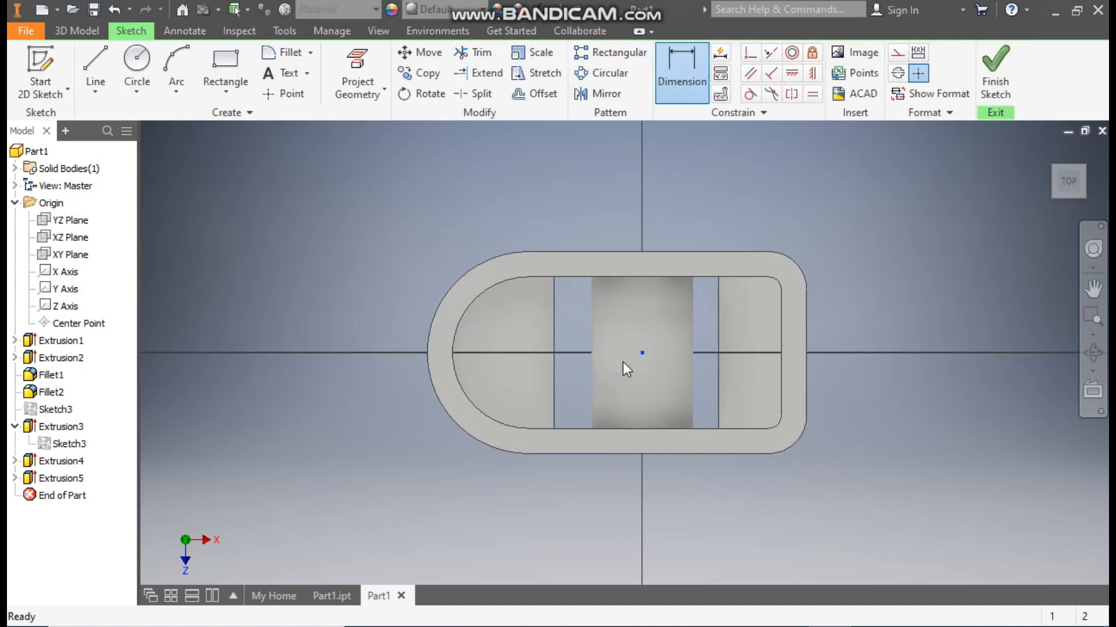
pyautogui.click(136, 64)
pyautogui.scroll(3, 493, 349)
pyautogui.click(504, 356)
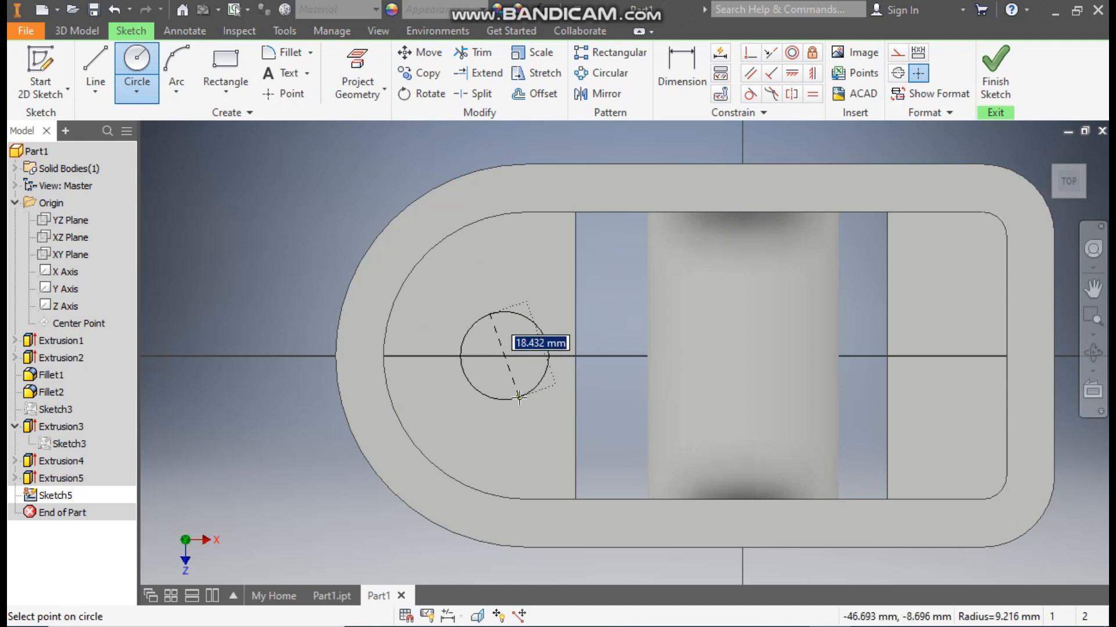
pyautogui.write('20')
pyautogui.press('Return')
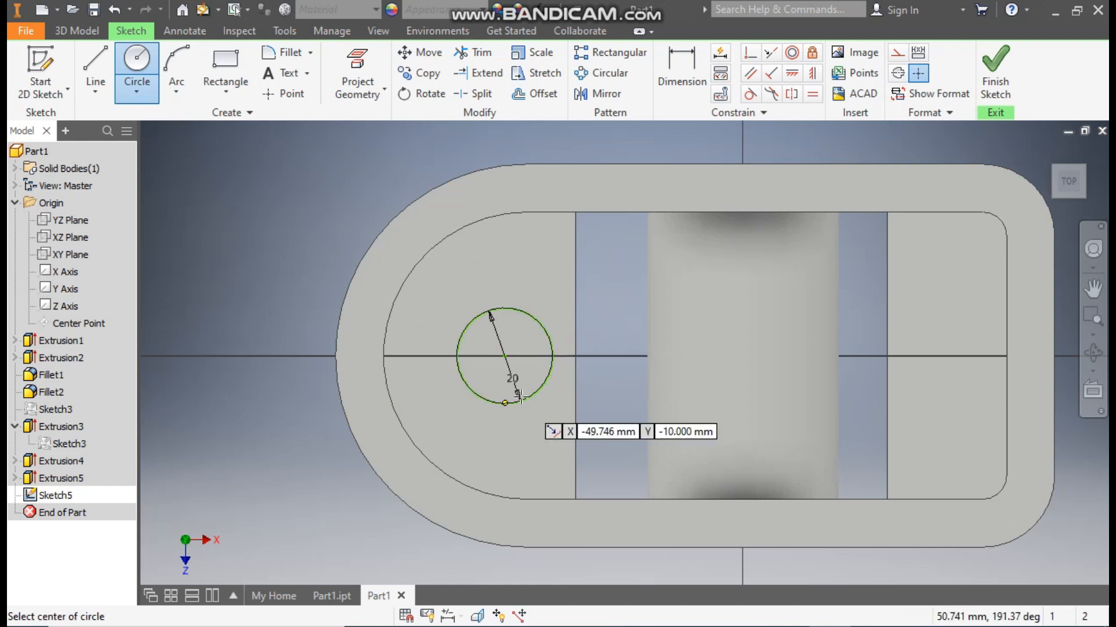
# - Draw a 10 mm diameter circle concentric with the 20 mm circle
pyautogui.click(505, 356)
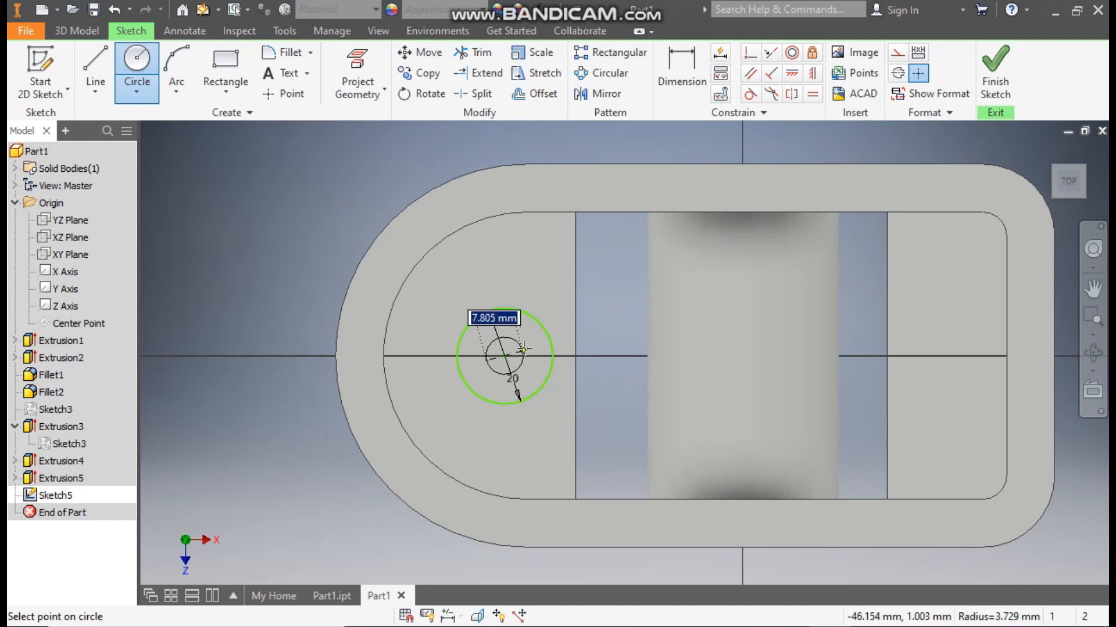
pyautogui.write('10')
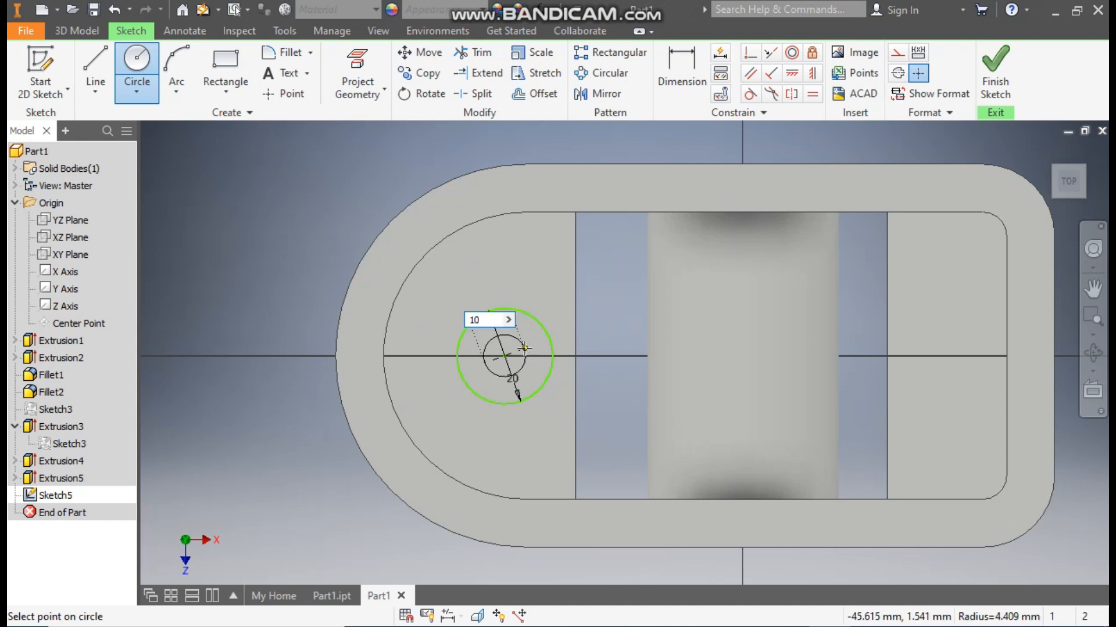
pyautogui.press('Return')
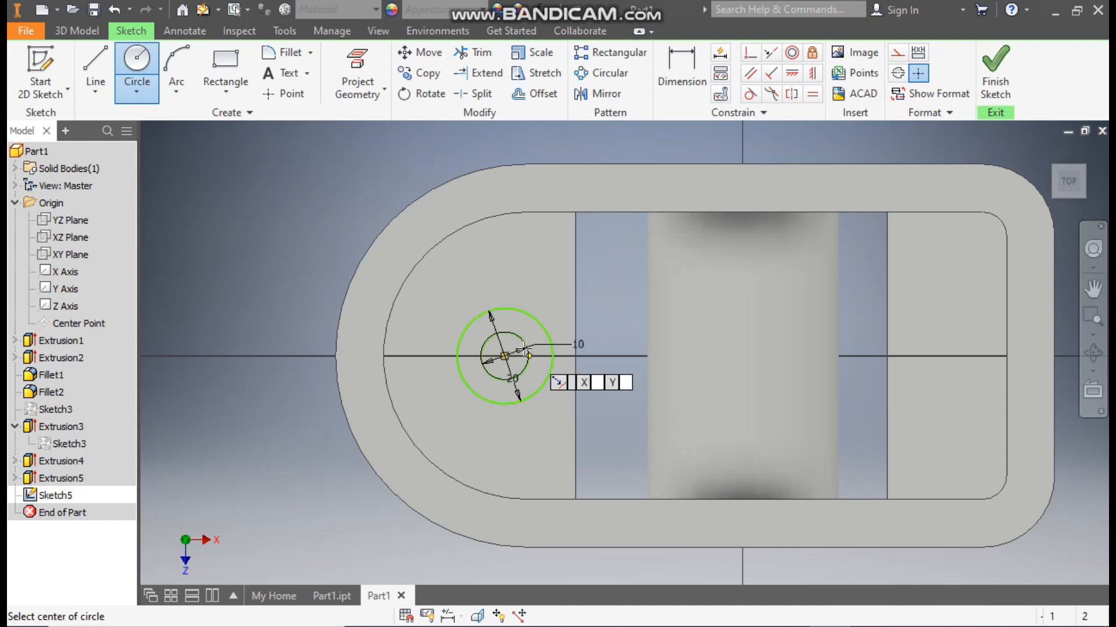
# - Display the sketched model in the Wireframe visual style
pyautogui.click(375, 31)
pyautogui.click(218, 75)
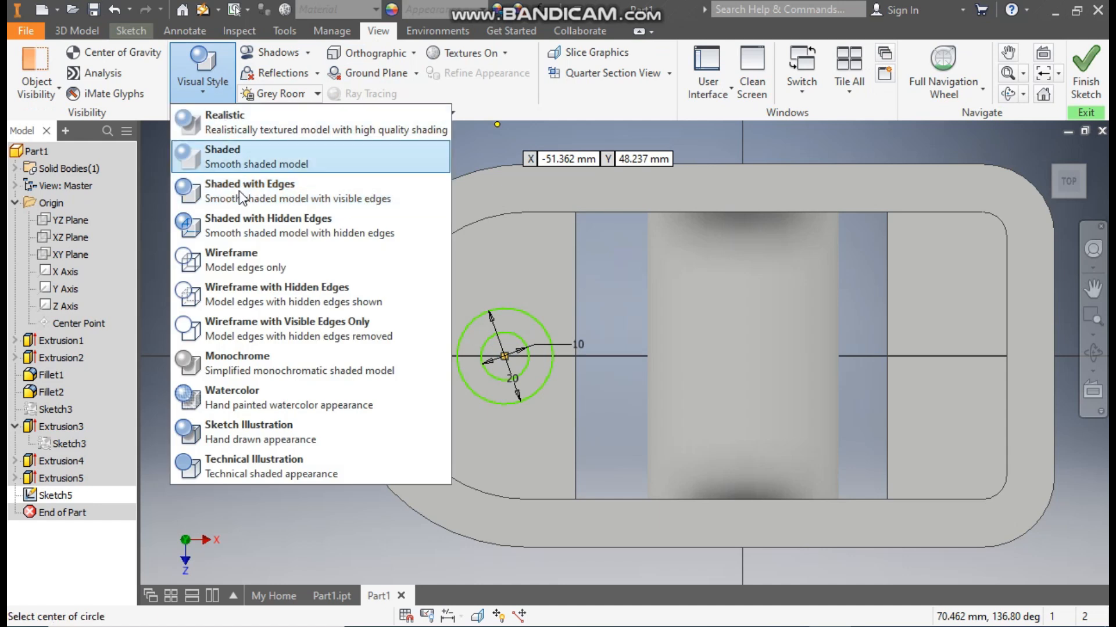
pyautogui.click(238, 256)
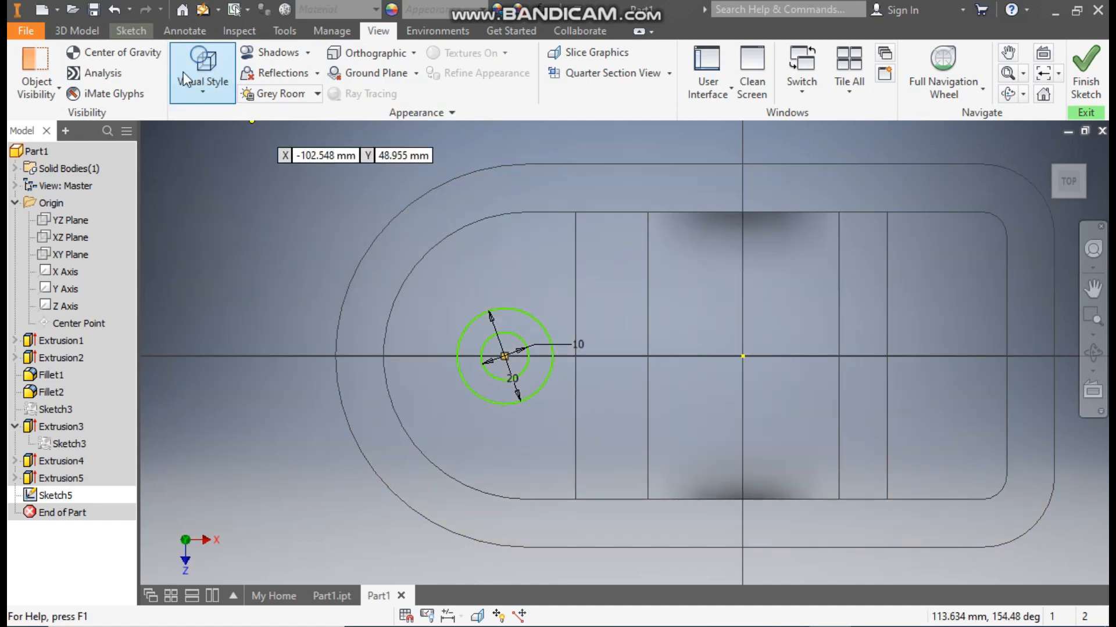
# - Draw three connected lines from the 20 mm circle's upper to lower quadrant, extending about 30 mm into the rounded end wall and 20 mm wide
pyautogui.click(131, 35)
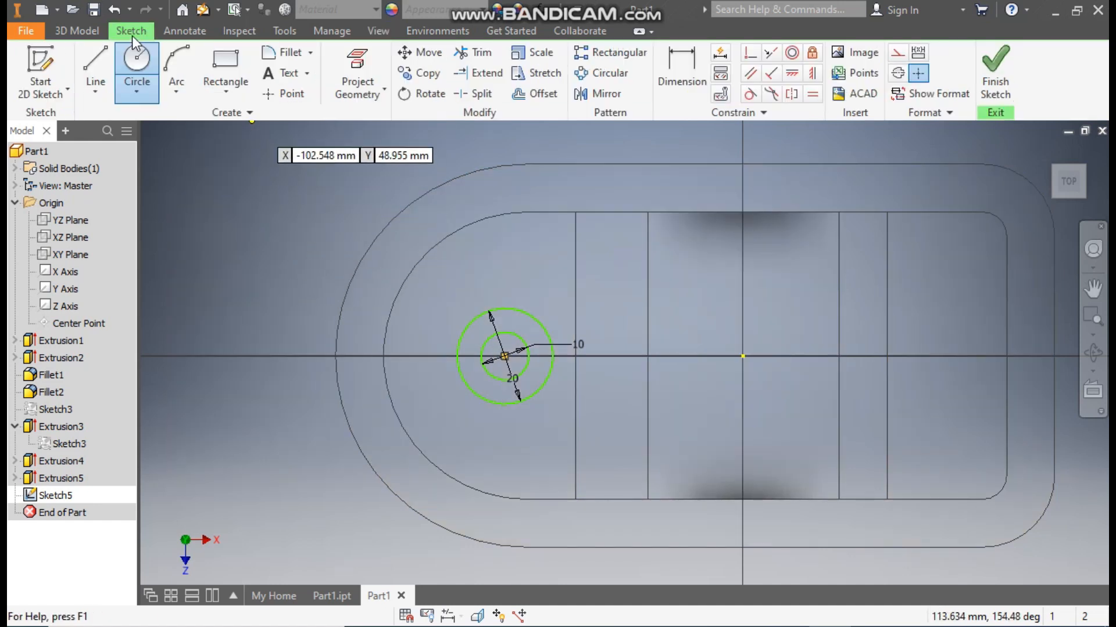
pyautogui.click(91, 62)
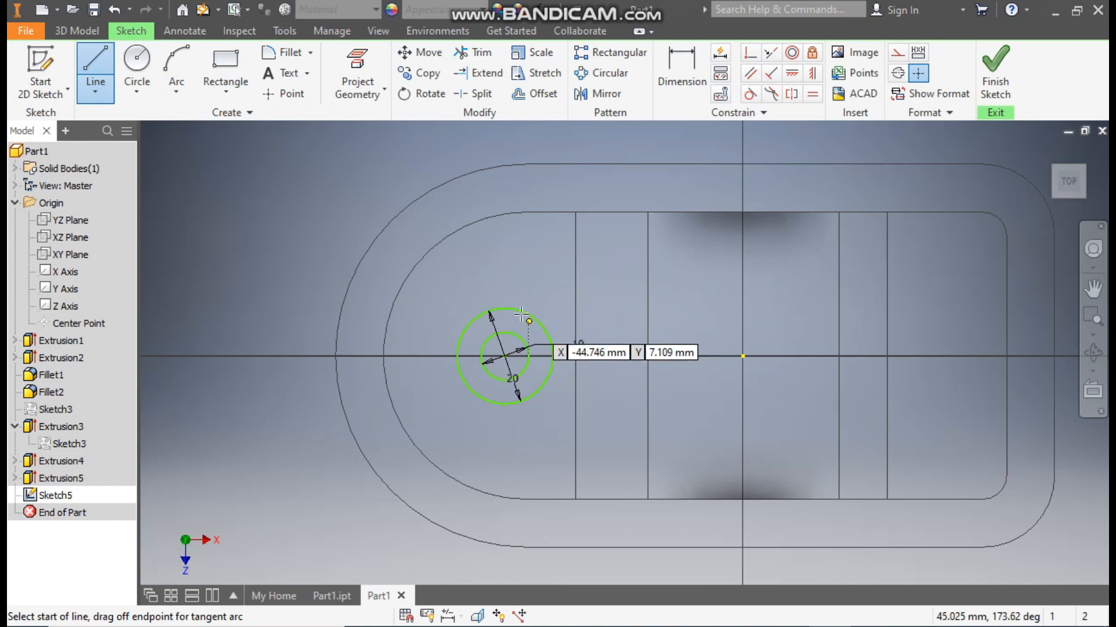
pyautogui.click(506, 307)
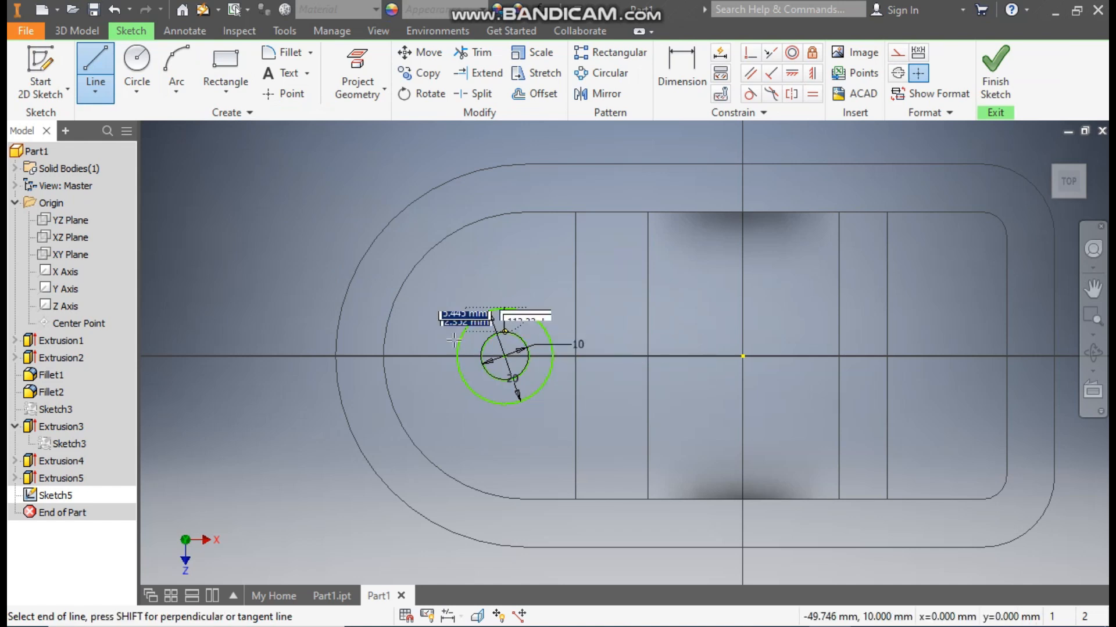
pyautogui.click(361, 308)
pyautogui.click(360, 404)
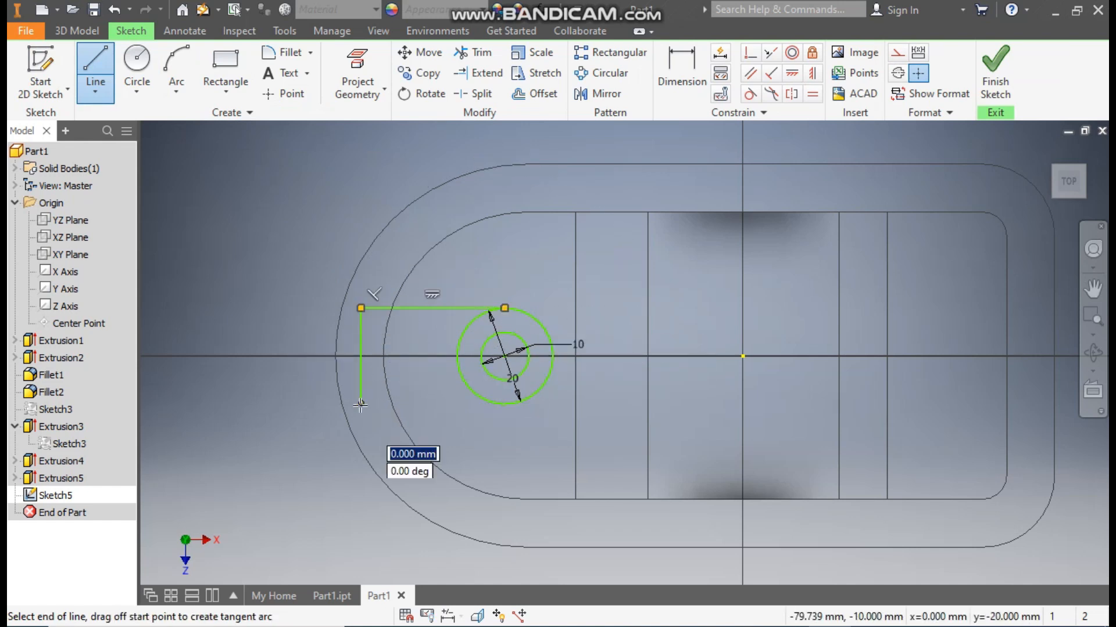
pyautogui.click(505, 404)
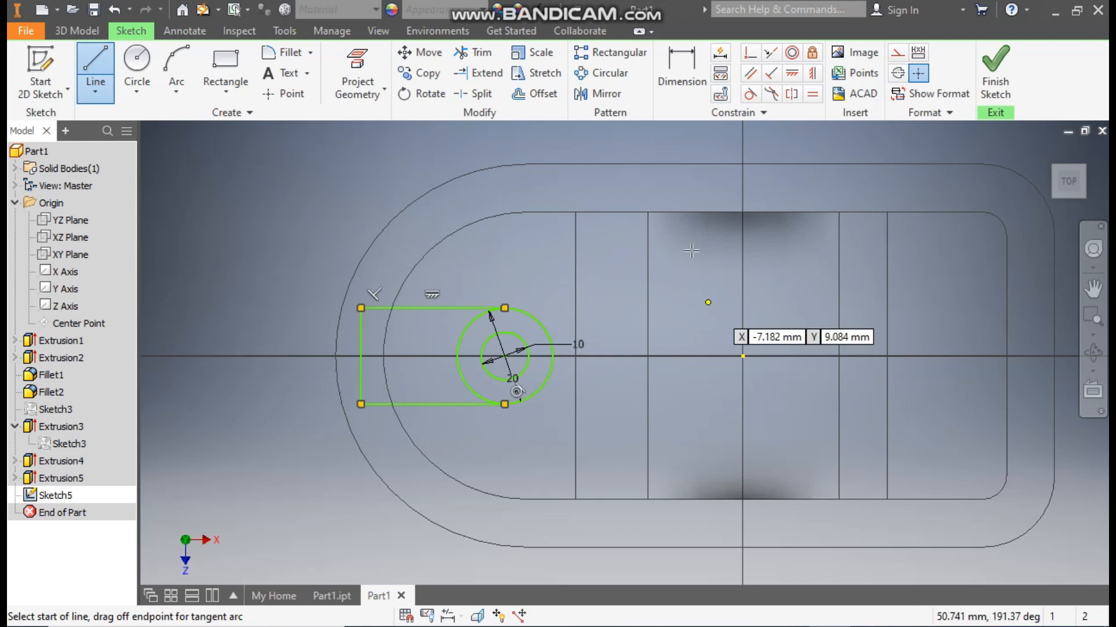
# - Dimension the circles' center horizontally 15 mm from the center of the inner rounded wall's arc
pyautogui.click(697, 80)
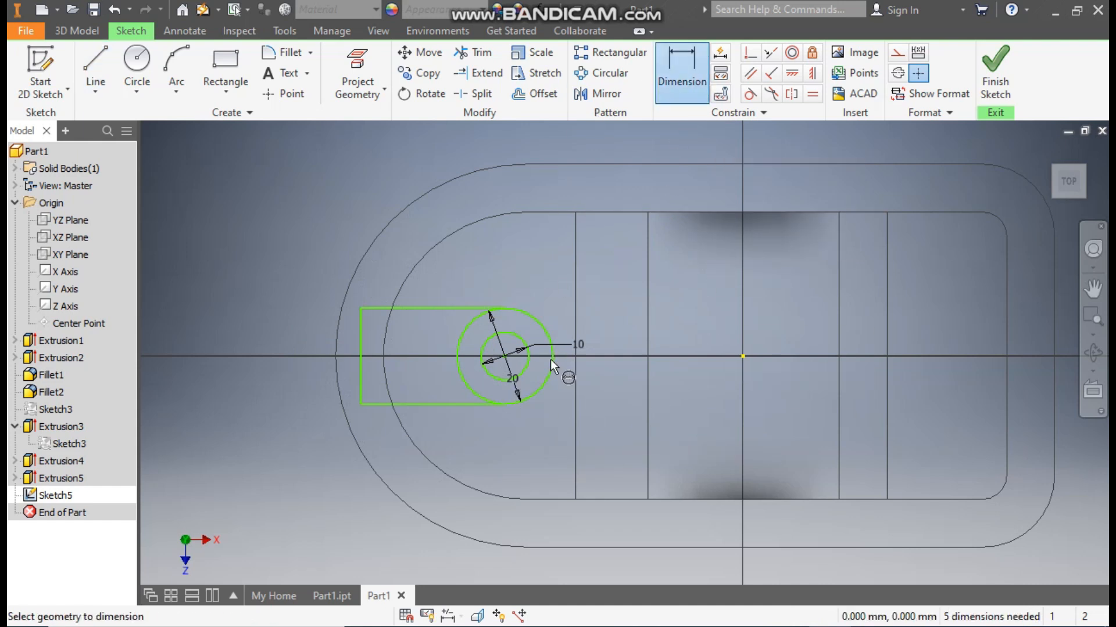
pyautogui.click(505, 356)
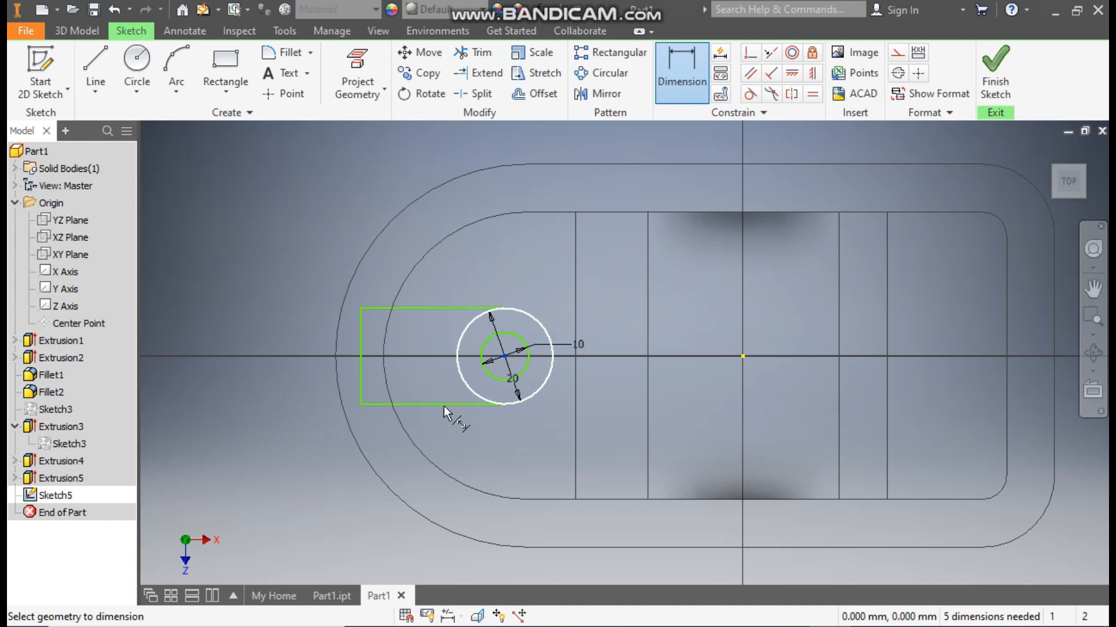
pyautogui.click(419, 453)
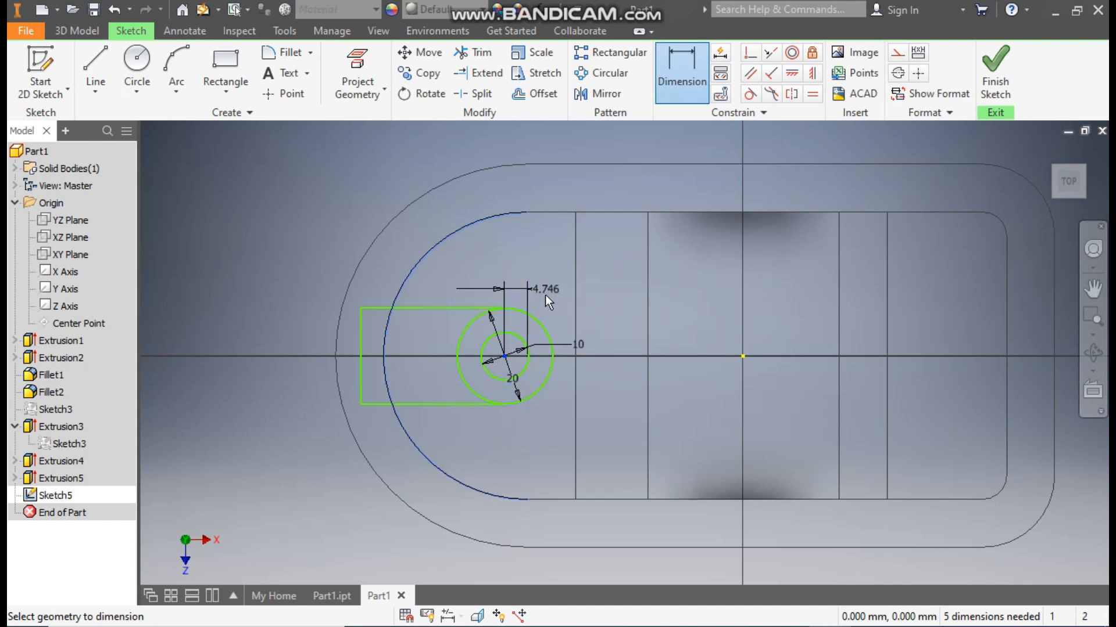
pyautogui.click(527, 273)
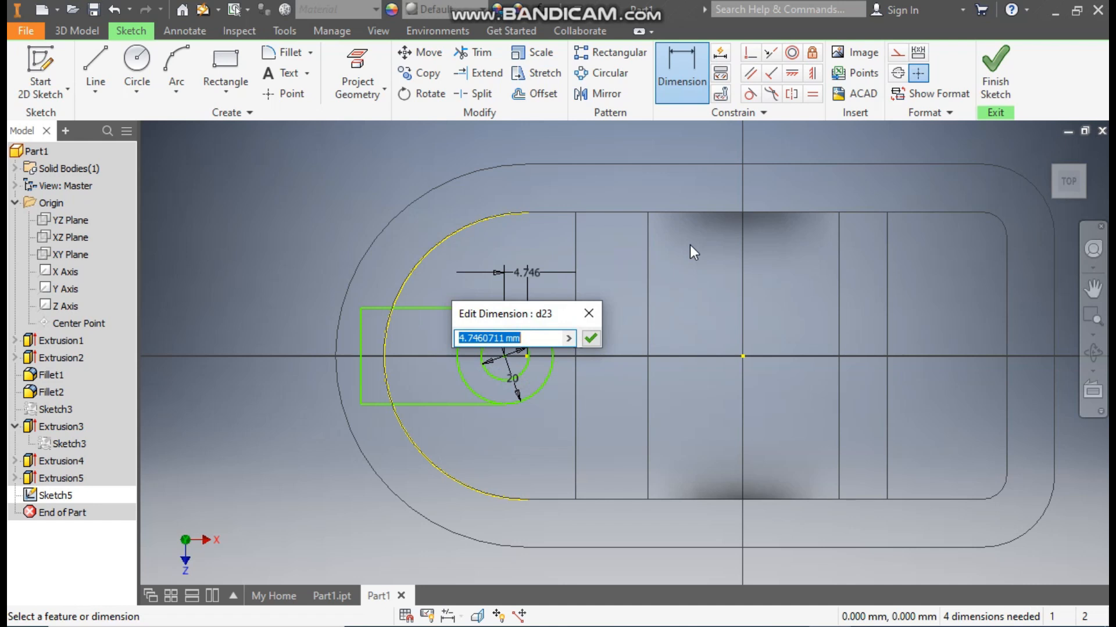
pyautogui.write('10')
pyautogui.press('Return')
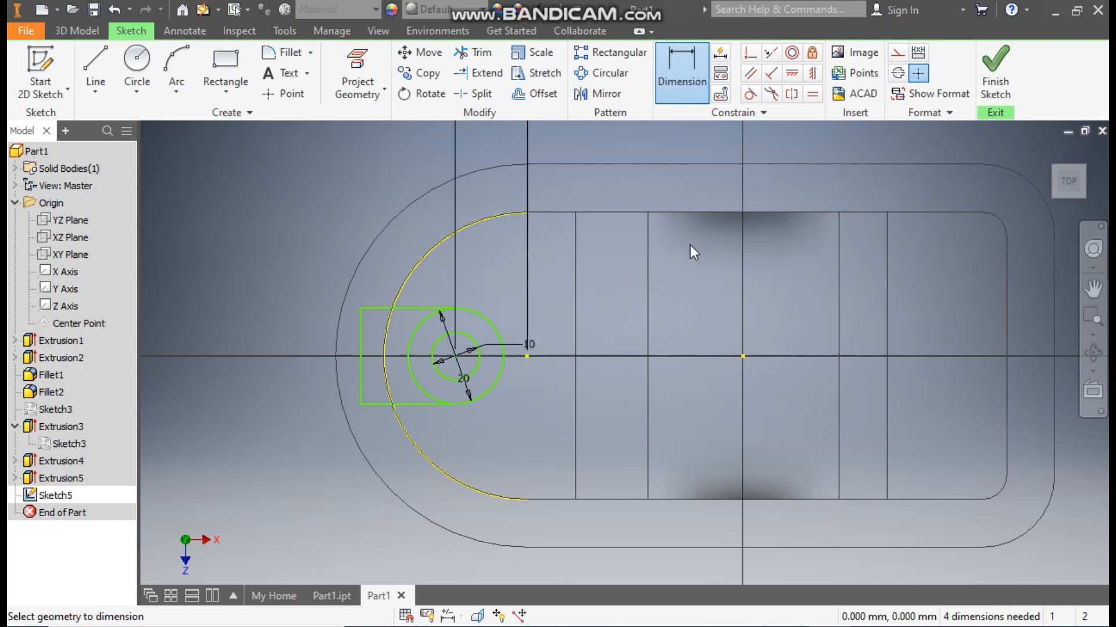
# - Constrain the circles' center horizontally in line with the sketch origin
pyautogui.moveTo(521, 348); pyautogui.dragTo(622, 455, button='middle')
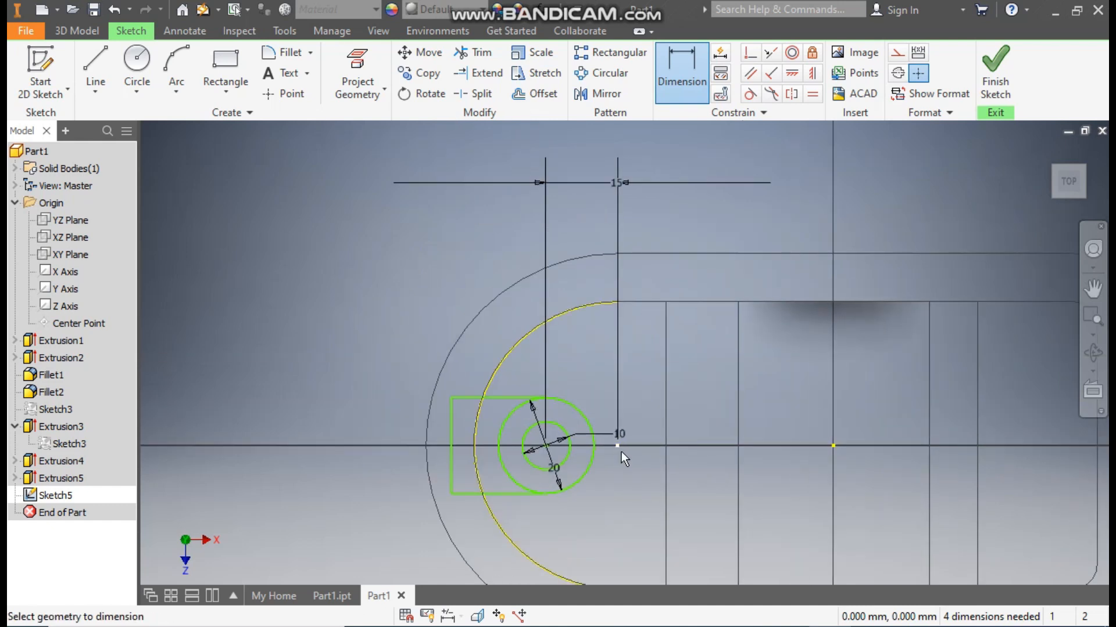
pyautogui.moveTo(705, 437); pyautogui.dragTo(673, 300, button='middle')
pyautogui.scroll(-4, 673, 298)
pyautogui.scroll(1, 673, 299)
pyautogui.moveTo(541, 324)
pyautogui.mouseDown(button='middle')
pyautogui.moveTo(641, 393)
pyautogui.moveTo(629, 393)
pyautogui.mouseUp(button='middle')
pyautogui.scroll(2, 641, 393)
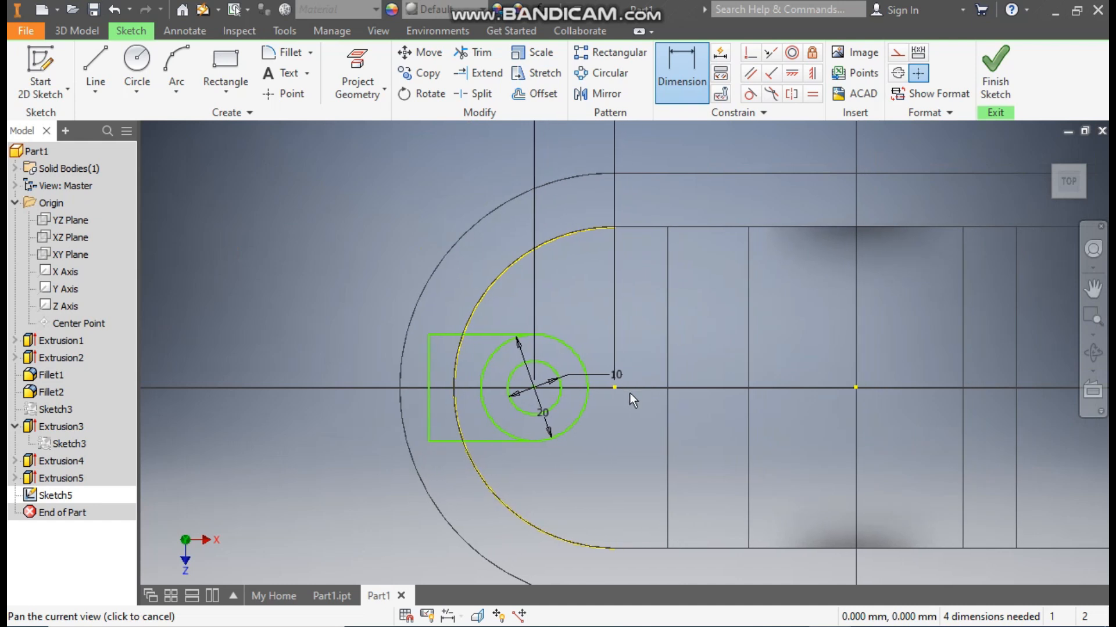
pyautogui.click(791, 74)
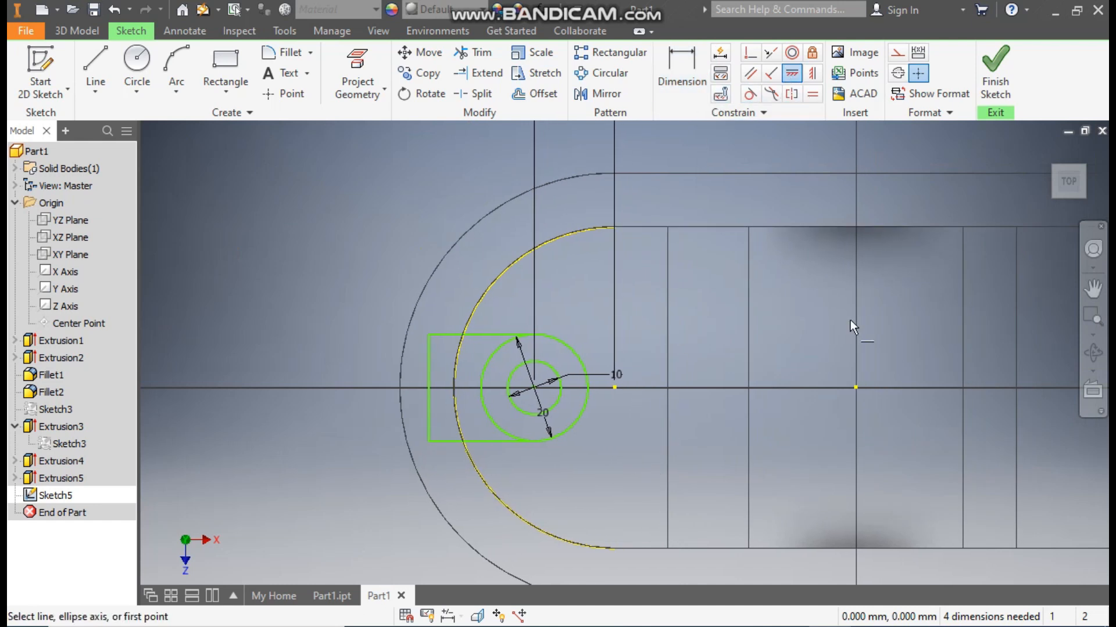
pyautogui.click(856, 387)
pyautogui.click(533, 387)
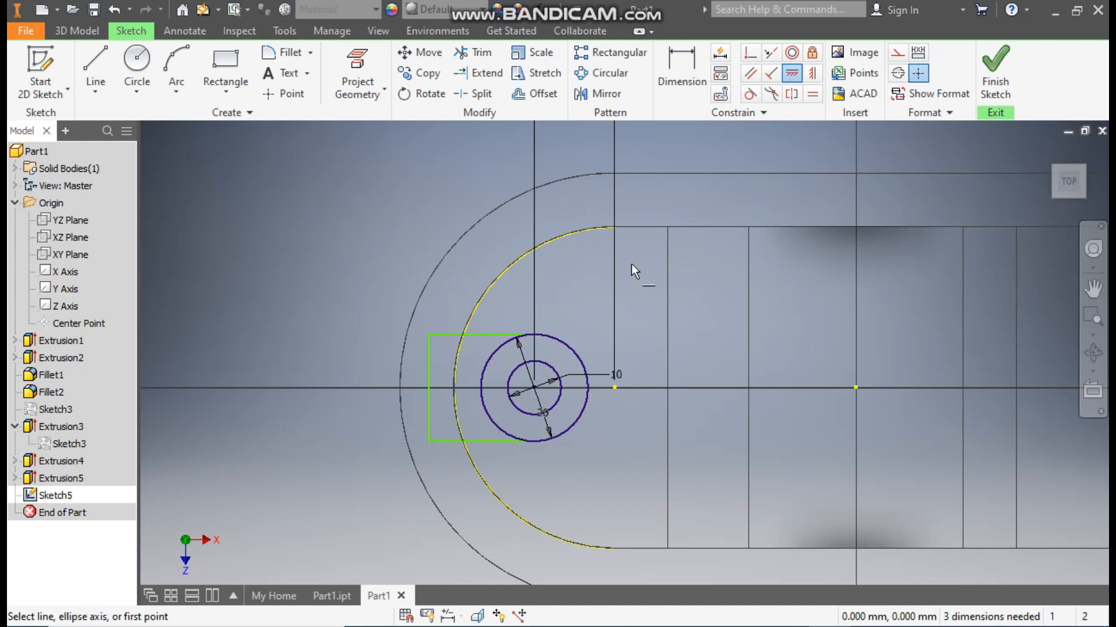
# - Dimension the vertical line inside the rounded end wall 20 mm from the circles' center
pyautogui.click(680, 67)
pyautogui.click(428, 380)
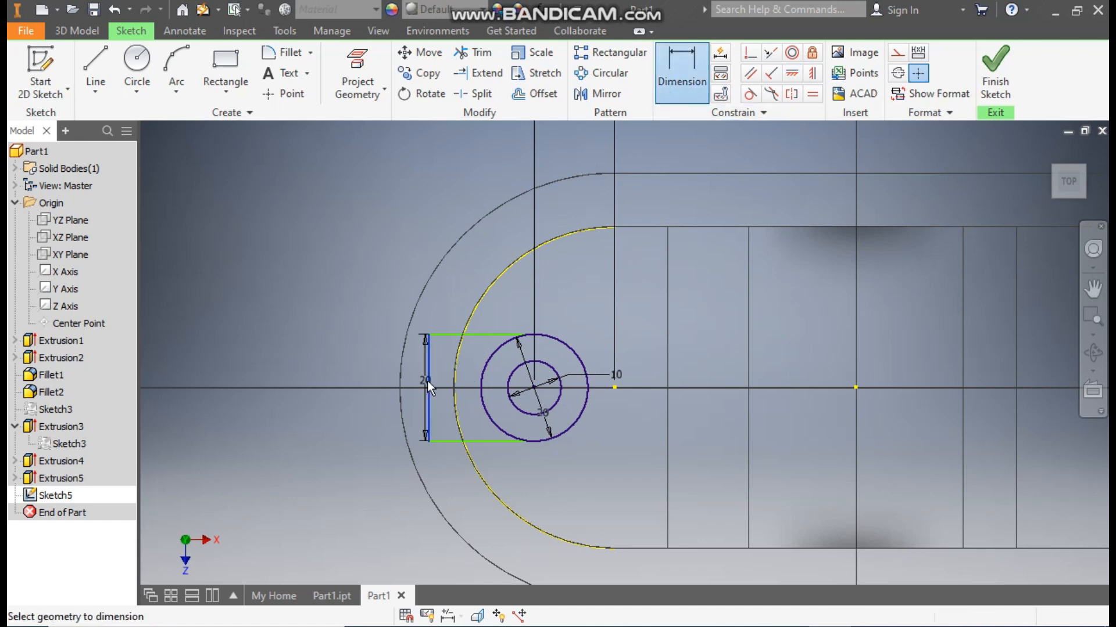
pyautogui.click(534, 388)
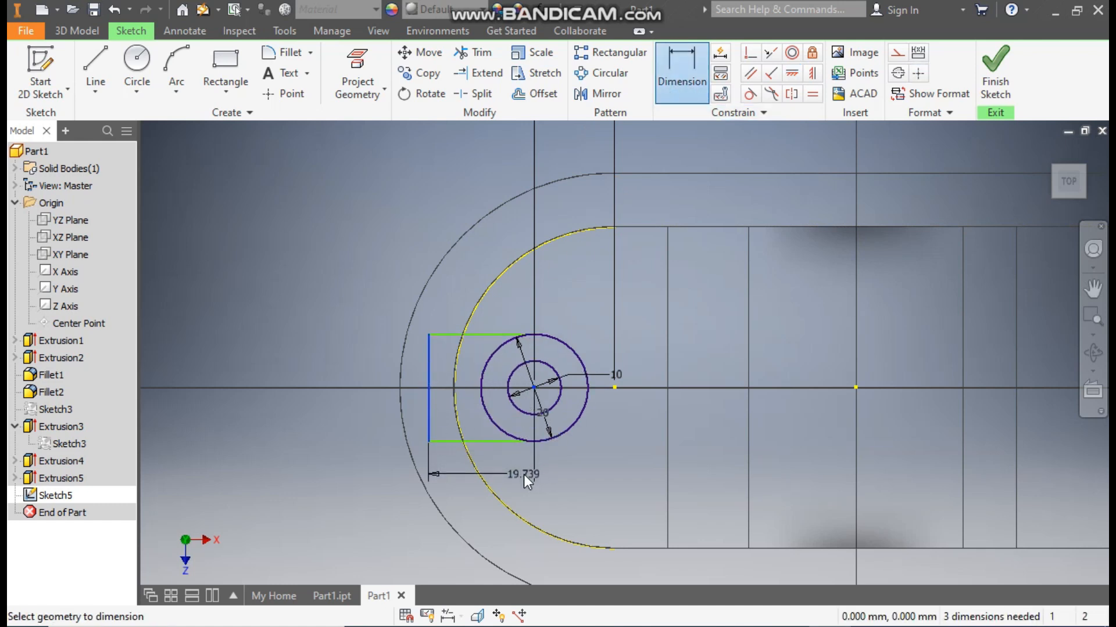
pyautogui.click(524, 476)
pyautogui.write('20')
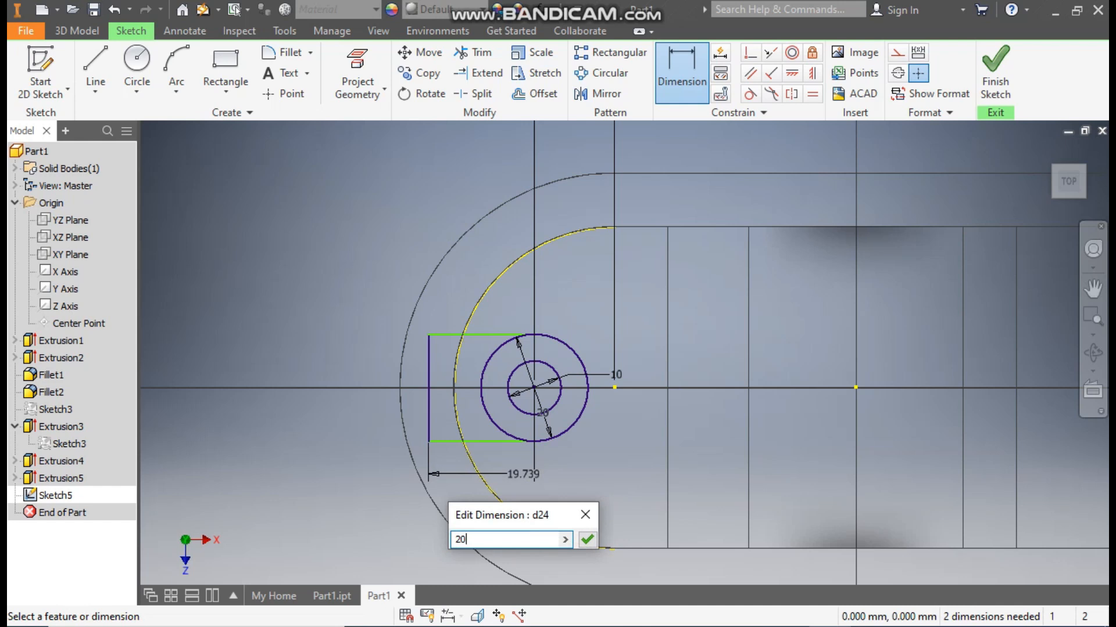
pyautogui.press('Return')
pyautogui.press('Escape')
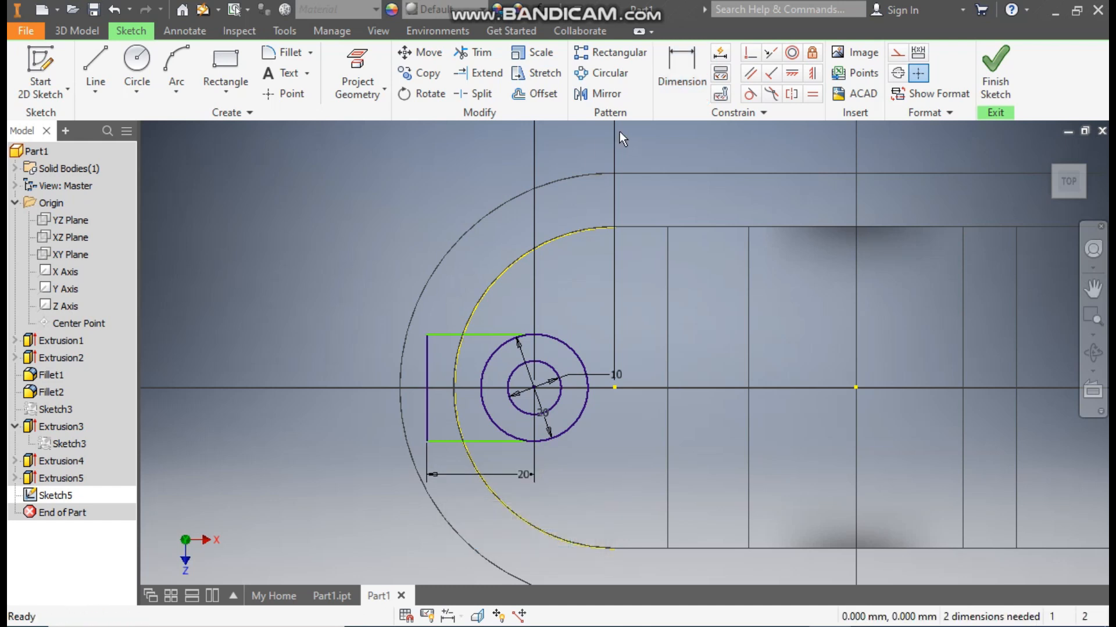
# - Make the upper horizontal line tangent to the 20 mm circle
pyautogui.click(749, 94)
pyautogui.click(510, 335)
pyautogui.click(519, 343)
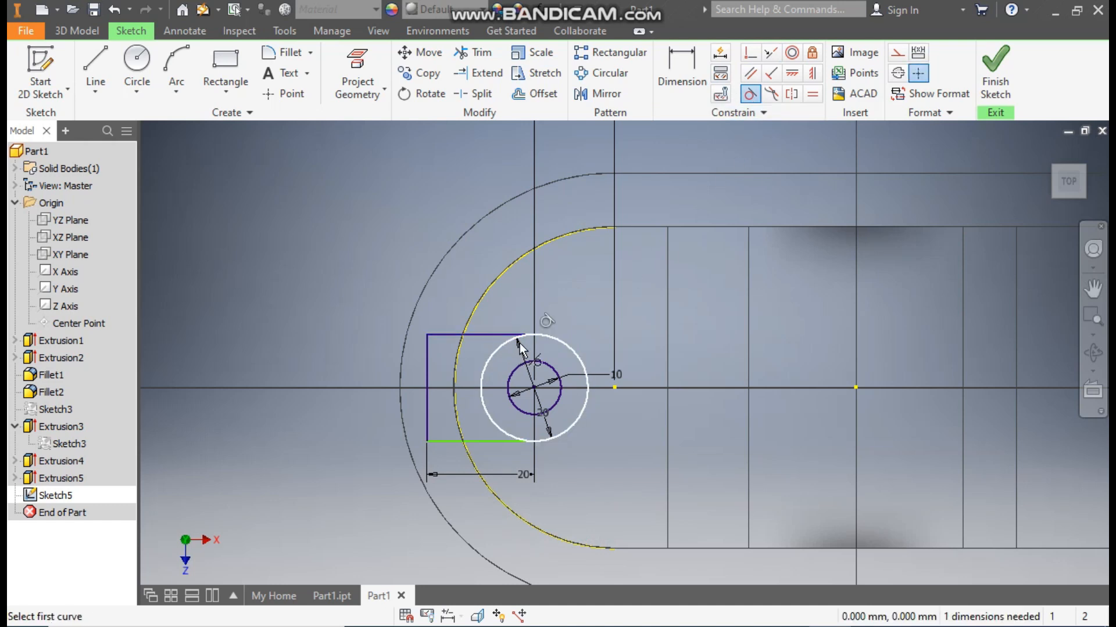
# - Try to make the lower horizontal line tangent to the 20 mm circle
pyautogui.click(503, 433)
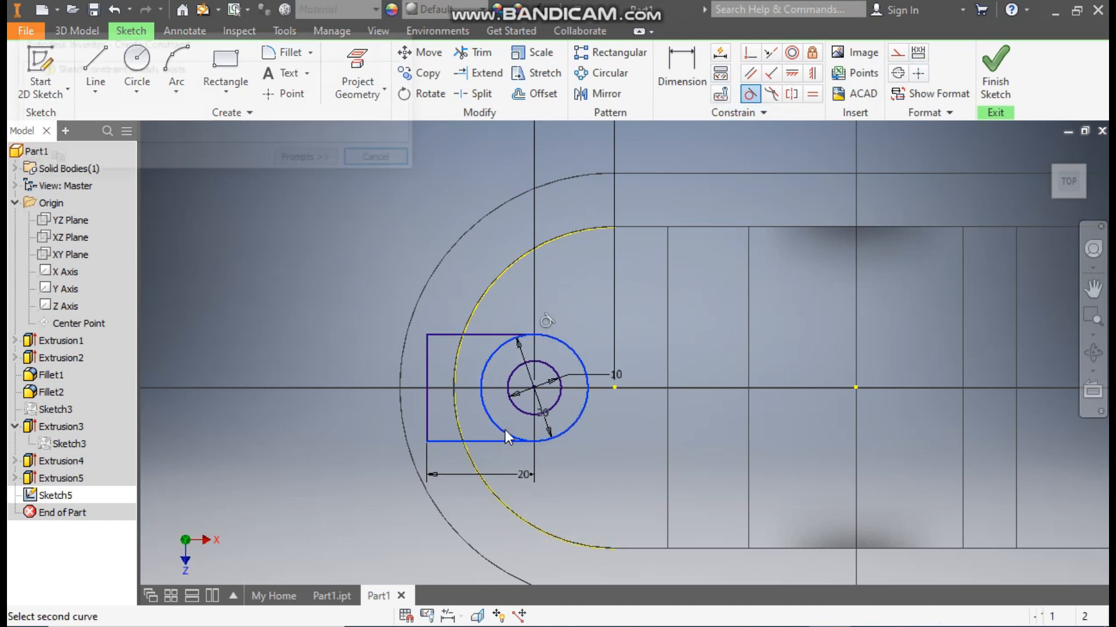
pyautogui.click(504, 430)
pyautogui.click(375, 156)
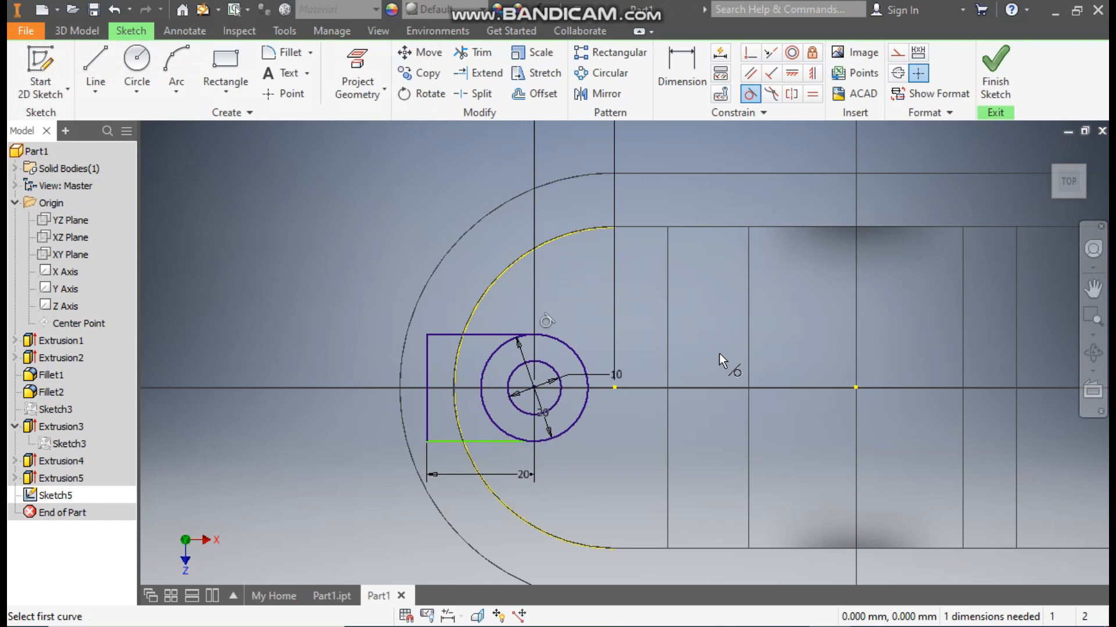
pyautogui.press('Escape')
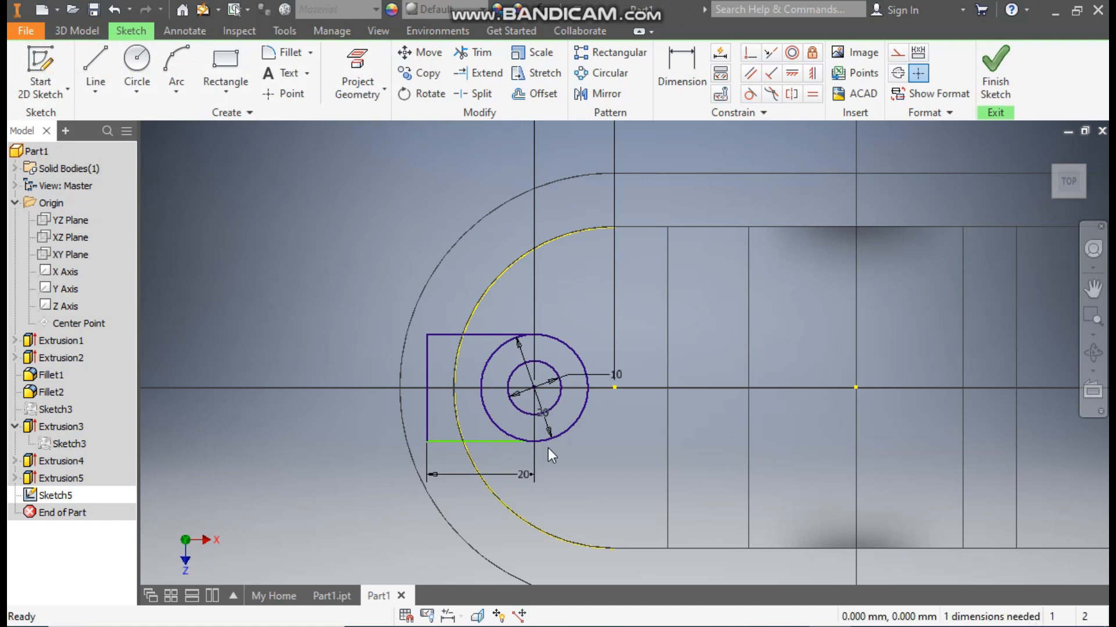
# - Pull the lower line's outer corner downward, constrain that line horizontal, and finish the boss sketch
pyautogui.moveTo(428, 443); pyautogui.dragTo(443, 473)
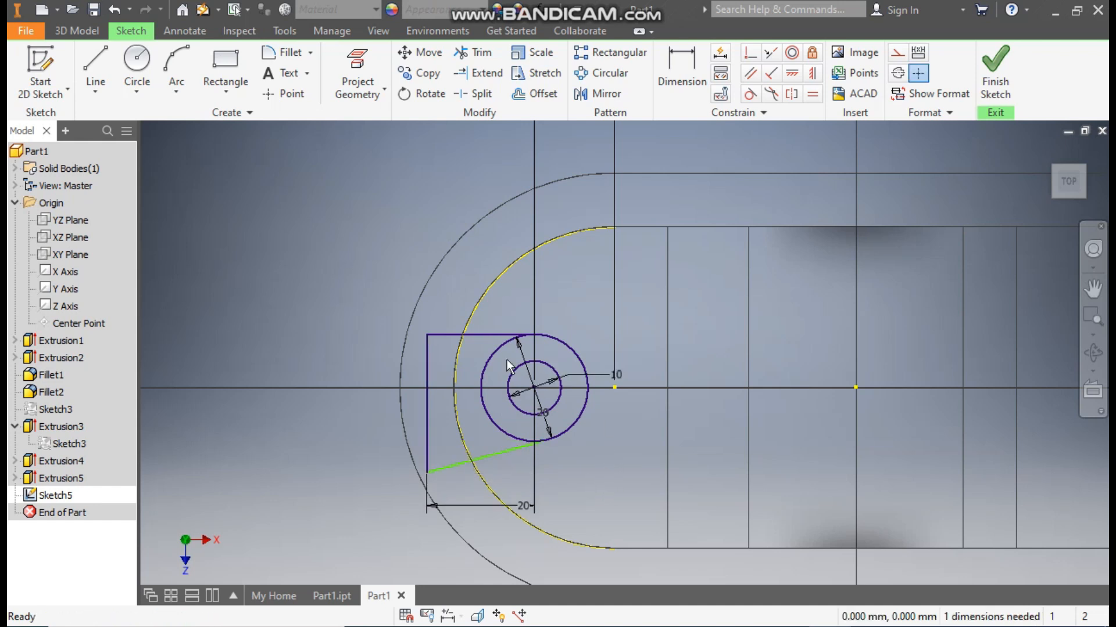
pyautogui.click(497, 455)
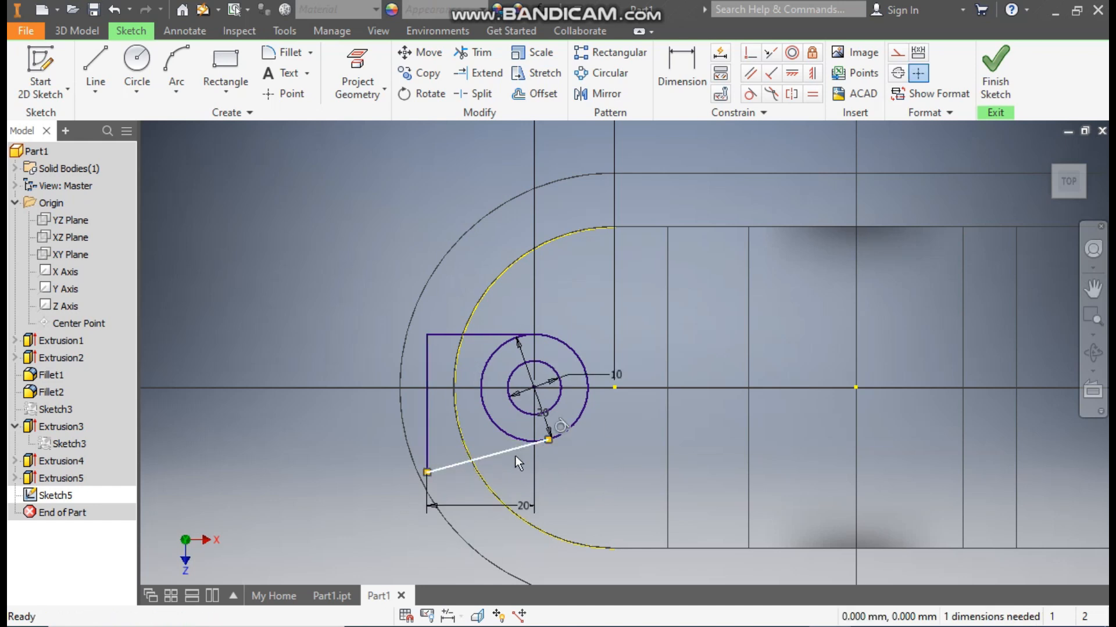
pyautogui.click(790, 79)
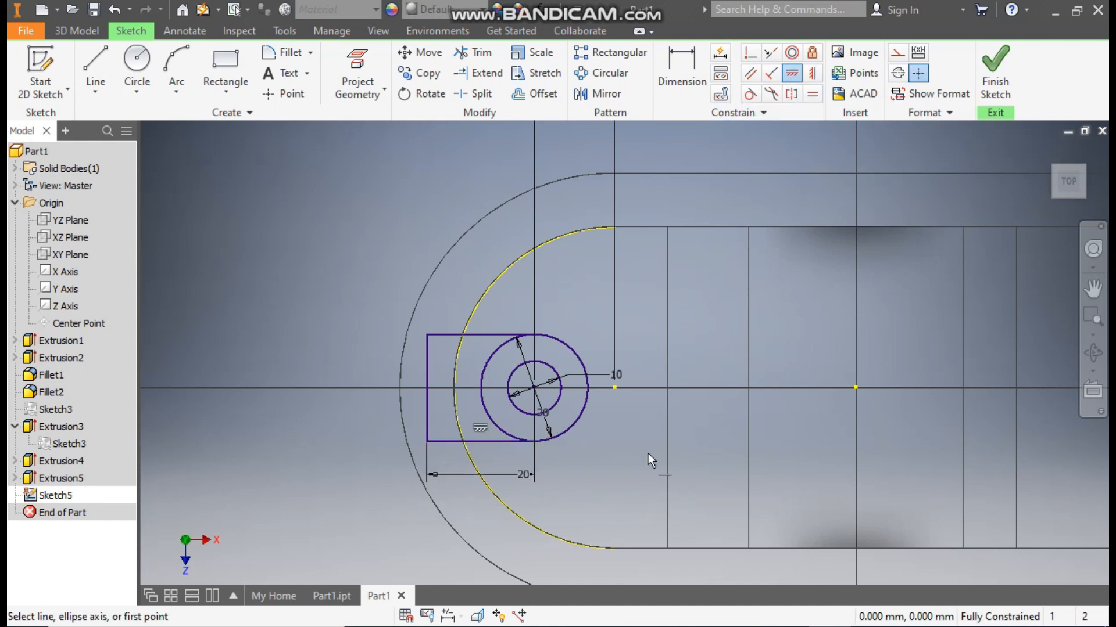
pyautogui.press('Escape')
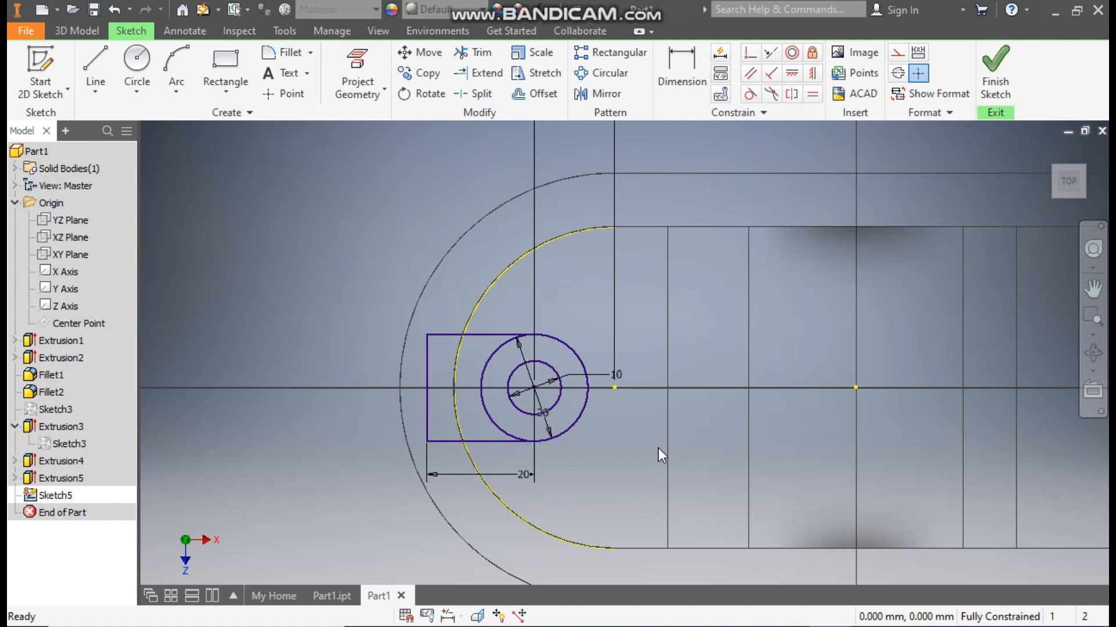
pyautogui.click(995, 73)
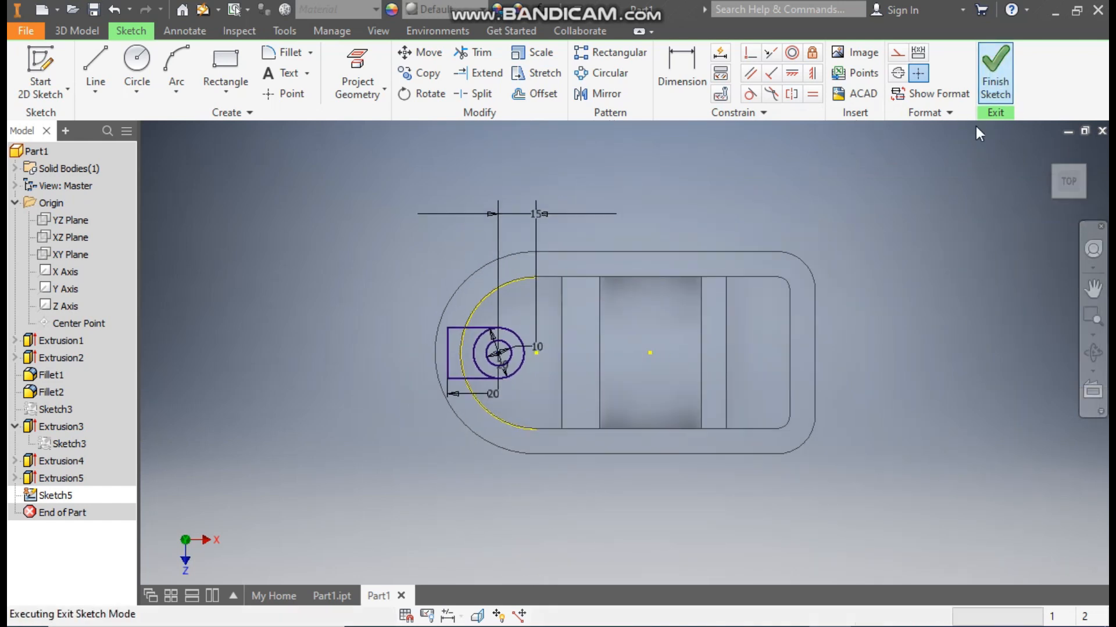
# - Extrude the boss profile around the 10 mm hole upward by 15 mm, joined to the housing
pyautogui.click(81, 31)
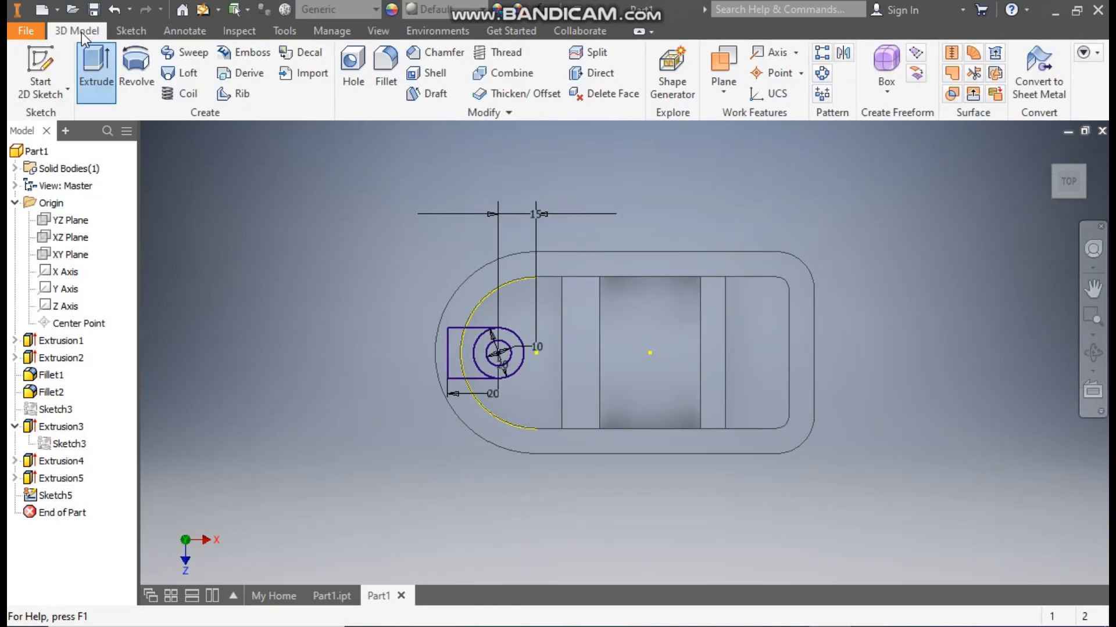
pyautogui.click(97, 65)
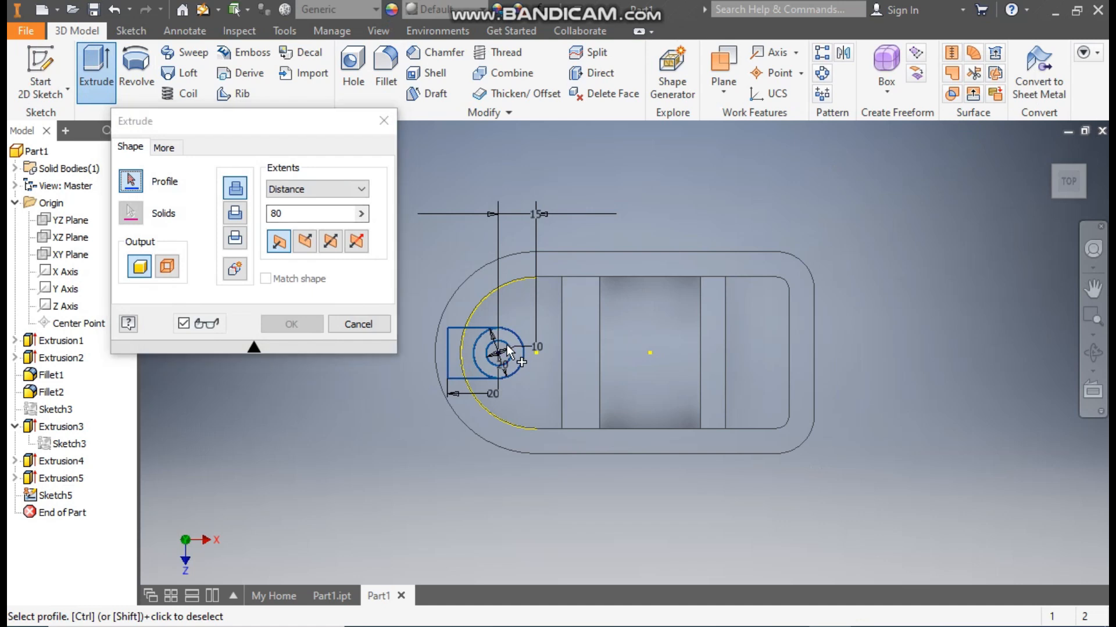
pyautogui.click(488, 367)
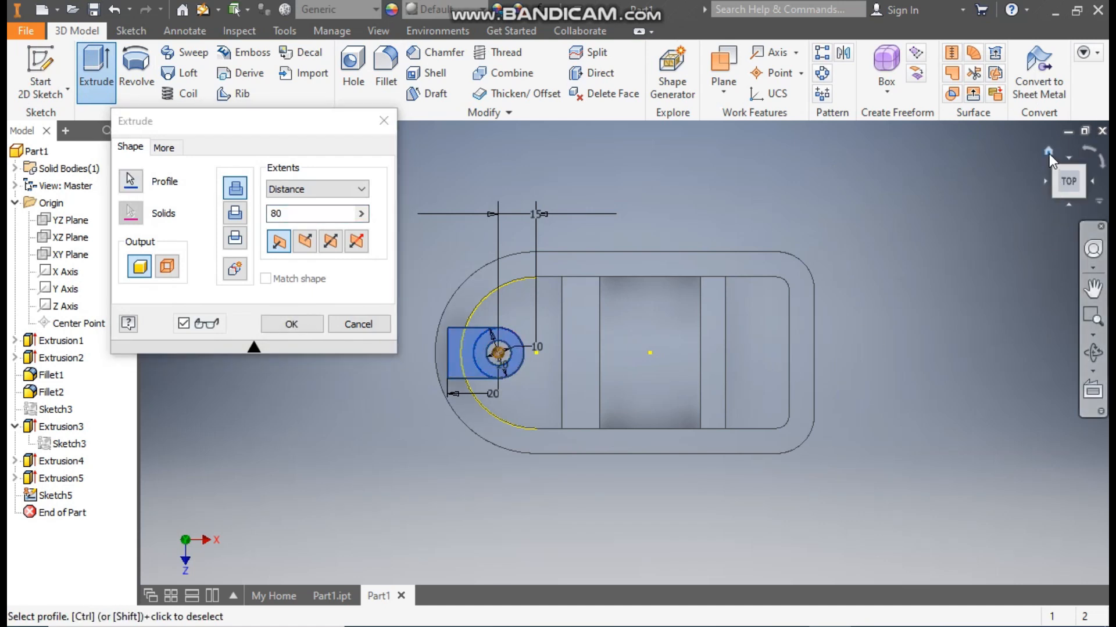
pyautogui.click(1048, 152)
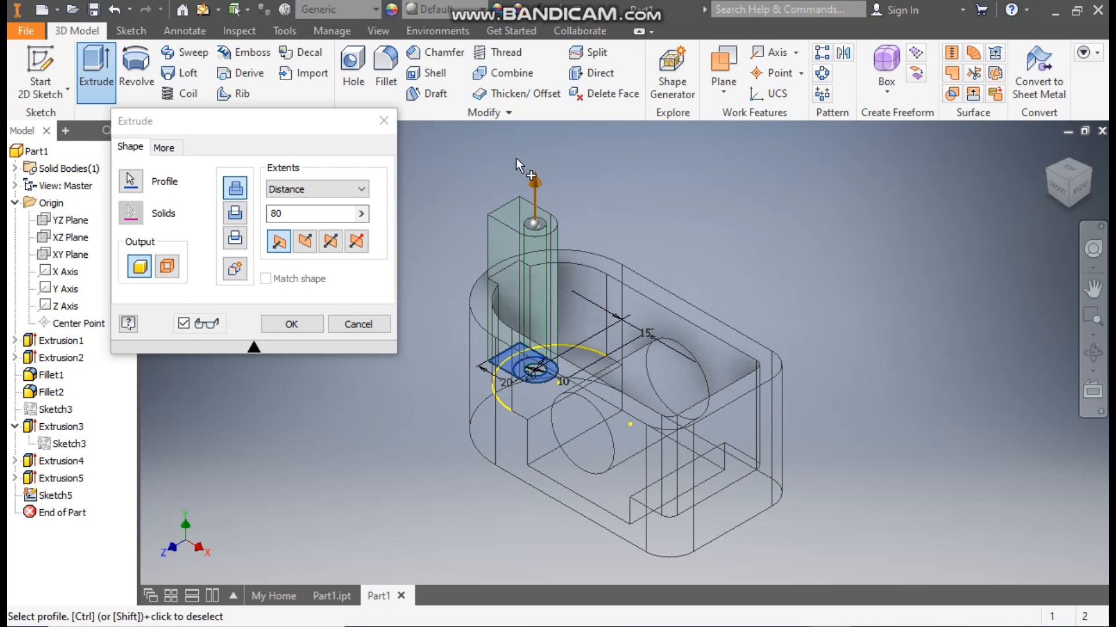
pyautogui.click(297, 216)
pyautogui.doubleClick(298, 219)
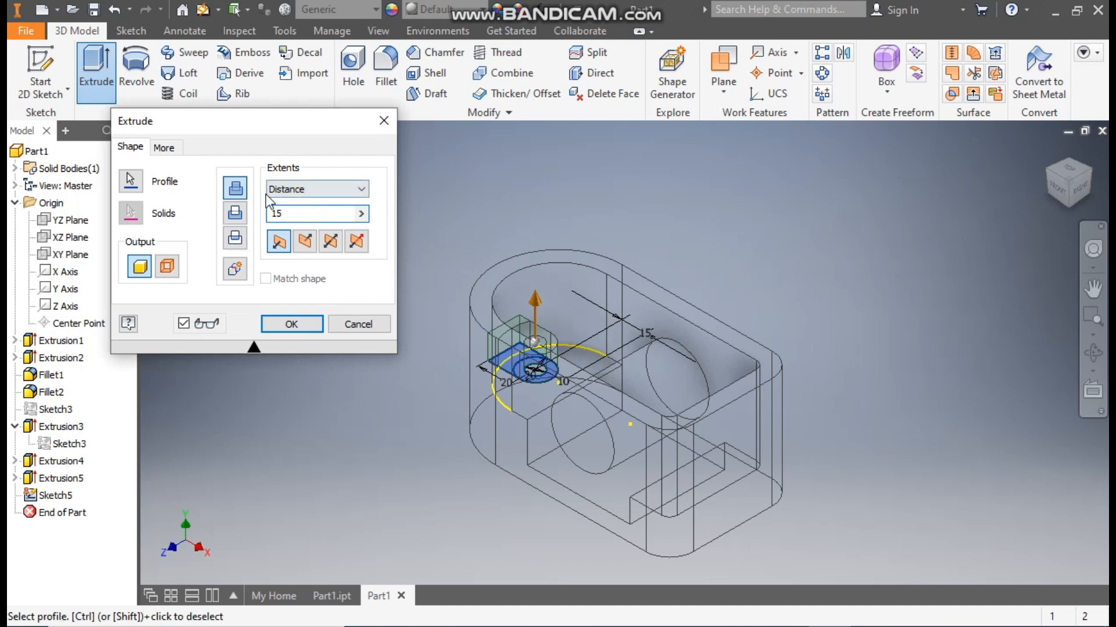
pyautogui.click(285, 331)
# - Change the model's visual style to Shaded with Edges
pyautogui.click(375, 25)
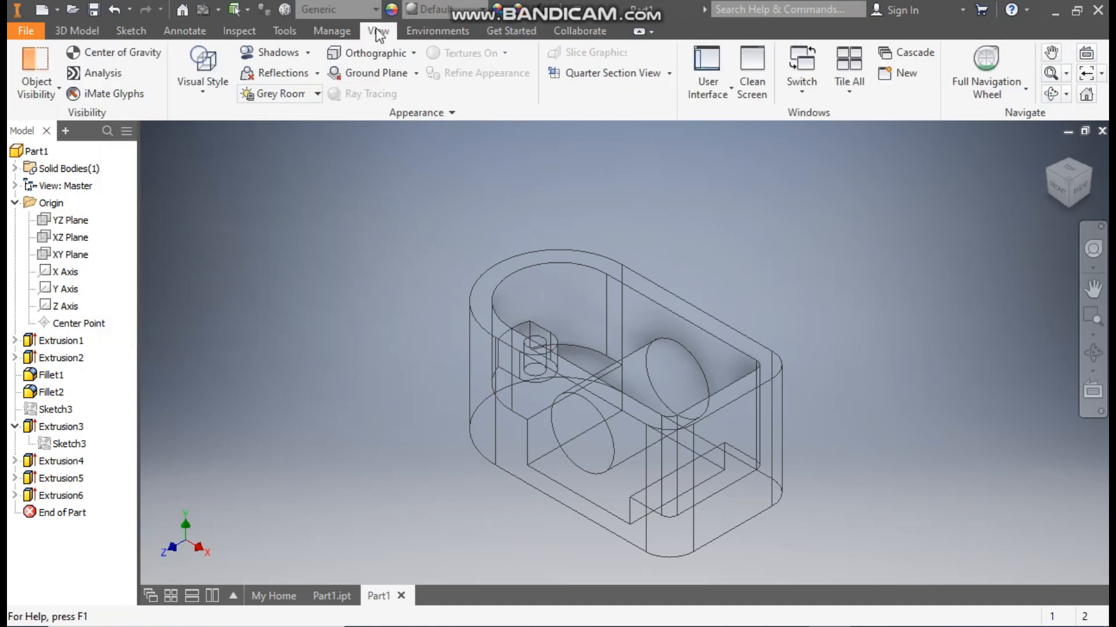
pyautogui.click(198, 79)
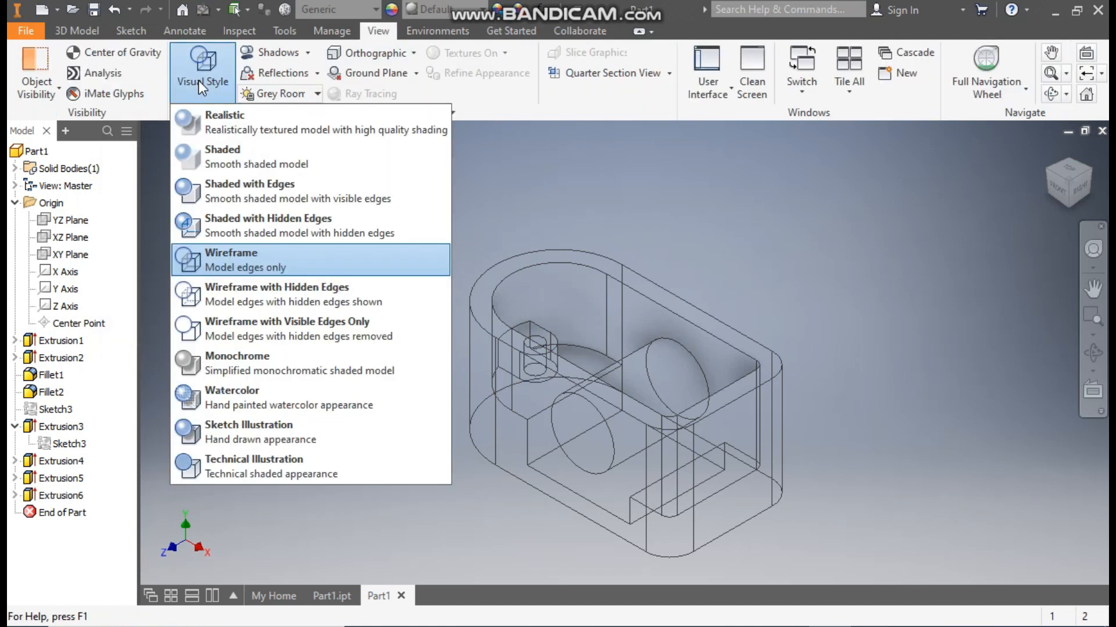
pyautogui.click(228, 190)
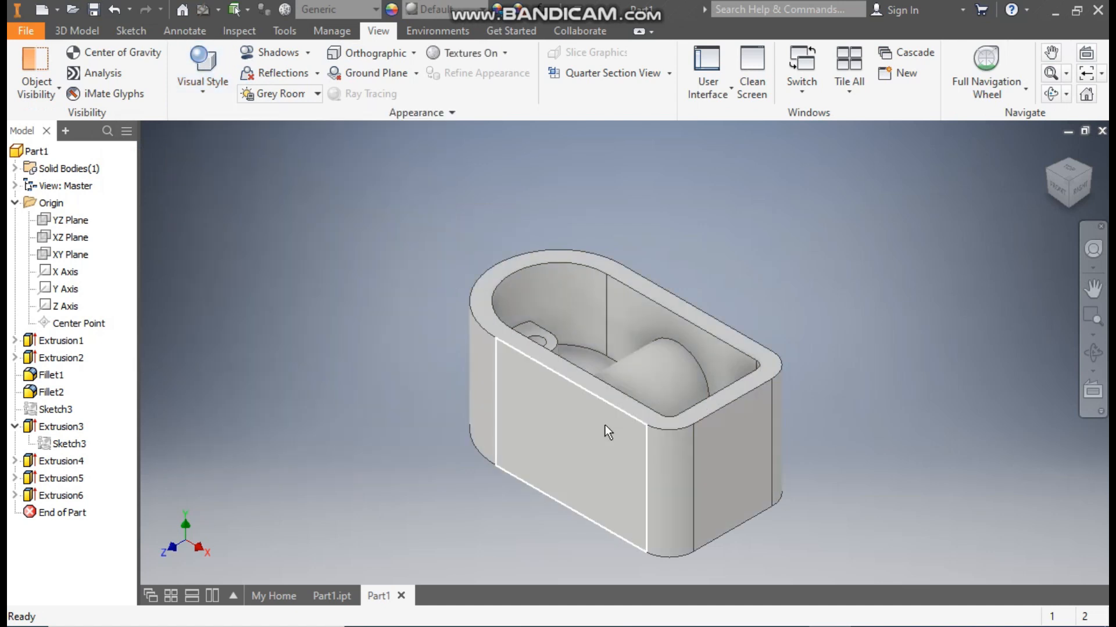
# - Make the boss extrusion's sketch visible for reuse
pyautogui.scroll(-5, 556, 320)
pyautogui.scroll(5, 559, 365)
pyautogui.moveTo(556, 366); pyautogui.dragTo(535, 280, button='middle')
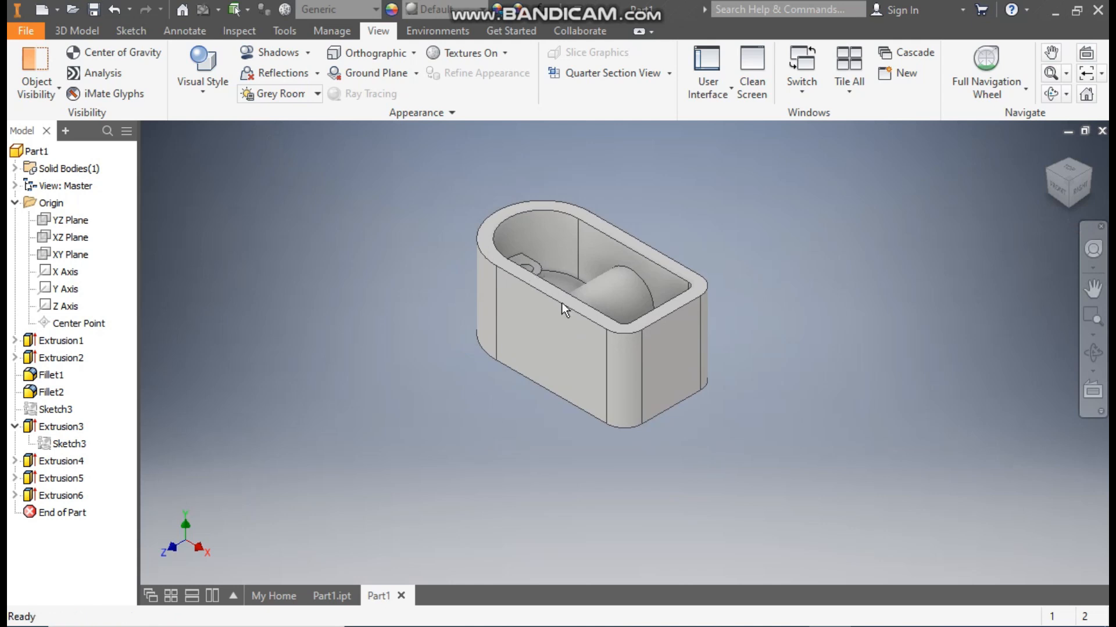
pyautogui.moveTo(605, 314)
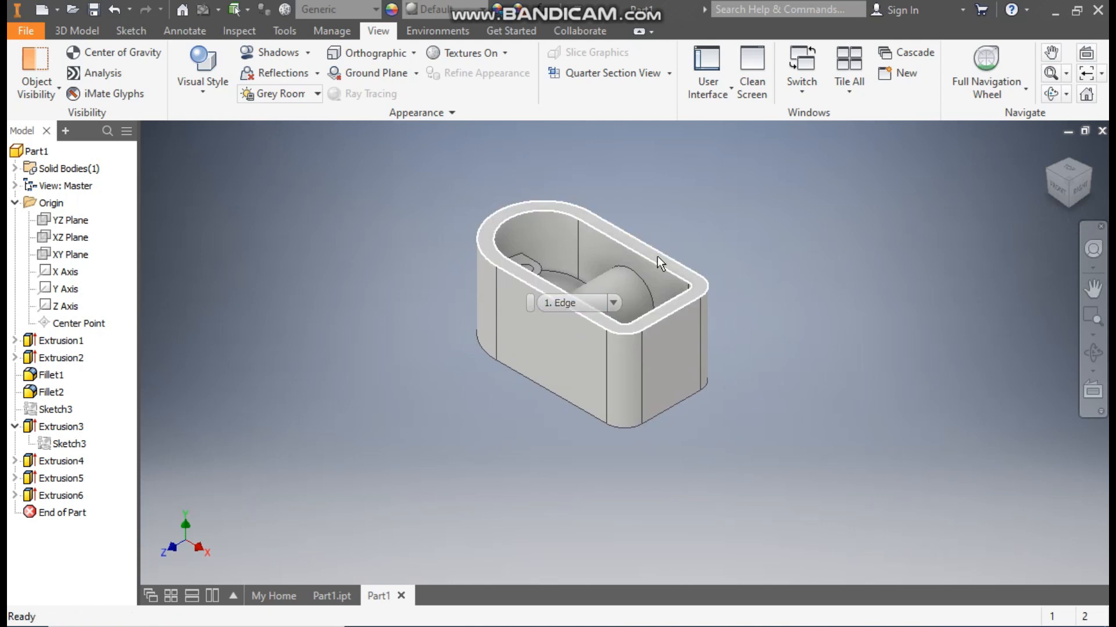
pyautogui.moveTo(657, 256)
pyautogui.keyDown('shift'); pyautogui.mouseDown(button='middle')
pyautogui.moveTo(662, 217)
pyautogui.moveTo(645, 242)
pyautogui.mouseUp(button='middle'); pyautogui.keyUp('shift')
pyautogui.scroll(5, 543, 222)
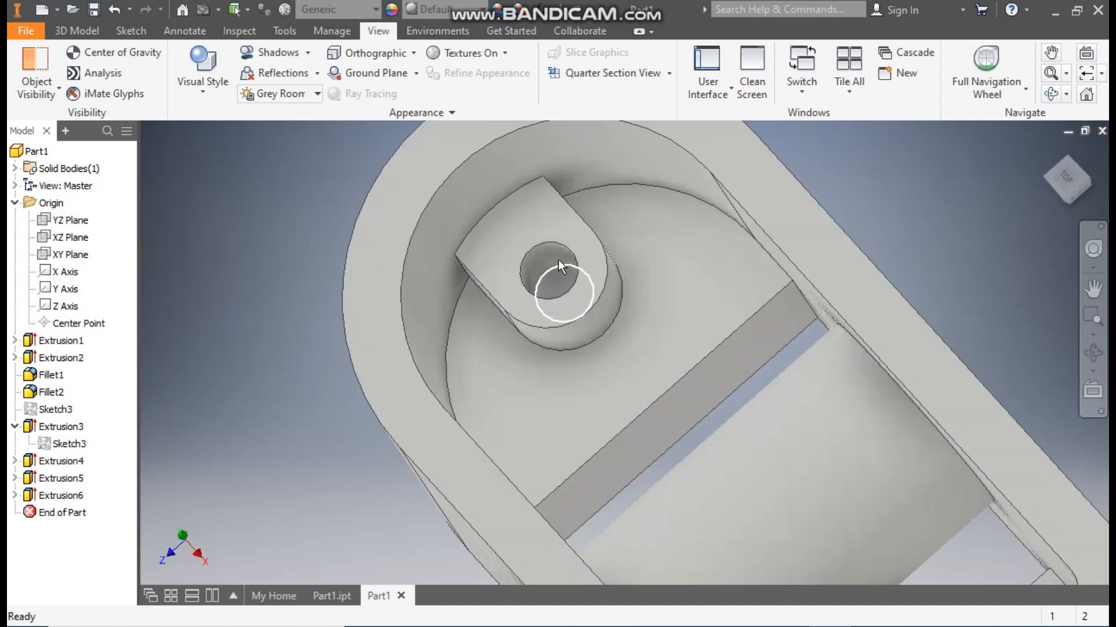
pyautogui.click(15, 495)
pyautogui.click(68, 512)
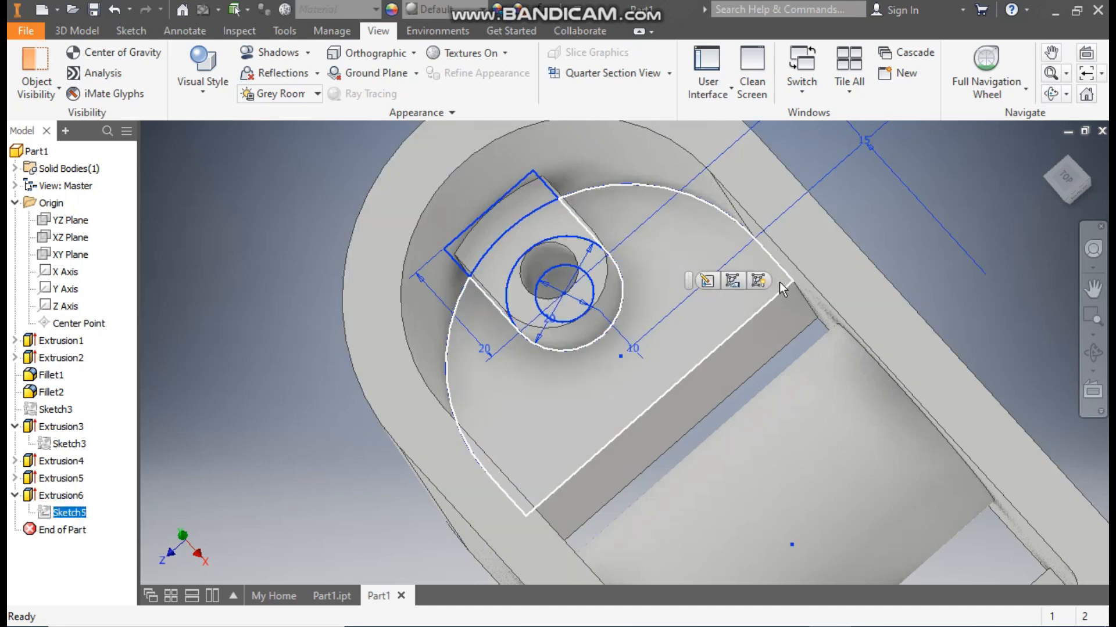
pyautogui.click(763, 281)
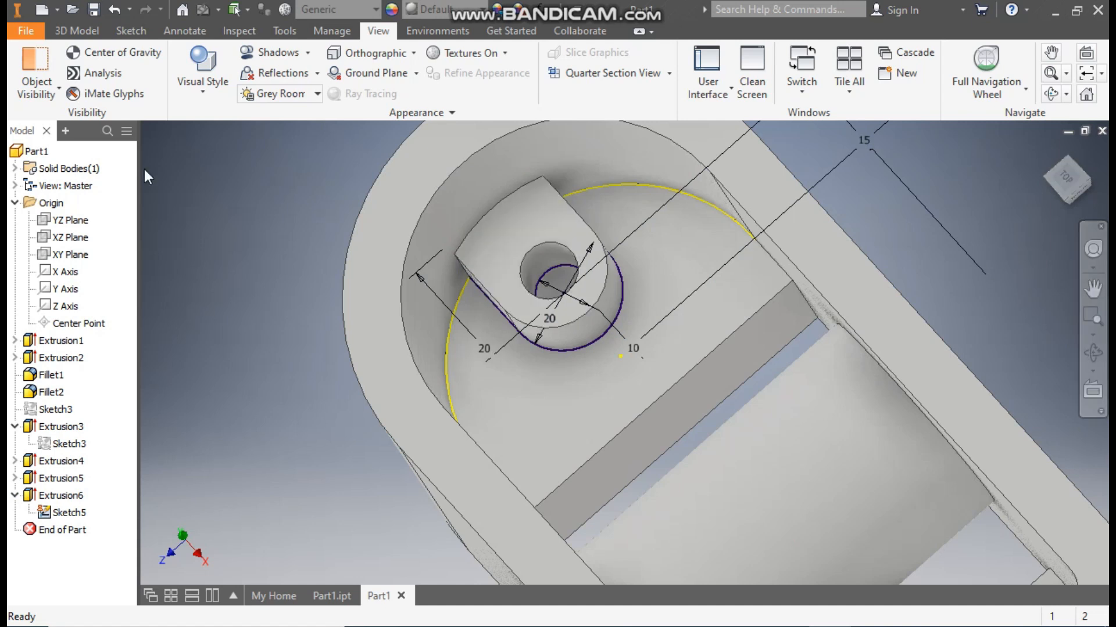
# - Cut the boss sketch's 10 mm circle downward through the floor block using Extrude with the extent set to All
pyautogui.click(78, 28)
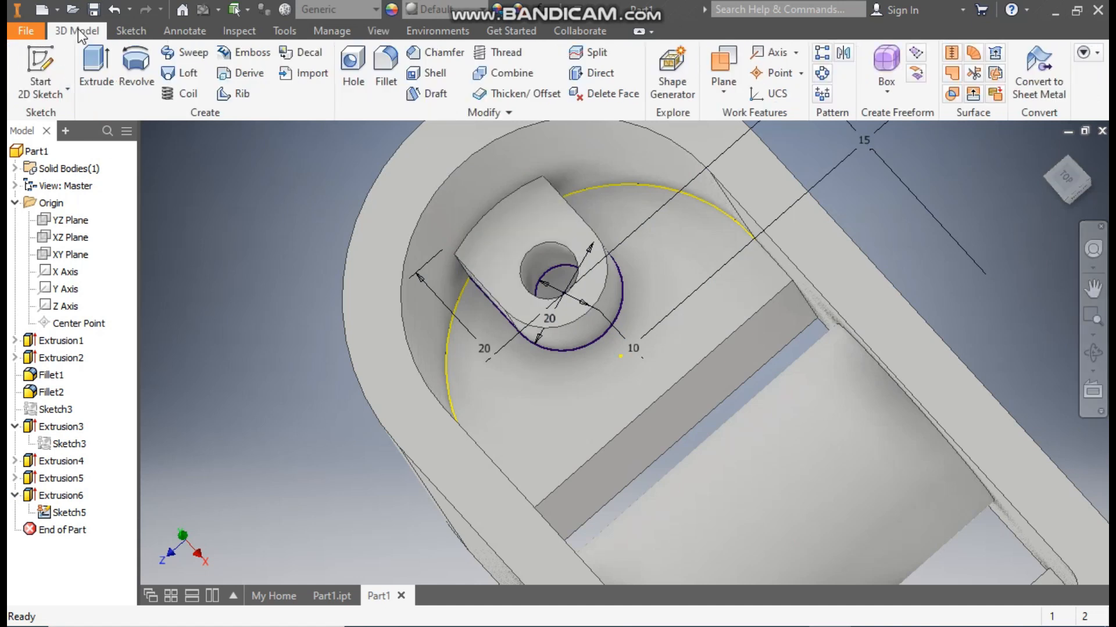
pyautogui.click(94, 64)
pyautogui.scroll(-3, 557, 258)
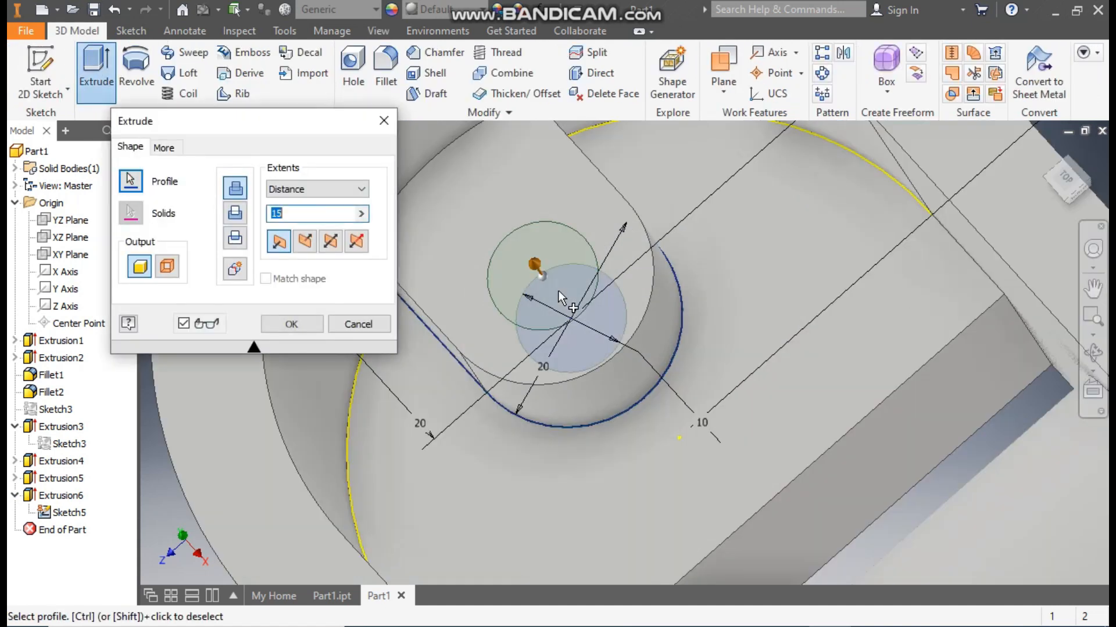
pyautogui.scroll(3, 558, 290)
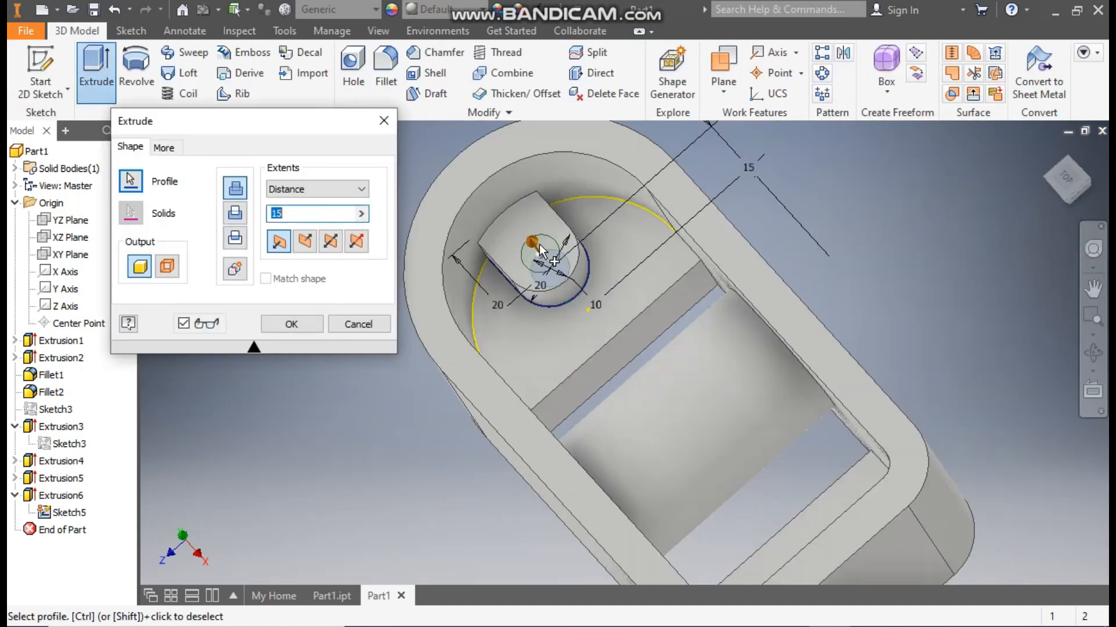
pyautogui.click(305, 241)
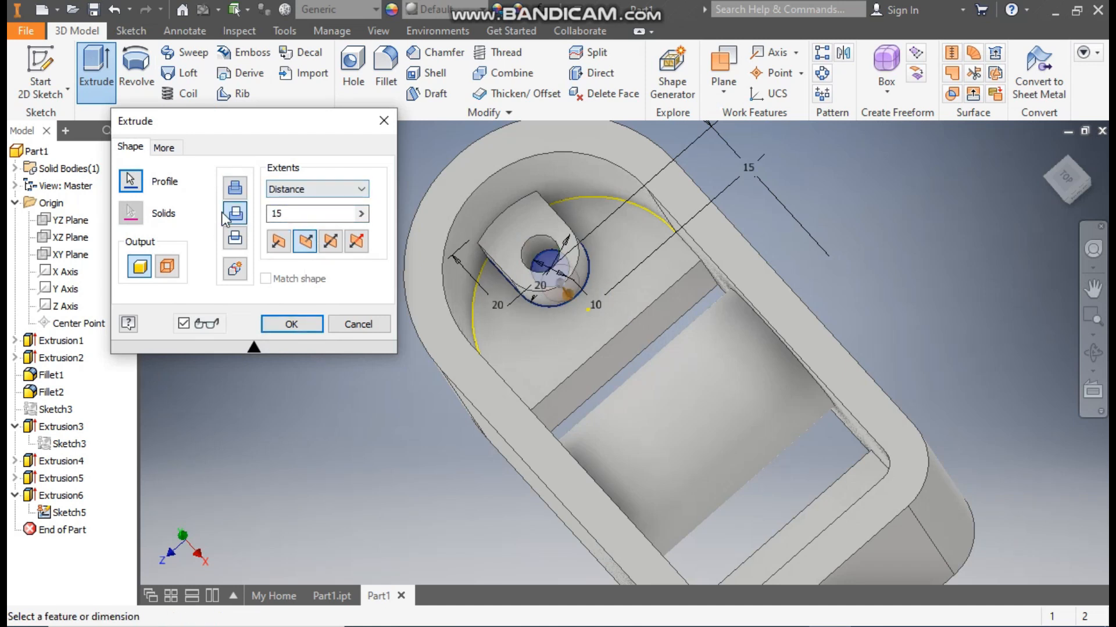
pyautogui.click(296, 190)
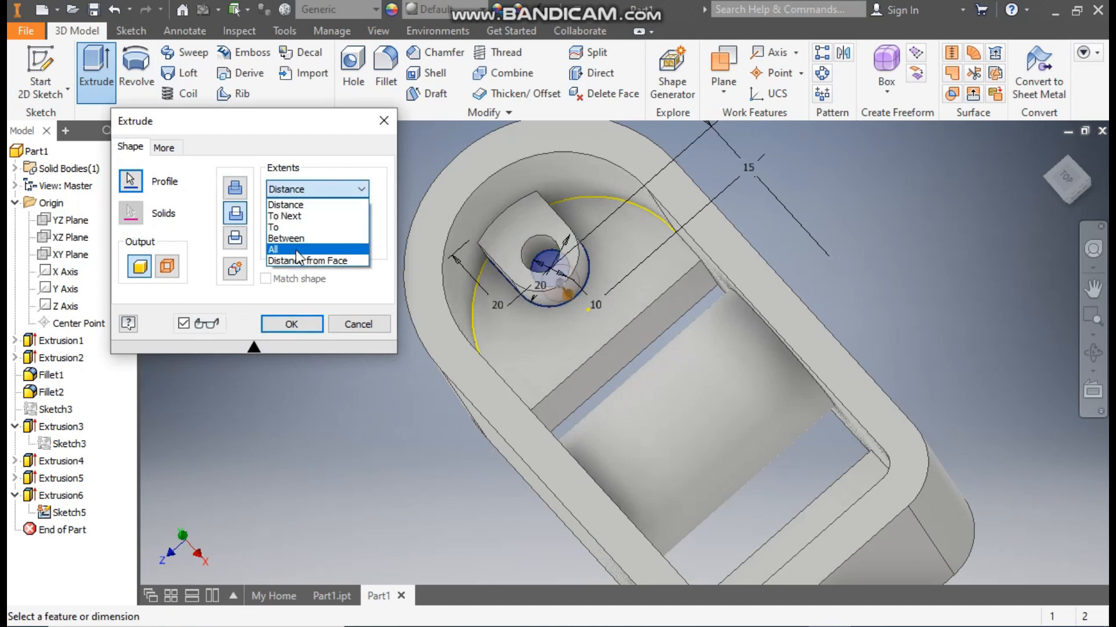
pyautogui.click(295, 250)
pyautogui.scroll(3, 567, 295)
pyautogui.click(305, 326)
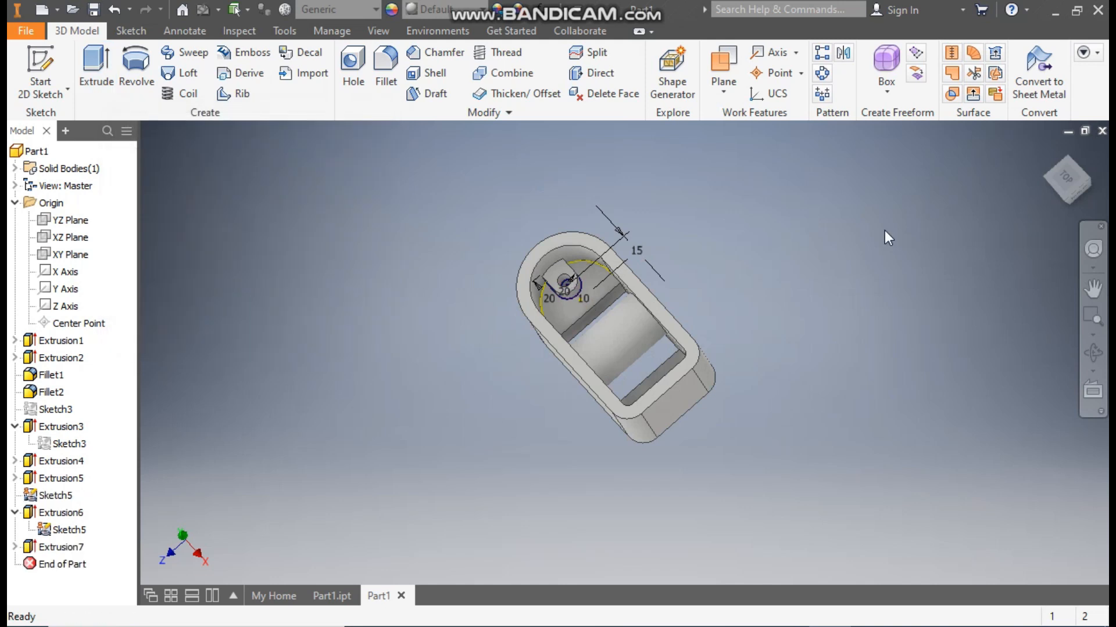
# - Return the model to the home view and hide the boss sketch
pyautogui.click(1048, 153)
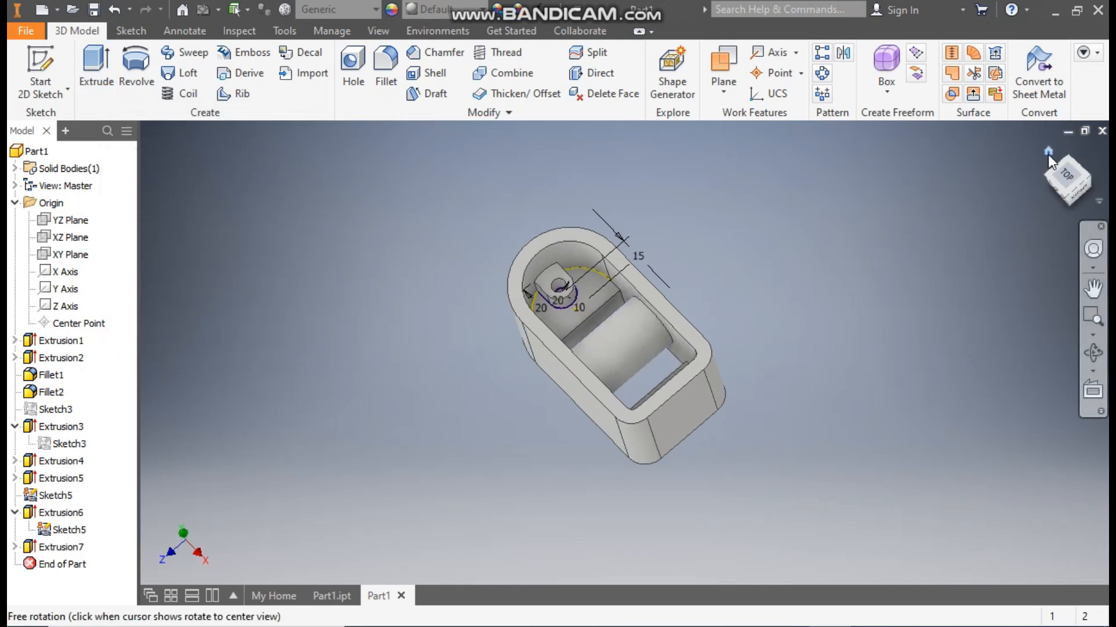
pyautogui.click(68, 530)
pyautogui.click(699, 321)
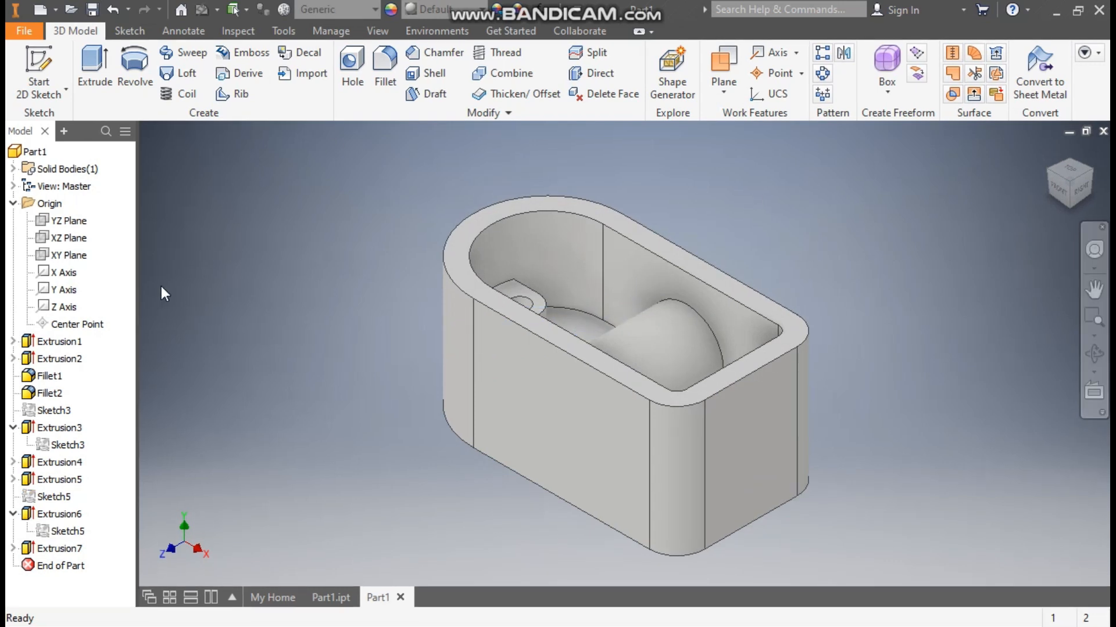
# - Create a sketch on the XY plane and finish it without drawing any geometry
pyautogui.click(82, 263)
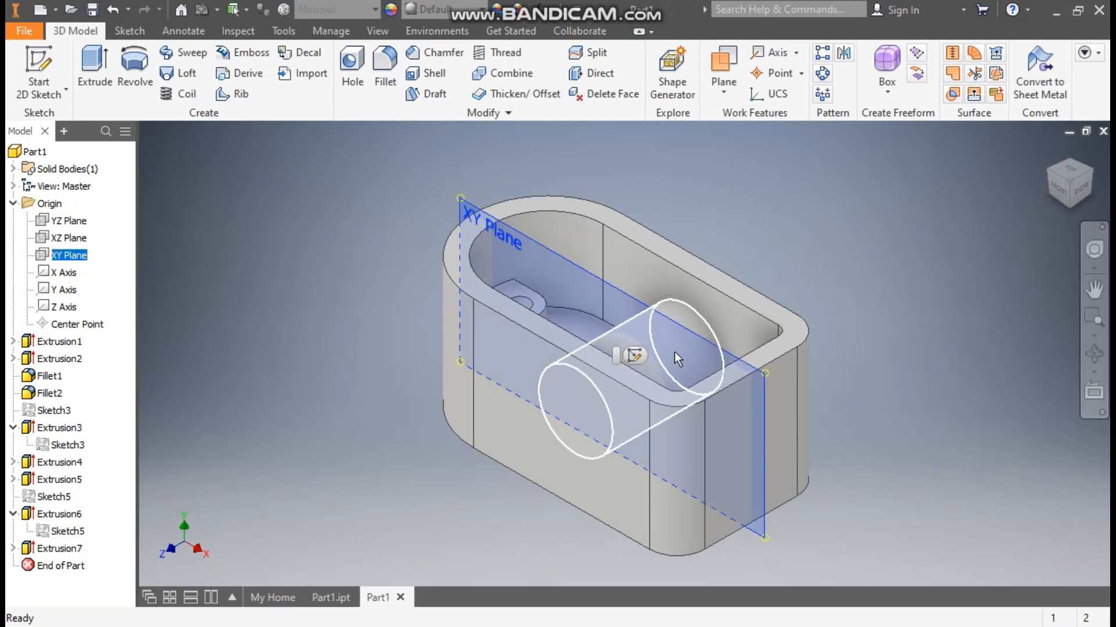
pyautogui.click(639, 358)
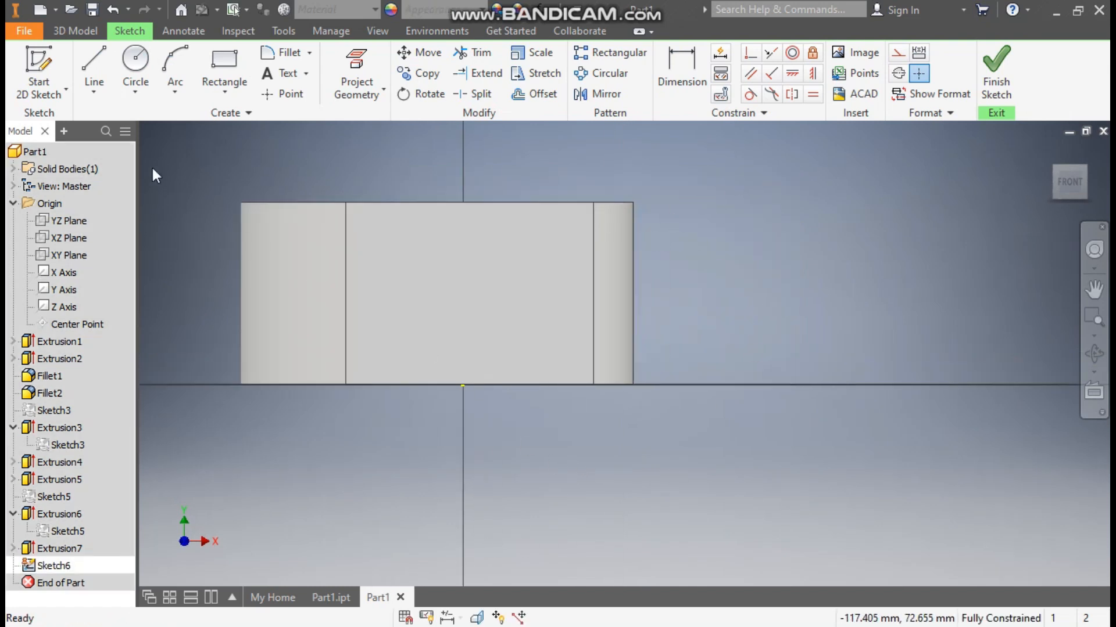
pyautogui.click(143, 61)
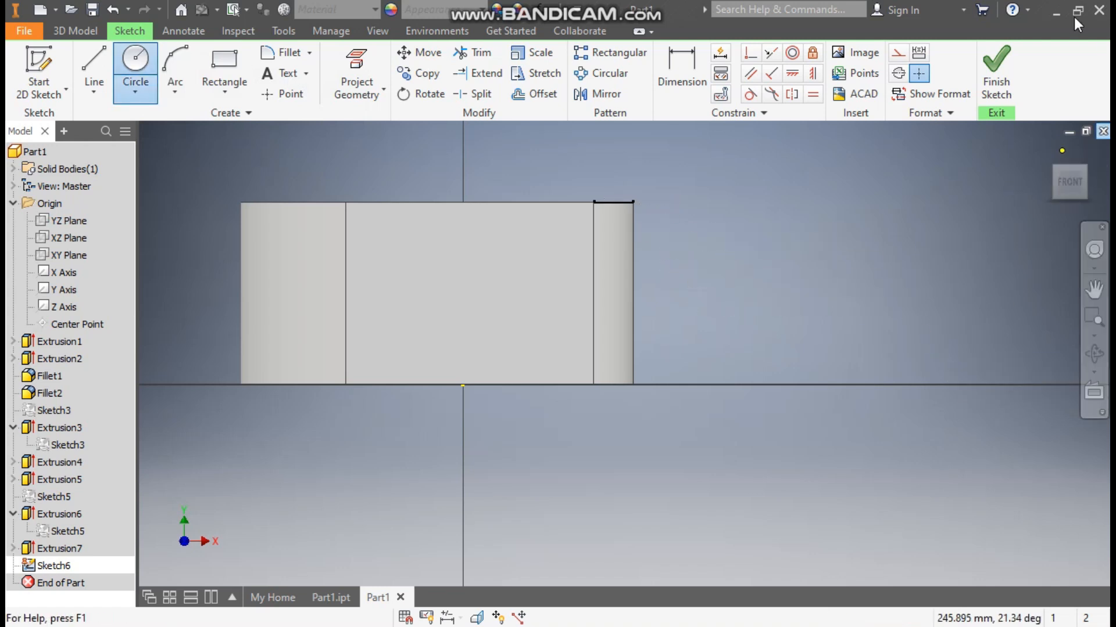
pyautogui.click(1004, 78)
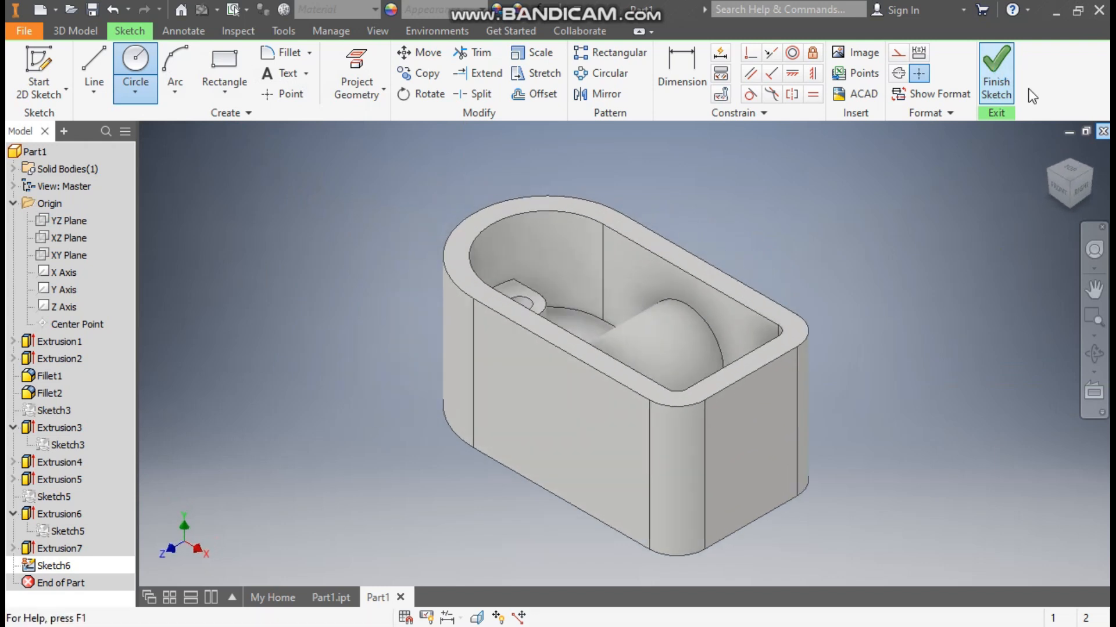
# - Redefine the empty last sketch onto the bottom face of the housing
pyautogui.click(61, 567)
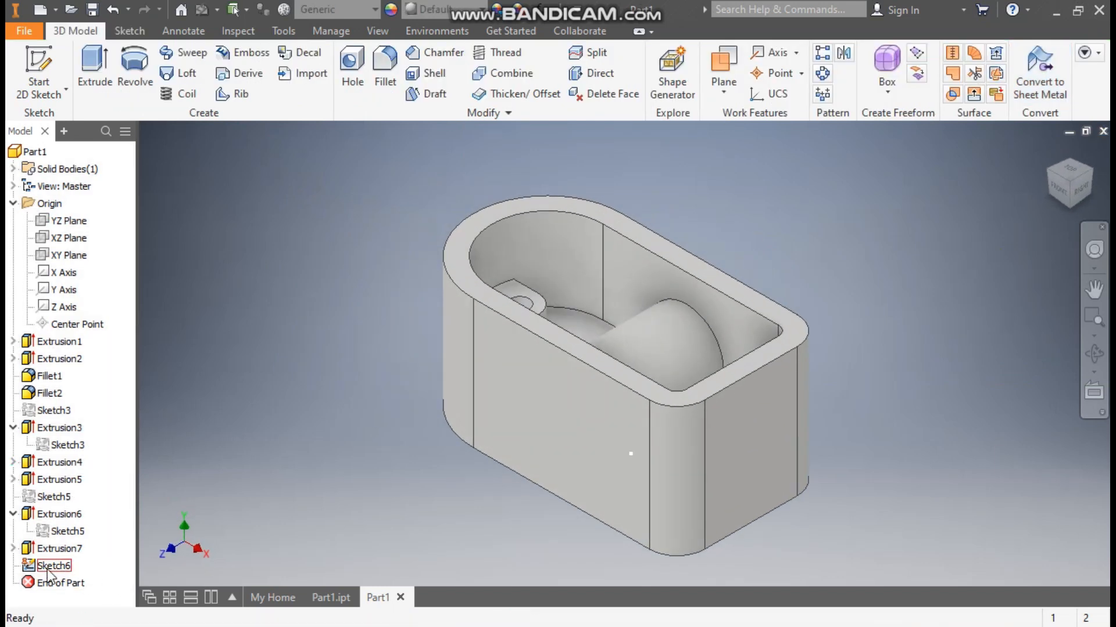
pyautogui.moveTo(291, 456); pyautogui.dragTo(344, 360, button='middle')
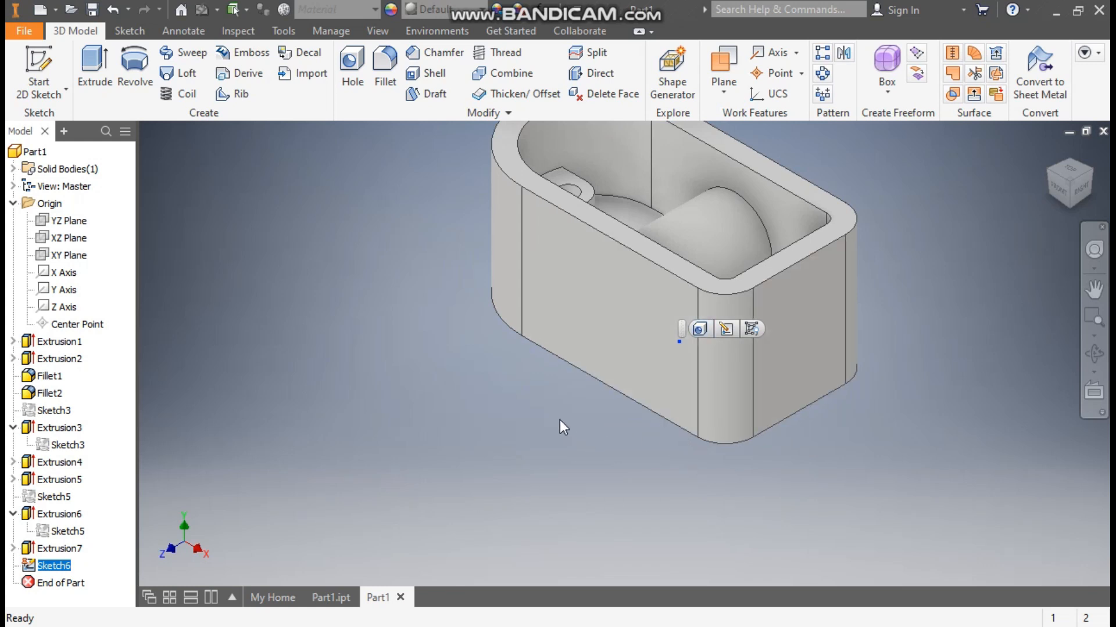
pyautogui.rightClick(65, 572)
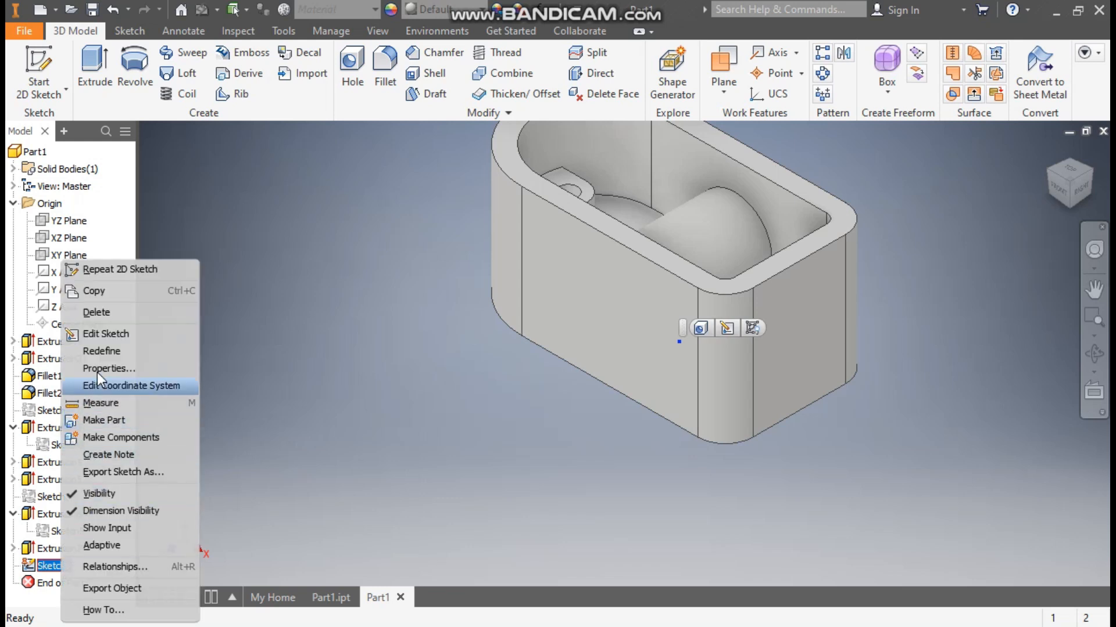
pyautogui.click(112, 351)
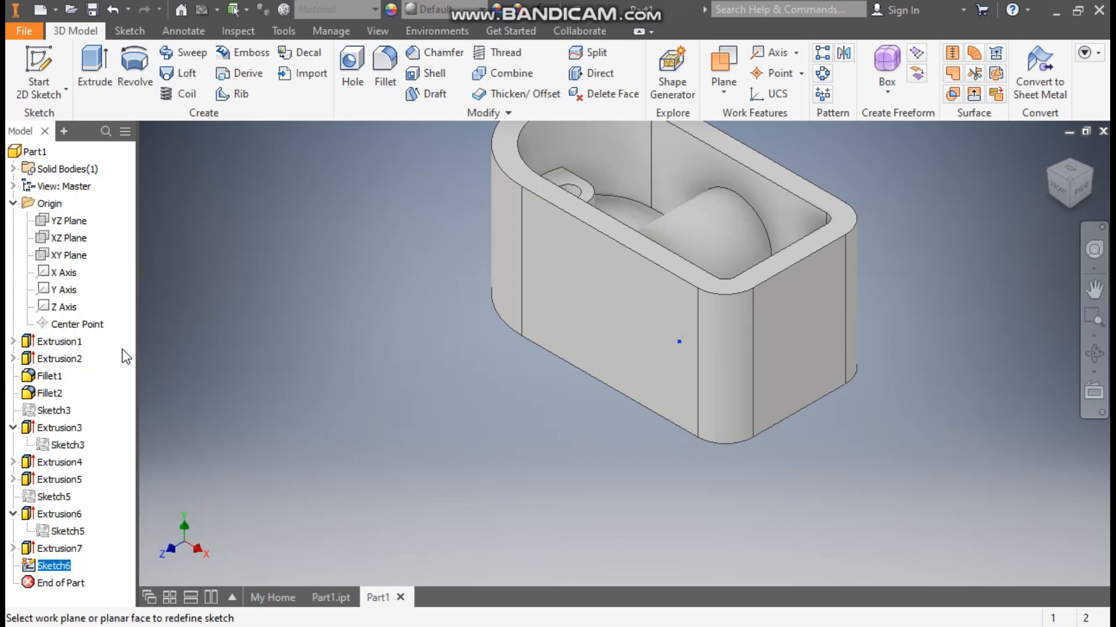
pyautogui.click(1072, 208)
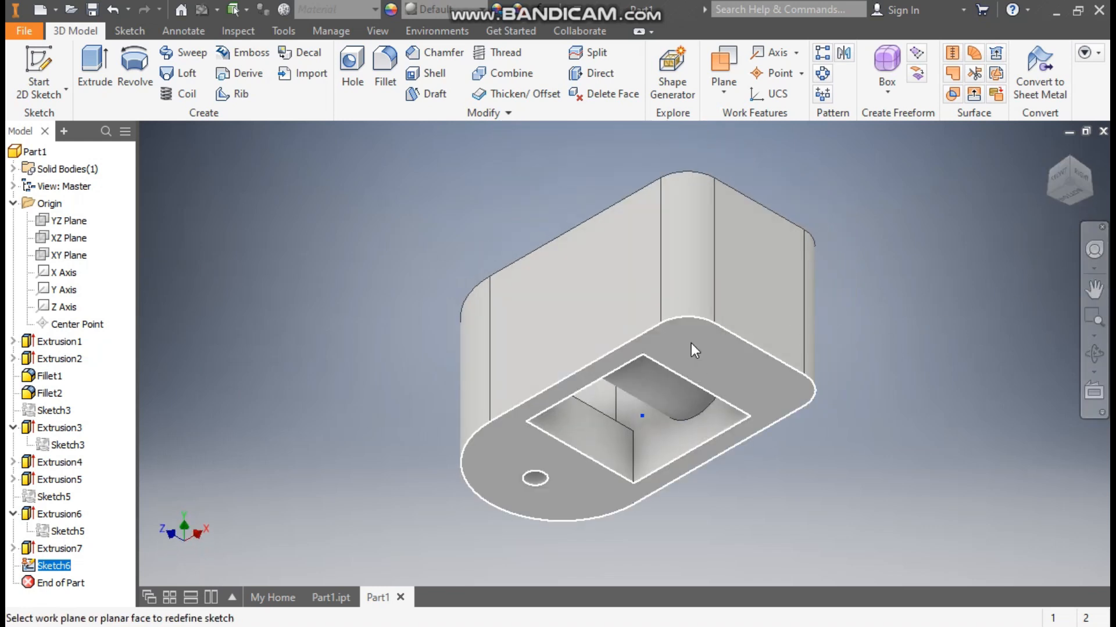
pyautogui.click(693, 344)
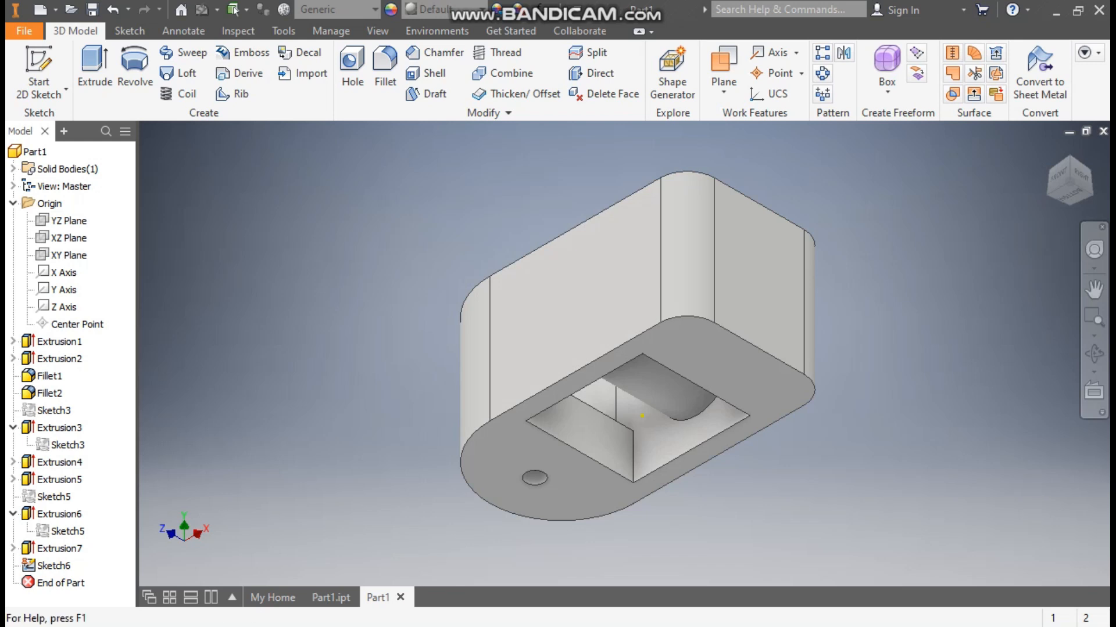
# - In the bottom-face sketch, draw a lug outline at the rounded corner: vertical line about 49 mm, sloping line to the long edge, line back to the arc
pyautogui.doubleClick(55, 566)
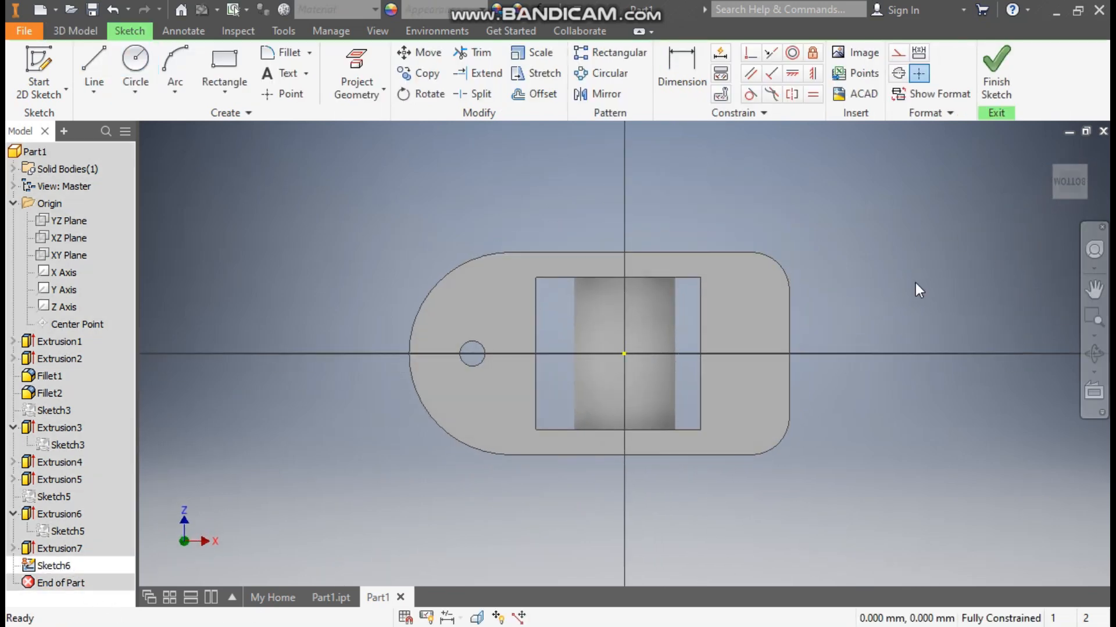
pyautogui.click(94, 65)
pyautogui.moveTo(813, 272); pyautogui.dragTo(720, 301, button='middle')
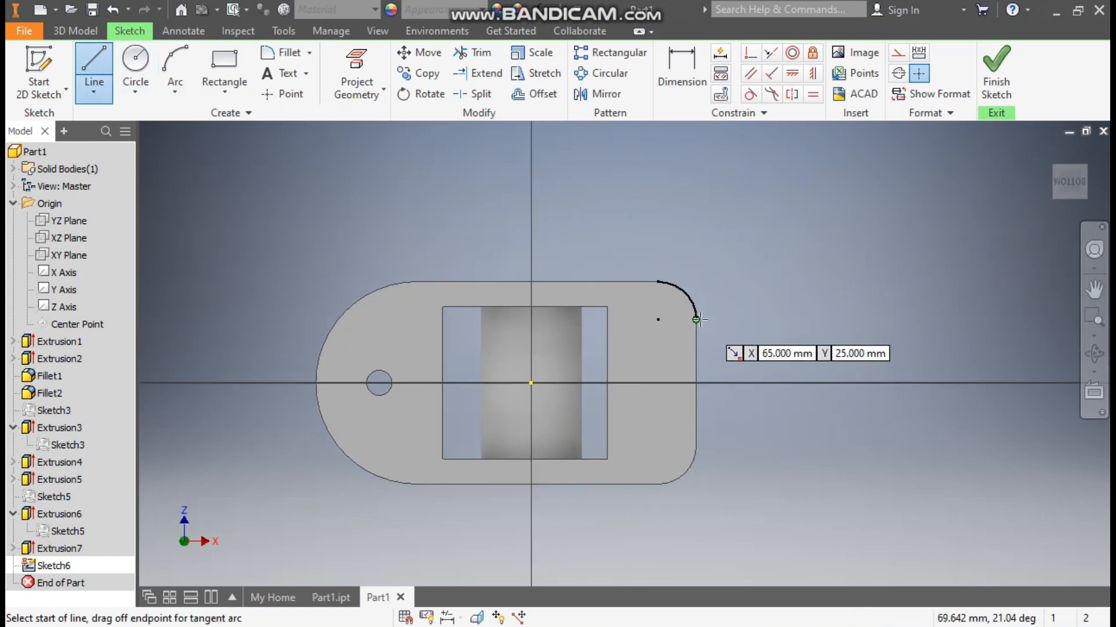
pyautogui.click(697, 319)
pyautogui.click(697, 198)
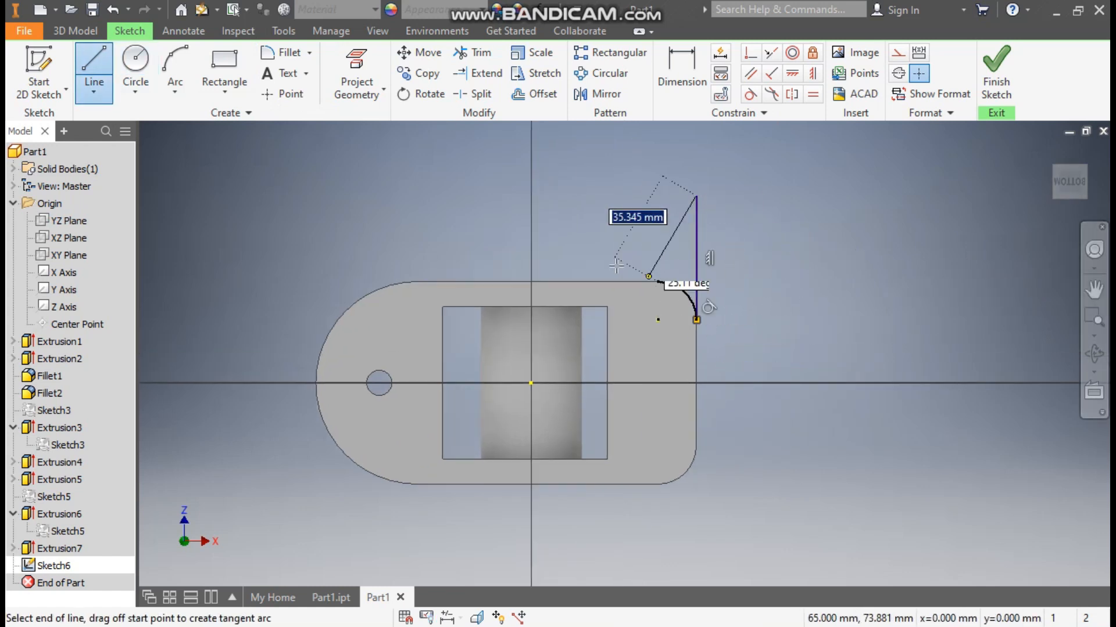
pyautogui.click(577, 282)
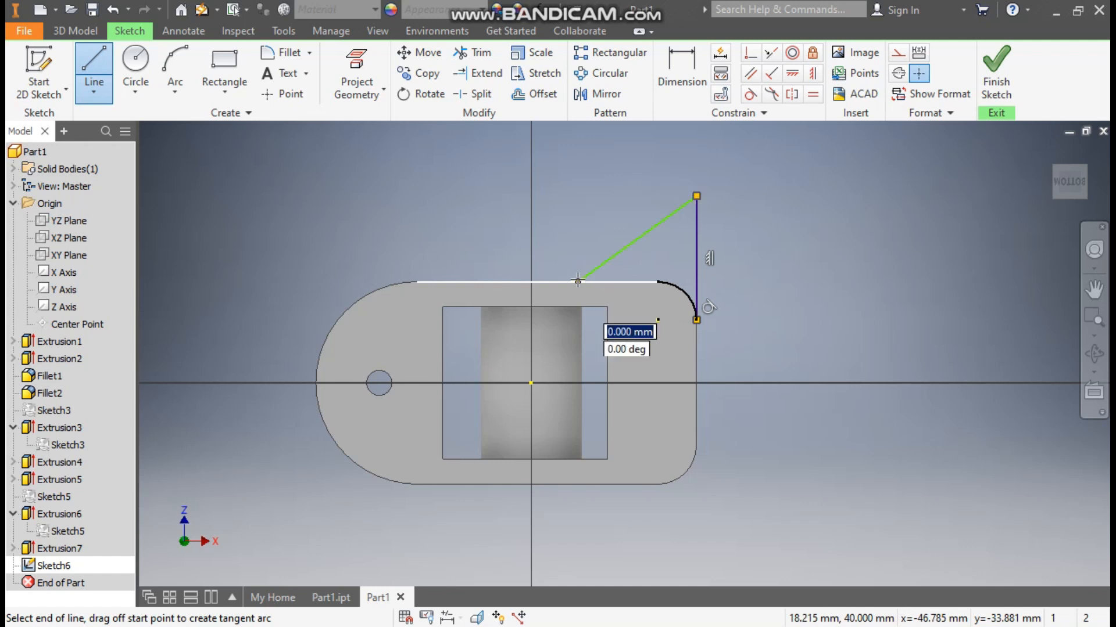
pyautogui.click(658, 282)
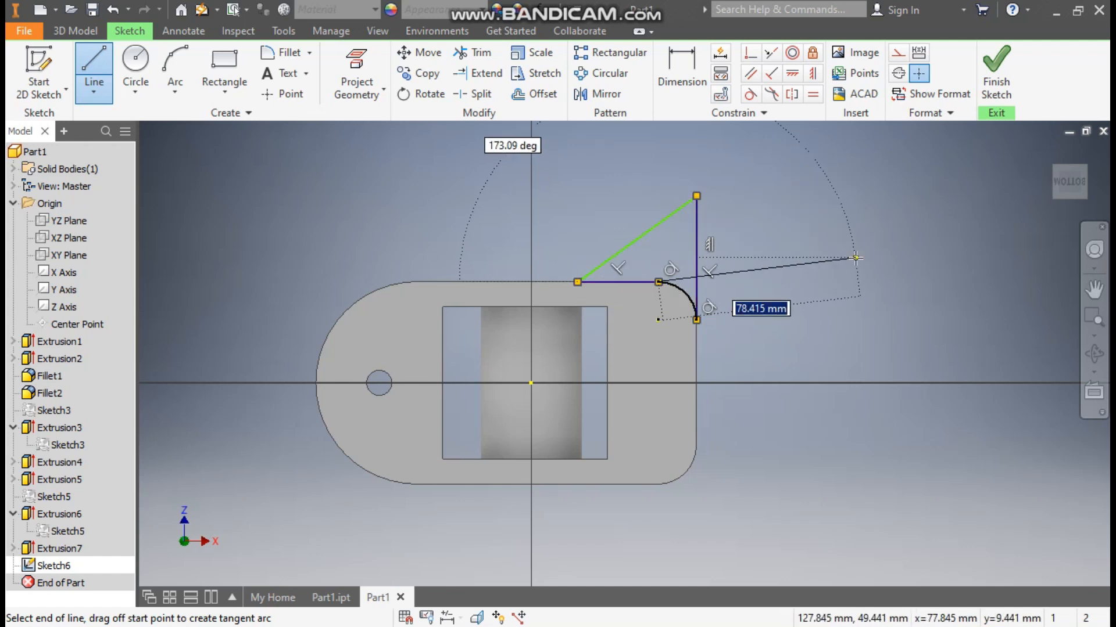
pyautogui.press('Escape')
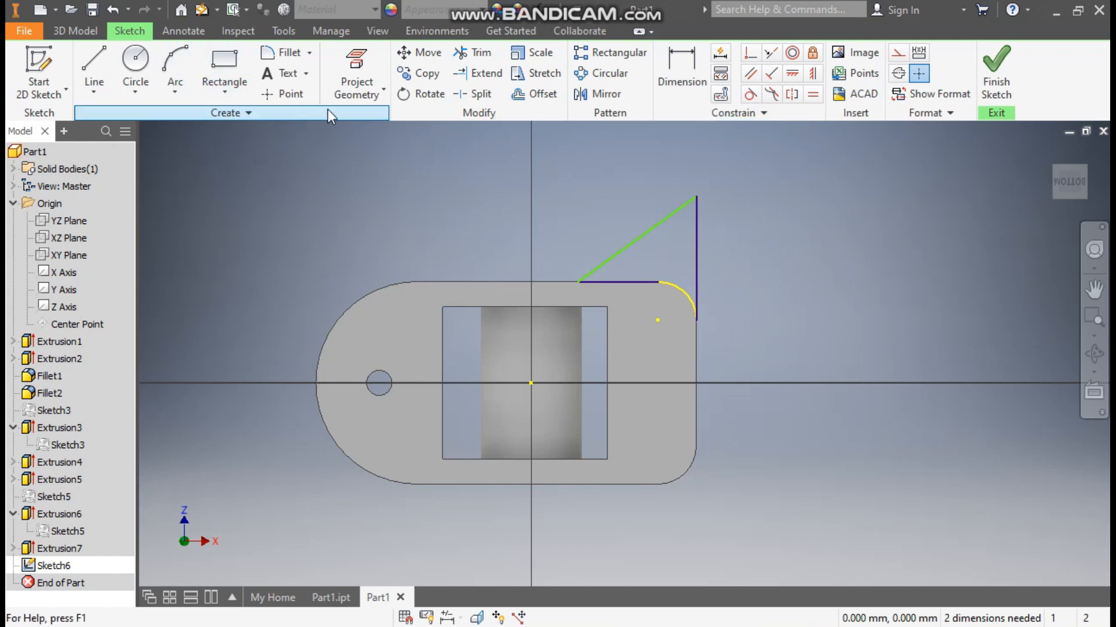
# - Round the lug outline's outer corner between the sloping and vertical lines with a 15 mm 2D fillet
pyautogui.click(279, 55)
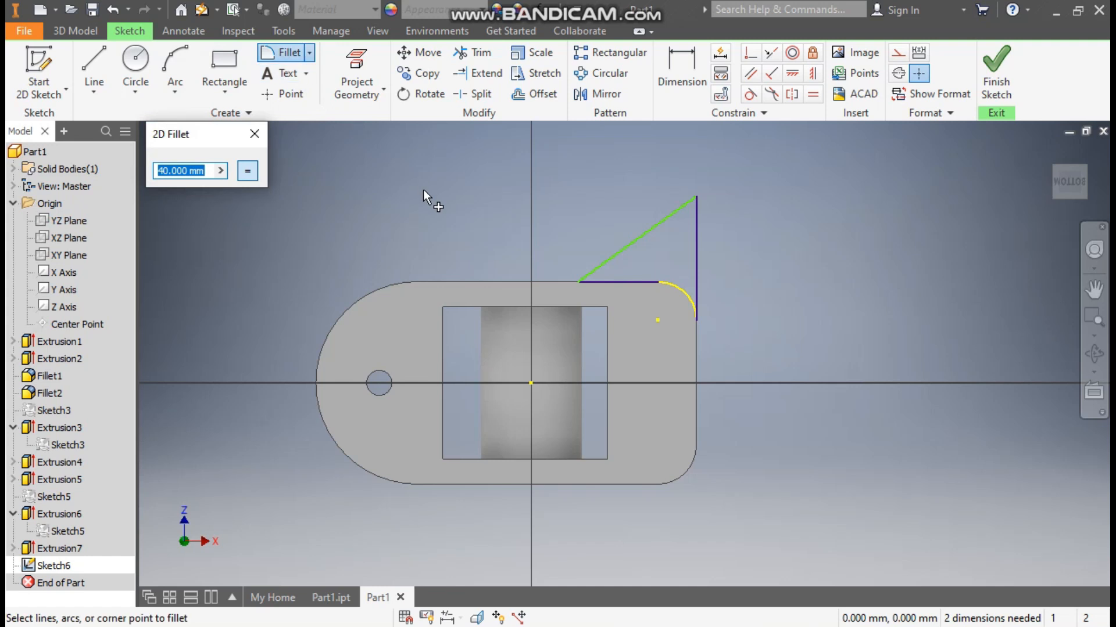
pyautogui.write('15')
pyautogui.press('Escape')
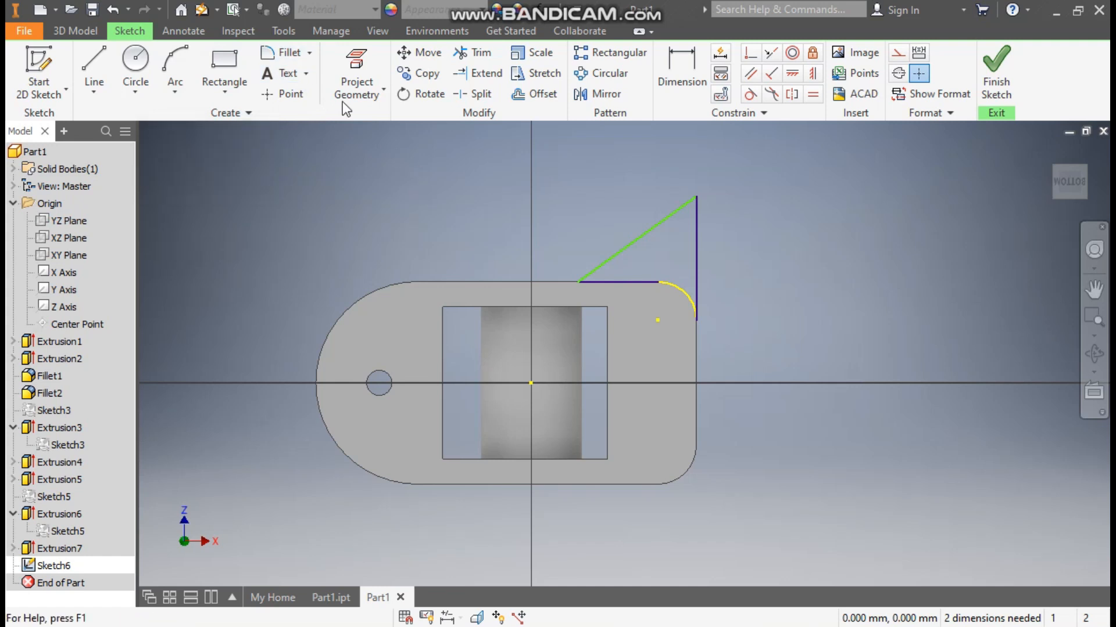
pyautogui.click(277, 54)
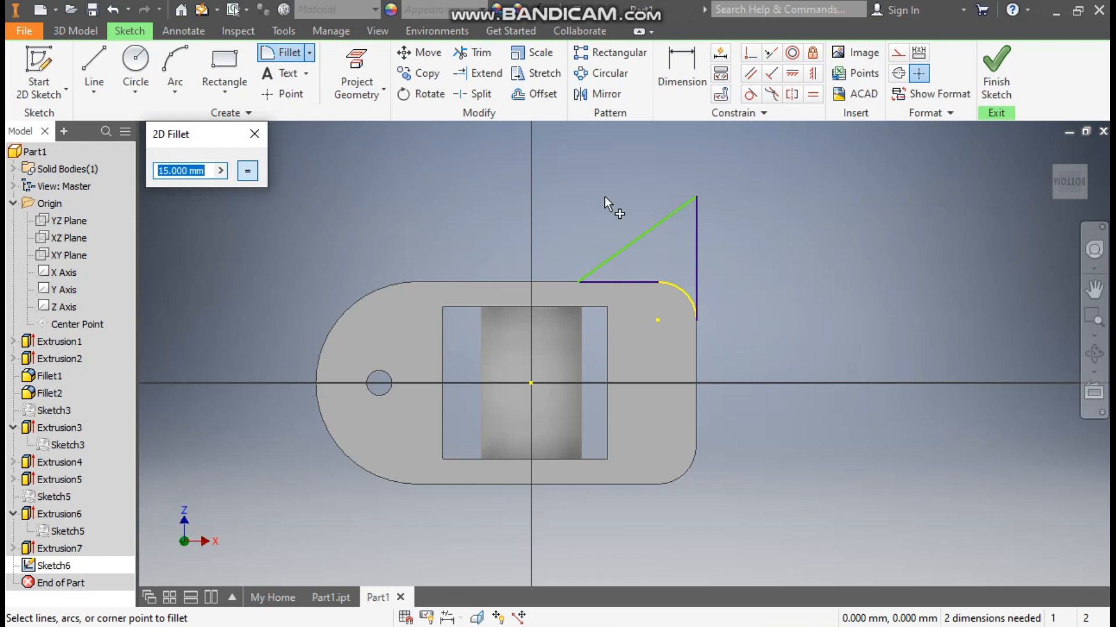
pyautogui.click(675, 212)
pyautogui.click(696, 223)
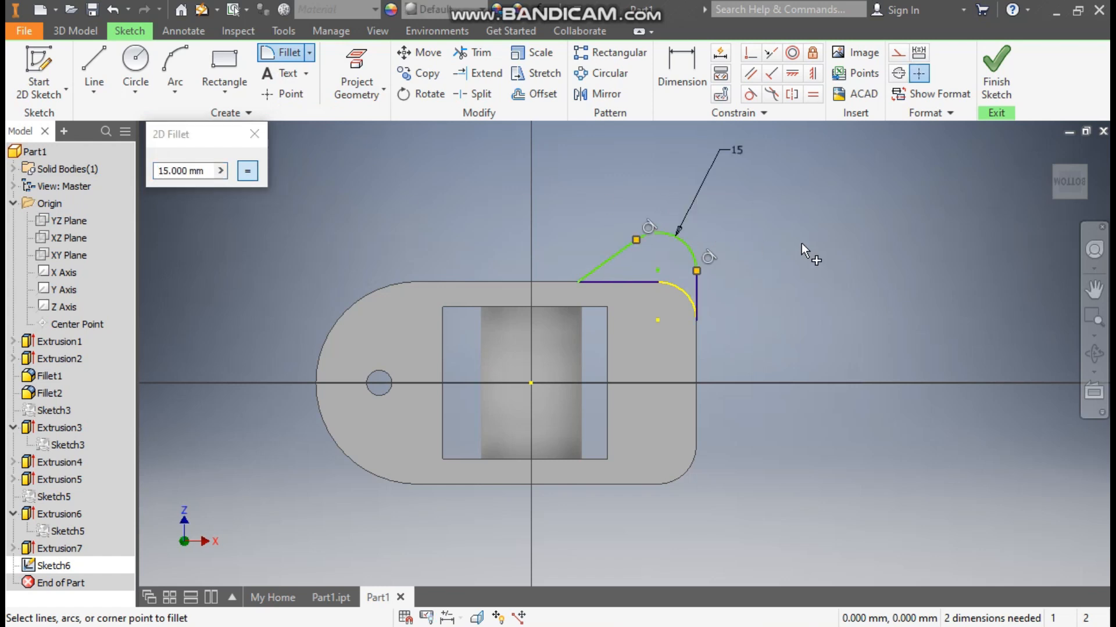
pyautogui.click(254, 134)
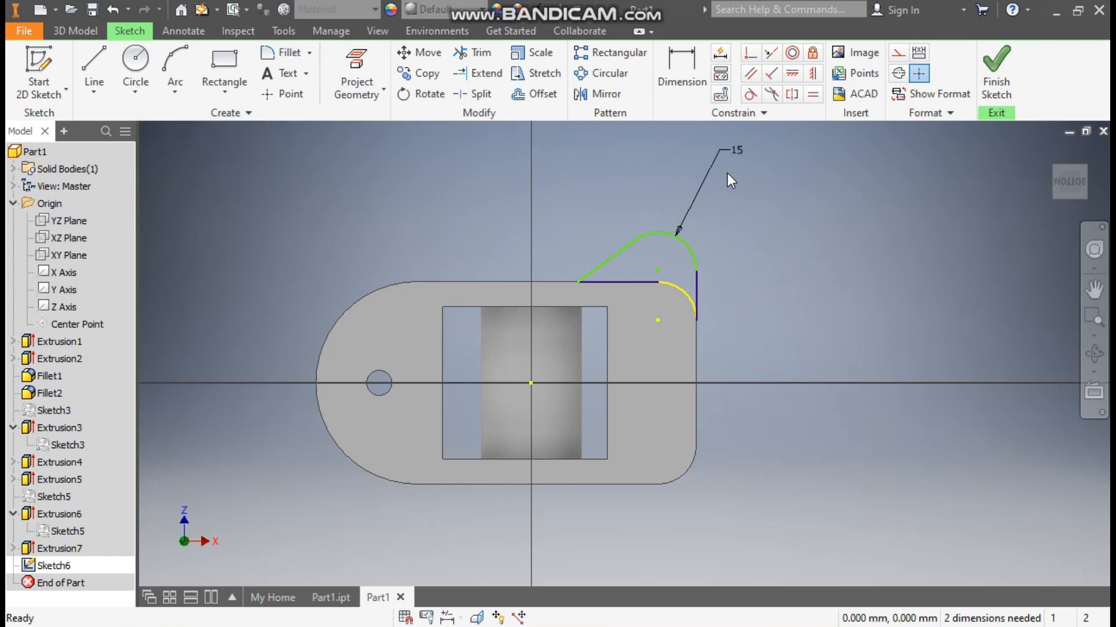
# - Dimension the lug fillet's centre point 15 mm from the lug's base line on the housing edge
pyautogui.click(684, 63)
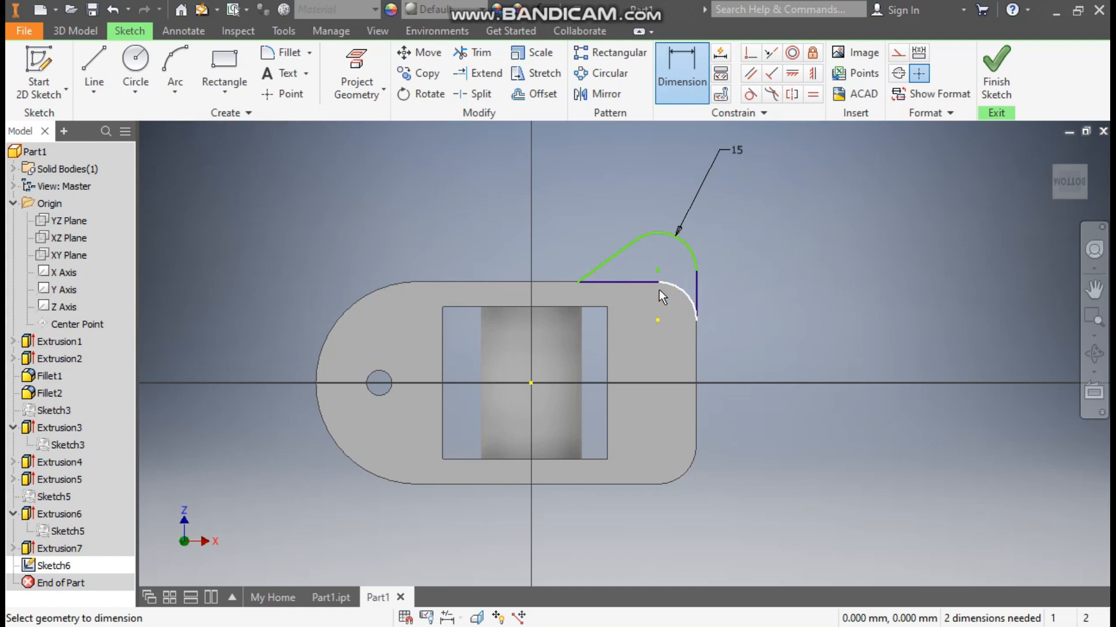
pyautogui.click(645, 282)
pyautogui.click(658, 271)
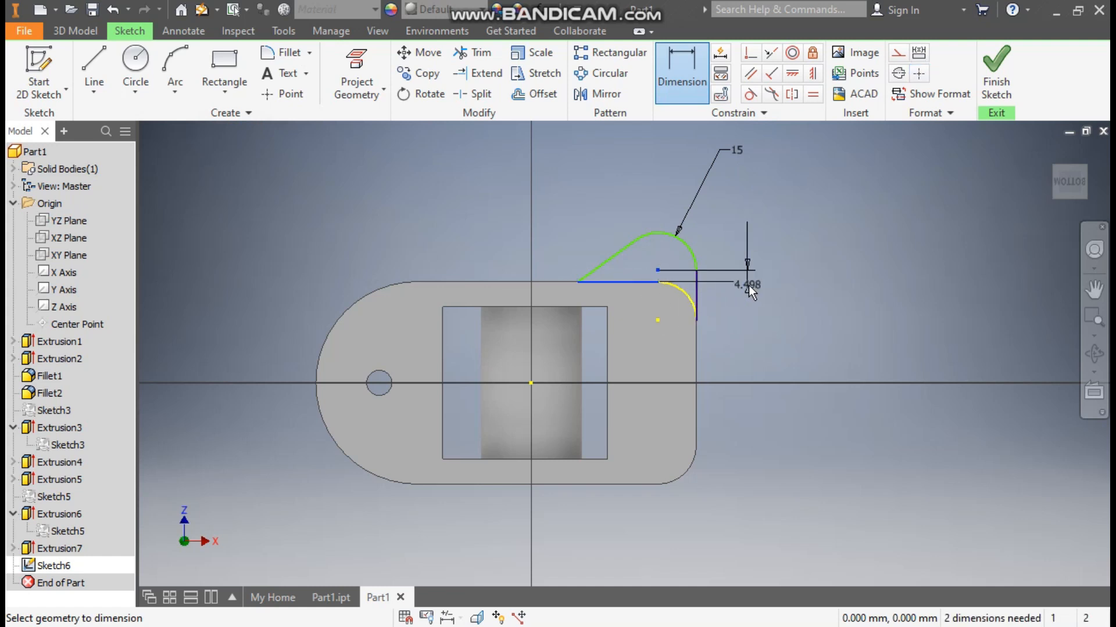
pyautogui.click(748, 285)
pyautogui.write('15')
pyautogui.press('Return')
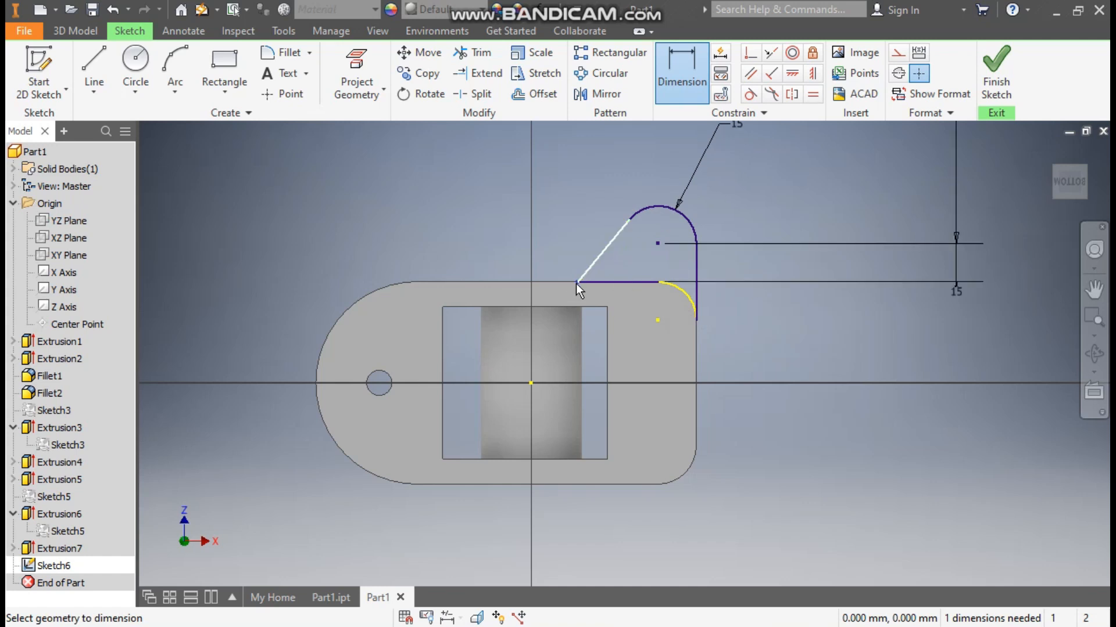
# - Dimension the horizontal distance between the lug's pointed end and the fillet centre to 40 mm
pyautogui.click(658, 244)
pyautogui.click(609, 172)
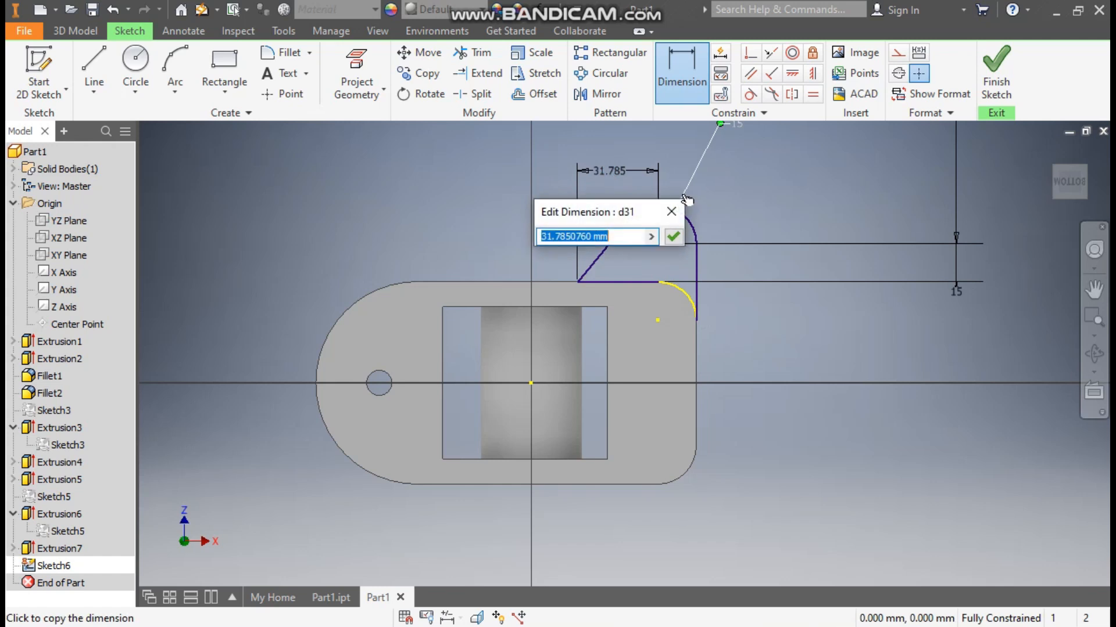
pyautogui.write('40')
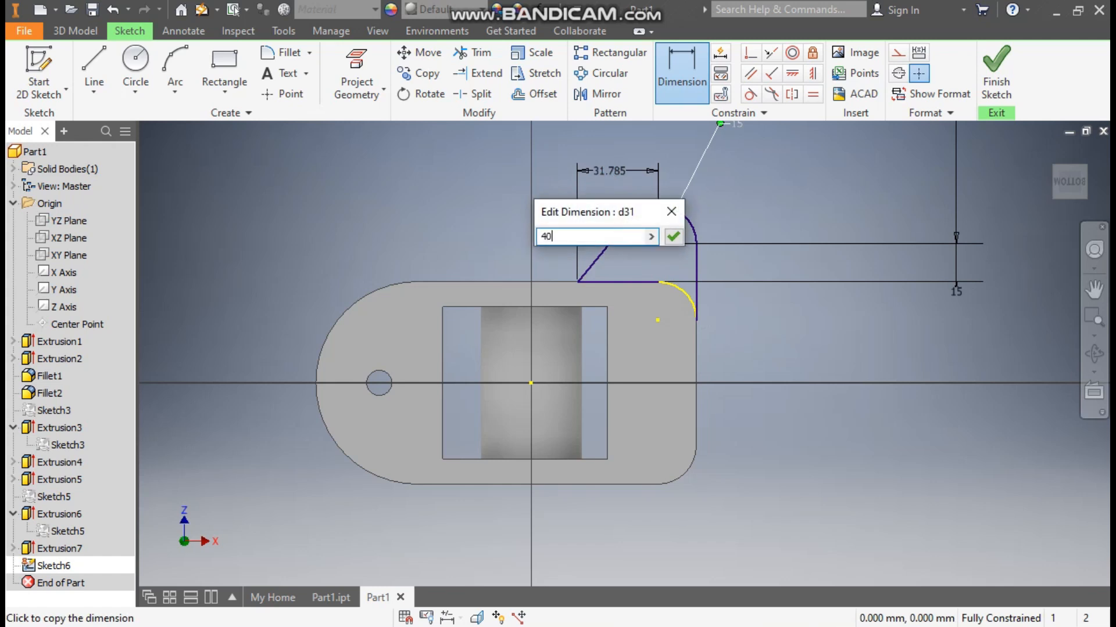
pyautogui.press('Return')
# - Draw a horizontal line from the origin past the housing's flat end and convert it to construction geometry
pyautogui.moveTo(761, 220); pyautogui.dragTo(771, 288, button='middle')
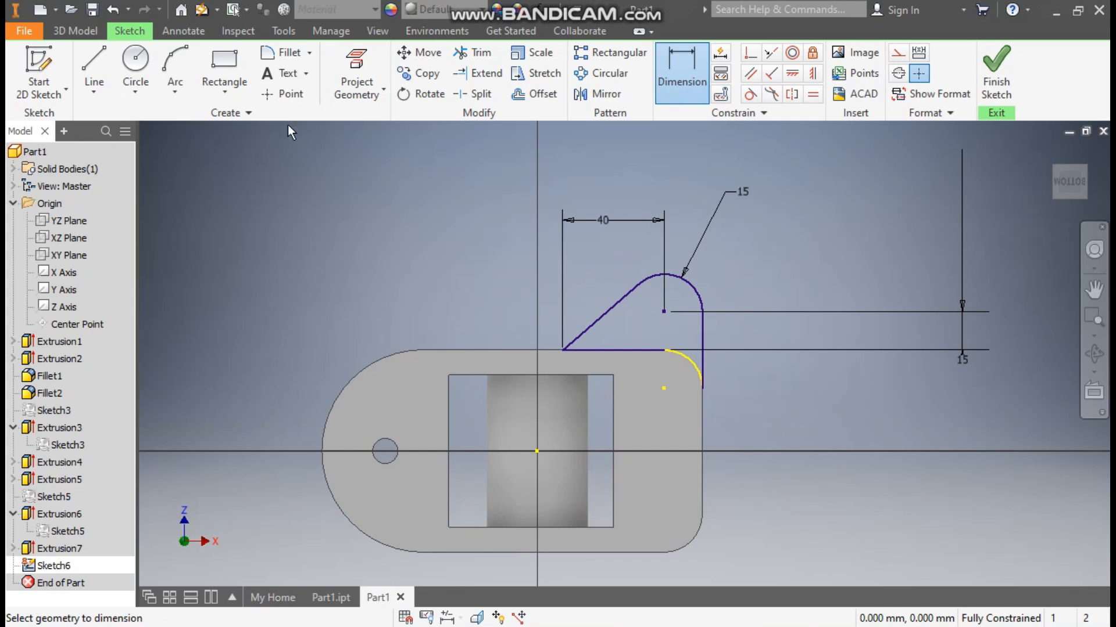
pyautogui.click(89, 61)
pyautogui.moveTo(476, 241); pyautogui.dragTo(482, 166, button='middle')
pyautogui.click(542, 378)
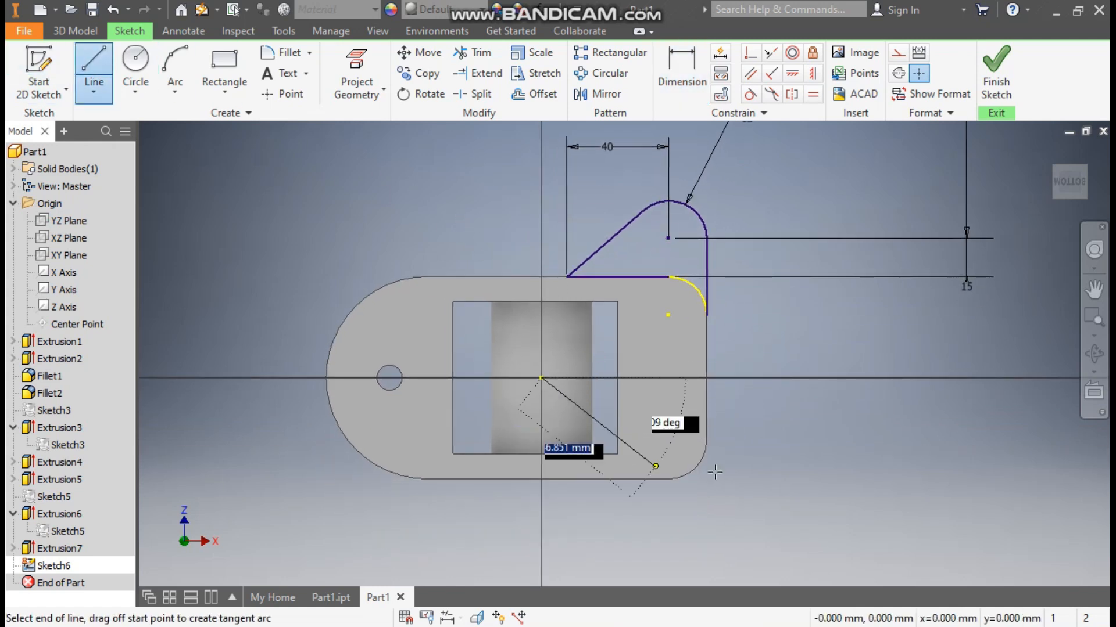
pyautogui.click(898, 378)
pyautogui.press('Escape')
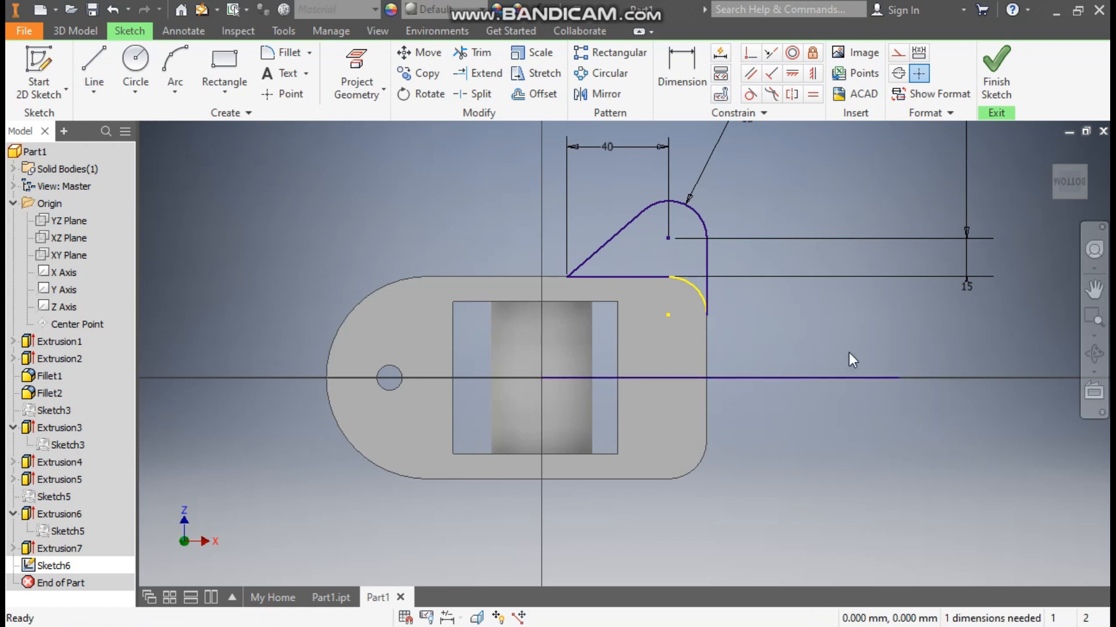
pyautogui.click(827, 378)
pyautogui.click(898, 52)
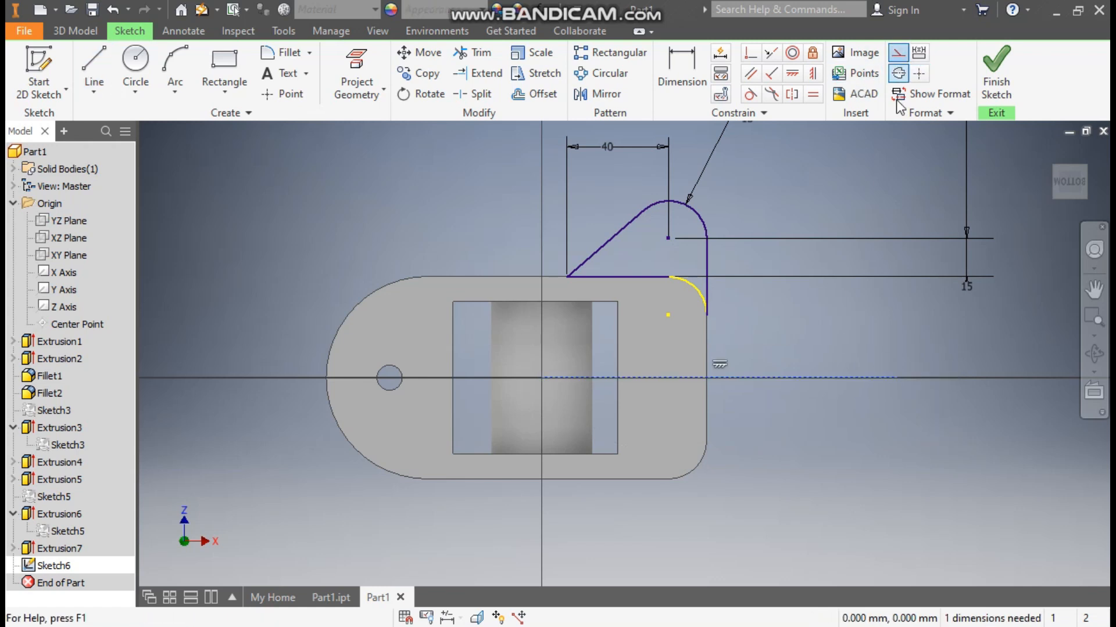
pyautogui.click(852, 314)
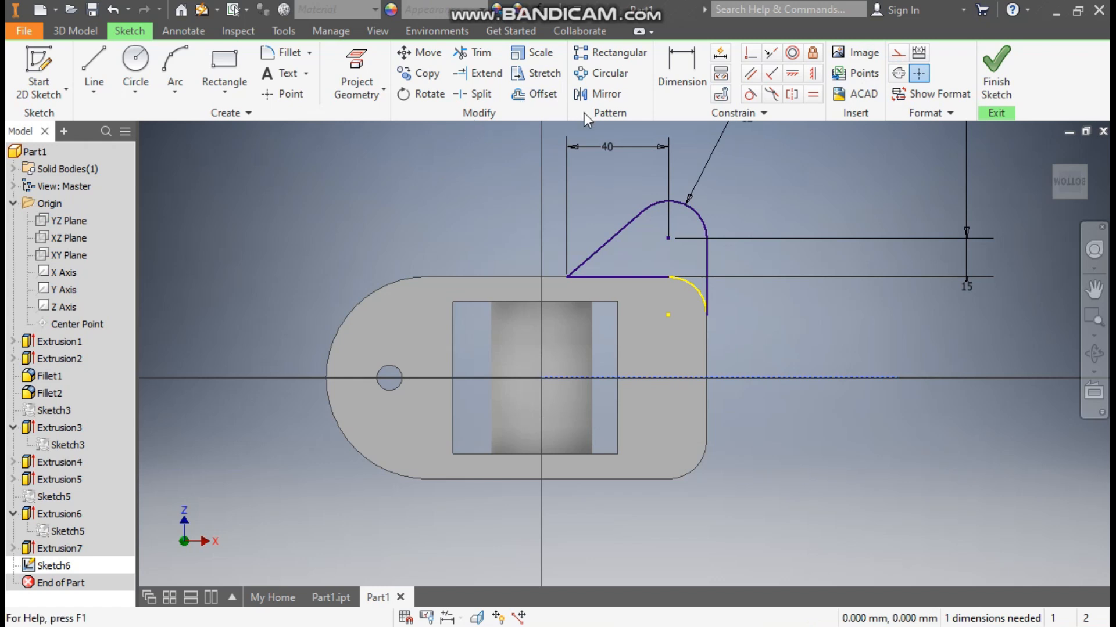
# - Mirror the complete lug outline about the horizontal construction line and finish the sketch
pyautogui.click(597, 94)
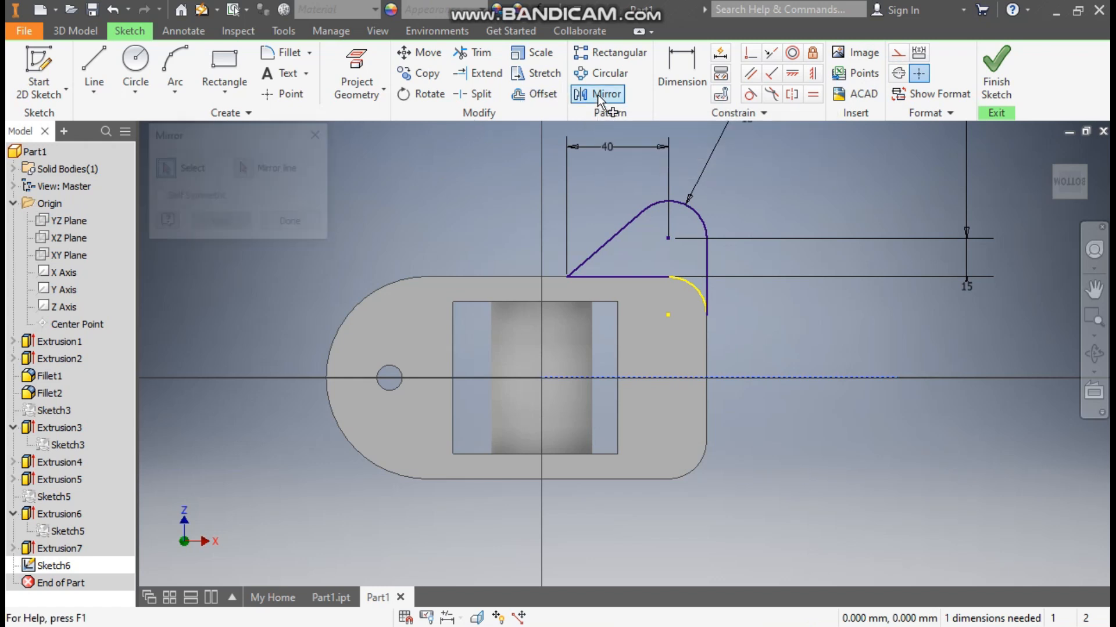
pyautogui.moveTo(777, 186); pyautogui.dragTo(543, 306)
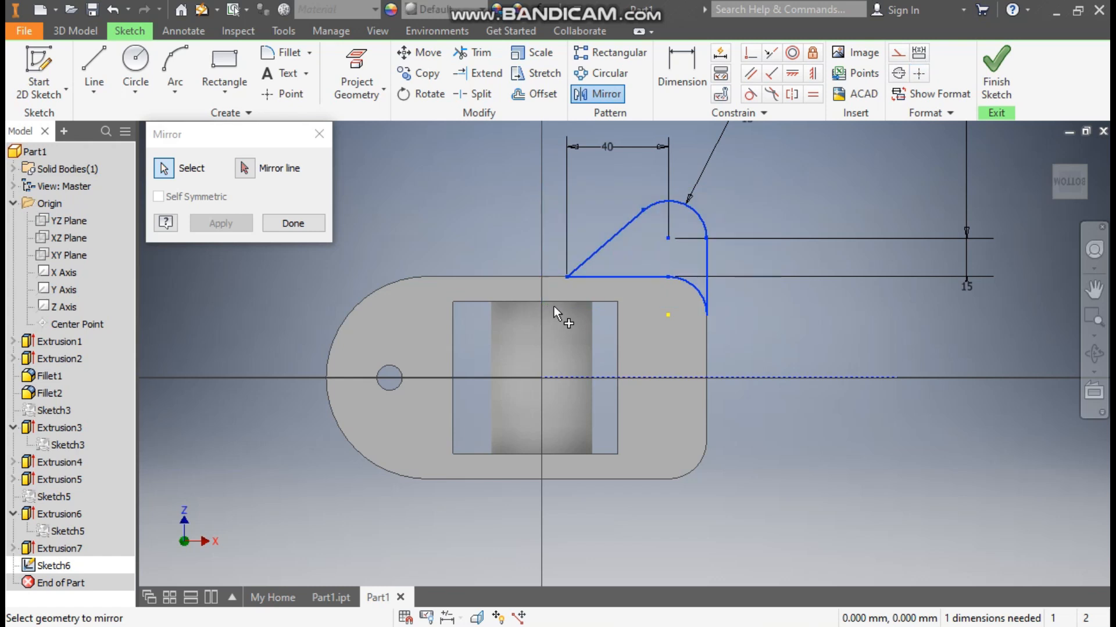
pyautogui.click(244, 168)
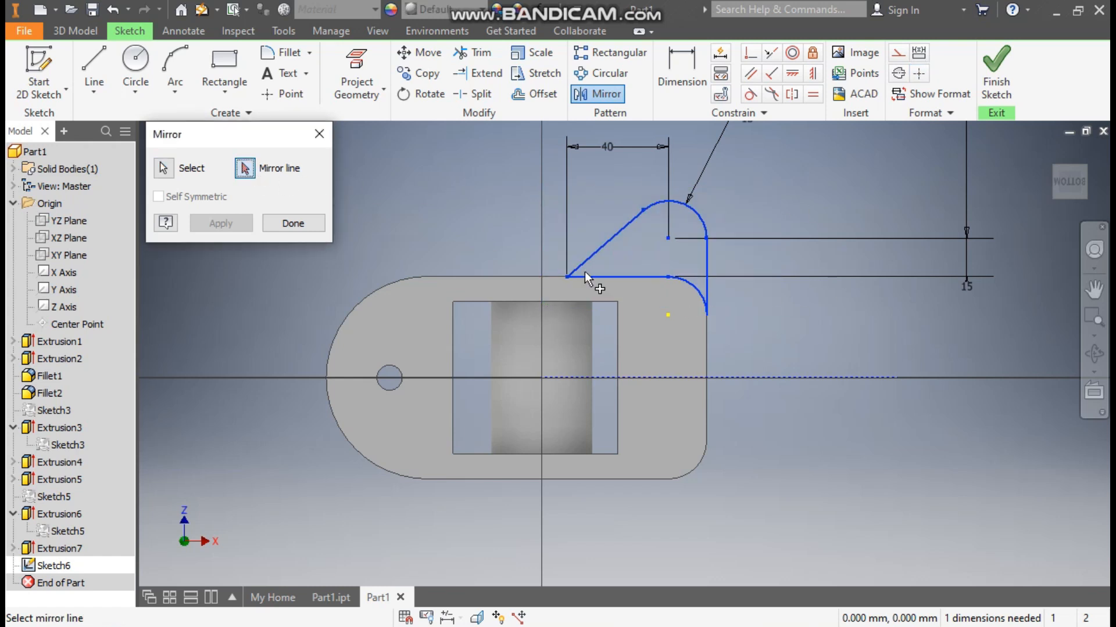
pyautogui.click(654, 378)
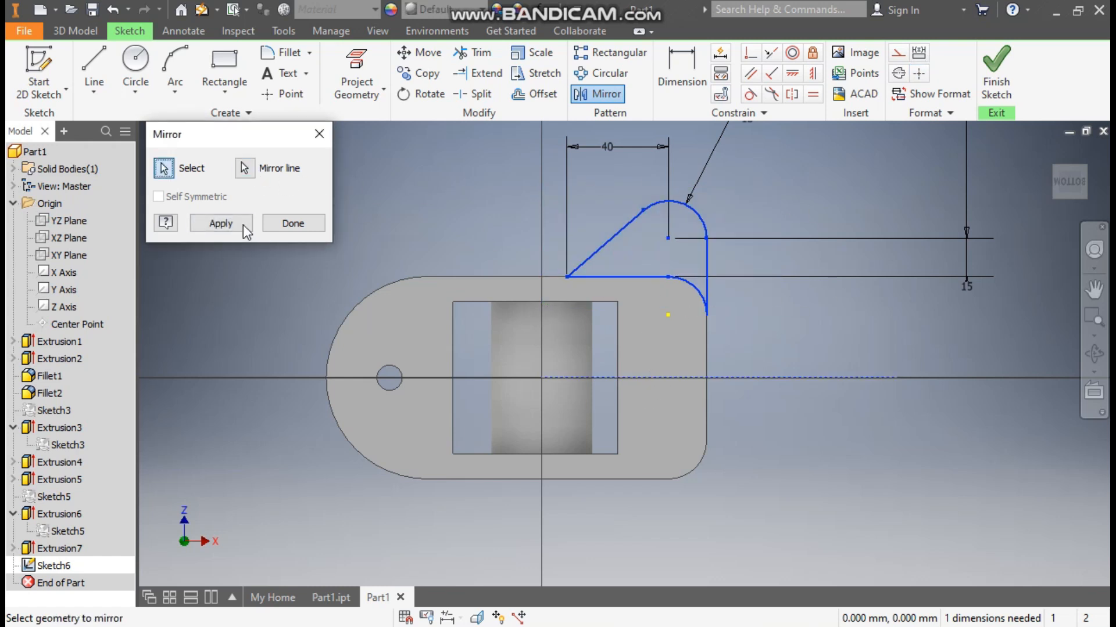
pyautogui.click(244, 230)
pyautogui.click(299, 224)
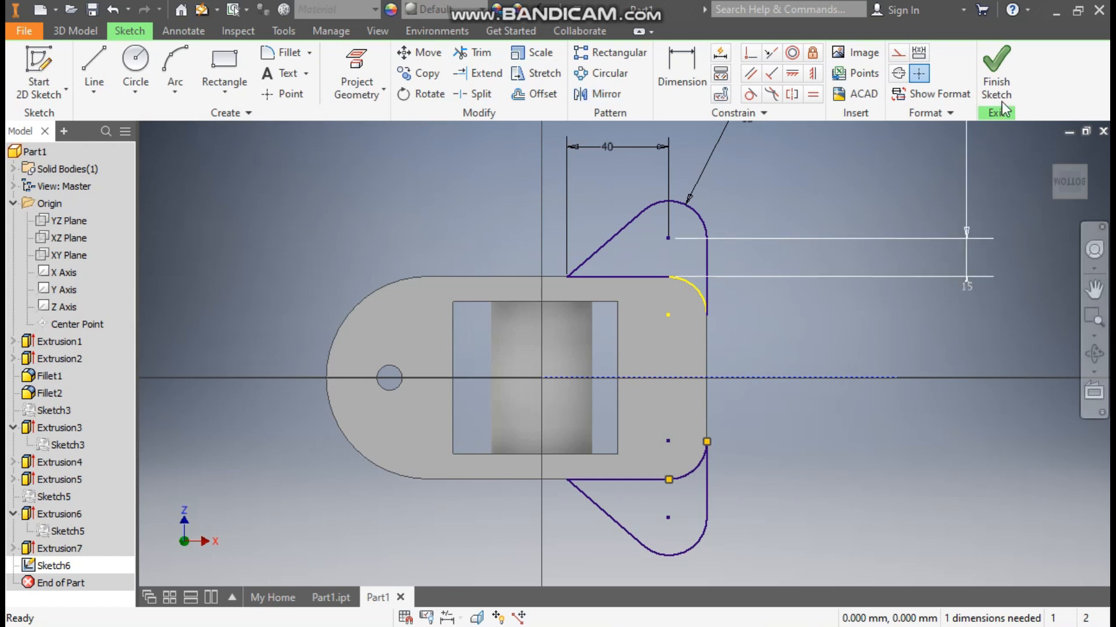
pyautogui.click(996, 70)
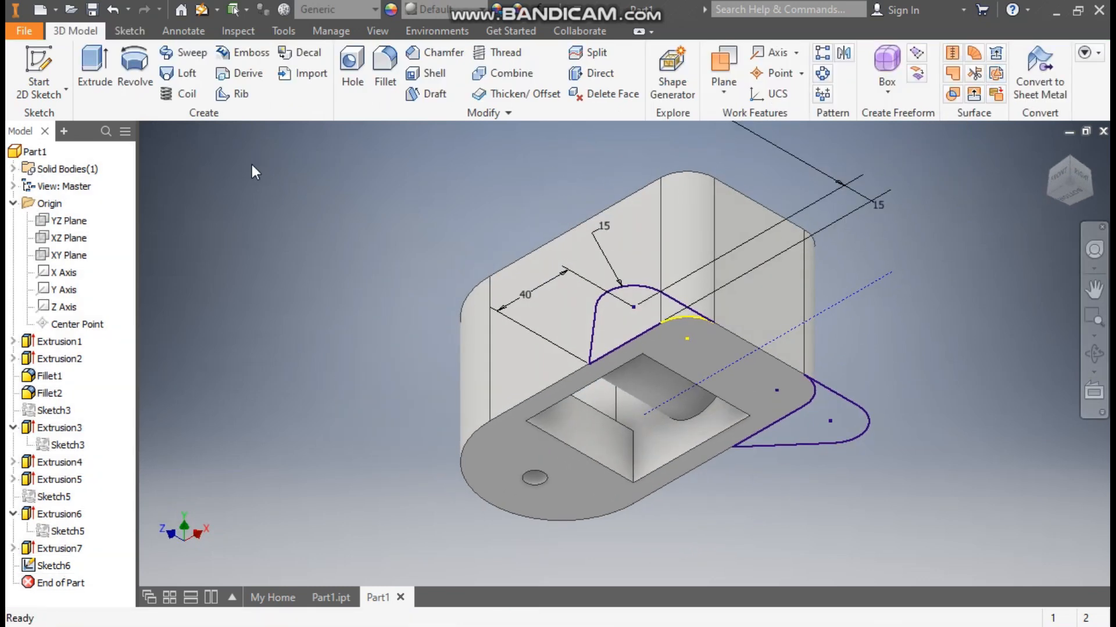
# - Extrude both mirrored lug profiles 15 mm upward along the housing sides, joined to the body
pyautogui.click(96, 65)
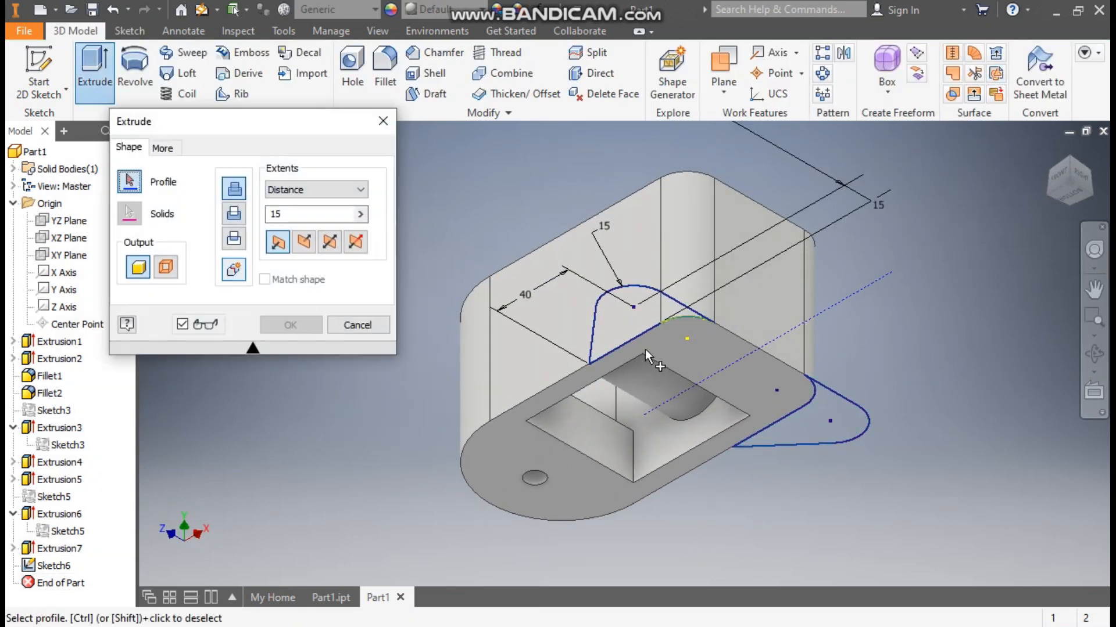
pyautogui.click(652, 313)
pyautogui.click(845, 429)
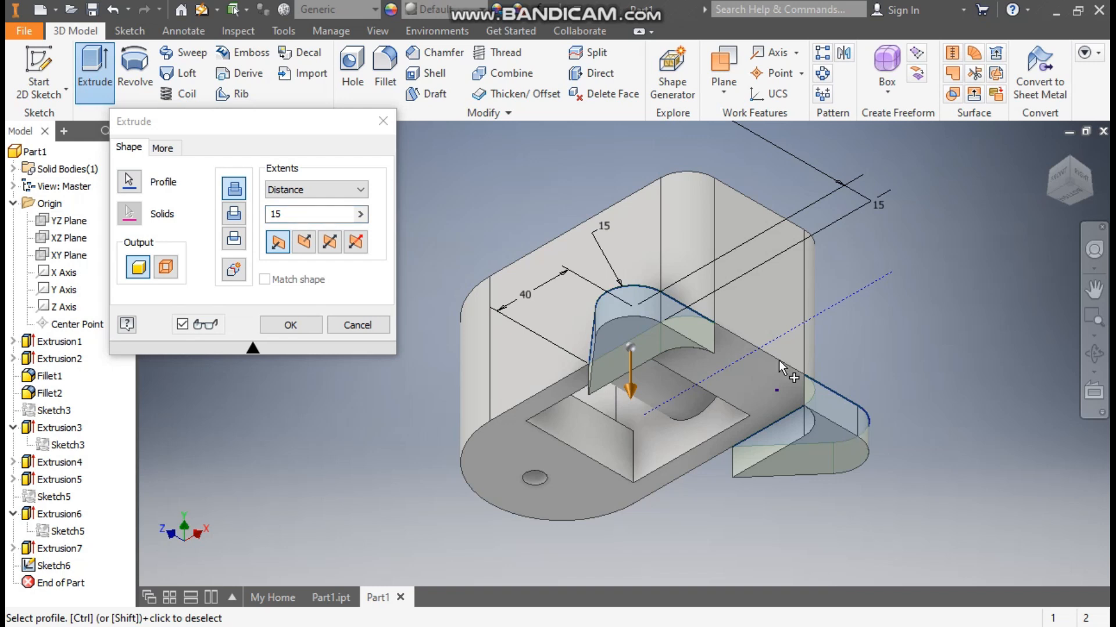
pyautogui.click(304, 243)
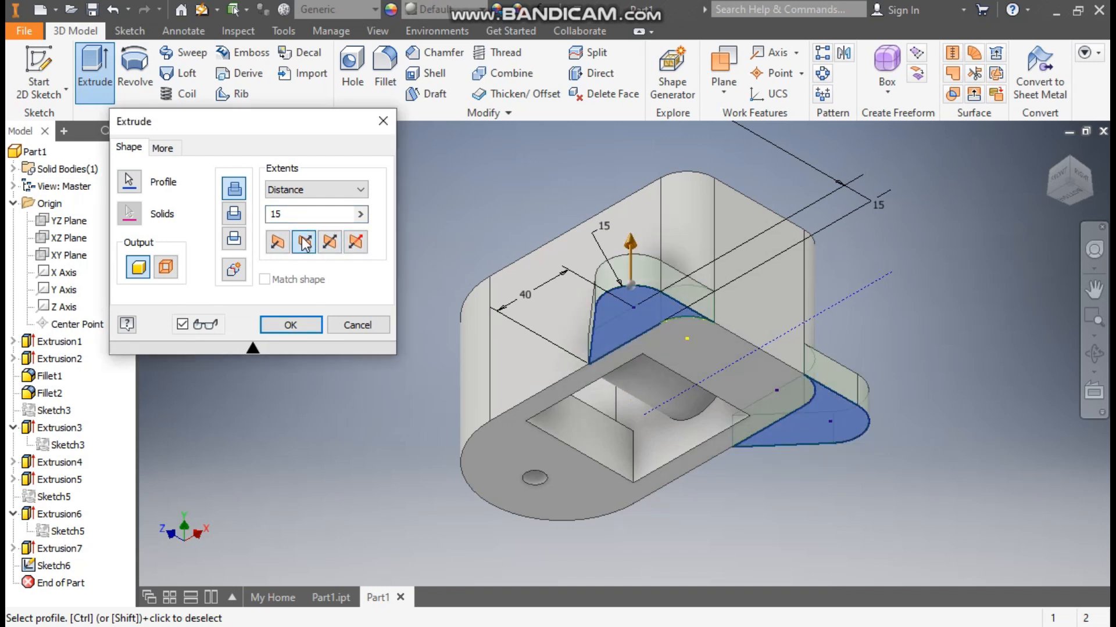
pyautogui.click(281, 214)
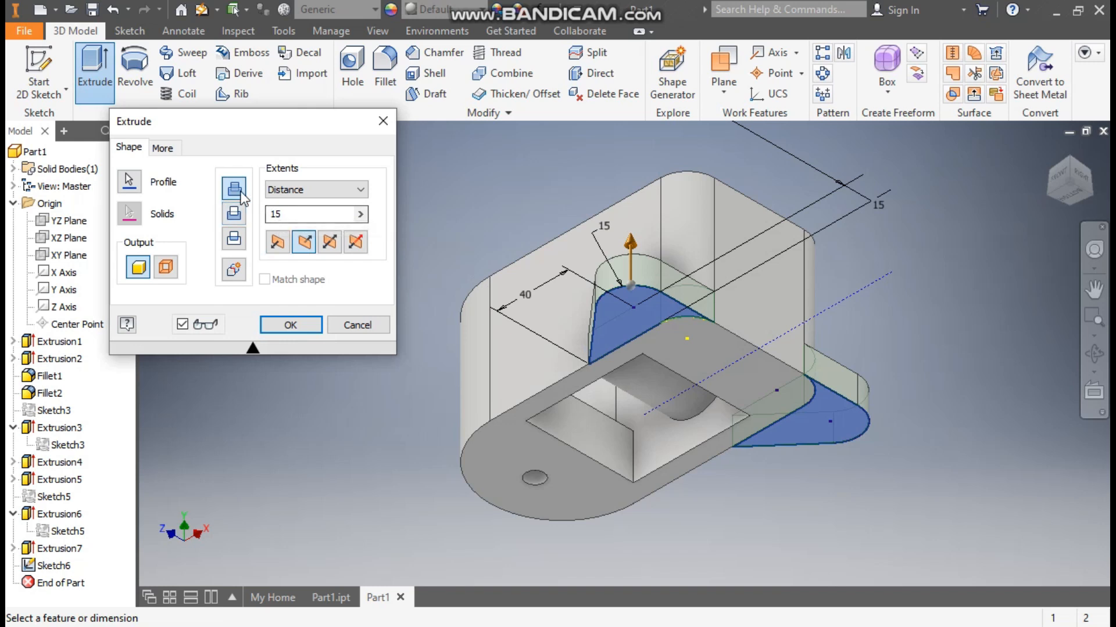
pyautogui.click(1052, 150)
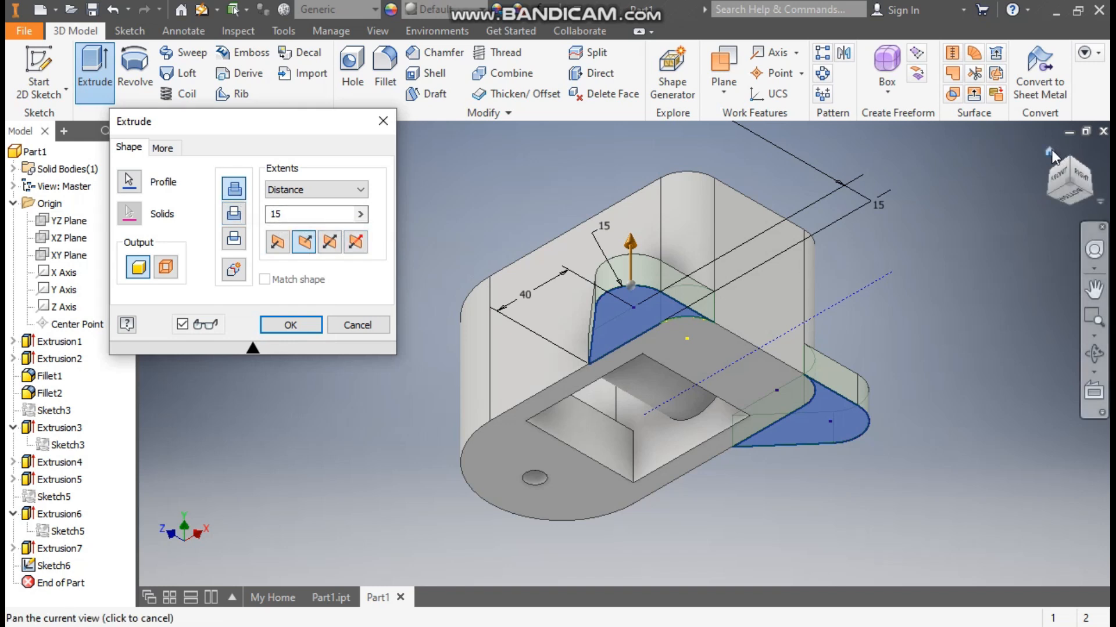
pyautogui.click(290, 324)
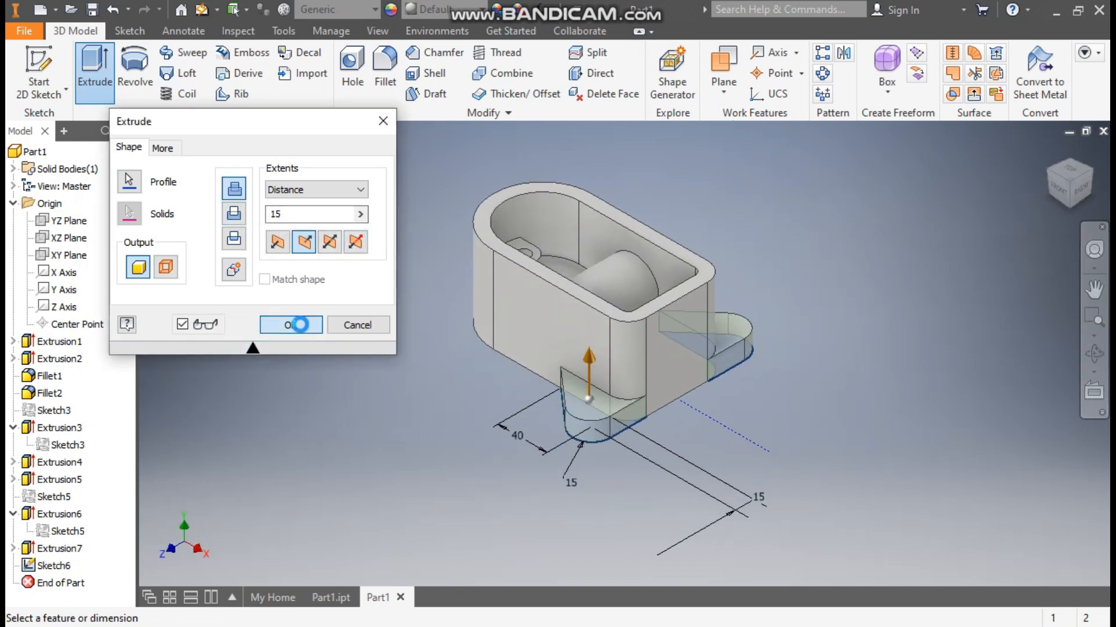
pyautogui.scroll(5, 567, 437)
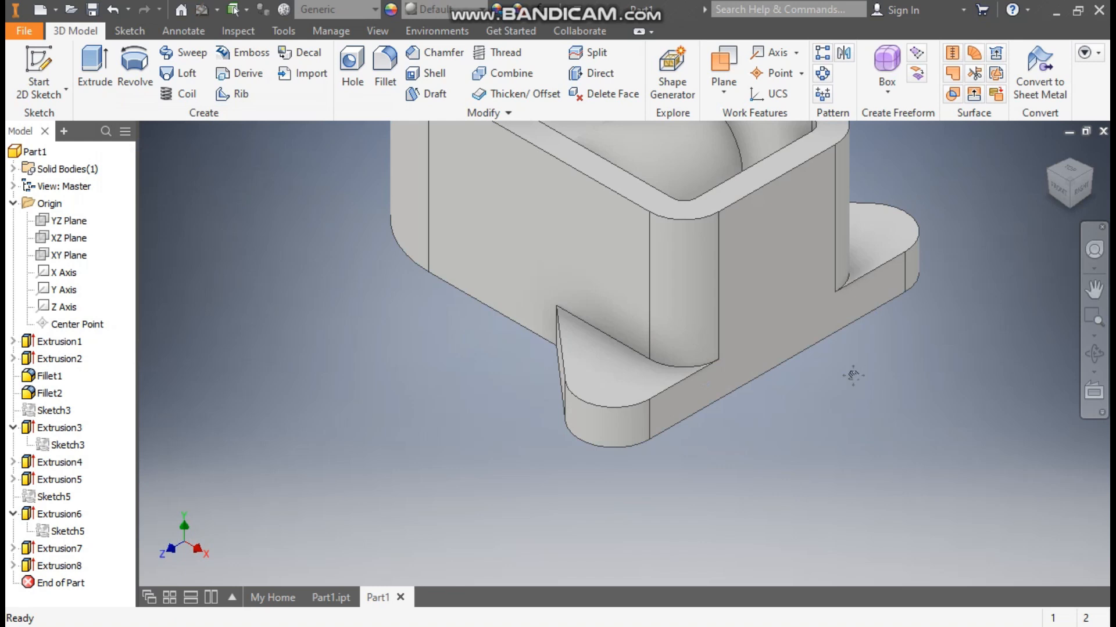
pyautogui.scroll(-3, 853, 376)
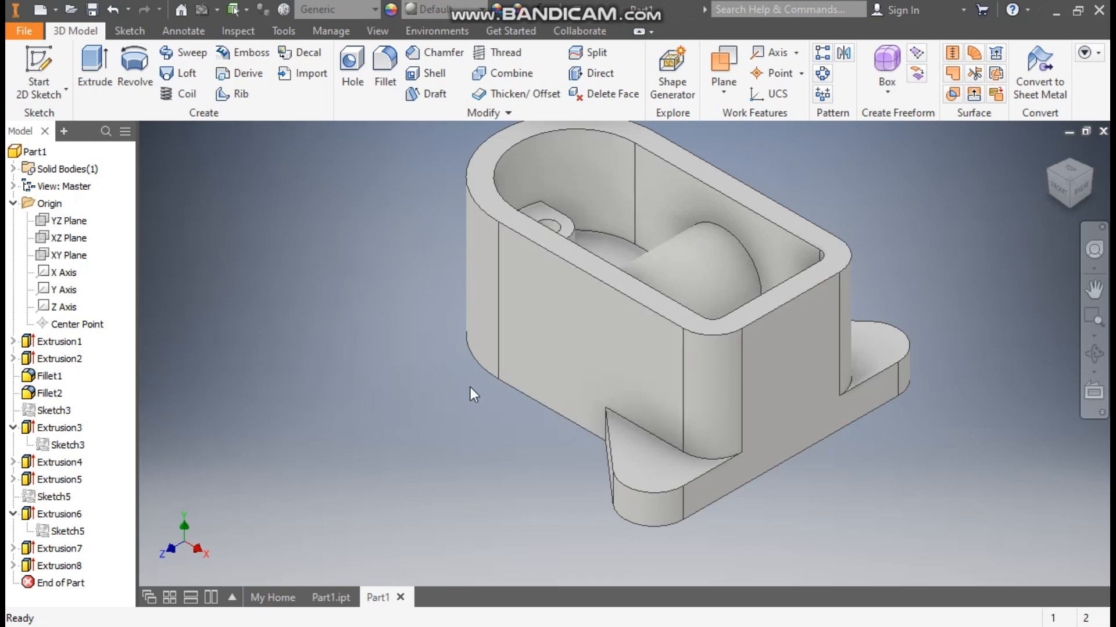
# - Sketch a 40 mm circle on the XY plane, centred about 60 mm beyond the housing's flat end and 75 mm above its base
pyautogui.click(331, 598)
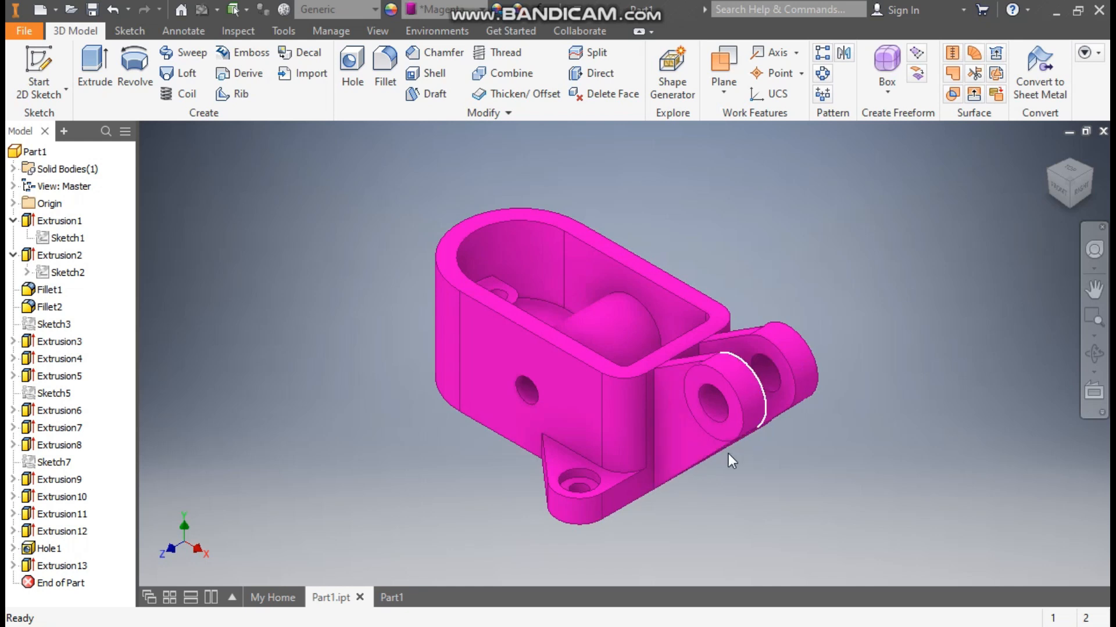
pyautogui.click(393, 597)
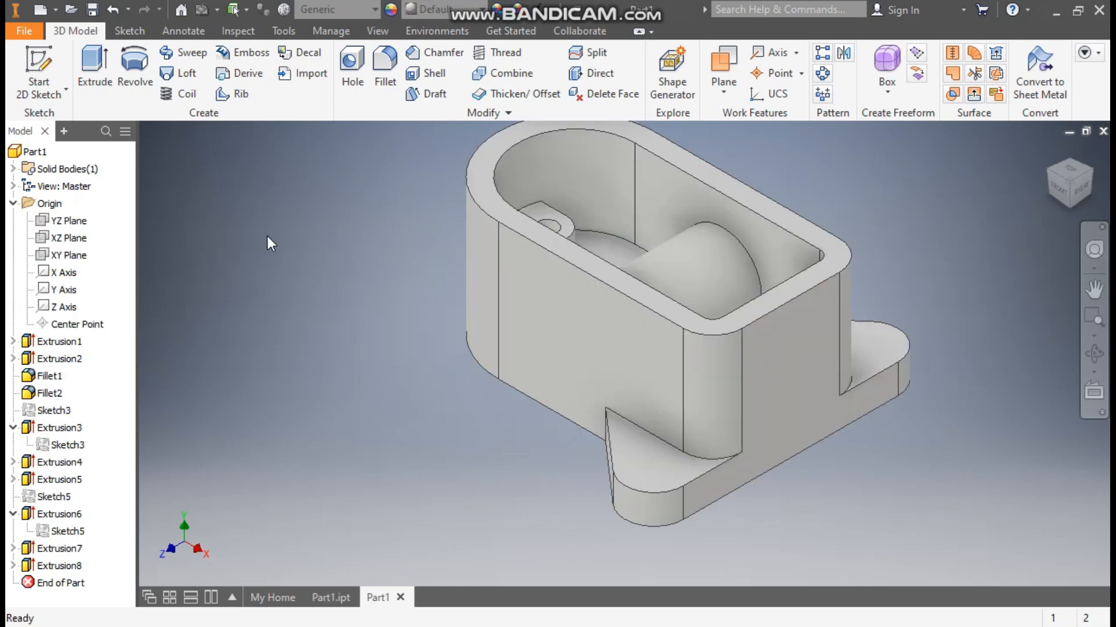
pyautogui.click(69, 260)
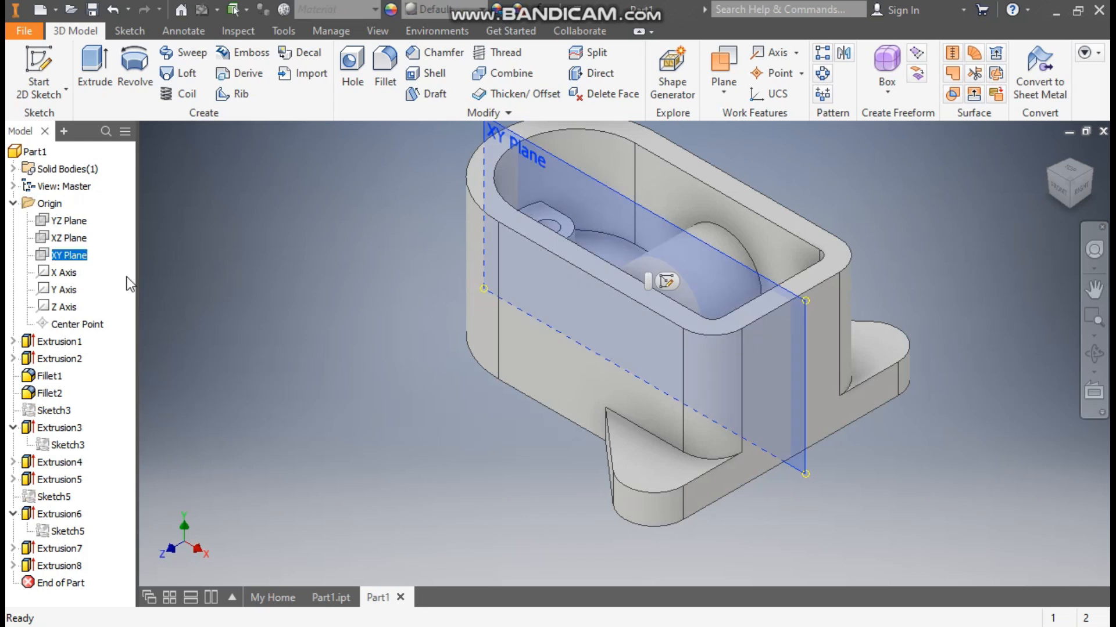
pyautogui.click(668, 280)
pyautogui.moveTo(861, 386)
pyautogui.mouseDown(button='middle')
pyautogui.moveTo(557, 444)
pyautogui.moveTo(591, 464)
pyautogui.mouseUp(button='middle')
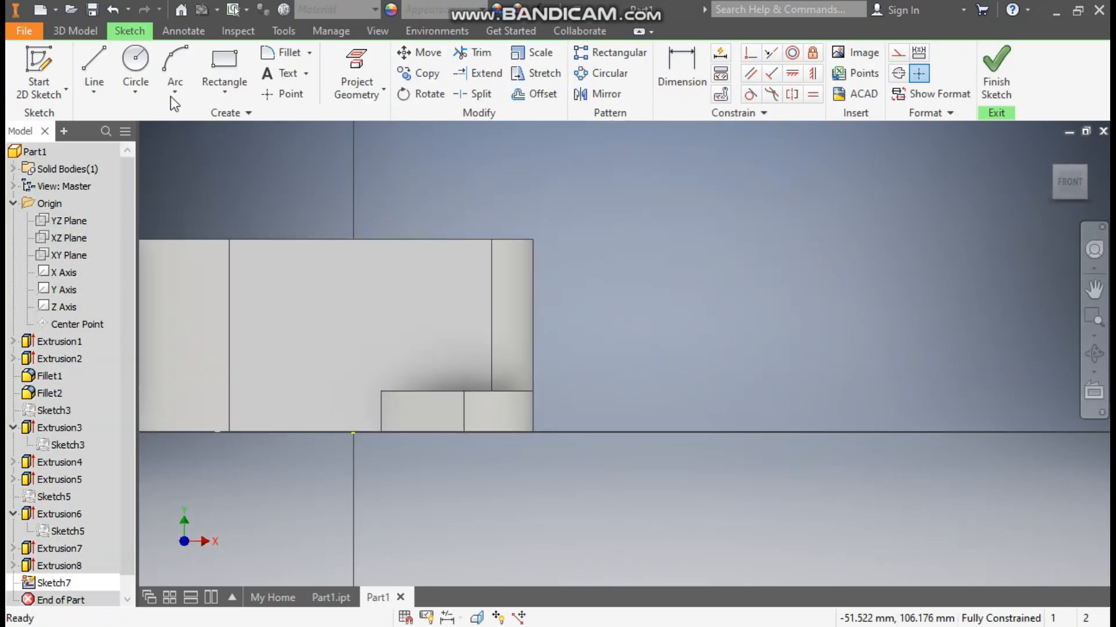
pyautogui.click(135, 61)
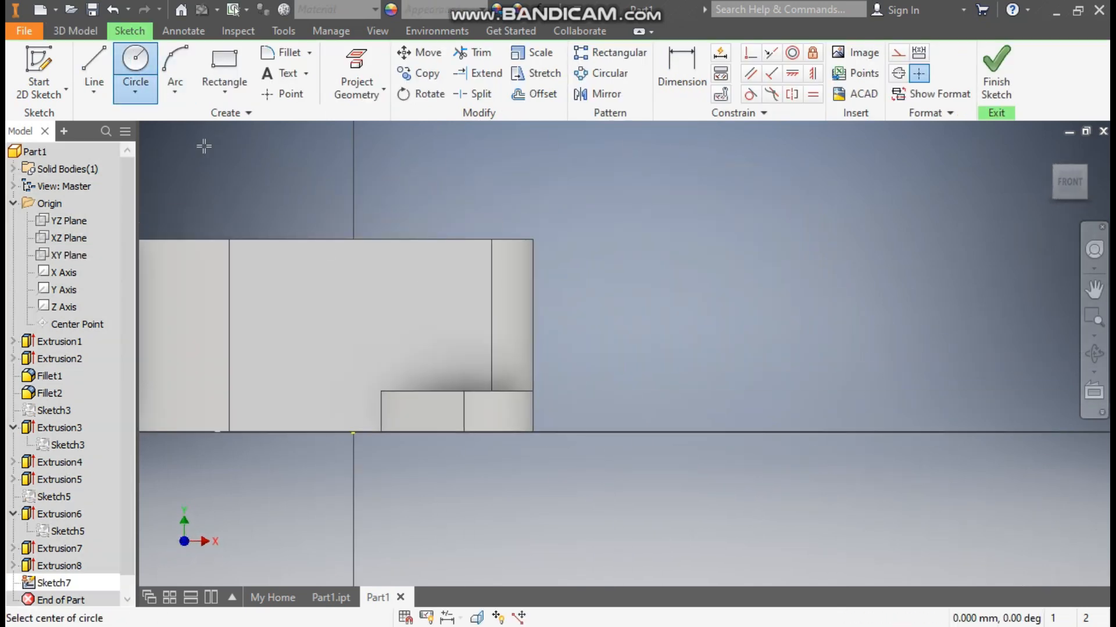
pyautogui.click(699, 225)
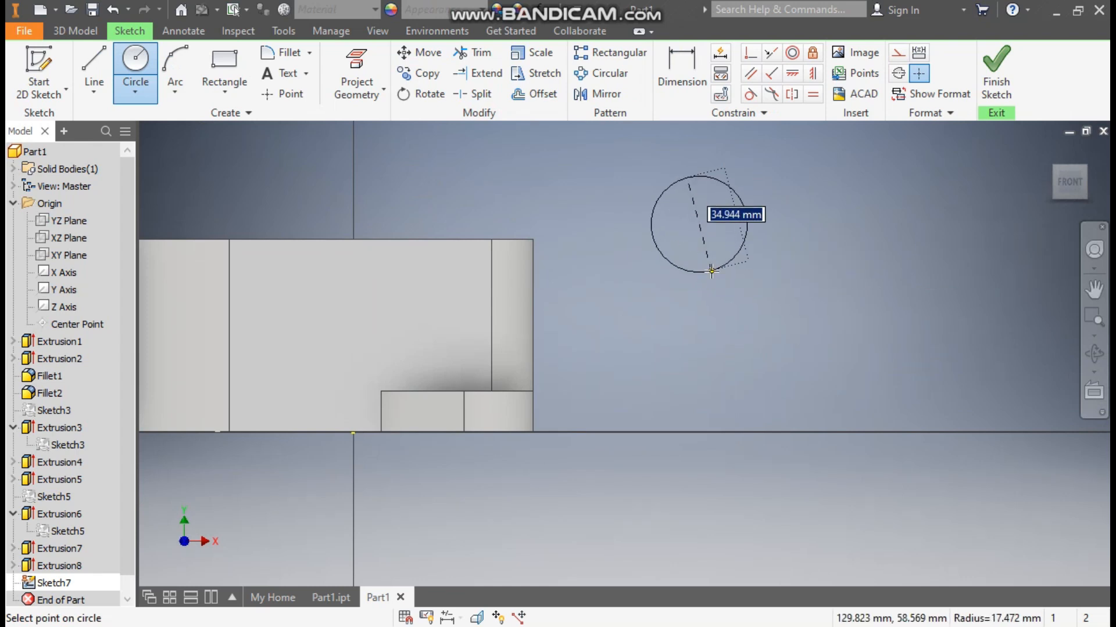
pyautogui.write('40')
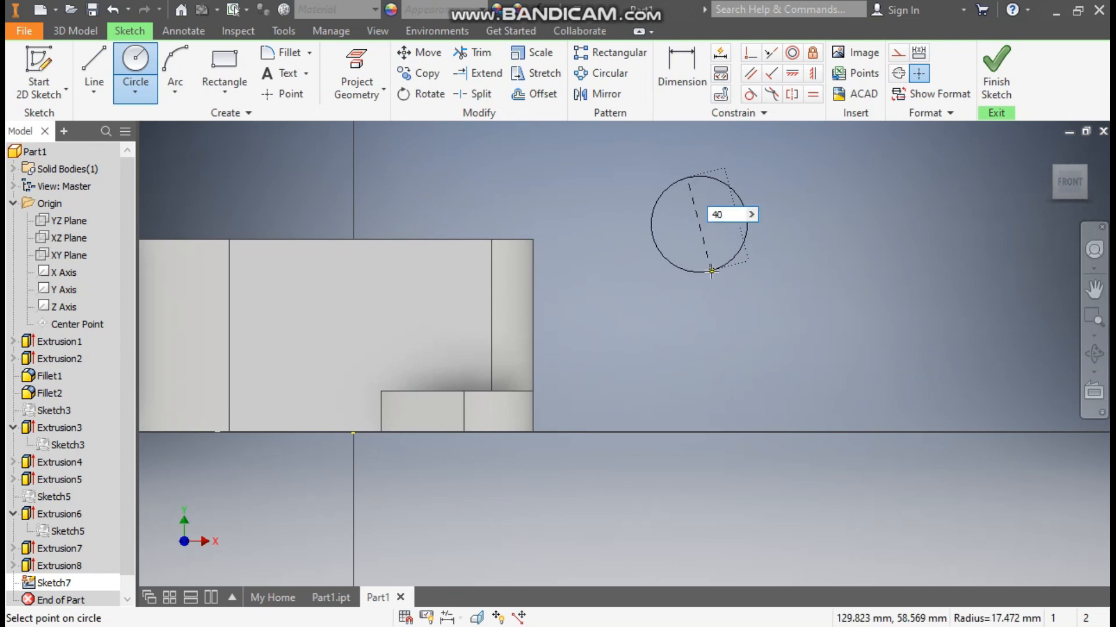
pyautogui.press('Return')
# - Draw two lines from the upper and lower corners of the housing's flat end to the top and underside of the circle
pyautogui.press('l')
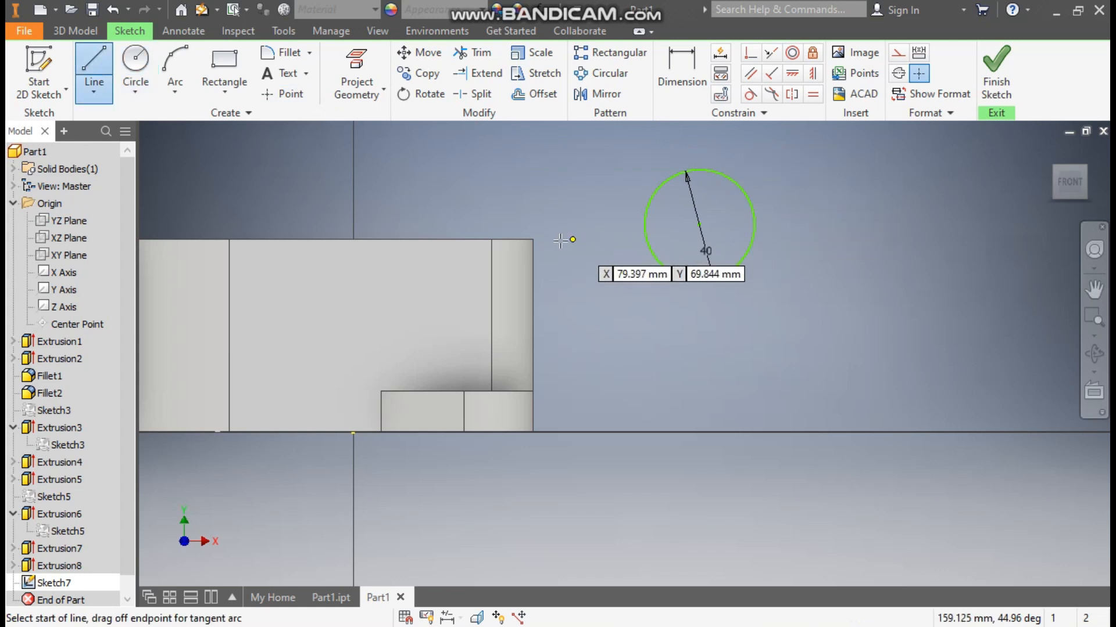
pyautogui.click(531, 239)
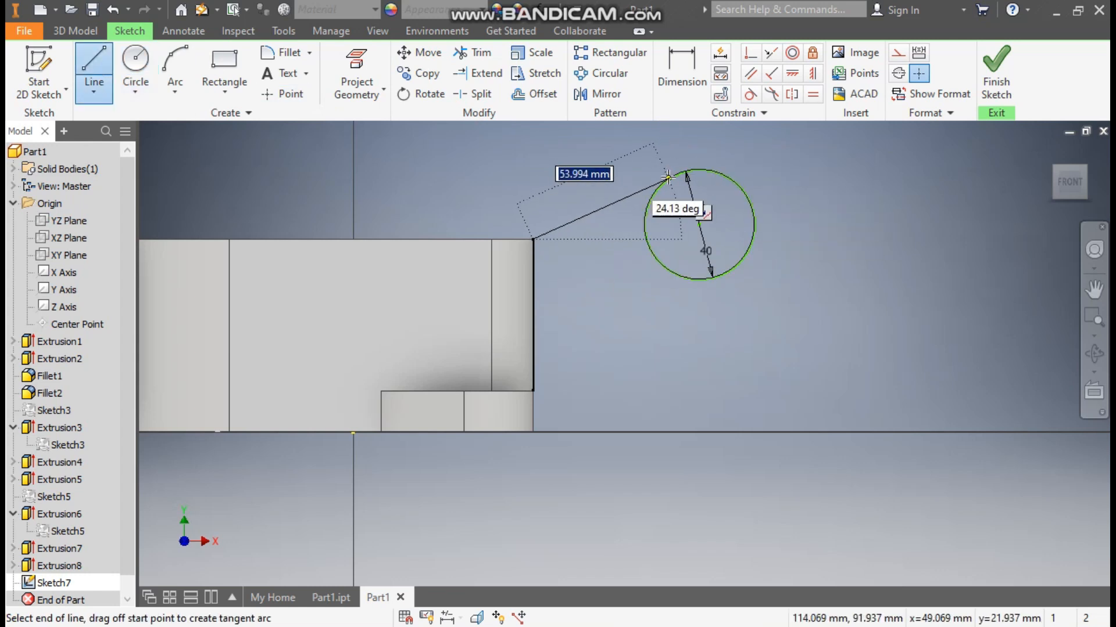
pyautogui.click(669, 179)
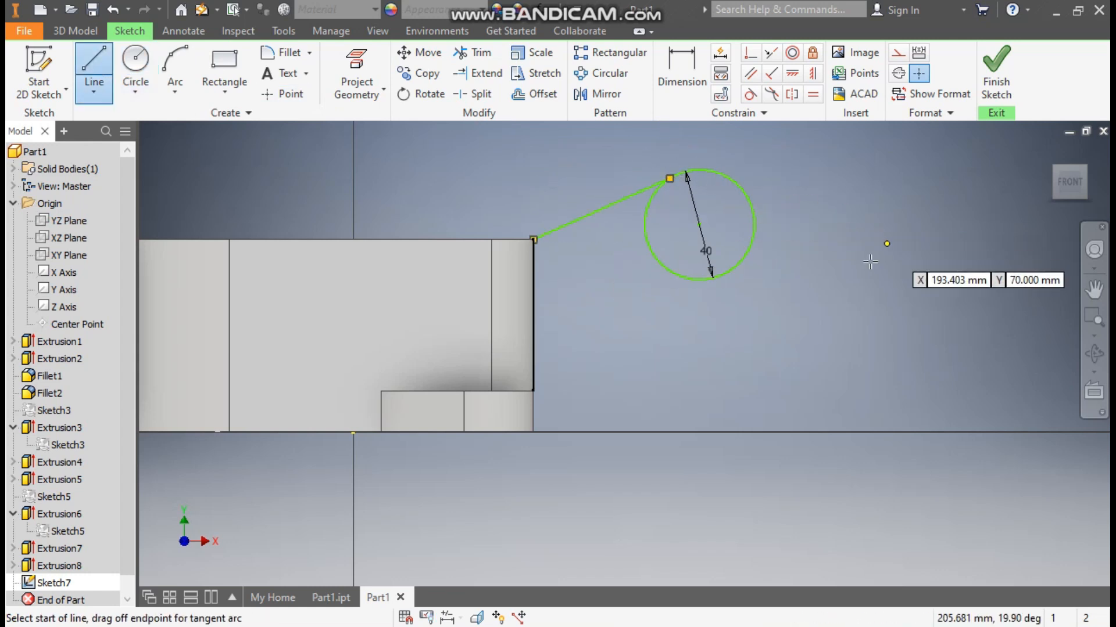
pyautogui.click(533, 432)
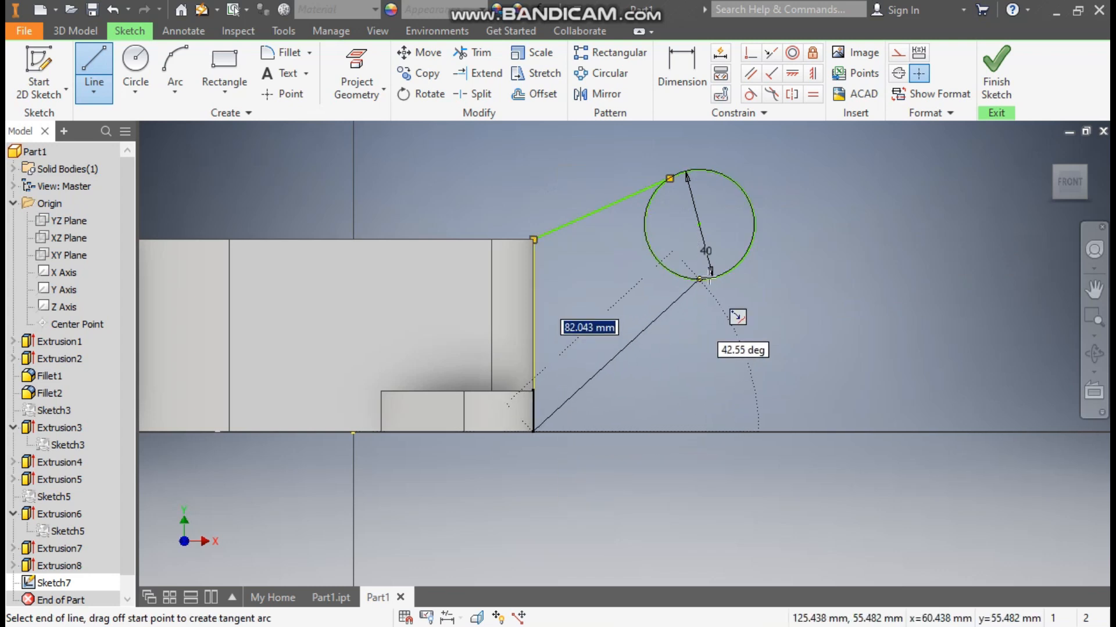
pyautogui.click(729, 271)
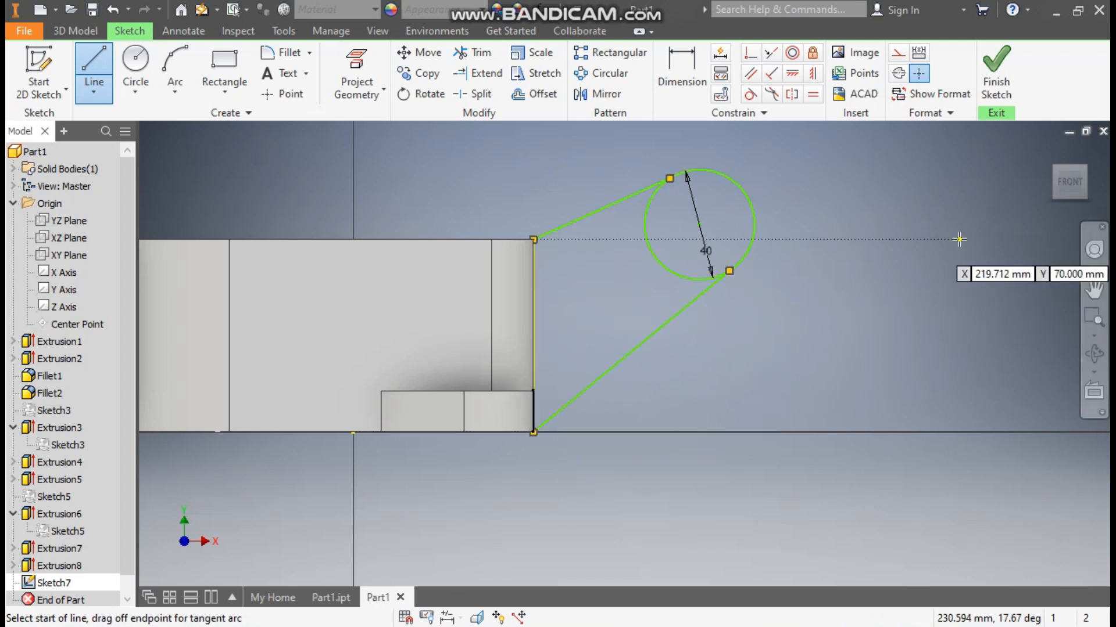
# - Dimension the horizontal distance from the housing's flat end to the circle's centre to 45 mm
pyautogui.click(678, 75)
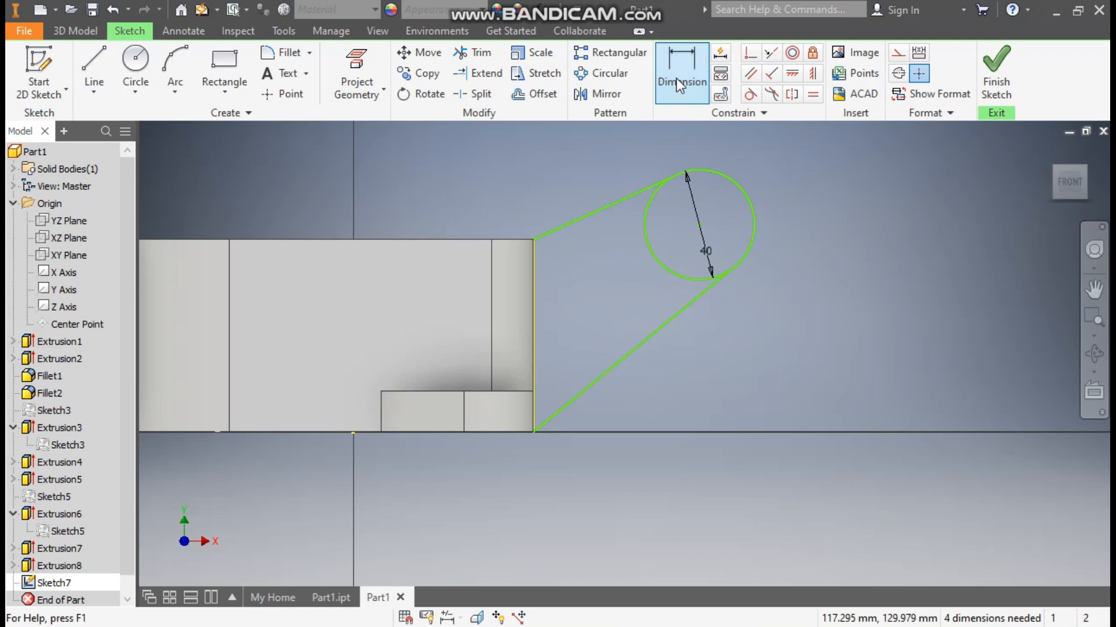
pyautogui.click(534, 262)
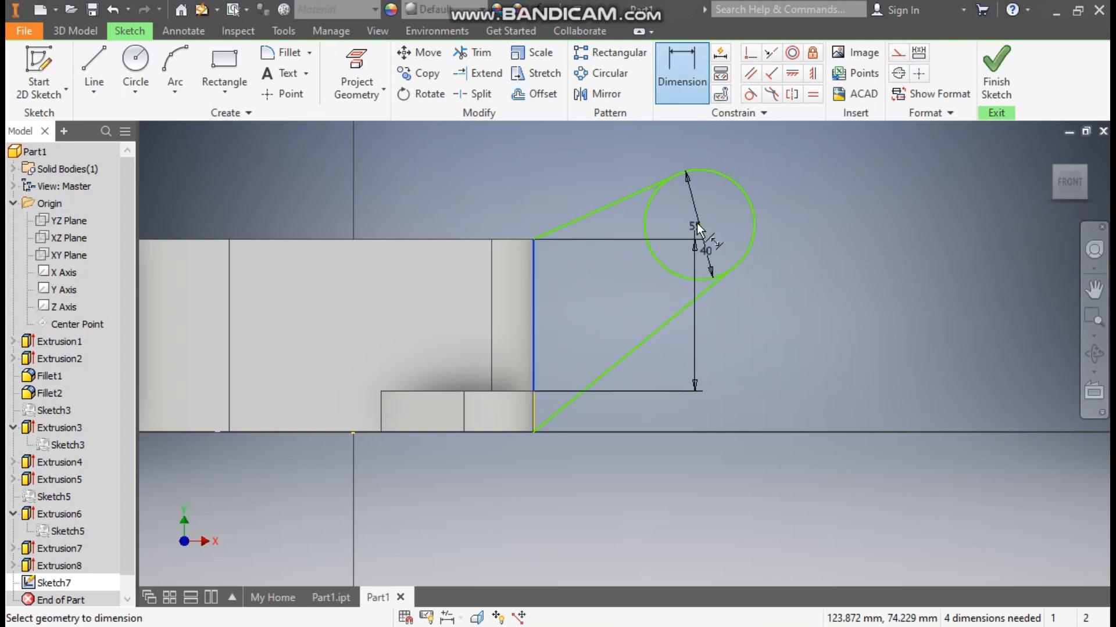
pyautogui.moveTo(675, 301); pyautogui.dragTo(673, 375, button='middle')
pyautogui.click(644, 197)
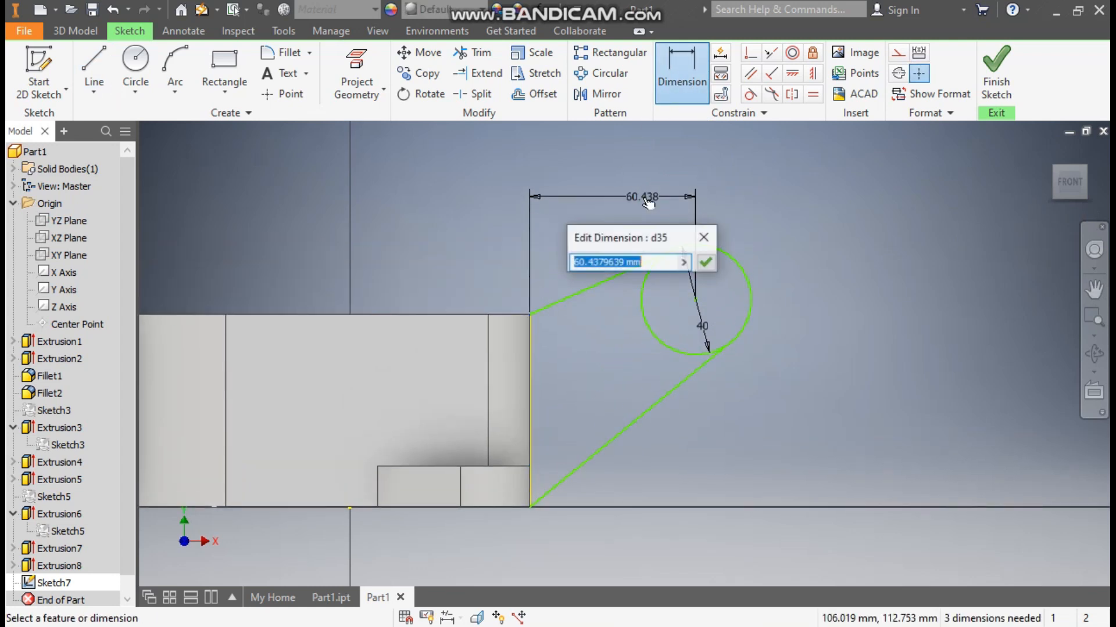
pyautogui.write('45')
pyautogui.press('Return')
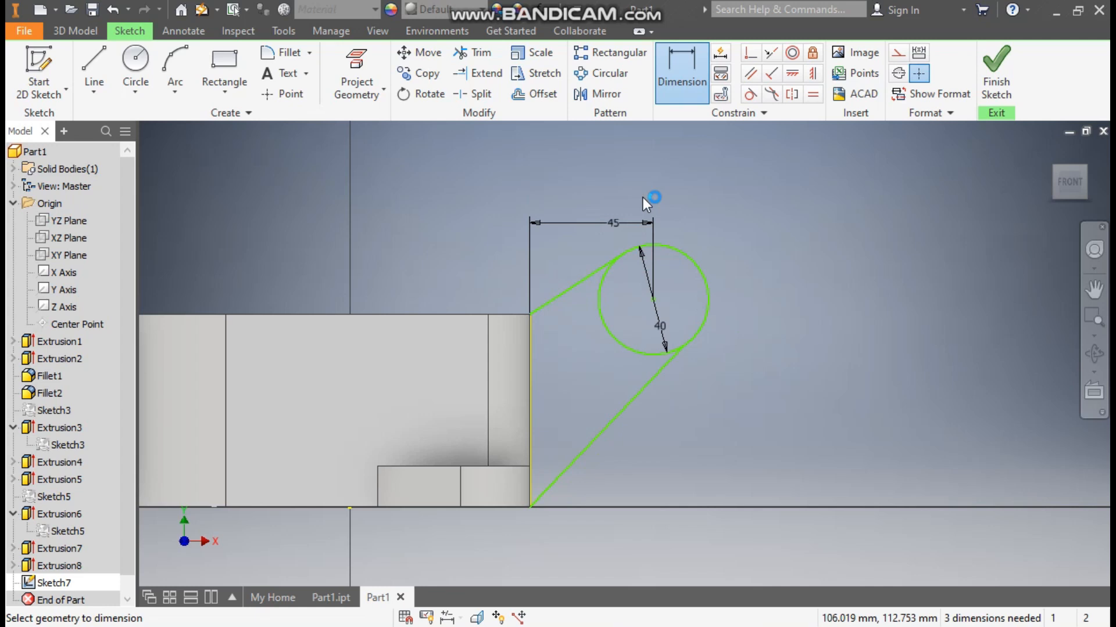
# - Dimension the height of the circle's centre above the housing's base line to 75 mm
pyautogui.click(696, 262)
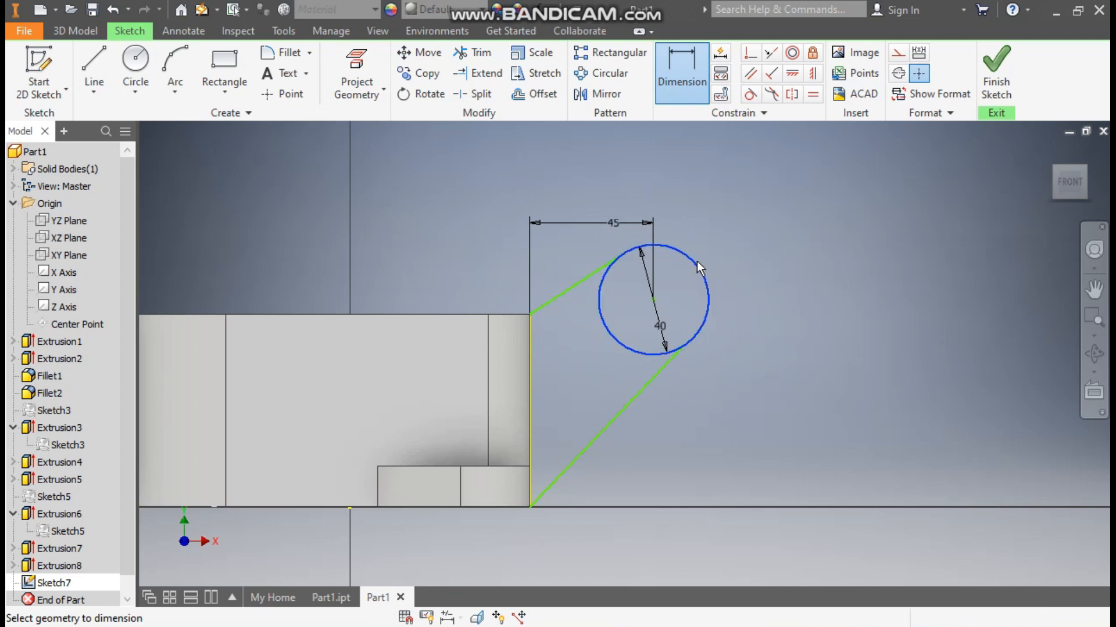
pyautogui.click(515, 507)
pyautogui.click(846, 443)
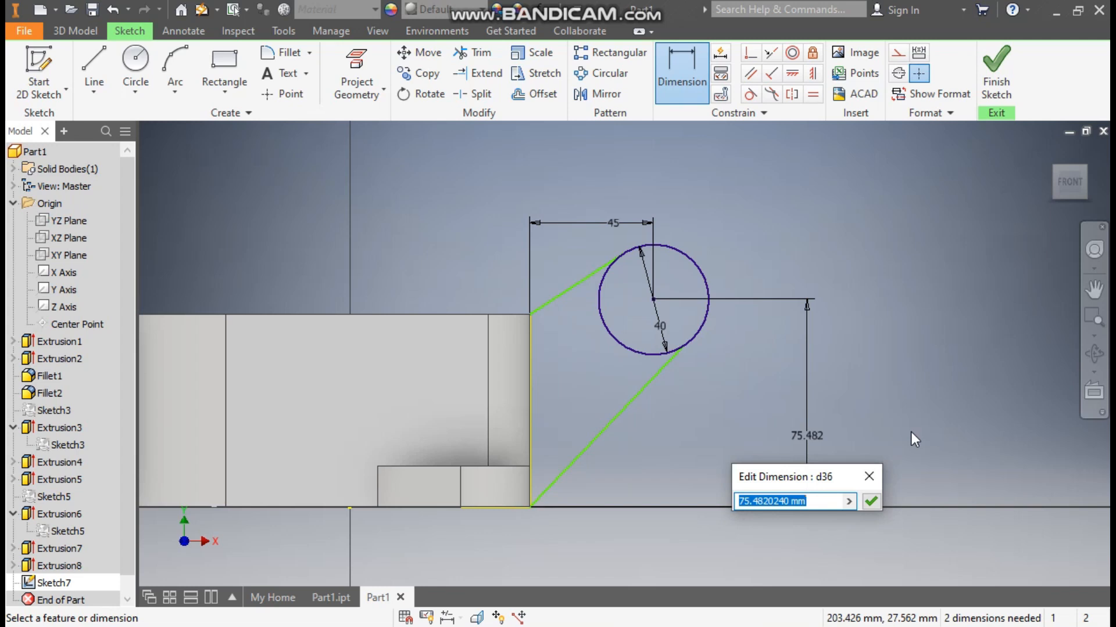
pyautogui.write('75')
pyautogui.press('Return')
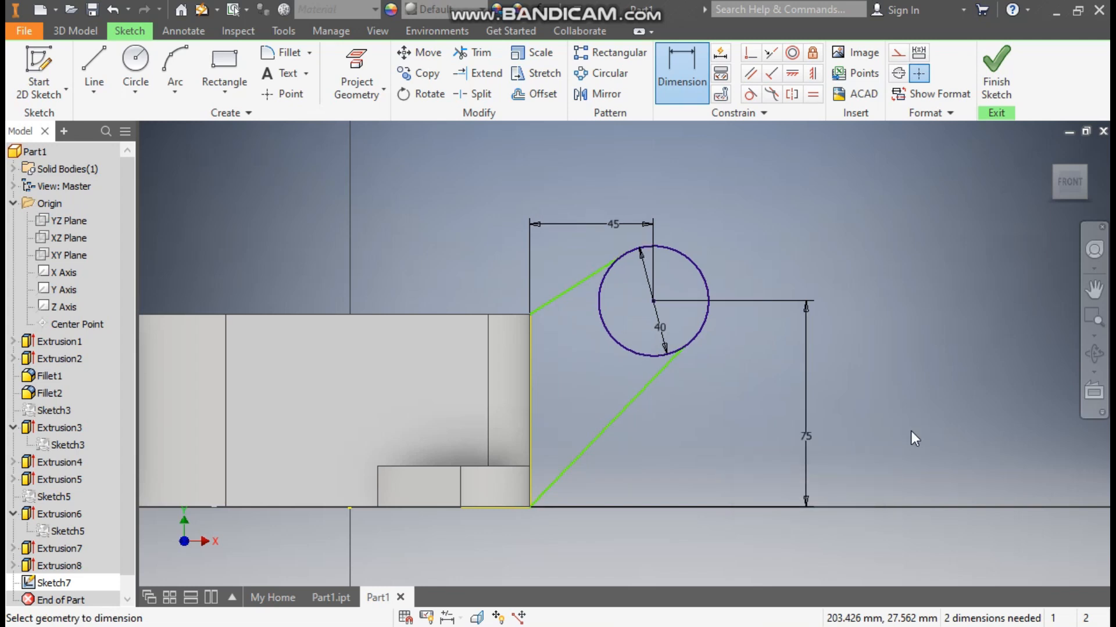
# - Make both the upper and the lower sloping line tangent to the 40 mm circle
pyautogui.click(748, 97)
pyautogui.click(584, 280)
pyautogui.click(598, 301)
pyautogui.click(597, 440)
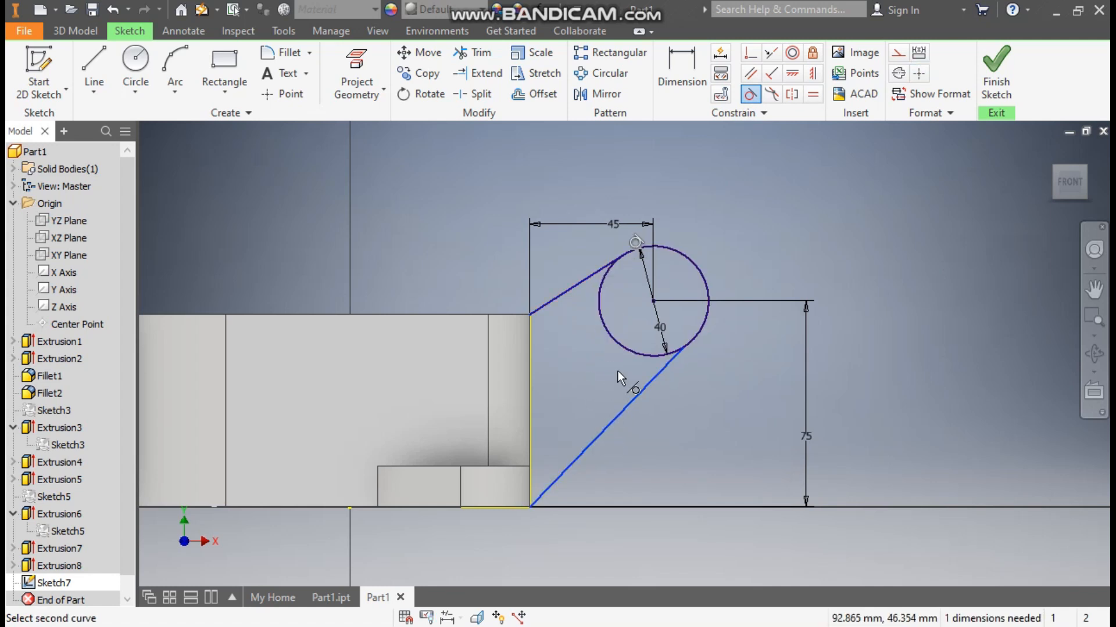
pyautogui.click(634, 352)
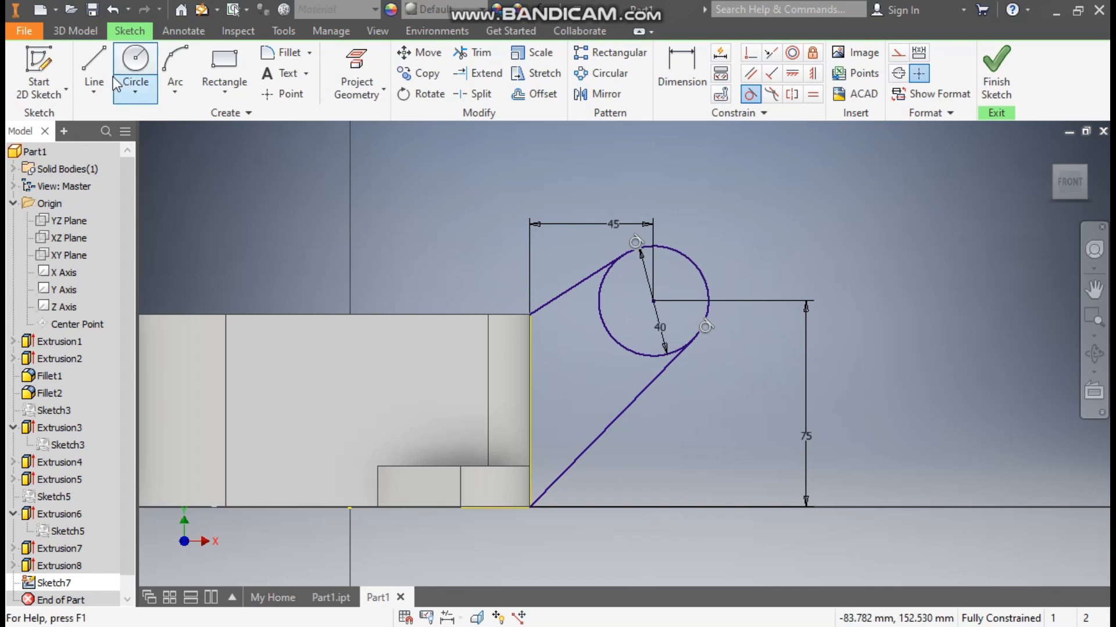
# - Close the arm profile with a vertical line along the housing's flat end and finish the sketch
pyautogui.click(95, 61)
pyautogui.click(531, 316)
pyautogui.click(529, 507)
pyautogui.click(997, 75)
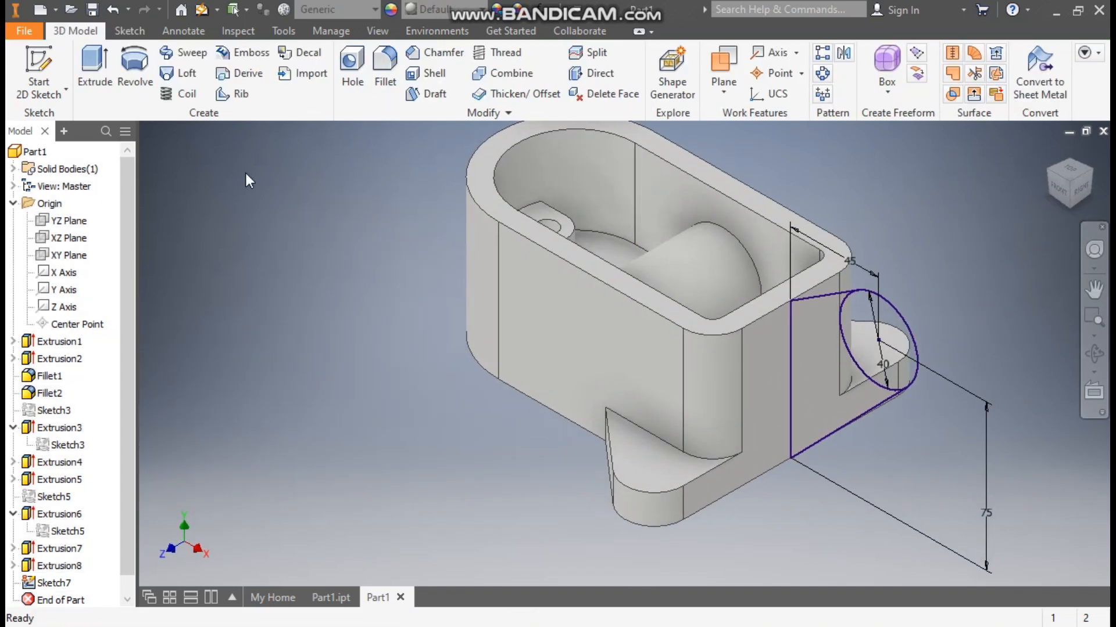
# - Extrude the complete arm profile symmetrically to a total width of 40 mm, joined to the housing
pyautogui.click(88, 68)
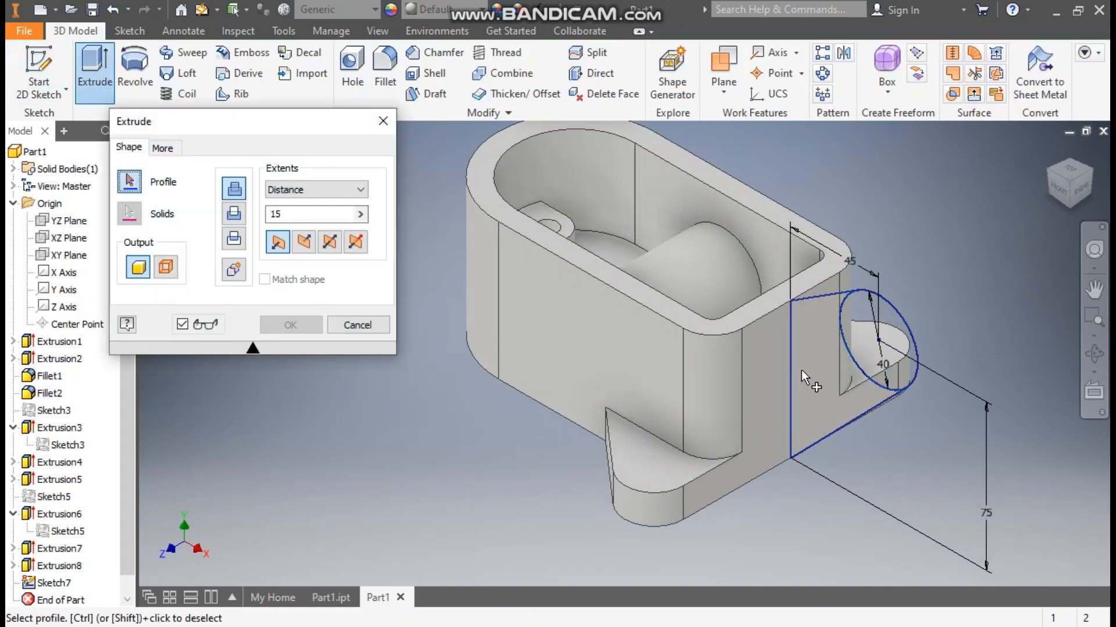
pyautogui.click(862, 335)
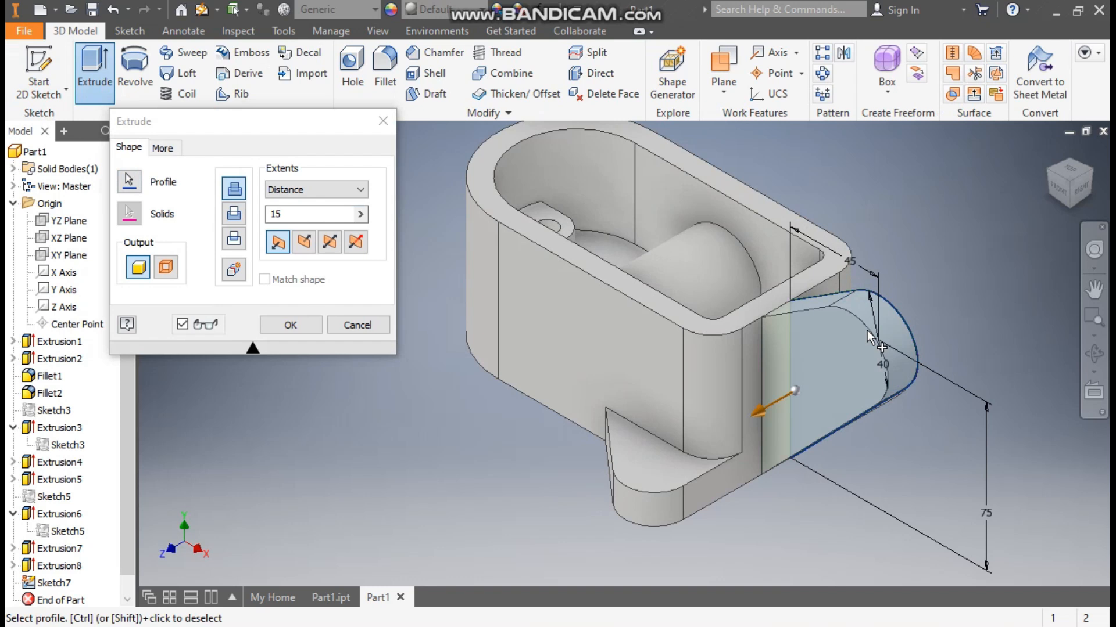
pyautogui.click(330, 243)
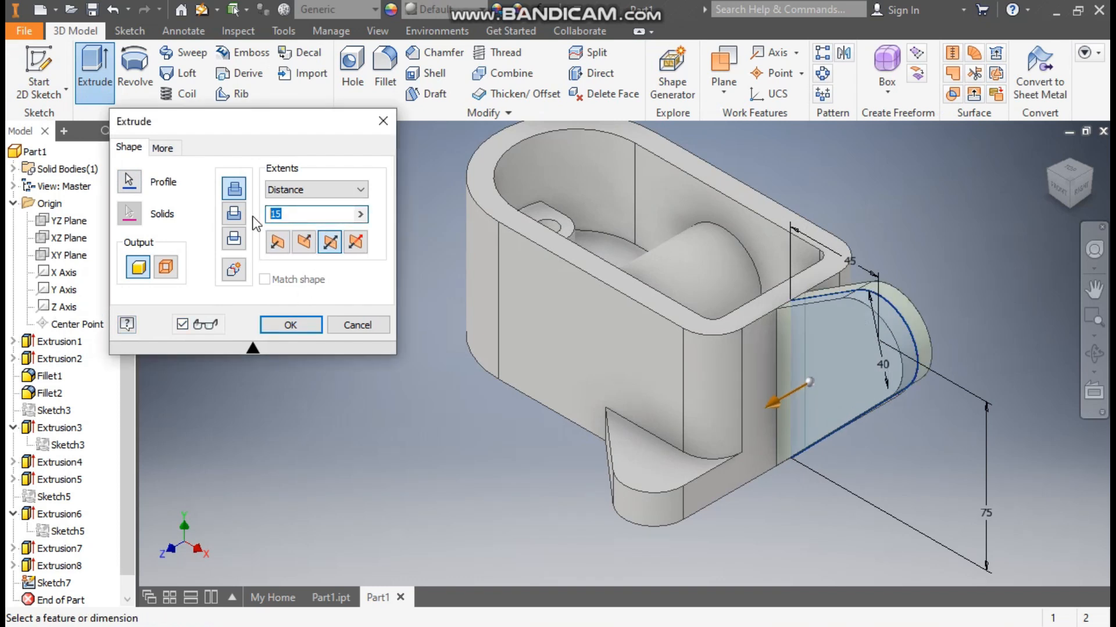
pyautogui.write('40')
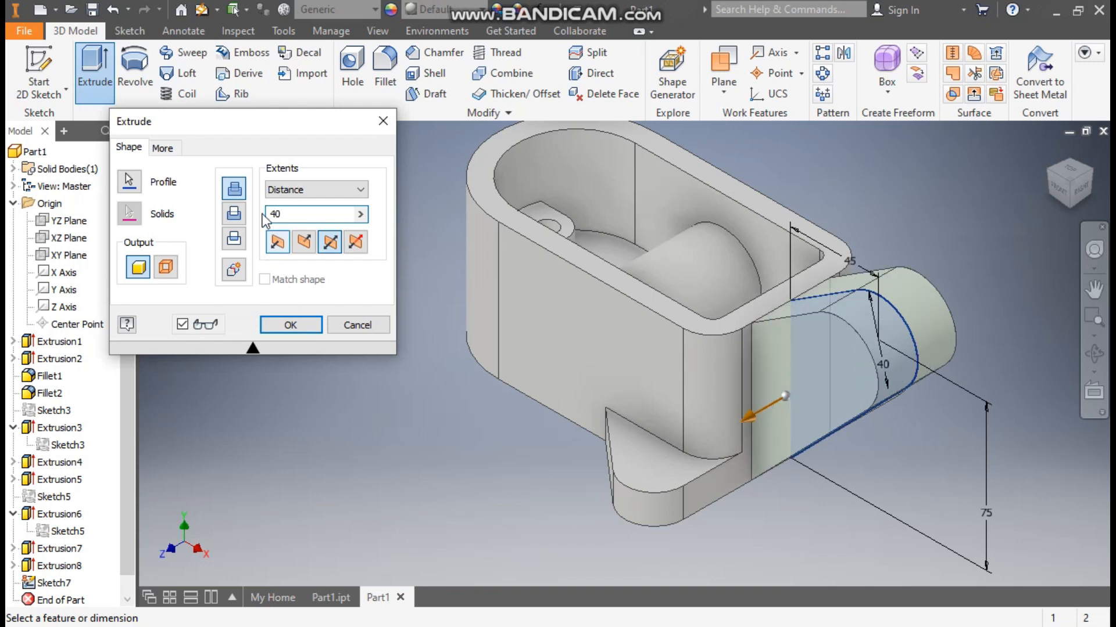
pyautogui.click(298, 328)
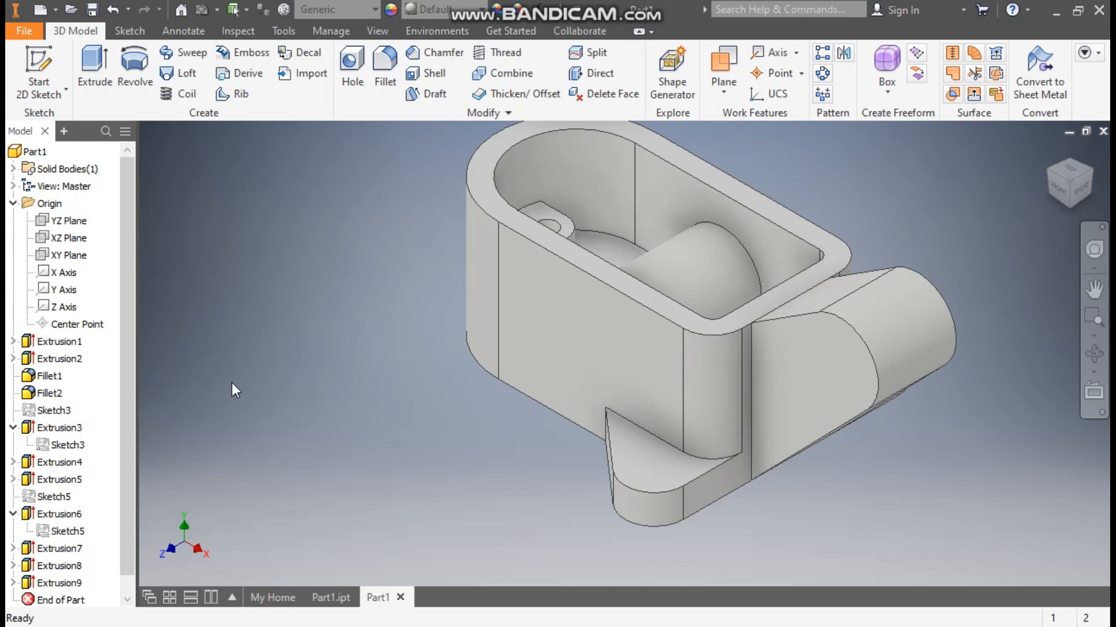
# - Show the arm's profile sketch again and extrude its 40 mm circle symmetrically to a total width of 50 mm, joined to the arm
pyautogui.scroll(-1, 37, 493)
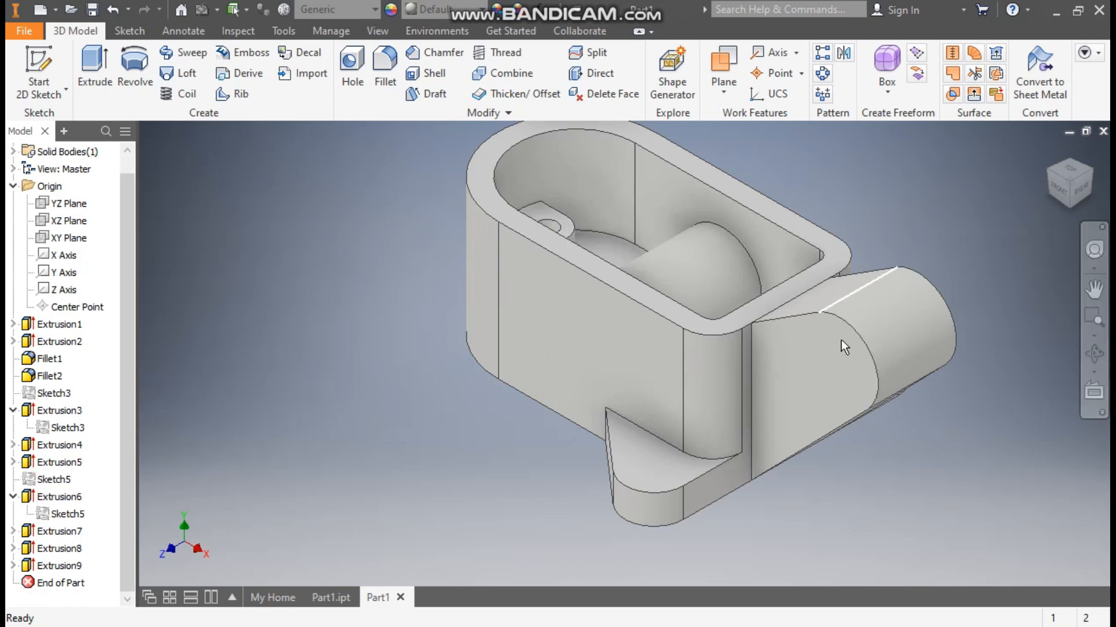
pyautogui.click(13, 566)
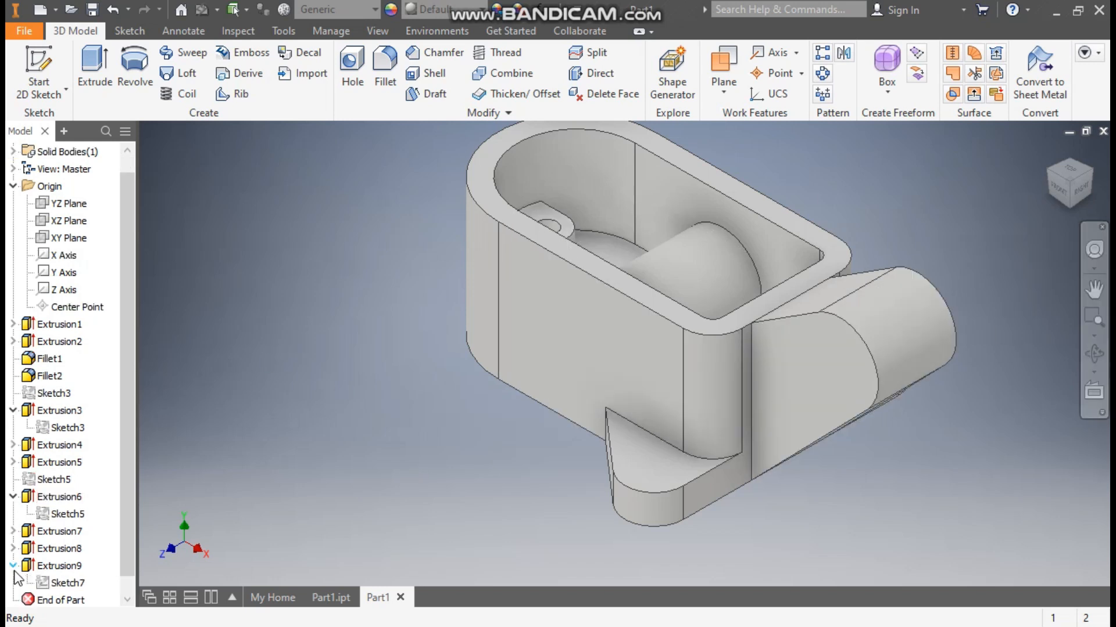
pyautogui.click(67, 583)
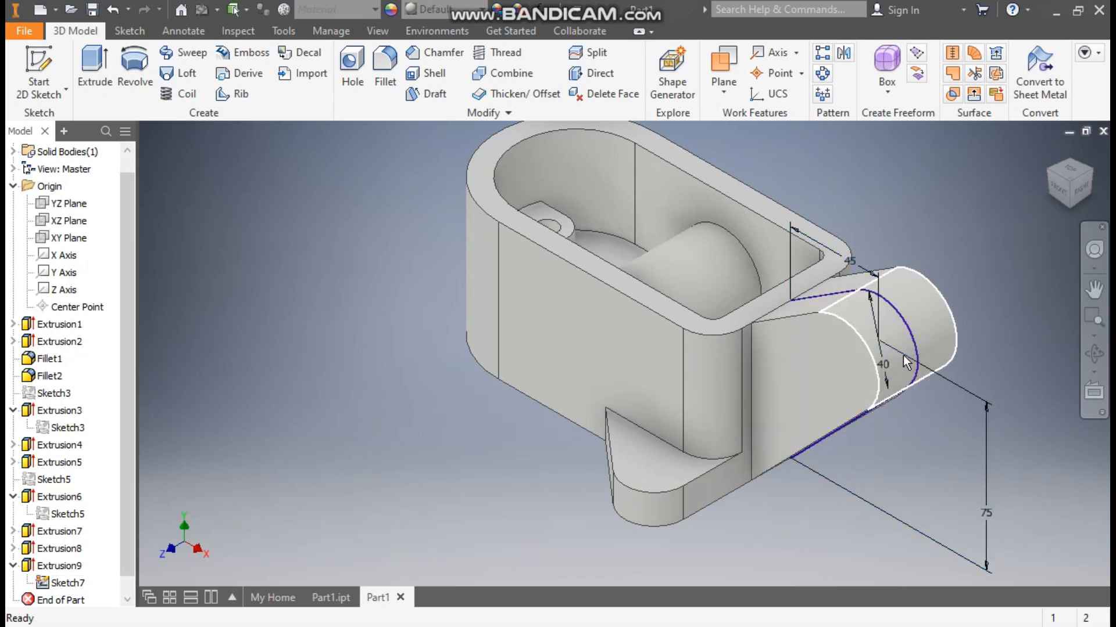
pyautogui.click(96, 66)
pyautogui.click(881, 326)
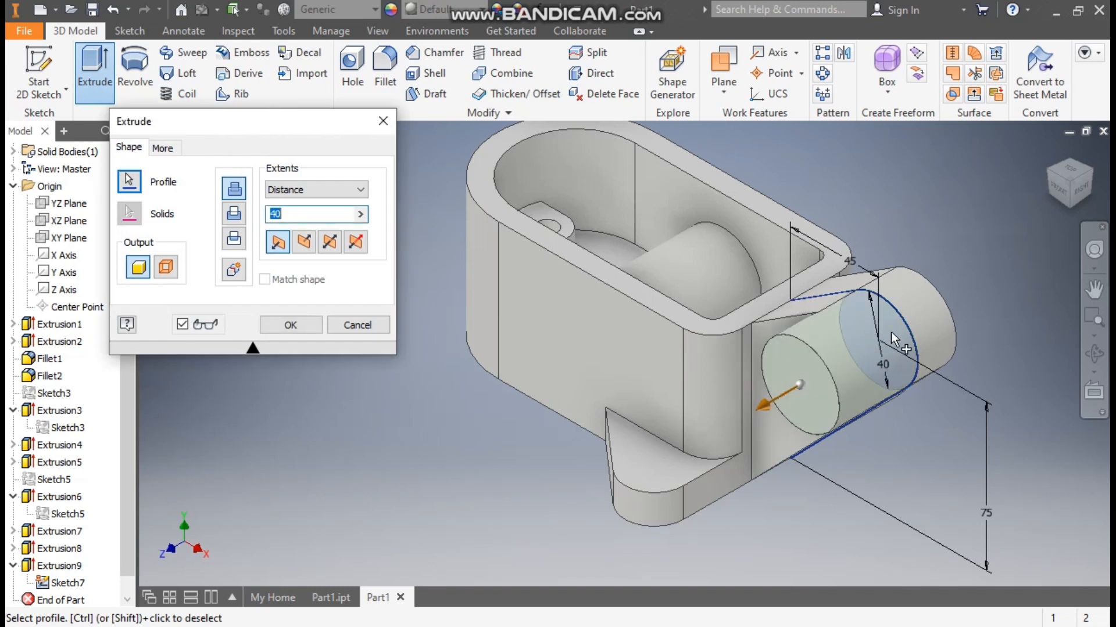
pyautogui.click(329, 243)
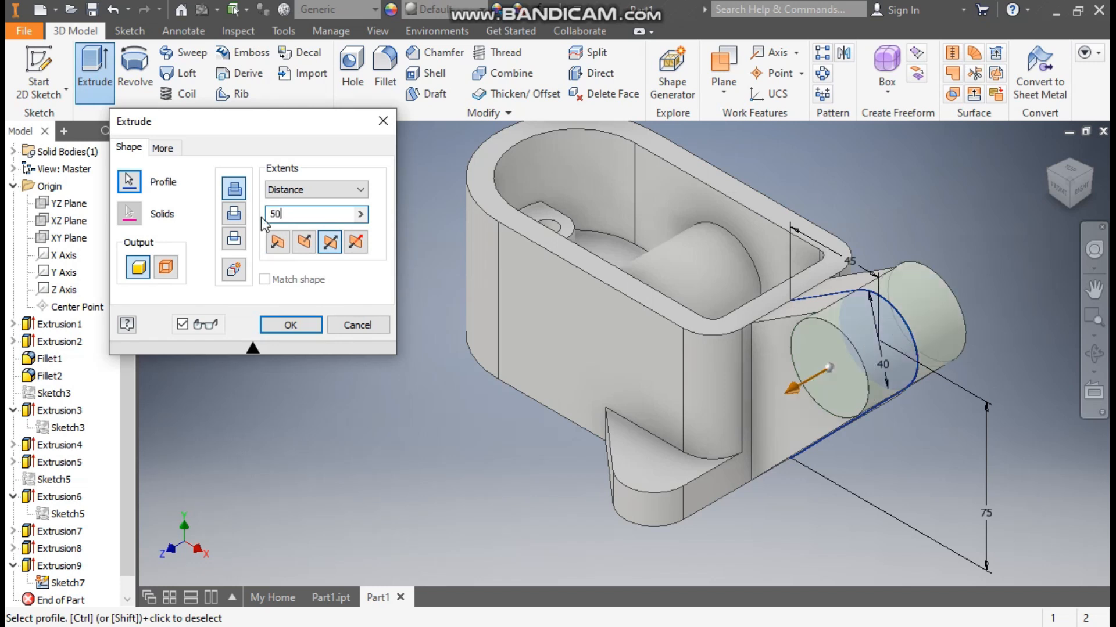
pyautogui.click(291, 324)
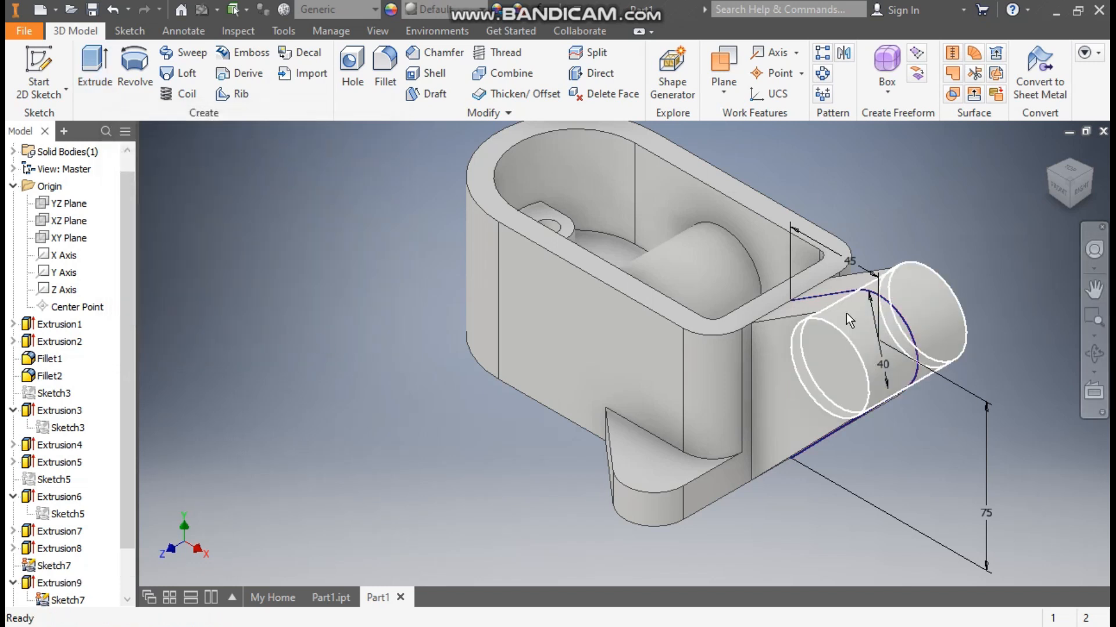
# - Try to extrude the complete arm profile symmetrically by 20 mm with the Join operation
pyautogui.scroll(-3, 842, 312)
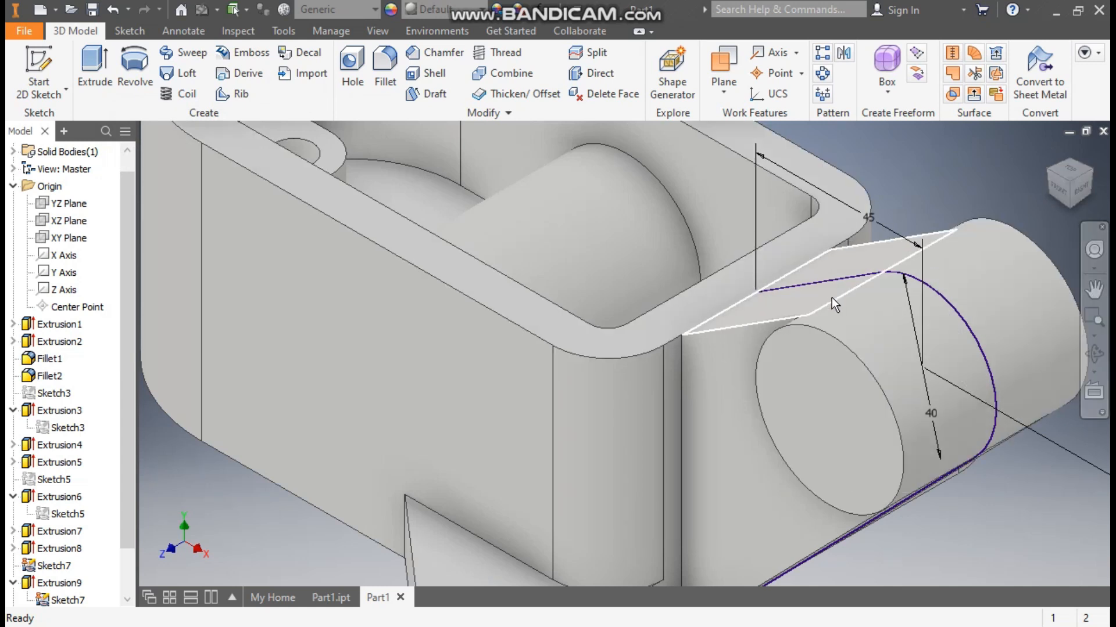
pyautogui.scroll(3, 831, 298)
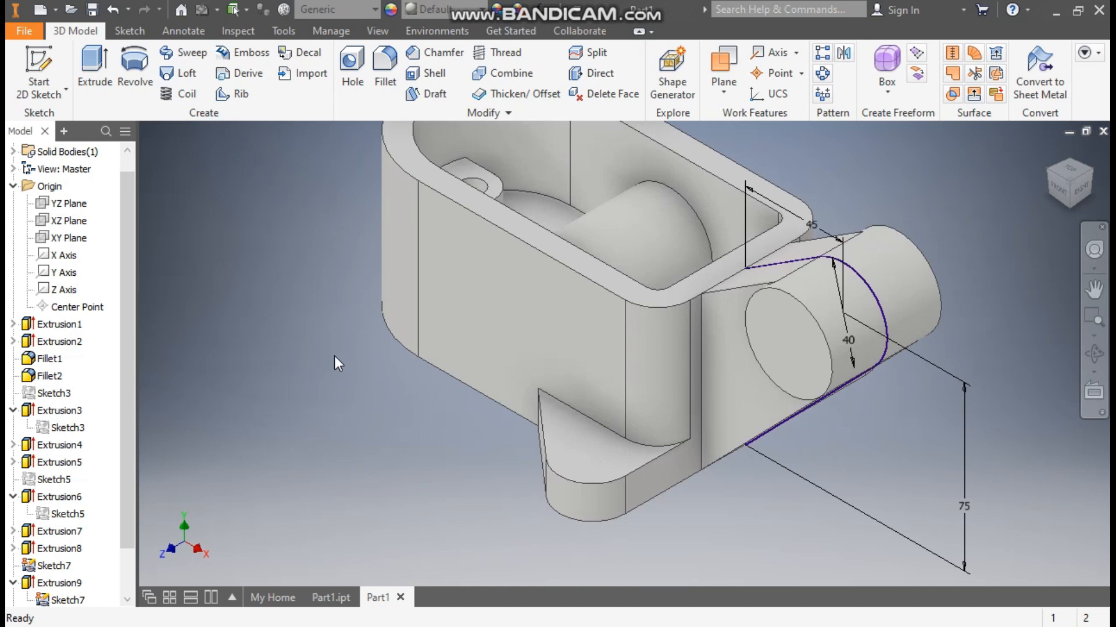
pyautogui.click(89, 66)
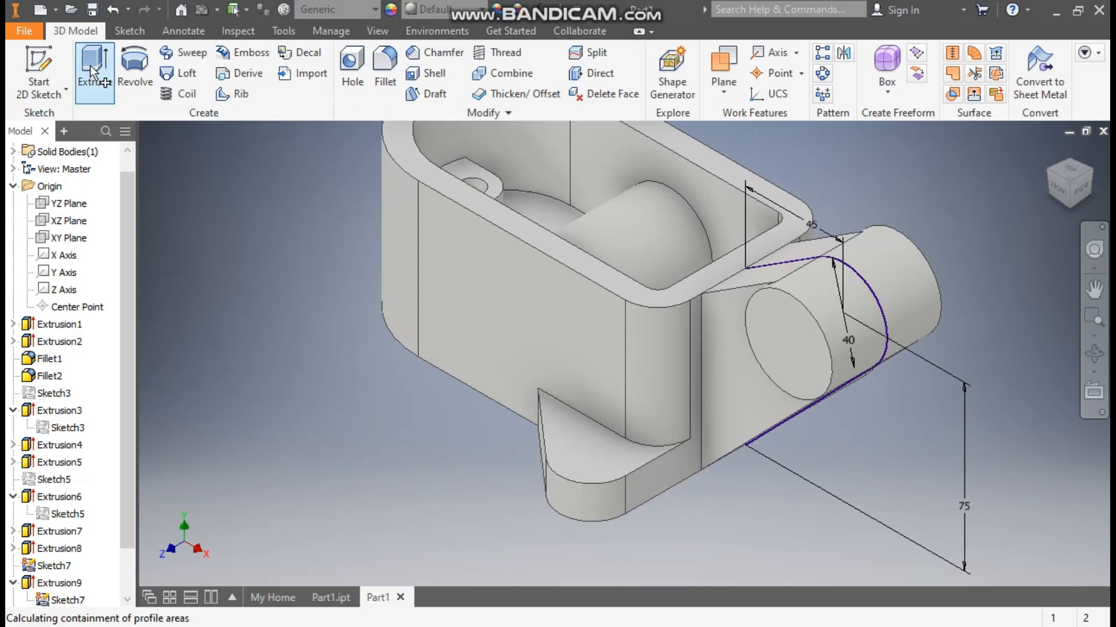
pyautogui.click(773, 367)
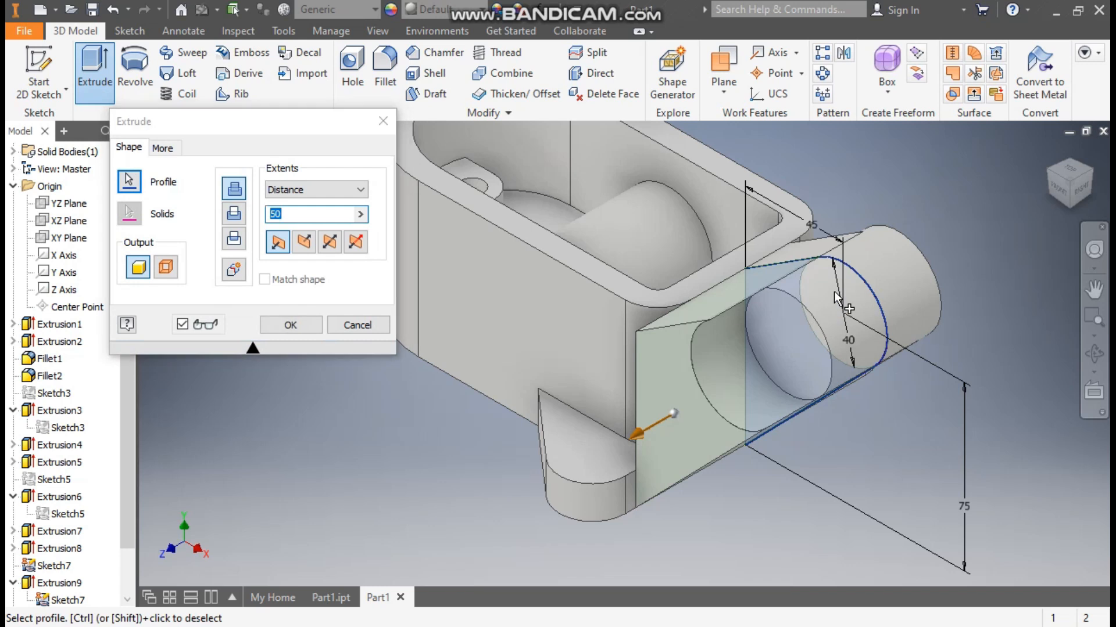
pyautogui.click(329, 242)
pyautogui.moveTo(304, 213); pyautogui.dragTo(252, 217)
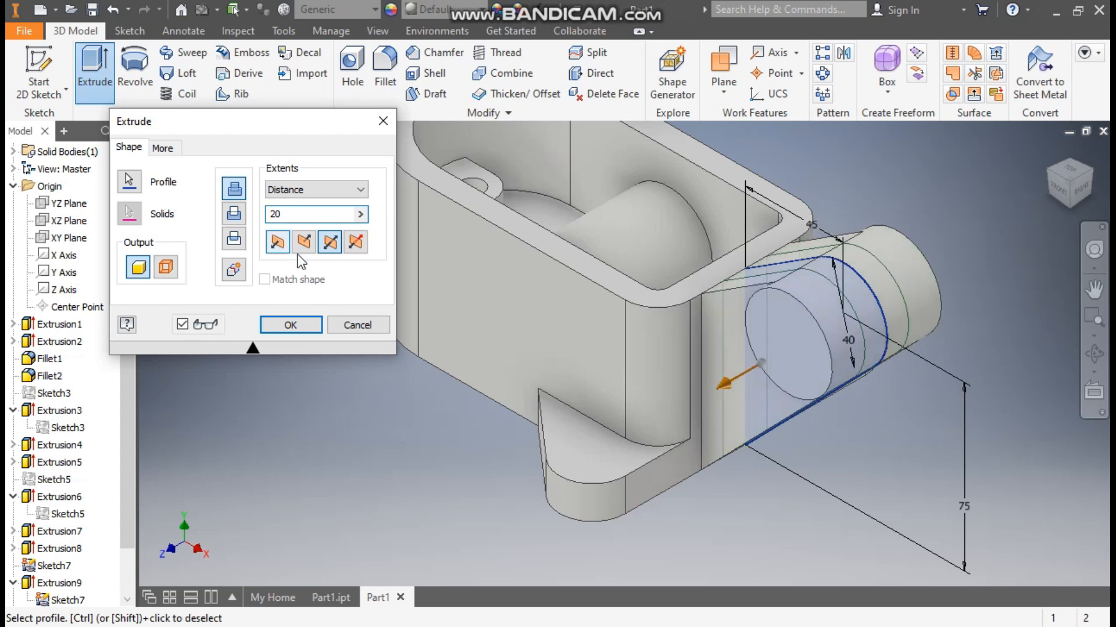
pyautogui.click(290, 324)
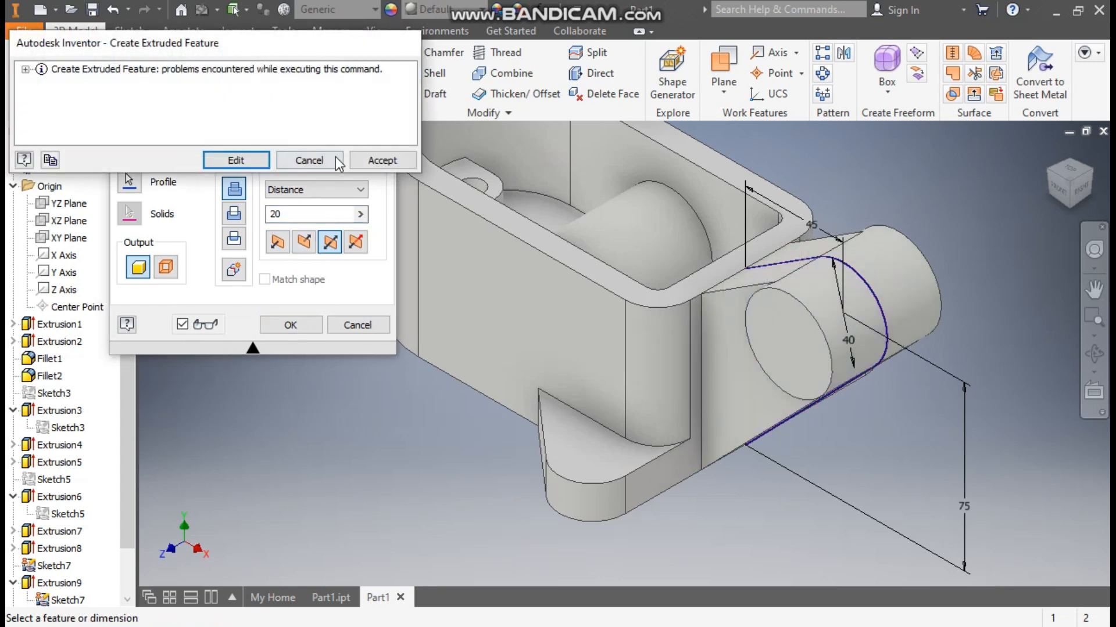
pyautogui.click(309, 160)
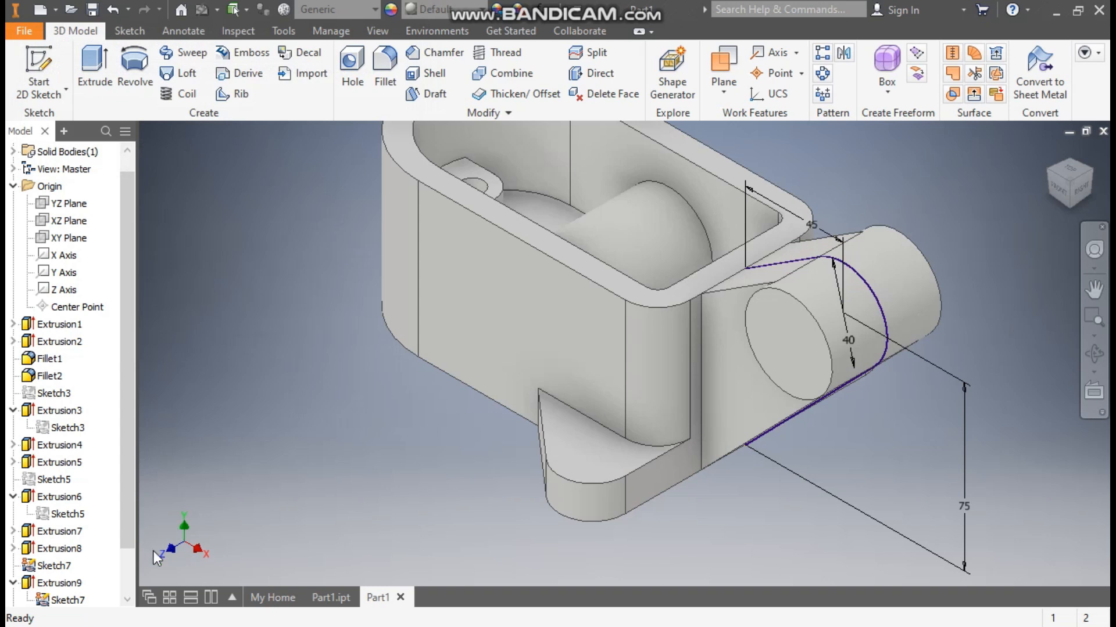
# - Cut a central slot through the hinge arm by extruding the complete arm profile symmetrically to a total width of 20 mm
pyautogui.scroll(-2, 69, 570)
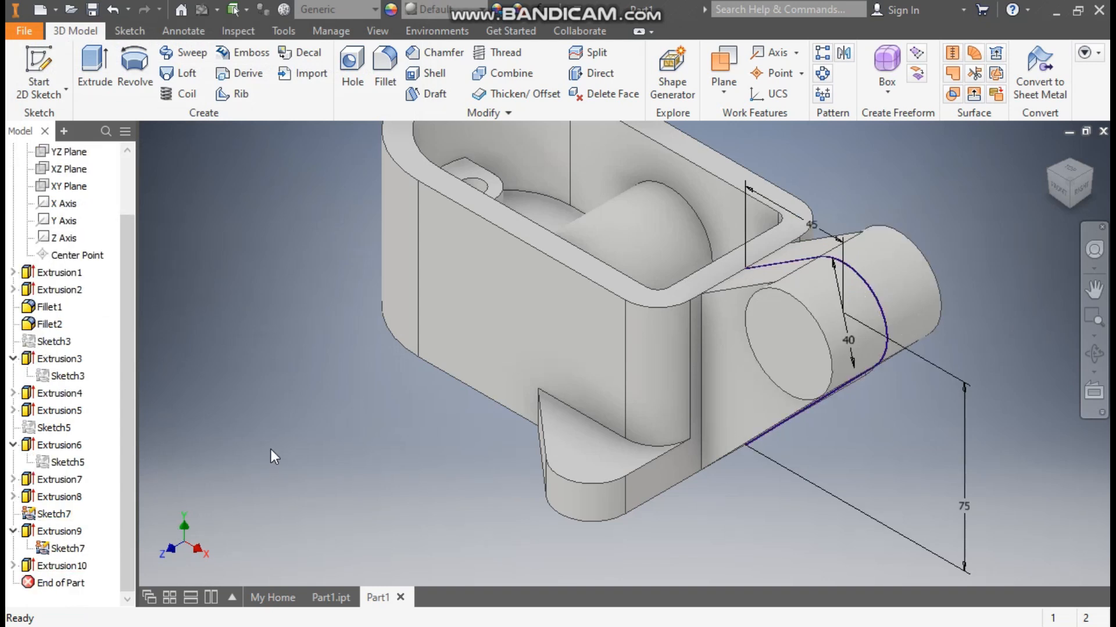
pyautogui.click(95, 64)
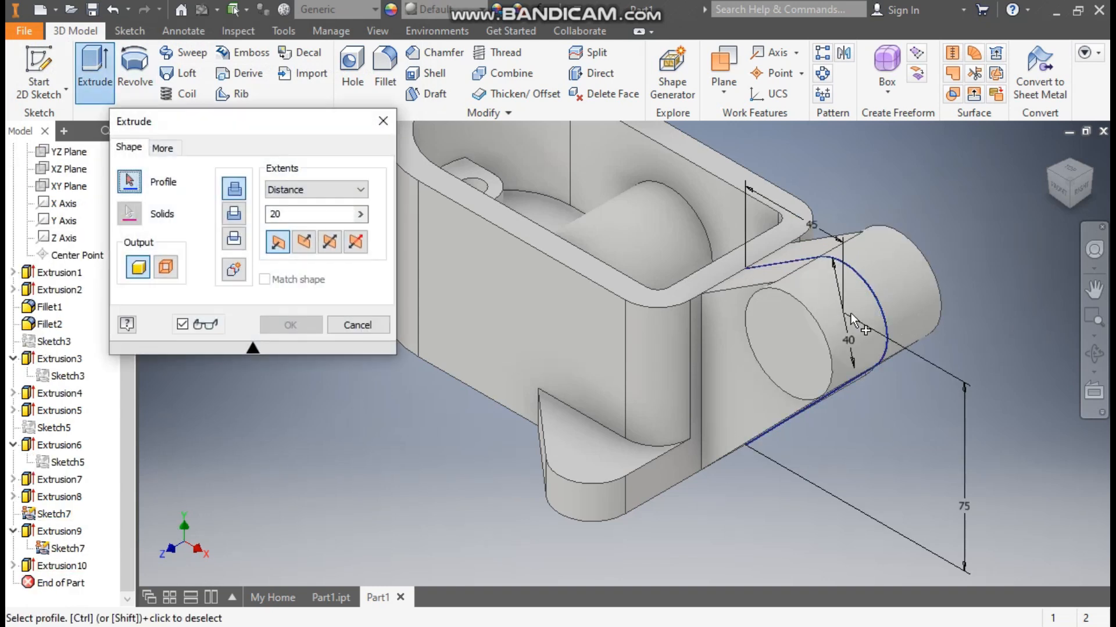
pyautogui.keyDown('shift'); pyautogui.moveTo(845, 439); pyautogui.dragTo(875, 456, button='middle'); pyautogui.keyUp('shift')
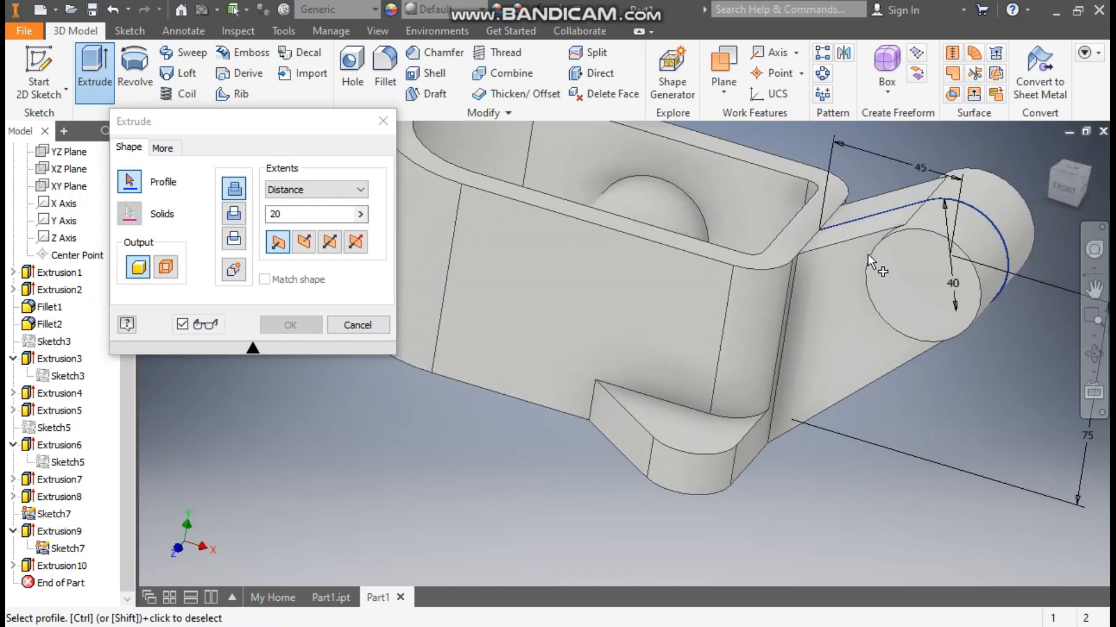
pyautogui.click(874, 217)
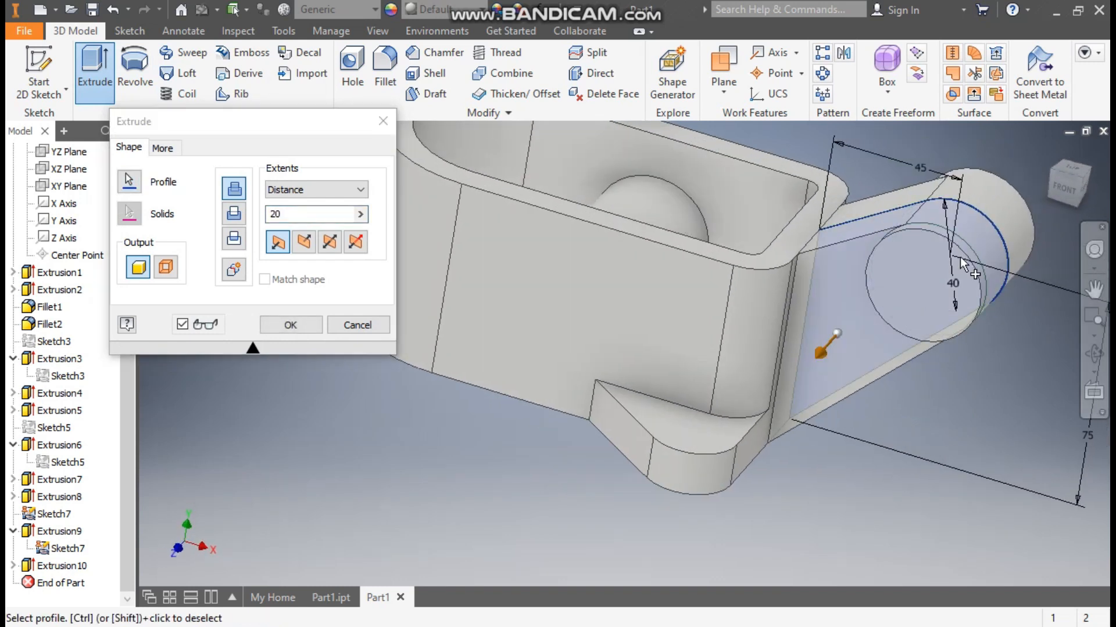
pyautogui.click(324, 244)
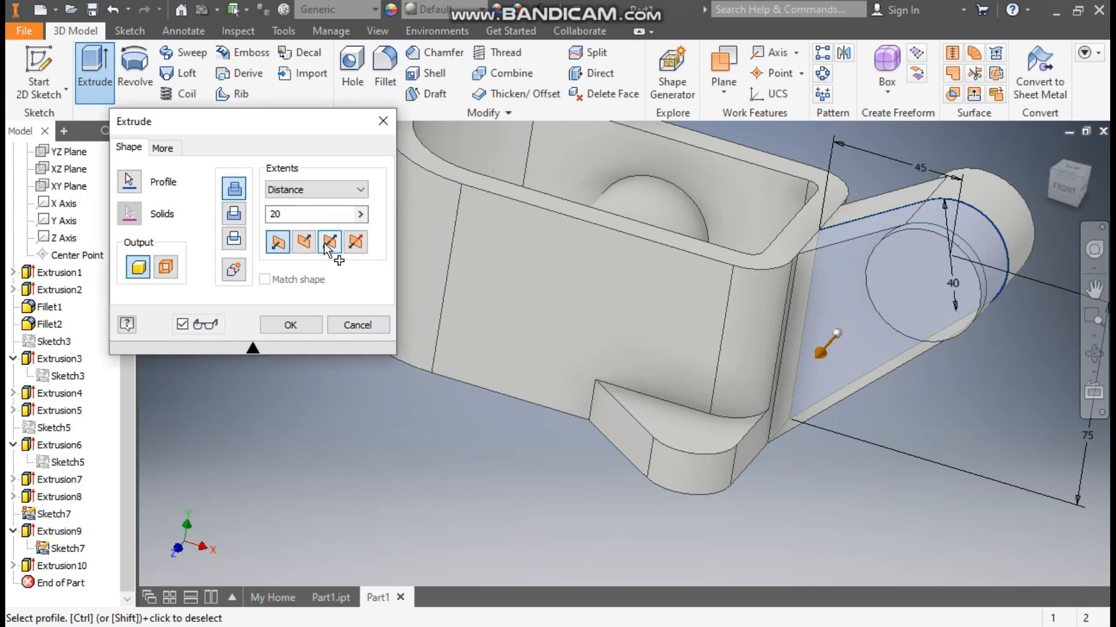
pyautogui.click(233, 214)
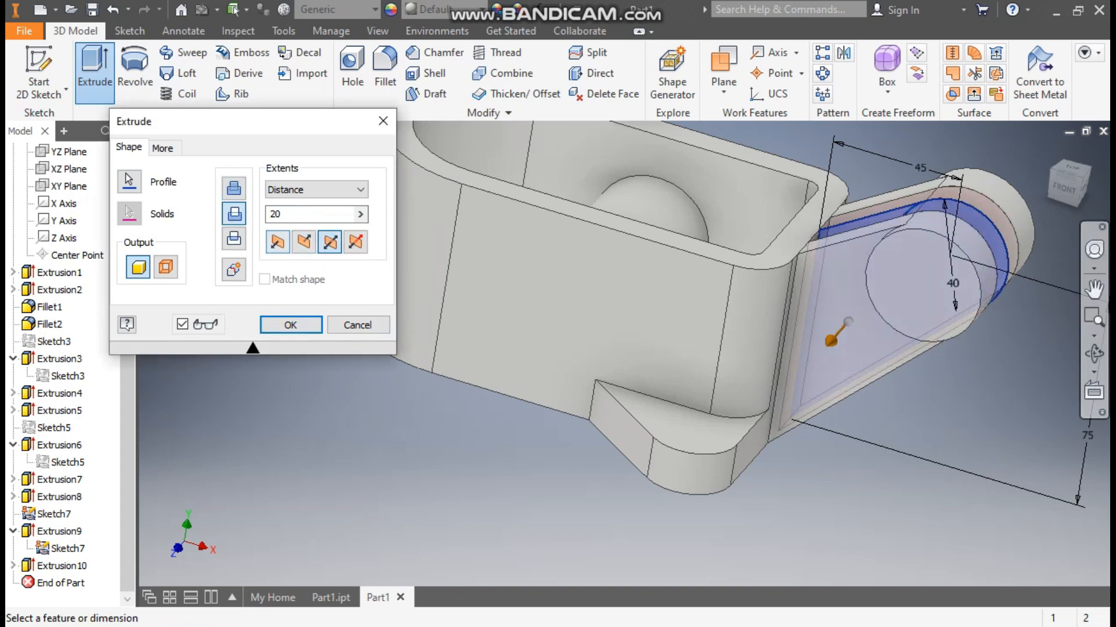
pyautogui.click(1076, 182)
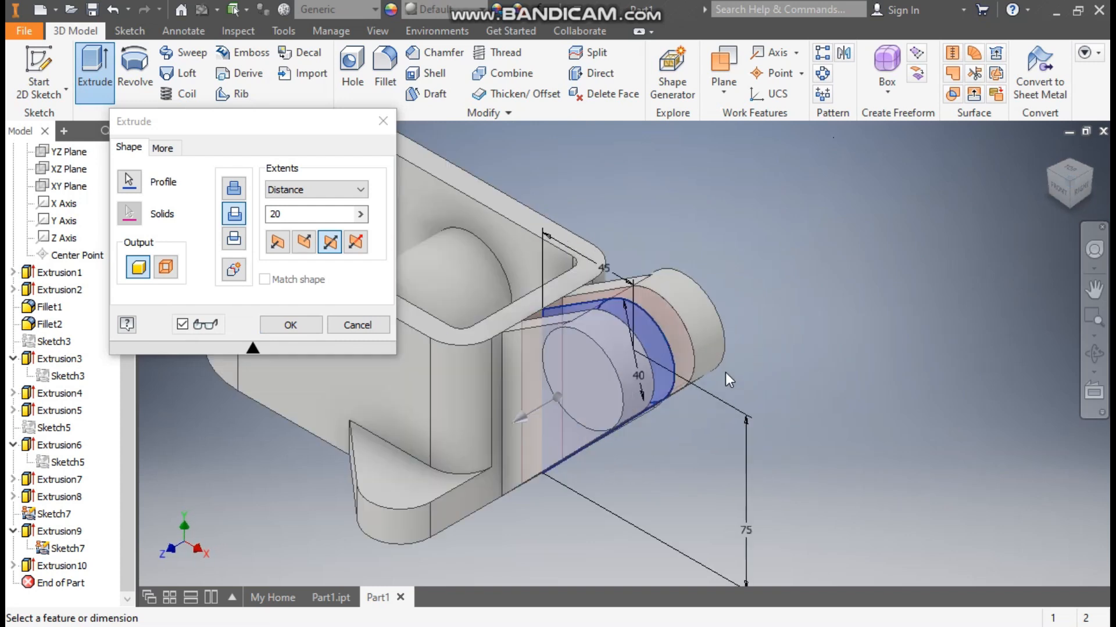
pyautogui.scroll(-3, 754, 352)
pyautogui.moveTo(754, 349); pyautogui.dragTo(851, 384, button='middle')
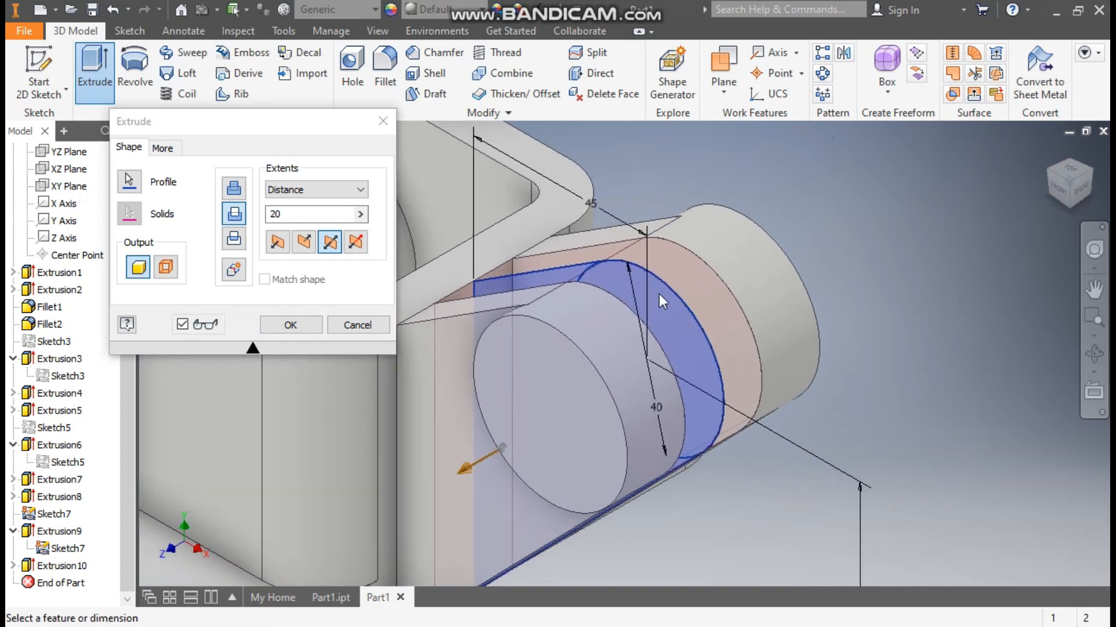
pyautogui.click(291, 325)
# - Hide the arm's profile sketch
pyautogui.moveTo(888, 217); pyautogui.dragTo(968, 244, button='middle')
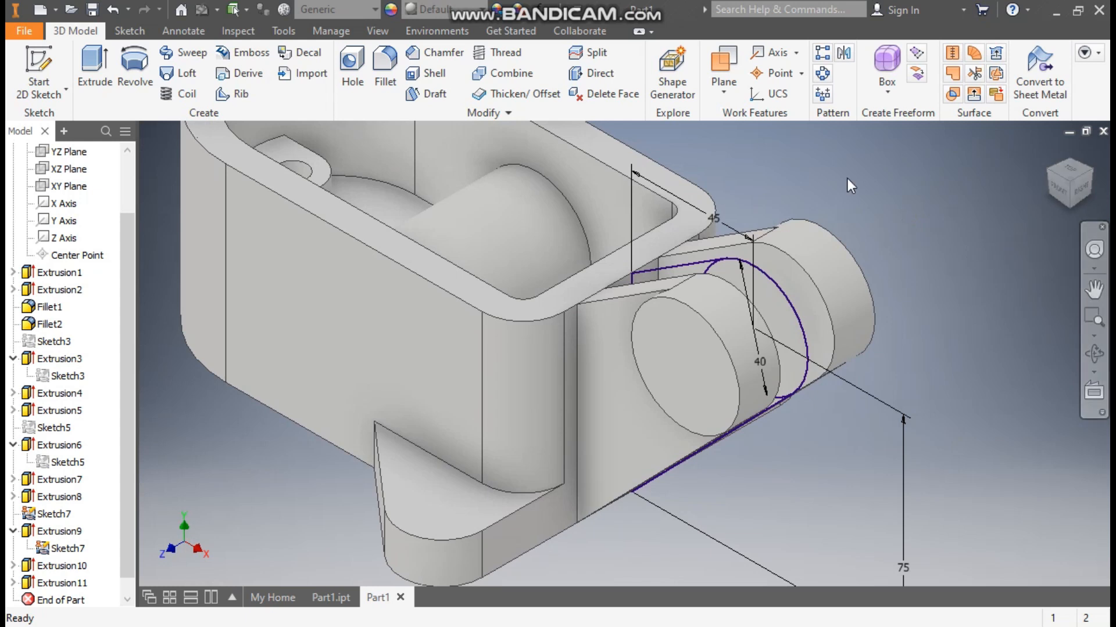
pyautogui.scroll(-1, 64, 546)
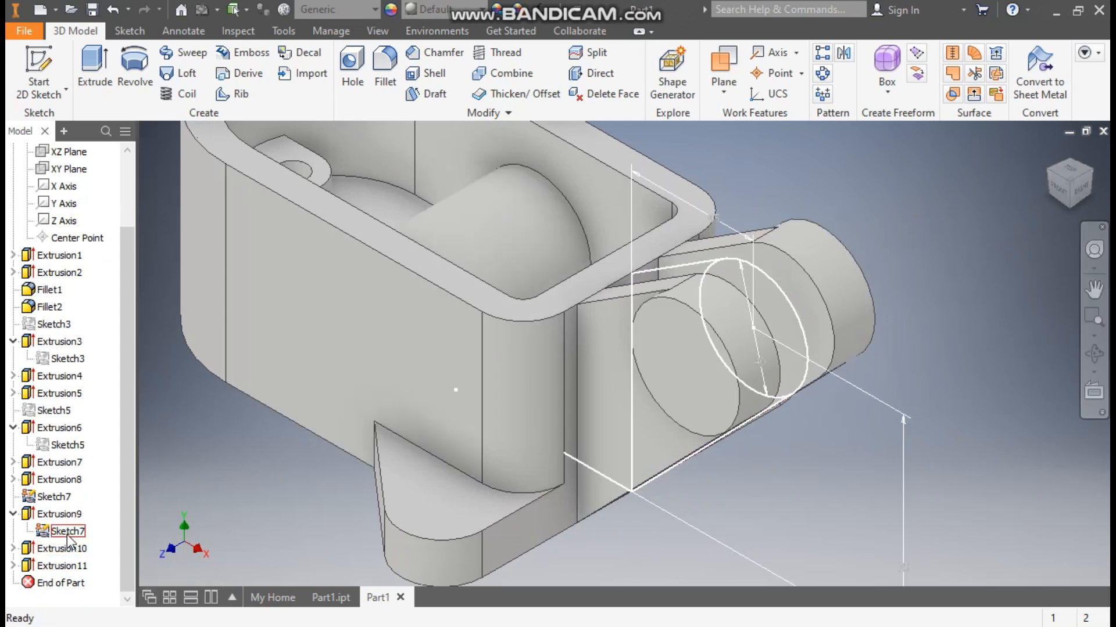
pyautogui.click(68, 531)
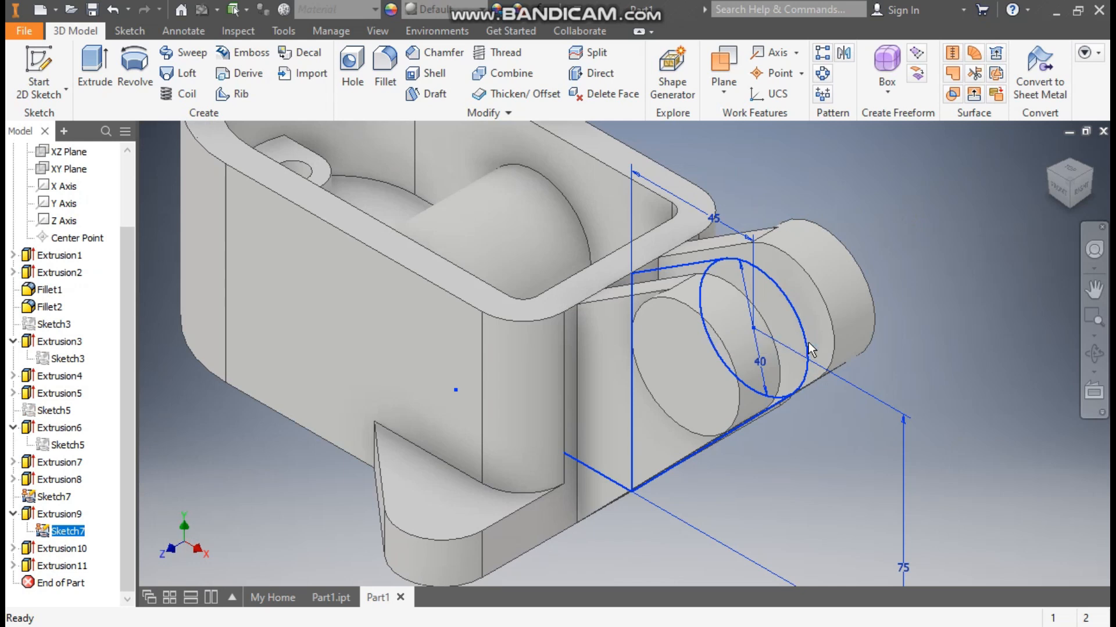
pyautogui.click(1001, 290)
# - Sketch a 20 mm circle concentric with the round end face of the hinge boss and finish the sketch
pyautogui.click(700, 384)
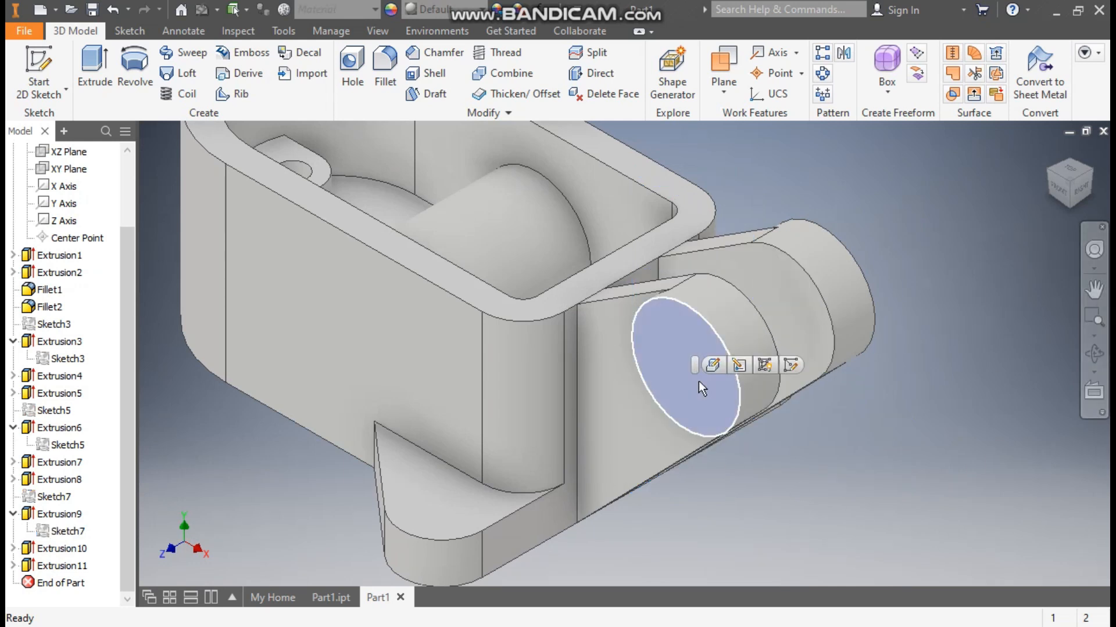
pyautogui.click(791, 365)
pyautogui.moveTo(934, 365)
pyautogui.mouseDown(button='middle')
pyautogui.moveTo(584, 487)
pyautogui.moveTo(570, 529)
pyautogui.mouseUp(button='middle')
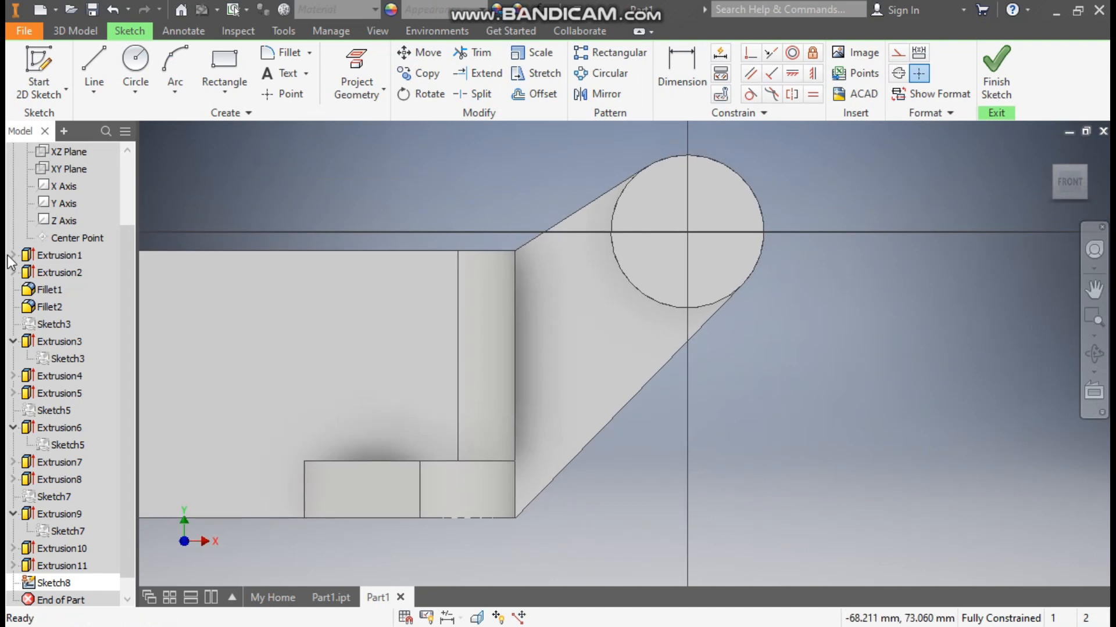
pyautogui.click(134, 70)
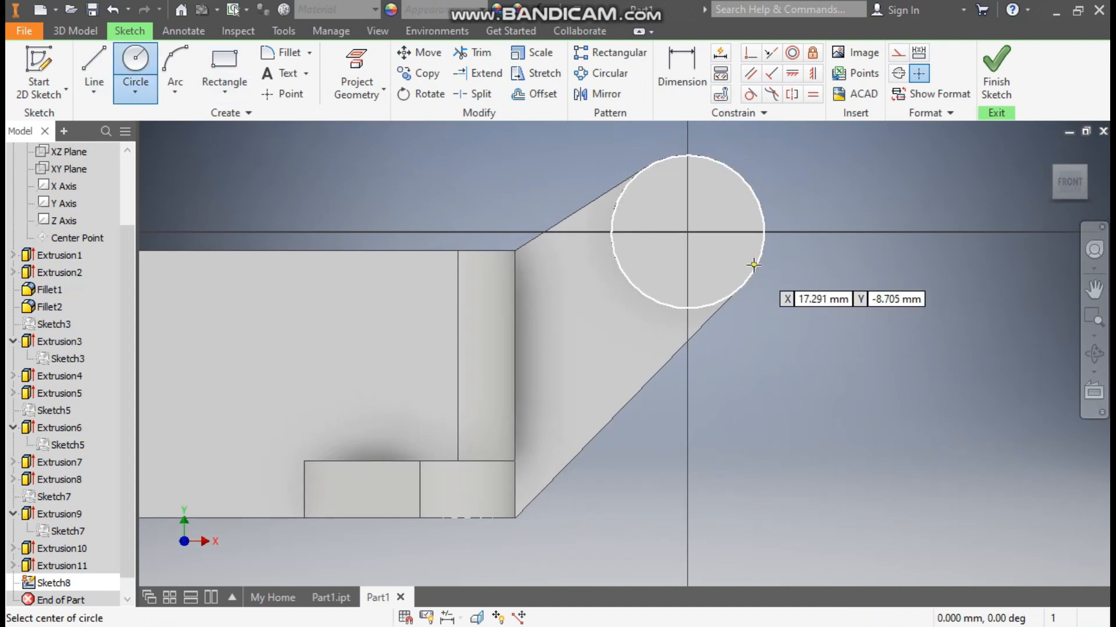
pyautogui.click(687, 231)
pyautogui.write('20')
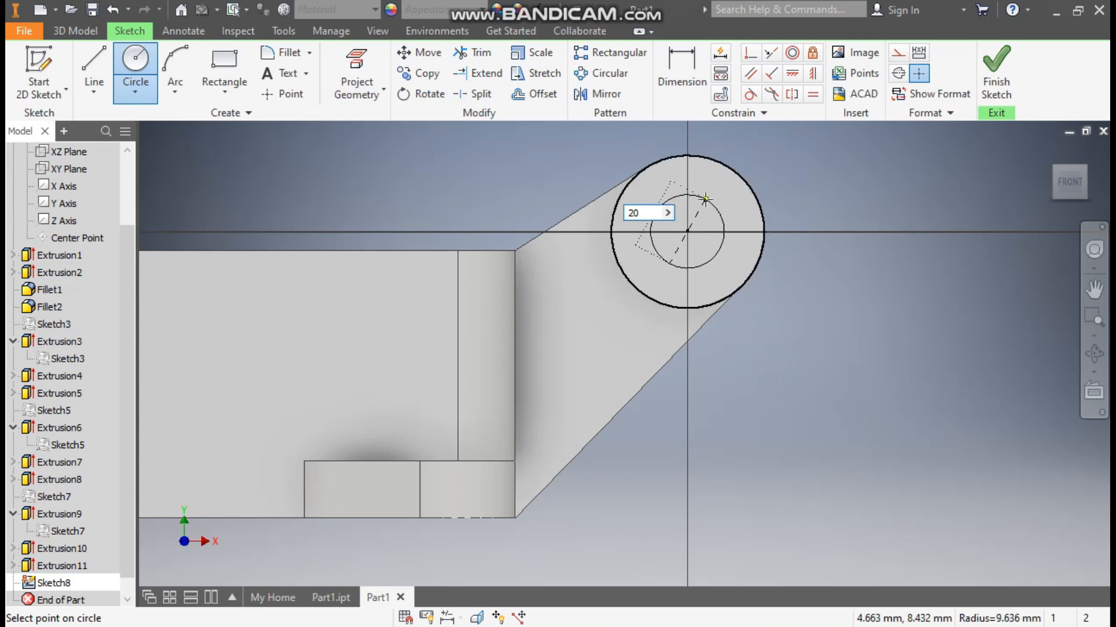
pyautogui.press('Return')
pyautogui.click(996, 69)
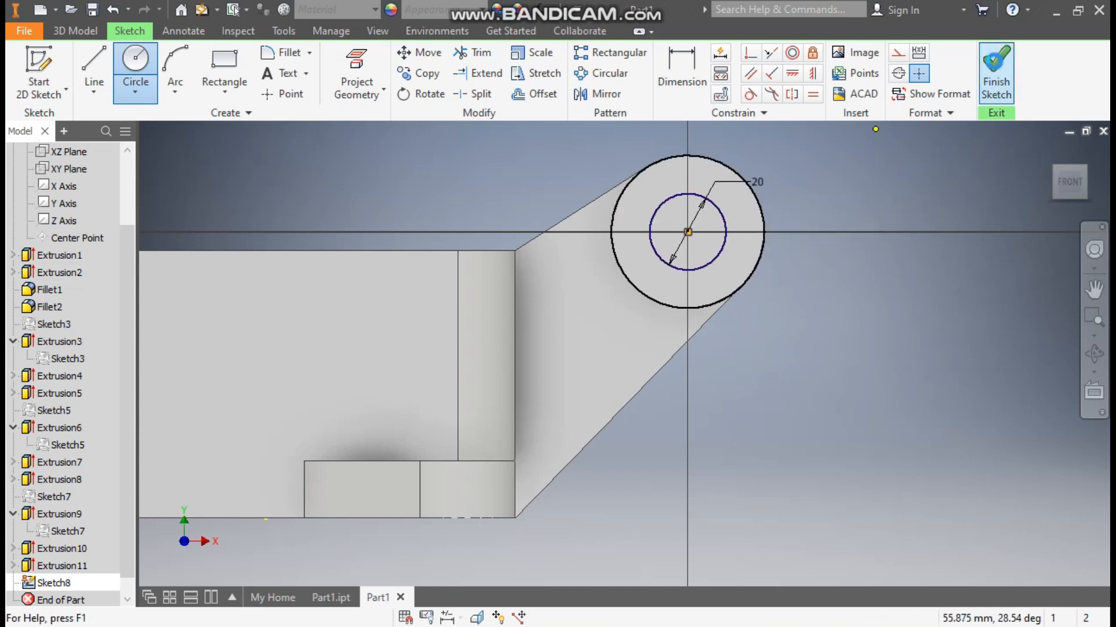
# - Cut the 20 mm circle through all material so that the hole passes through both hinge lugs
pyautogui.click(95, 67)
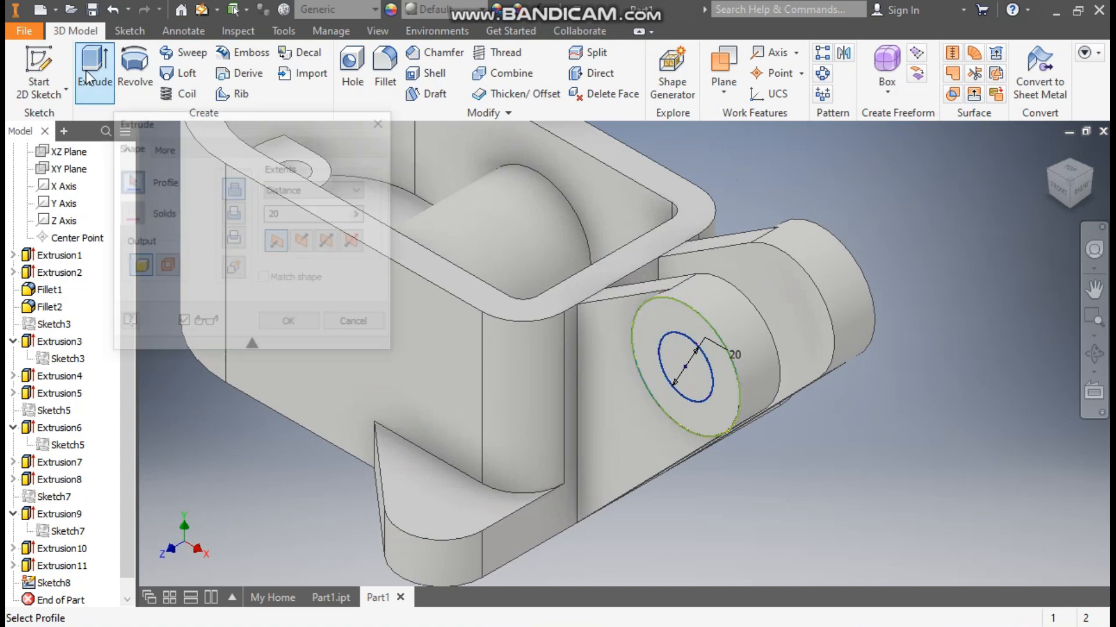
pyautogui.click(678, 358)
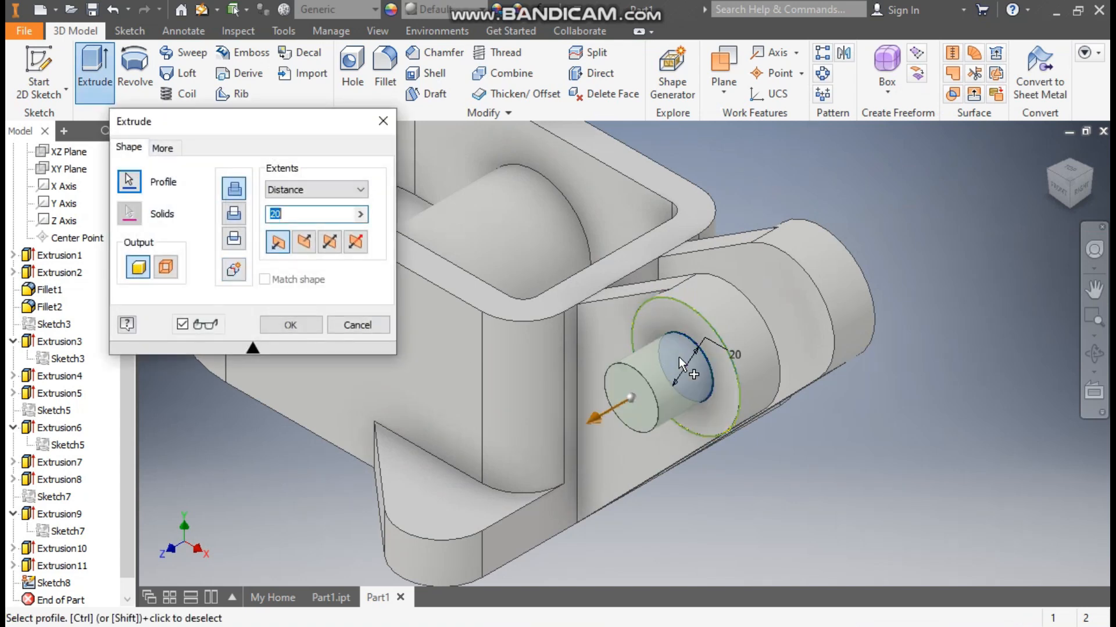
pyautogui.click(308, 239)
pyautogui.click(234, 215)
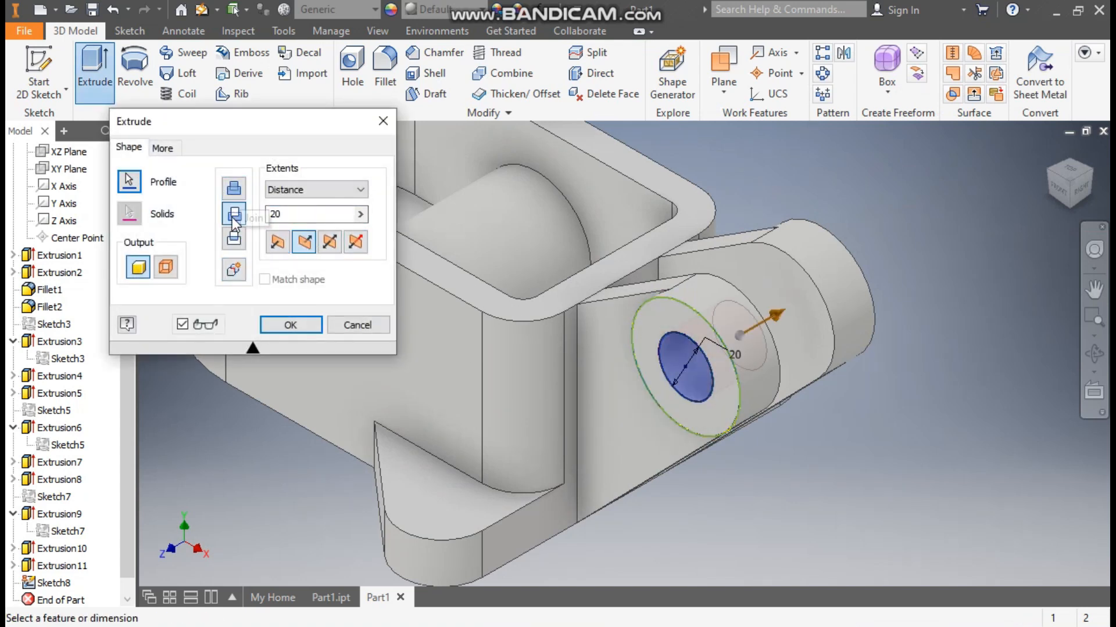
pyautogui.click(314, 187)
pyautogui.click(283, 251)
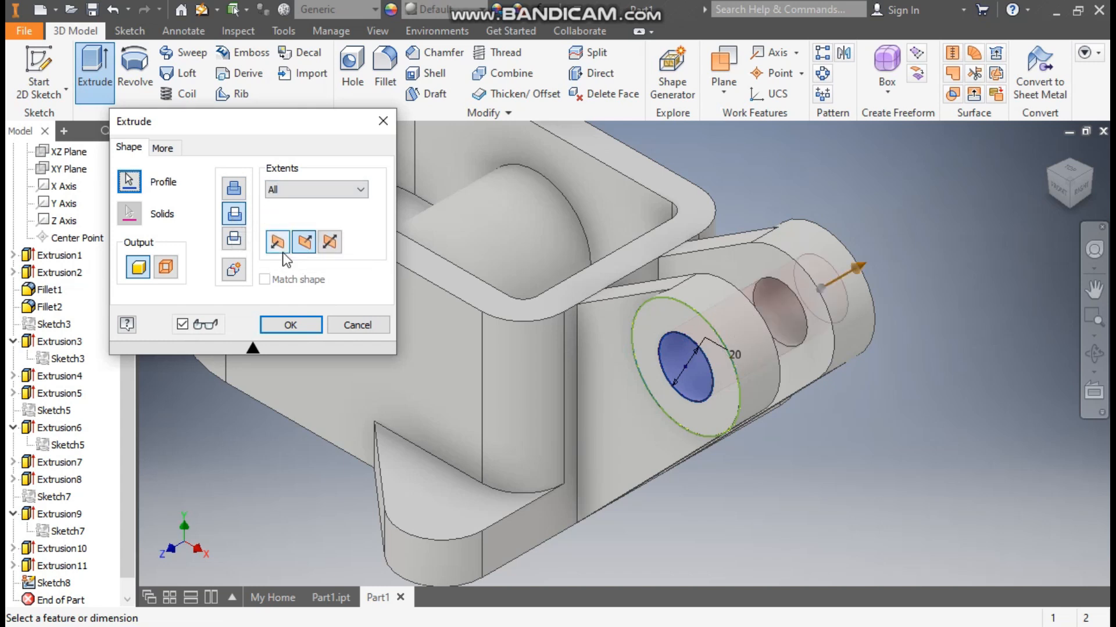
pyautogui.click(289, 326)
# - Sketch a 20 mm circle on the housing's long flat side face, concentric with the internal cylinder's round outline, and finish the sketch
pyautogui.scroll(2, 675, 378)
pyautogui.moveTo(676, 377); pyautogui.dragTo(794, 362, button='middle')
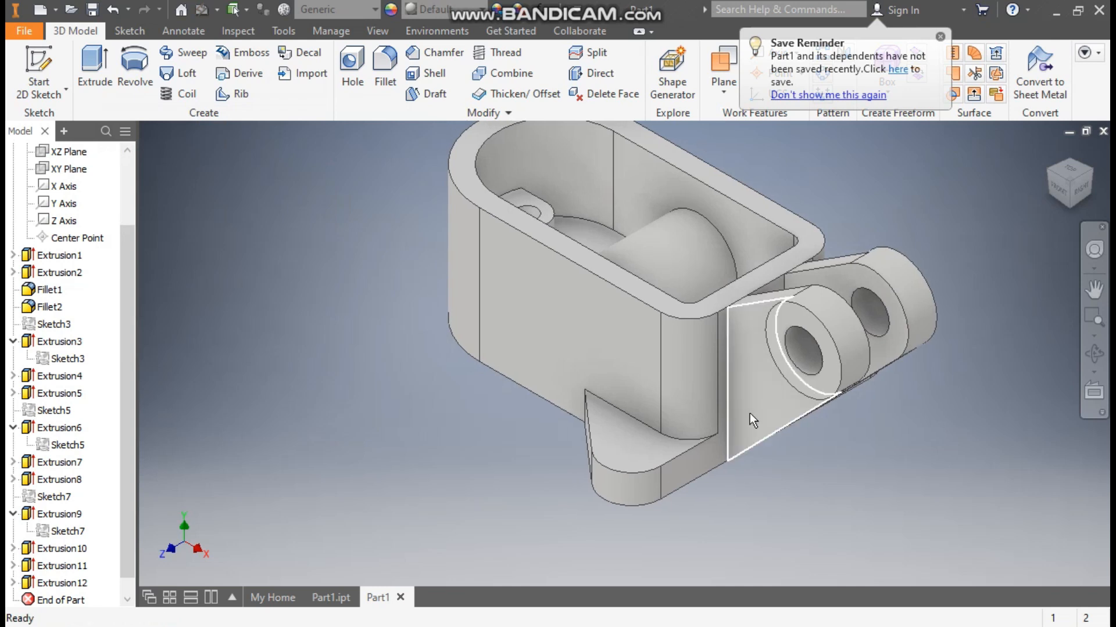
pyautogui.click(559, 318)
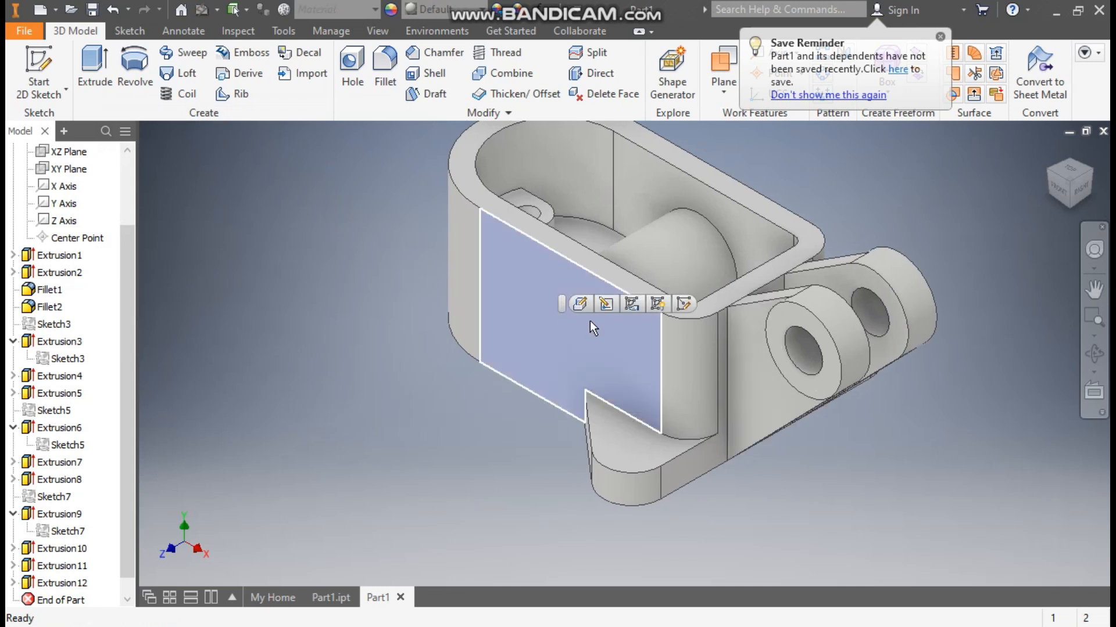
pyautogui.click(684, 304)
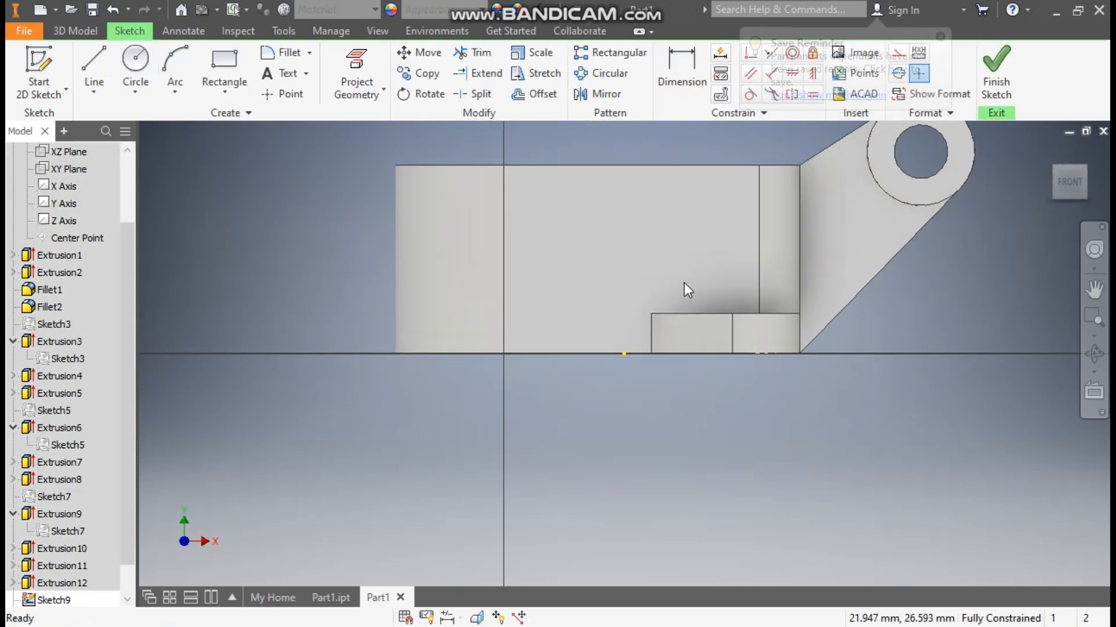
pyautogui.moveTo(669, 250); pyautogui.dragTo(570, 319, button='middle')
pyautogui.click(135, 64)
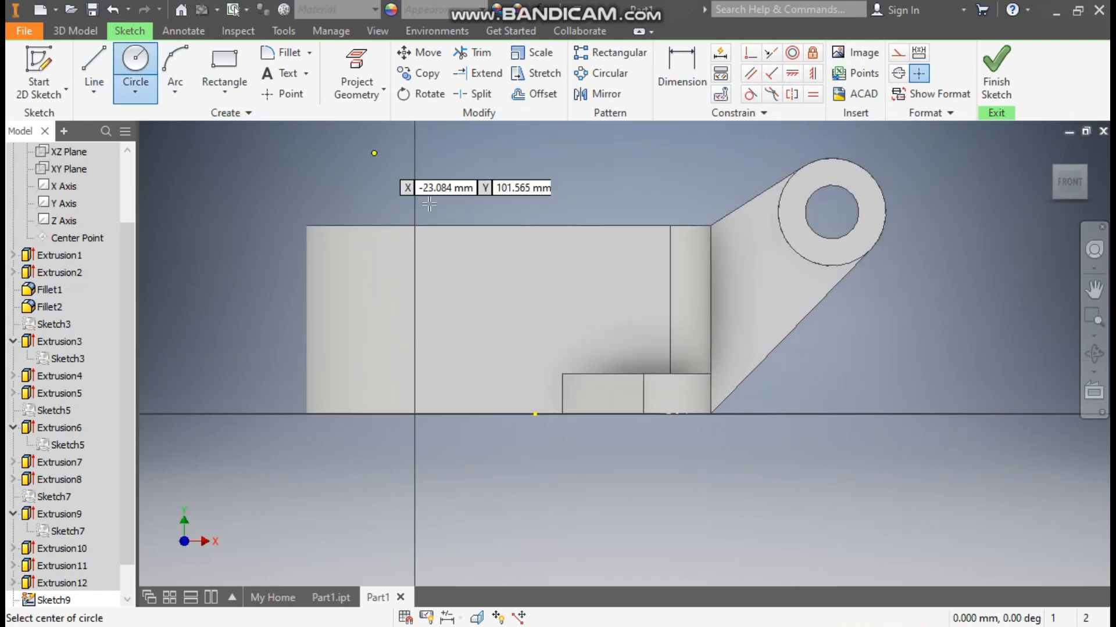
pyautogui.click(536, 319)
pyautogui.click(485, 294)
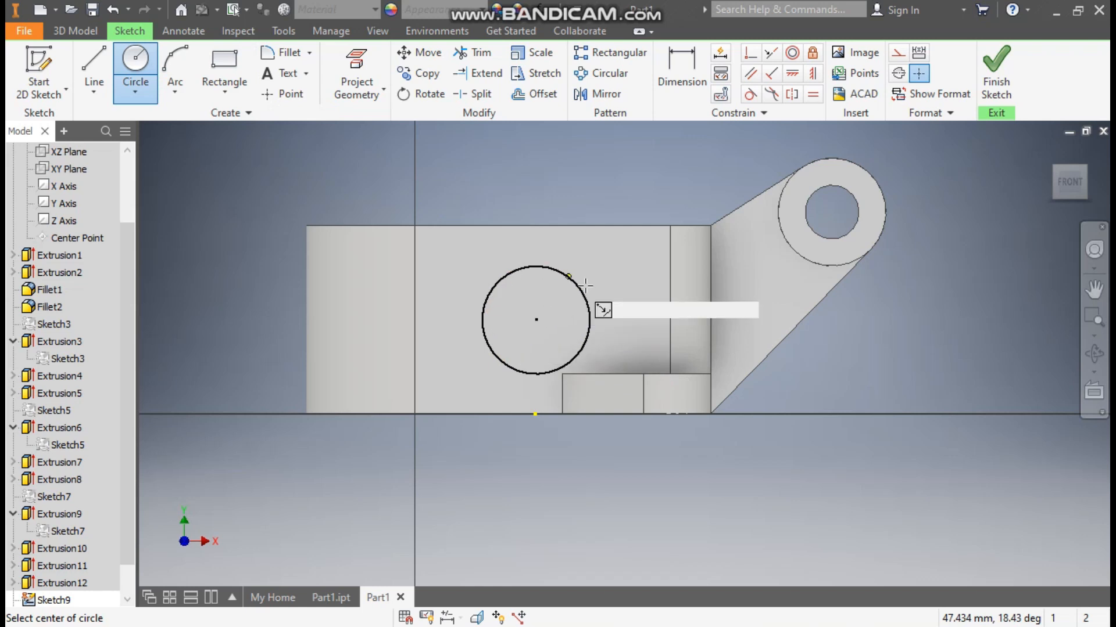
pyautogui.click(535, 320)
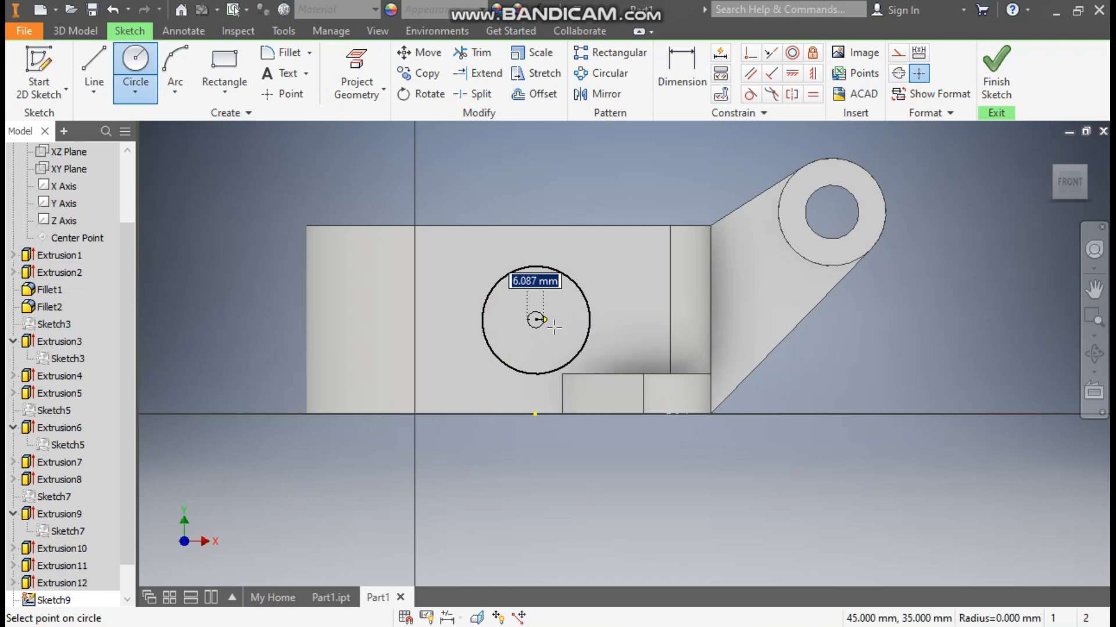
pyautogui.write('20')
pyautogui.press('Return')
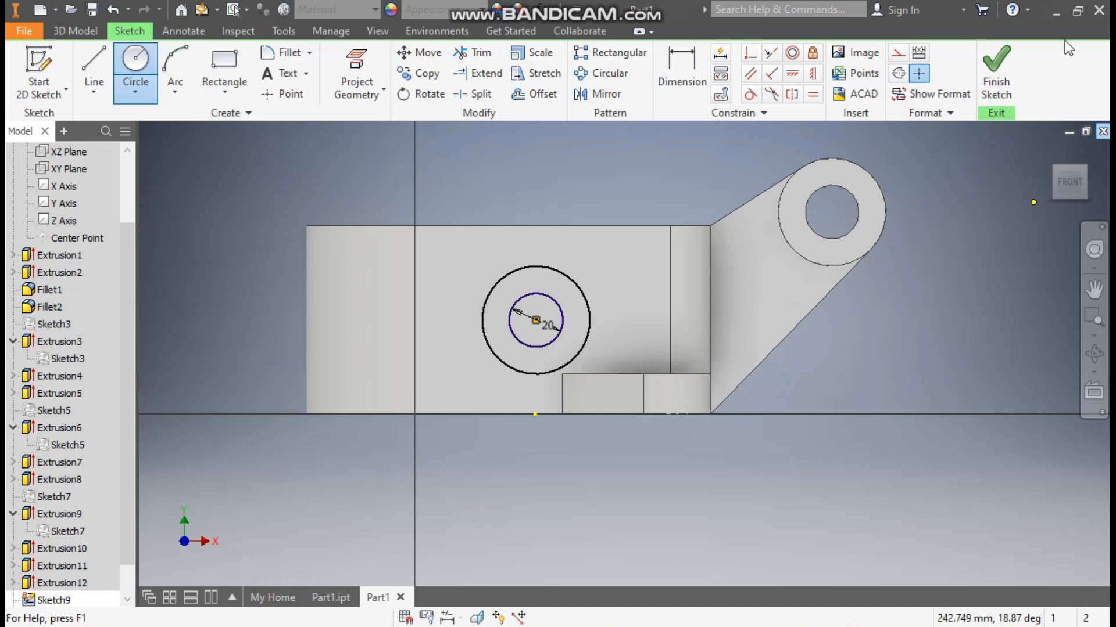
pyautogui.click(996, 69)
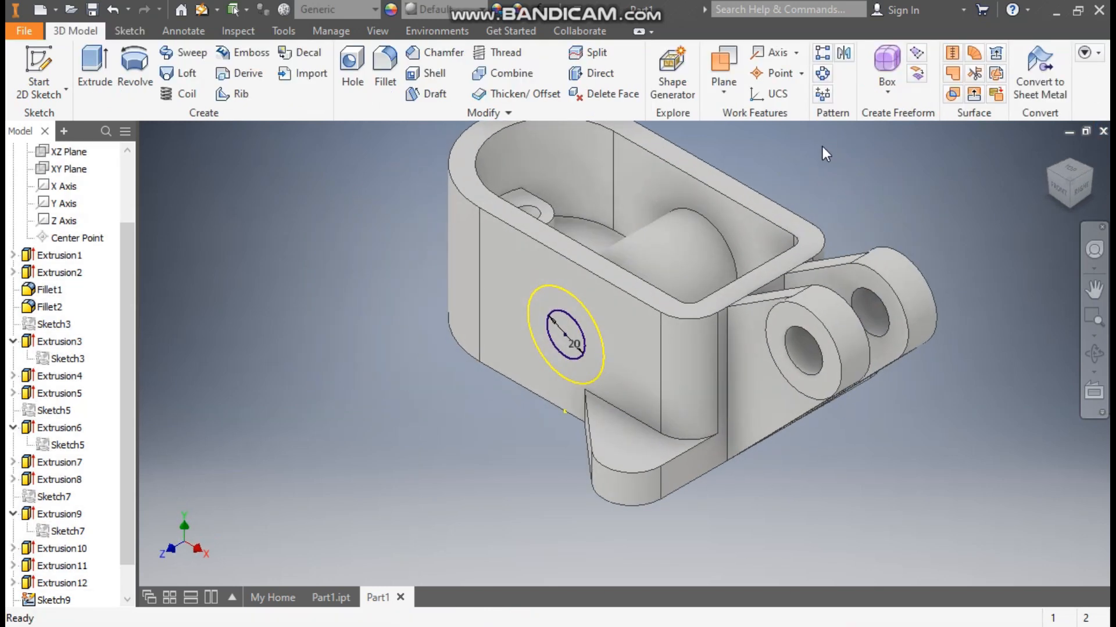
# - Cut the 20 mm circle inward from the side face through all material
pyautogui.click(98, 65)
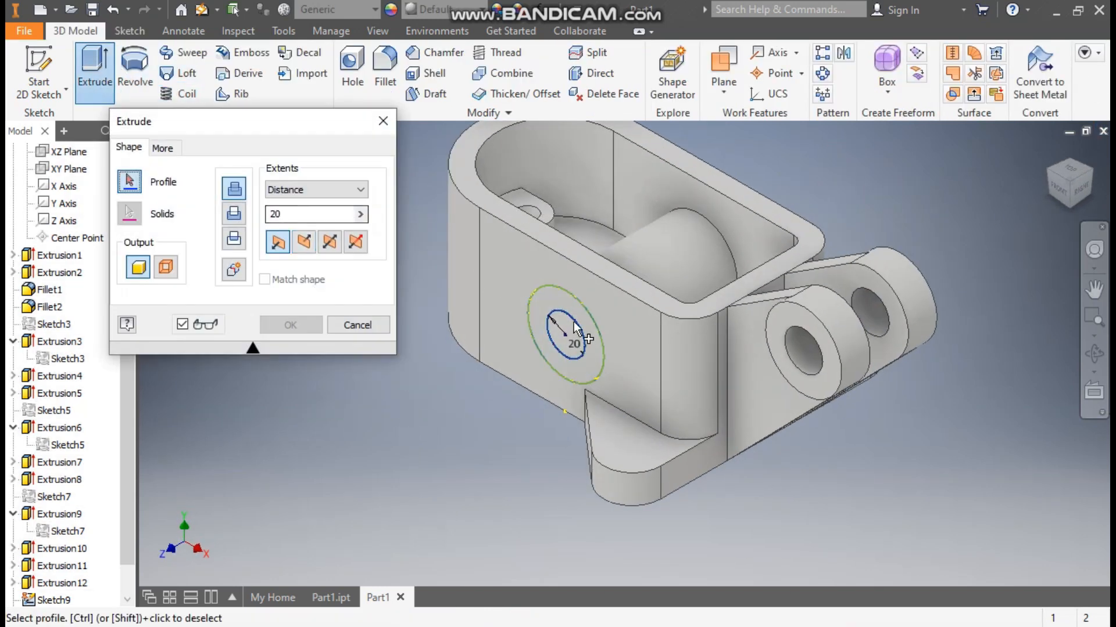
pyautogui.scroll(3, 574, 321)
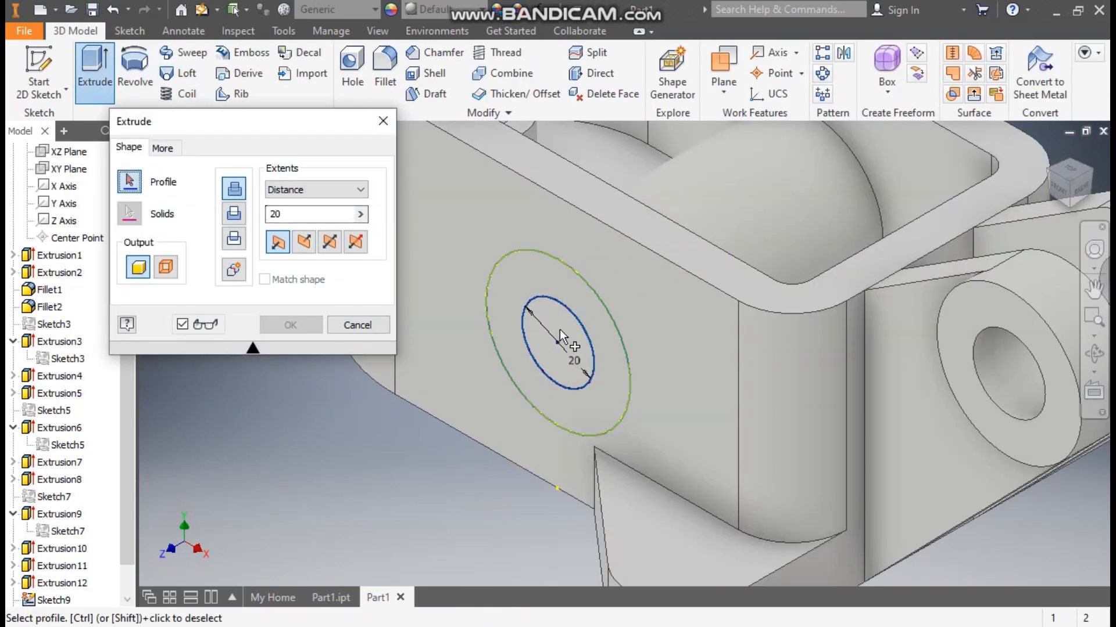
pyautogui.click(303, 242)
pyautogui.scroll(-3, 706, 344)
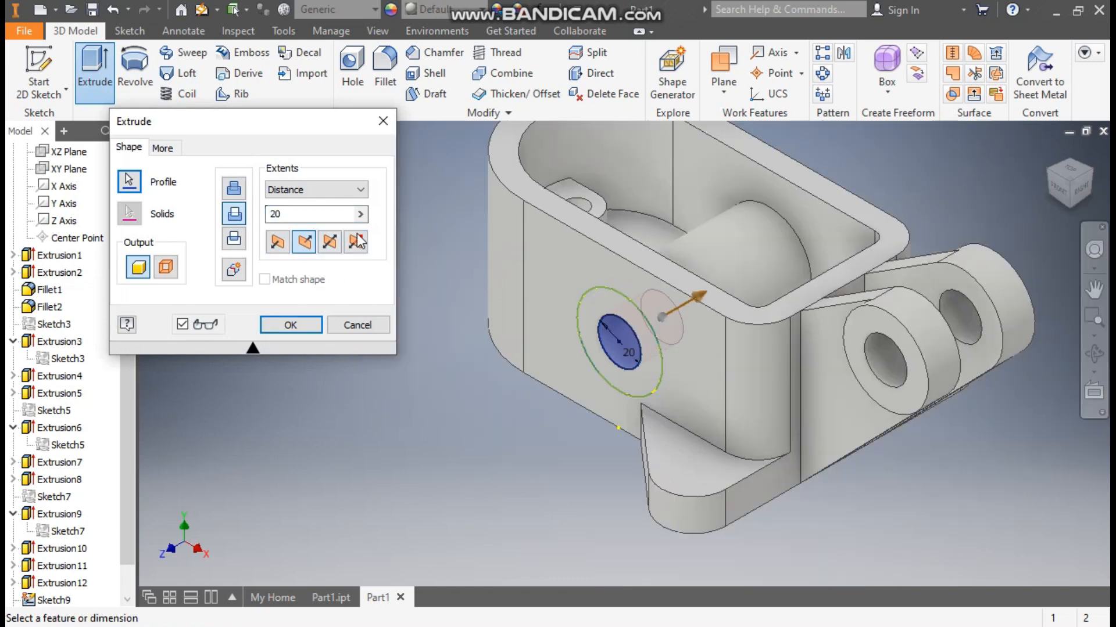
pyautogui.click(332, 192)
pyautogui.click(304, 246)
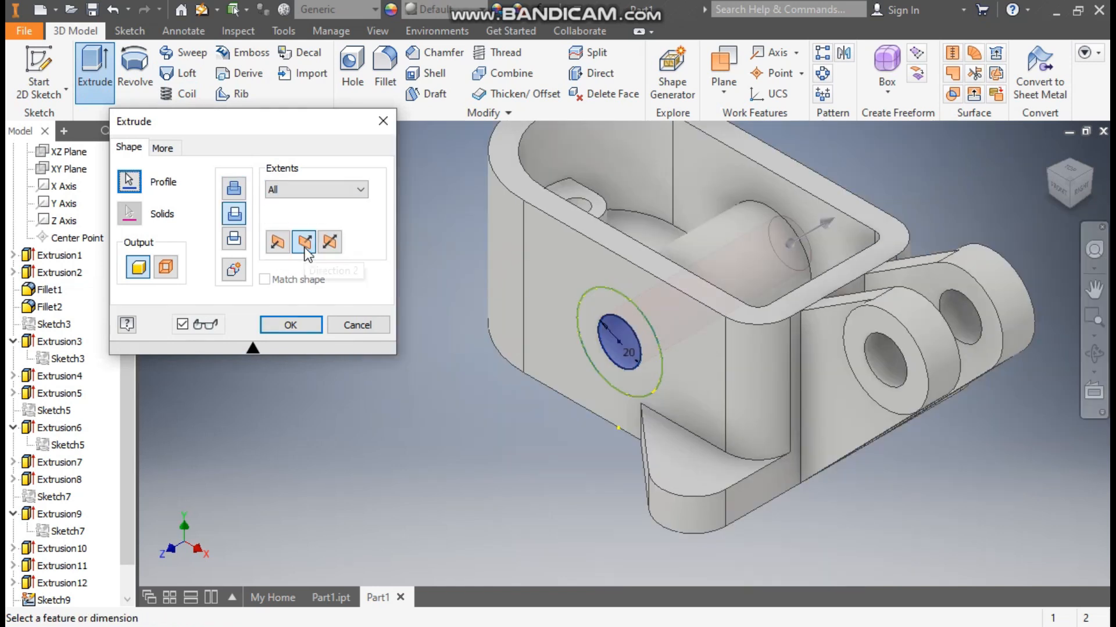
pyautogui.click(277, 325)
# - Sketch on the base lug's top face with a point at each lug's rounded-end centre, and finish the sketch
pyautogui.scroll(-2, 419, 371)
pyautogui.moveTo(419, 370); pyautogui.dragTo(337, 379, button='middle')
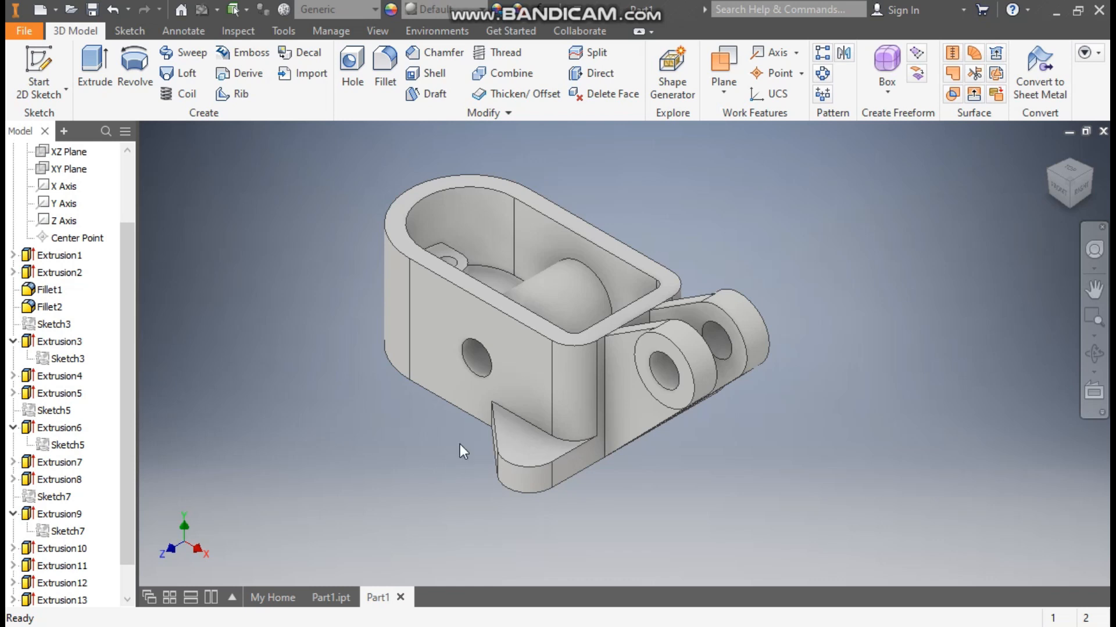
pyautogui.click(529, 436)
pyautogui.click(662, 426)
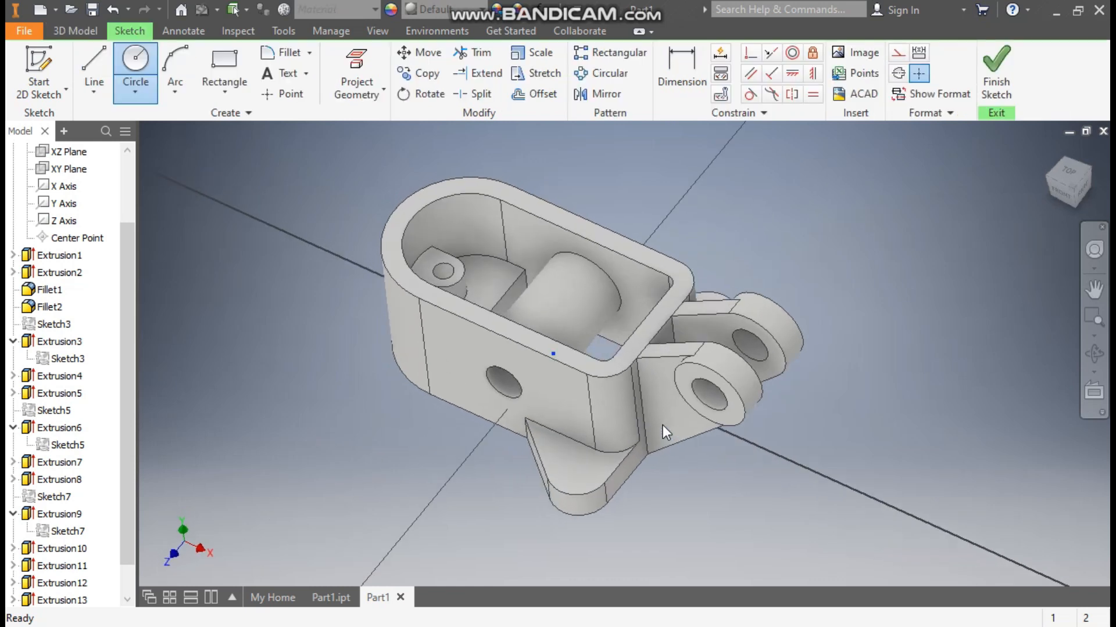
pyautogui.click(281, 95)
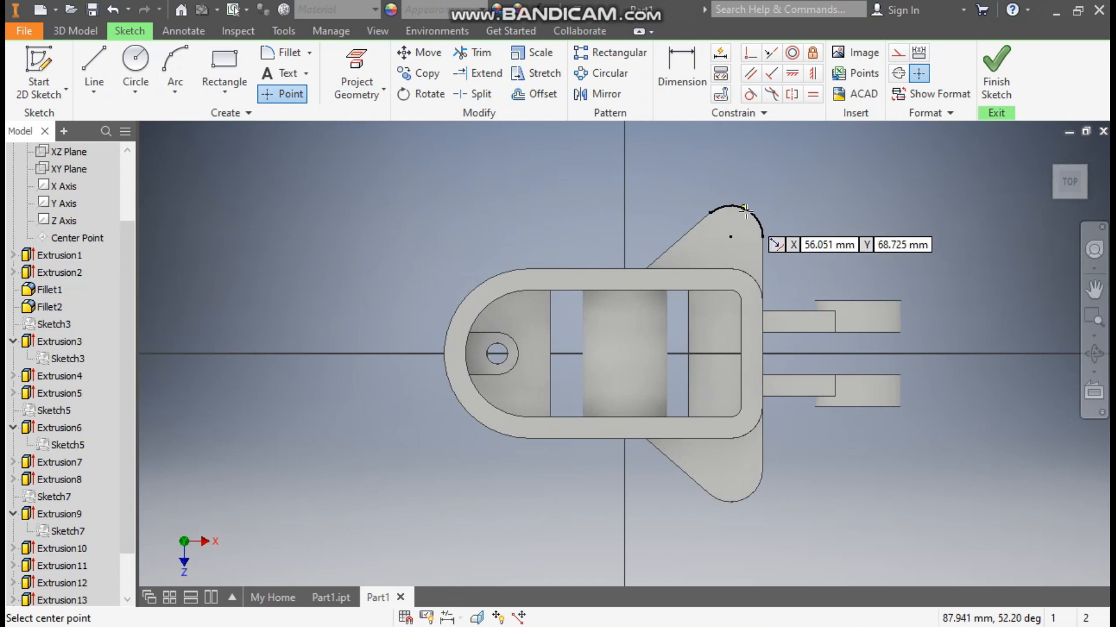
pyautogui.click(731, 237)
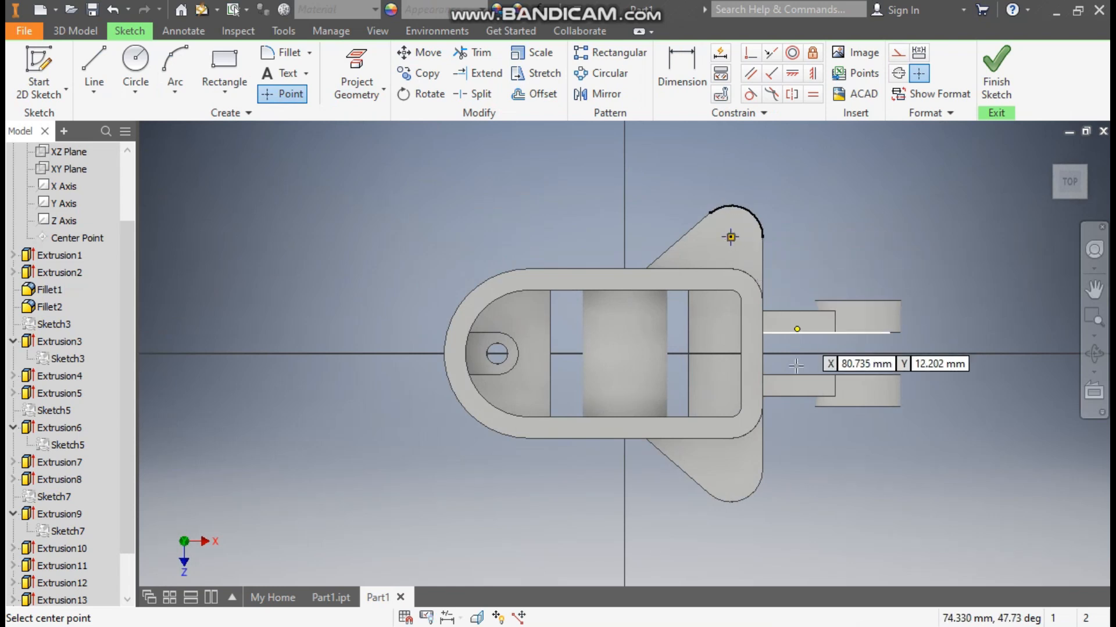
pyautogui.click(730, 471)
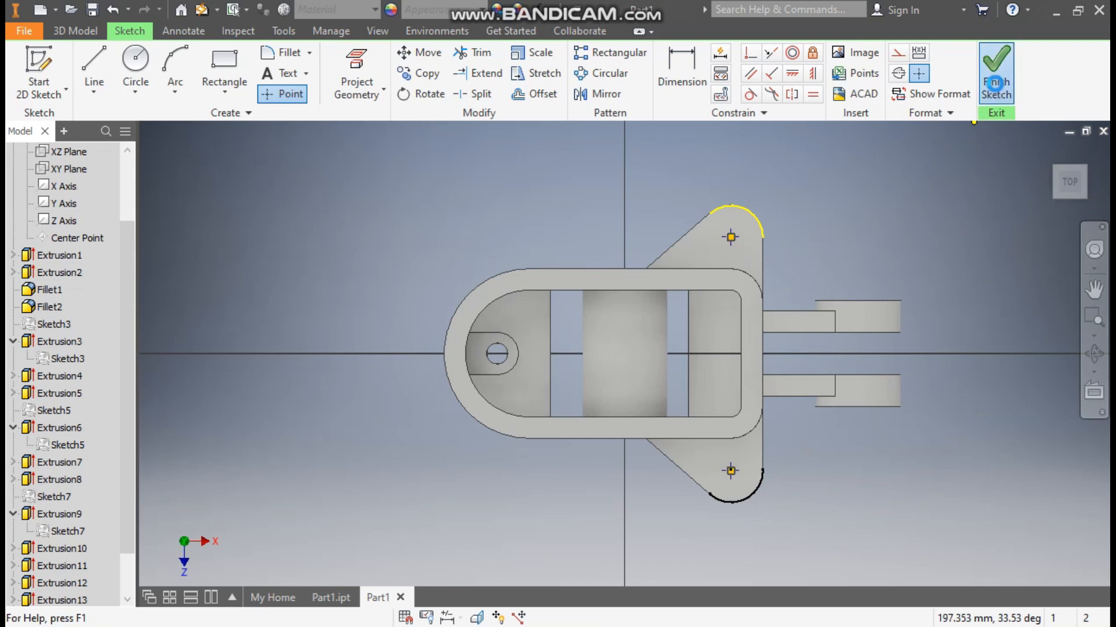
pyautogui.click(995, 73)
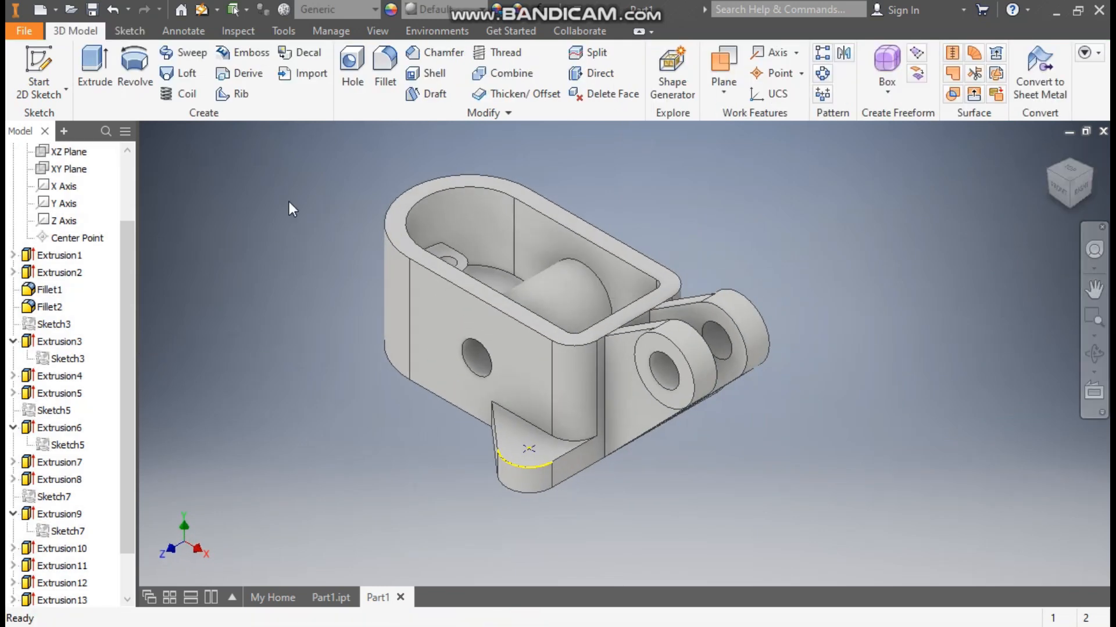
# - Create counterbored through holes at both lug points with a 20 mm counterbore diameter, 5 mm counterbore depth and 10 mm hole diameter
pyautogui.click(346, 75)
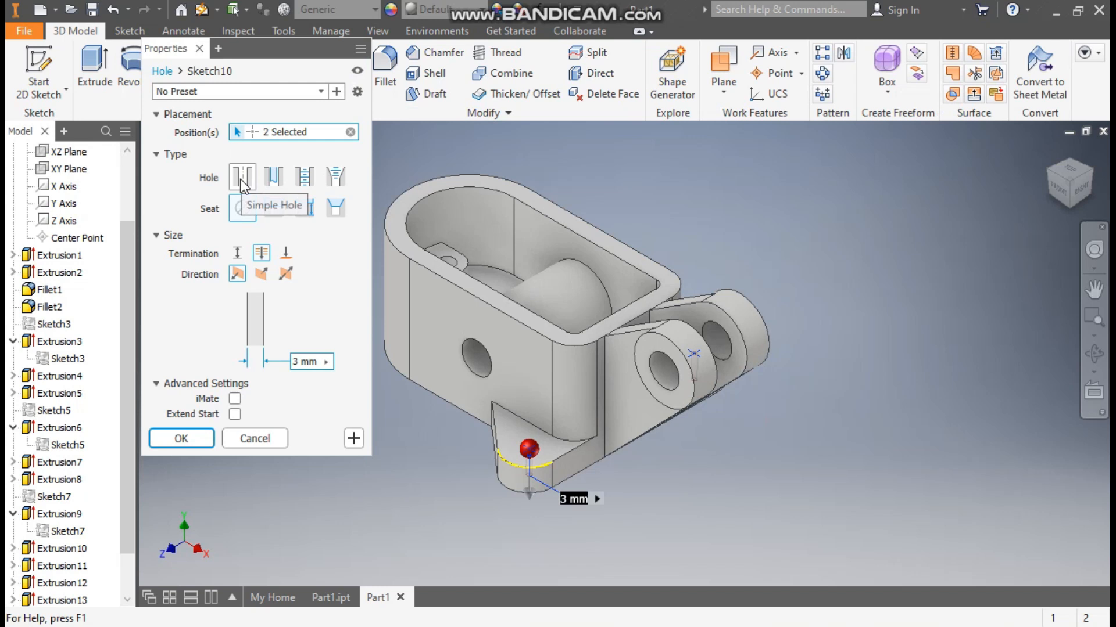
pyautogui.click(279, 212)
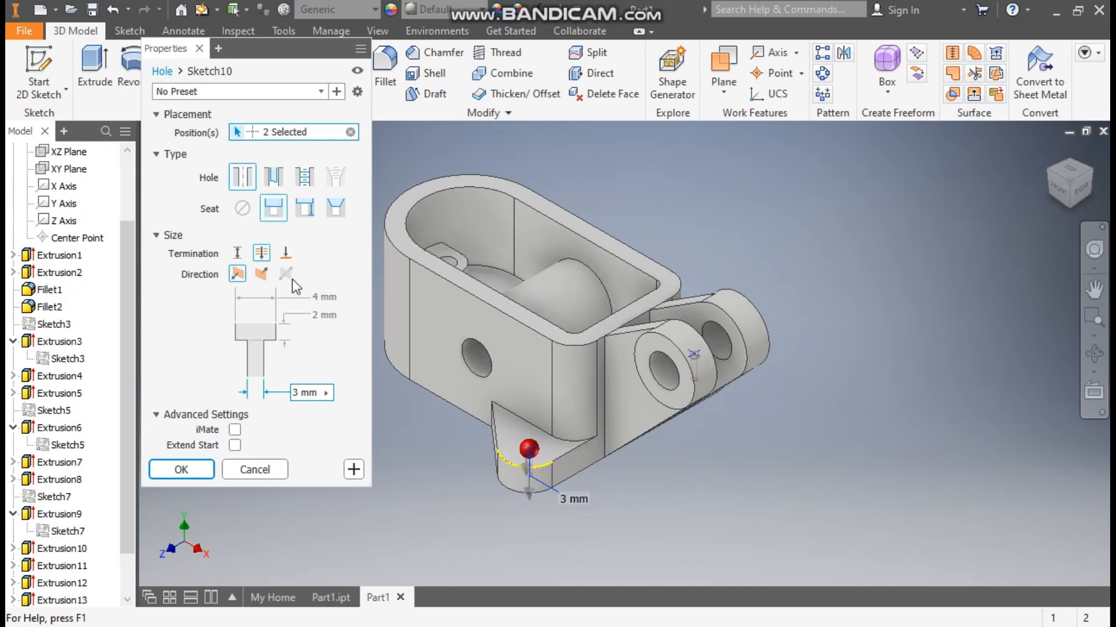
pyautogui.click(313, 297)
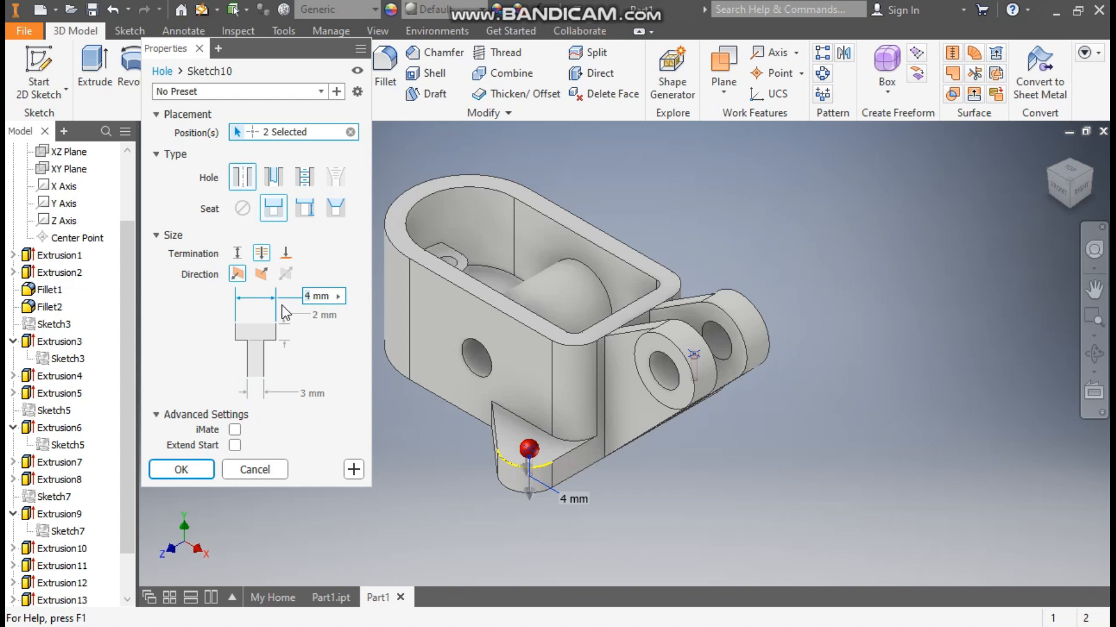
pyautogui.write('20')
pyautogui.click(321, 316)
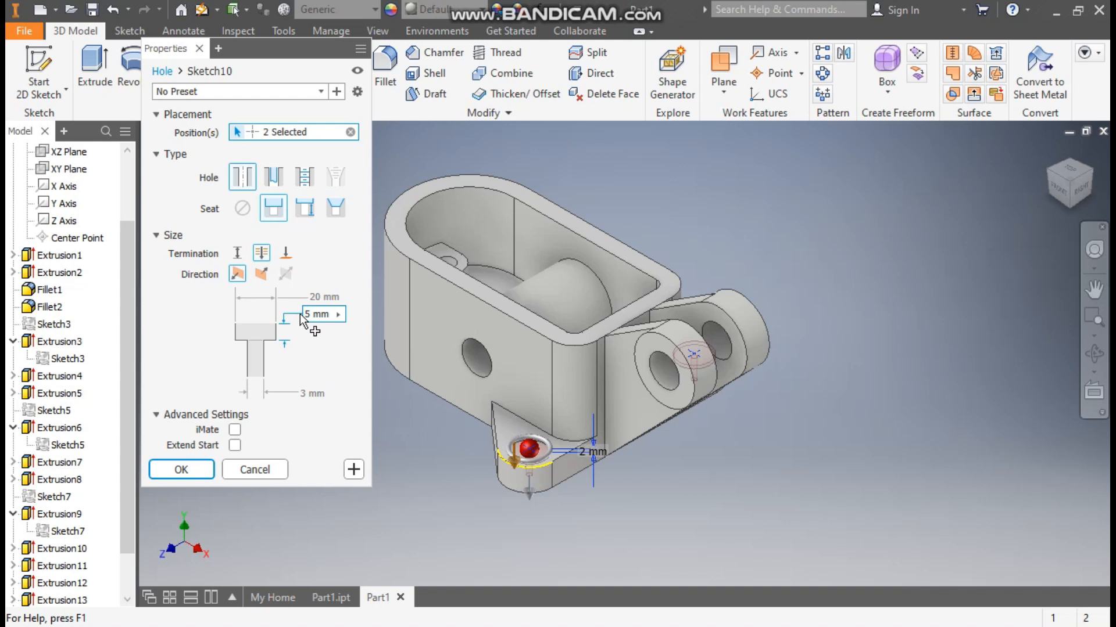
pyautogui.click(294, 395)
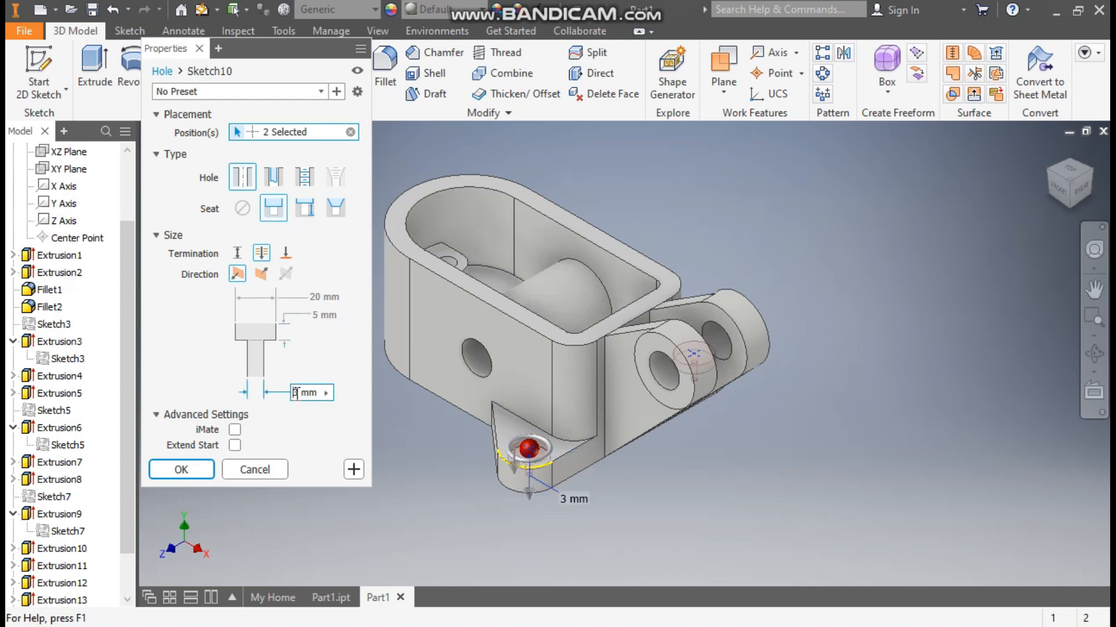
pyautogui.write('10')
pyautogui.scroll(5, 528, 447)
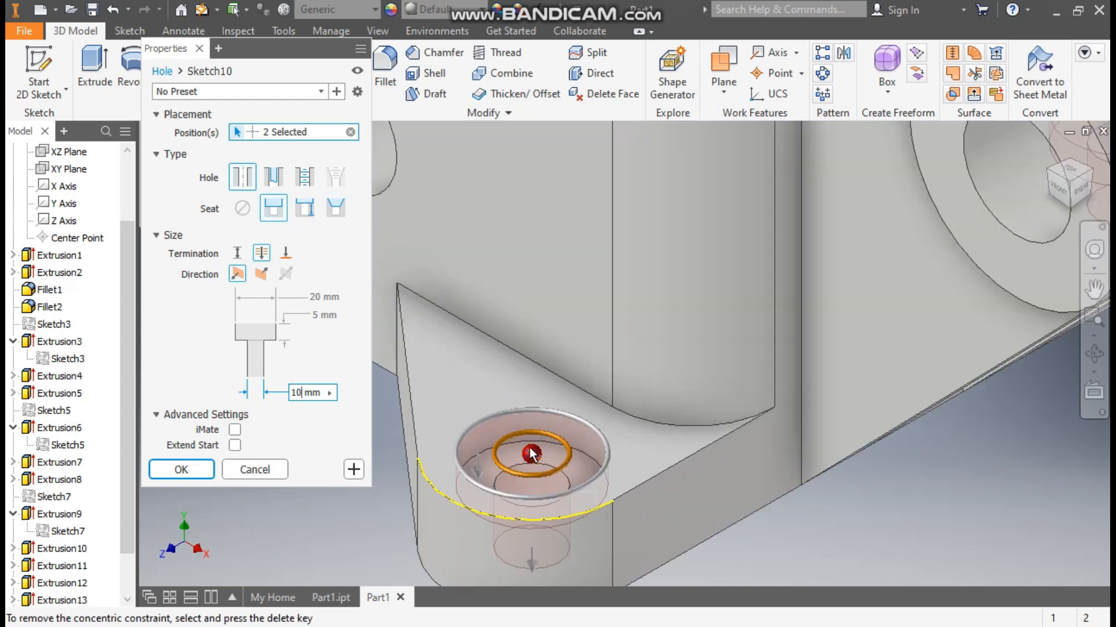
pyautogui.moveTo(645, 468); pyautogui.dragTo(709, 348, button='middle')
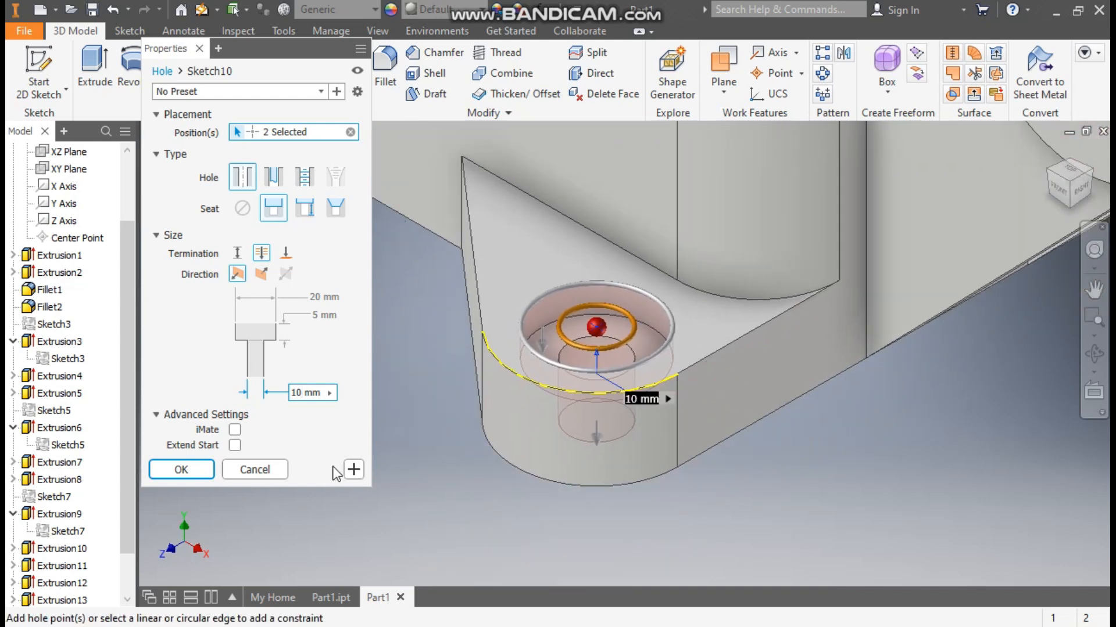
pyautogui.click(183, 469)
# - Apply the Magenta appearance from the Inventor Material Library to the whole part
pyautogui.scroll(-5, 604, 447)
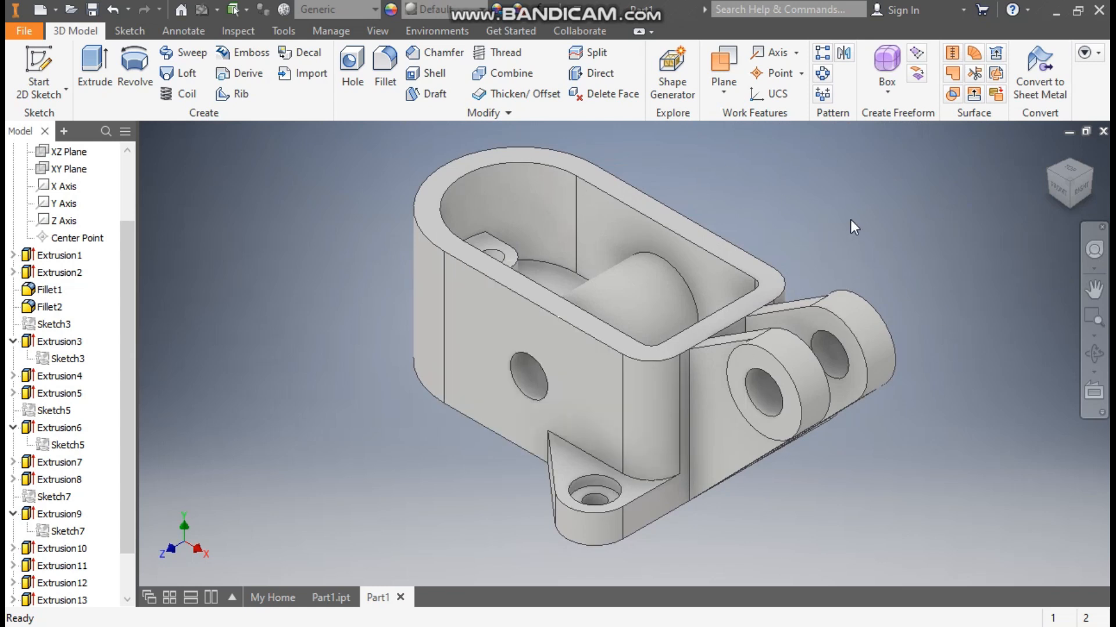
pyautogui.moveTo(744, 199); pyautogui.dragTo(712, 221)
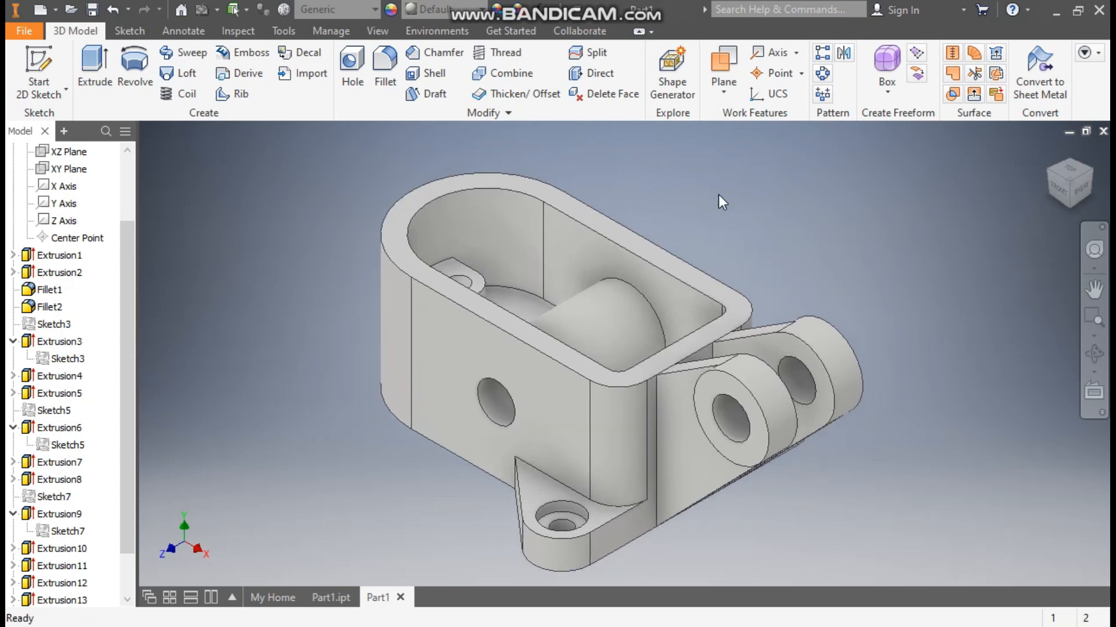
pyautogui.click(445, 10)
pyautogui.scroll(3, 472, 268)
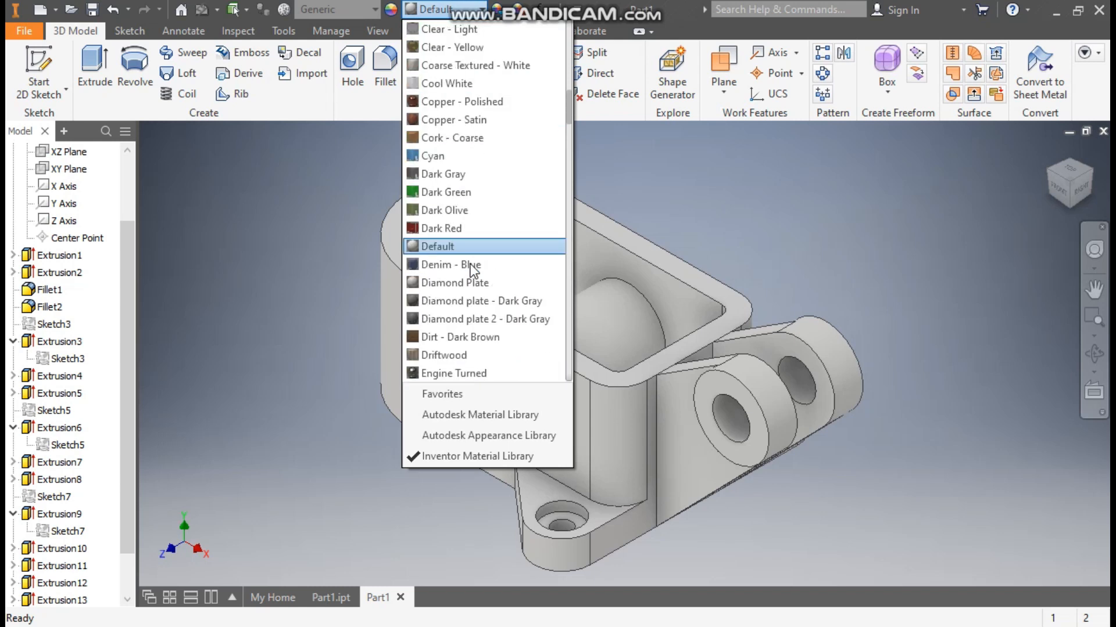
pyautogui.scroll(-10, 474, 270)
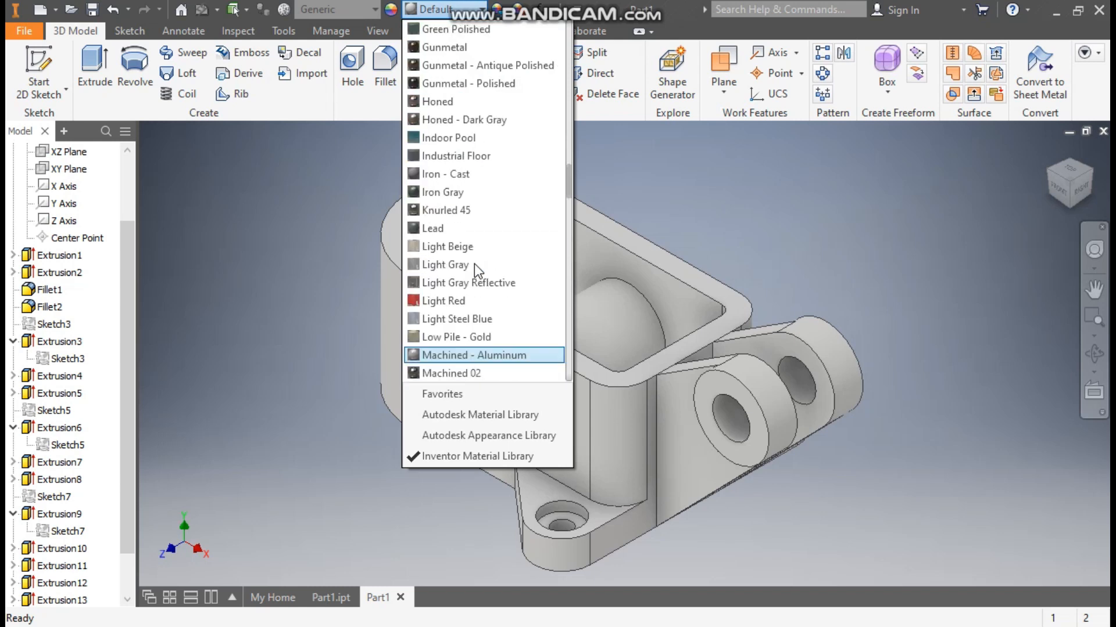
pyautogui.scroll(-2, 474, 265)
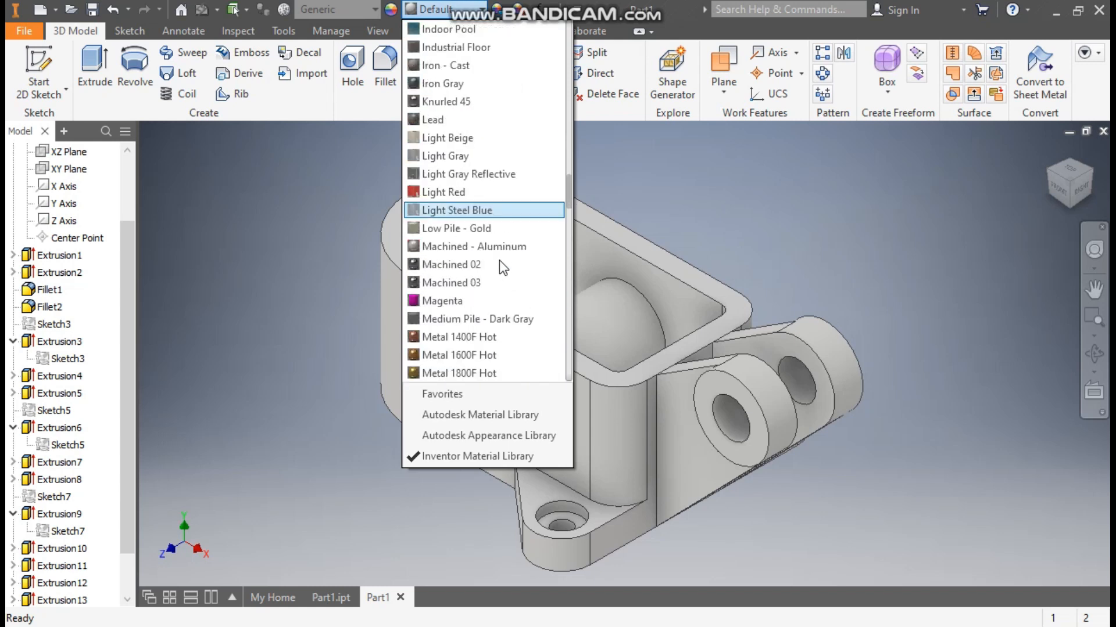
pyautogui.click(457, 300)
pyautogui.moveTo(828, 285); pyautogui.dragTo(810, 265, button='middle')
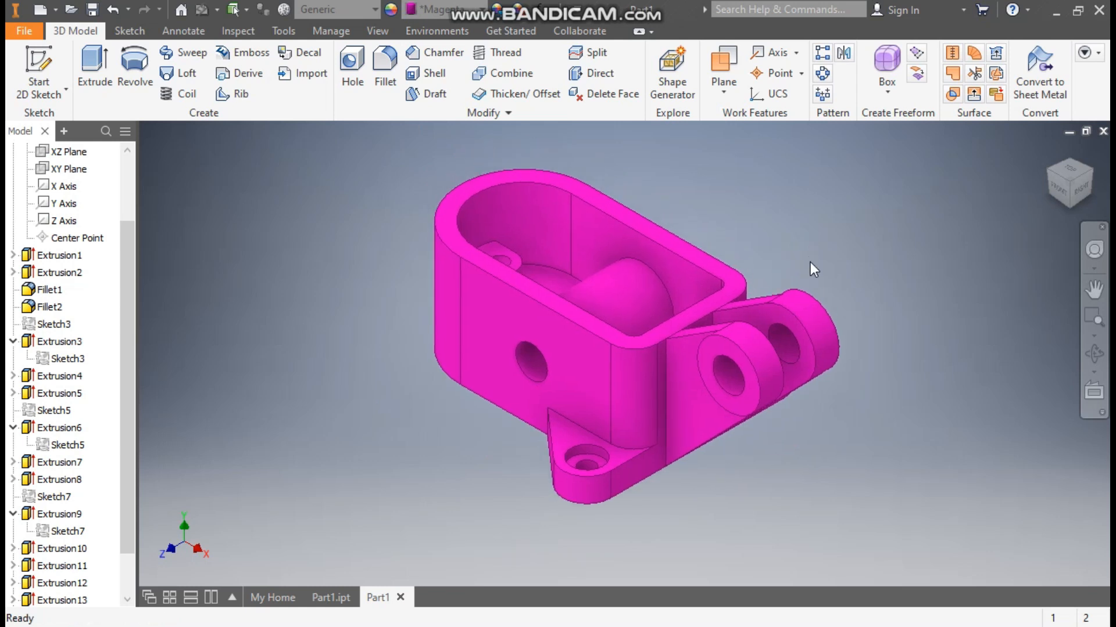